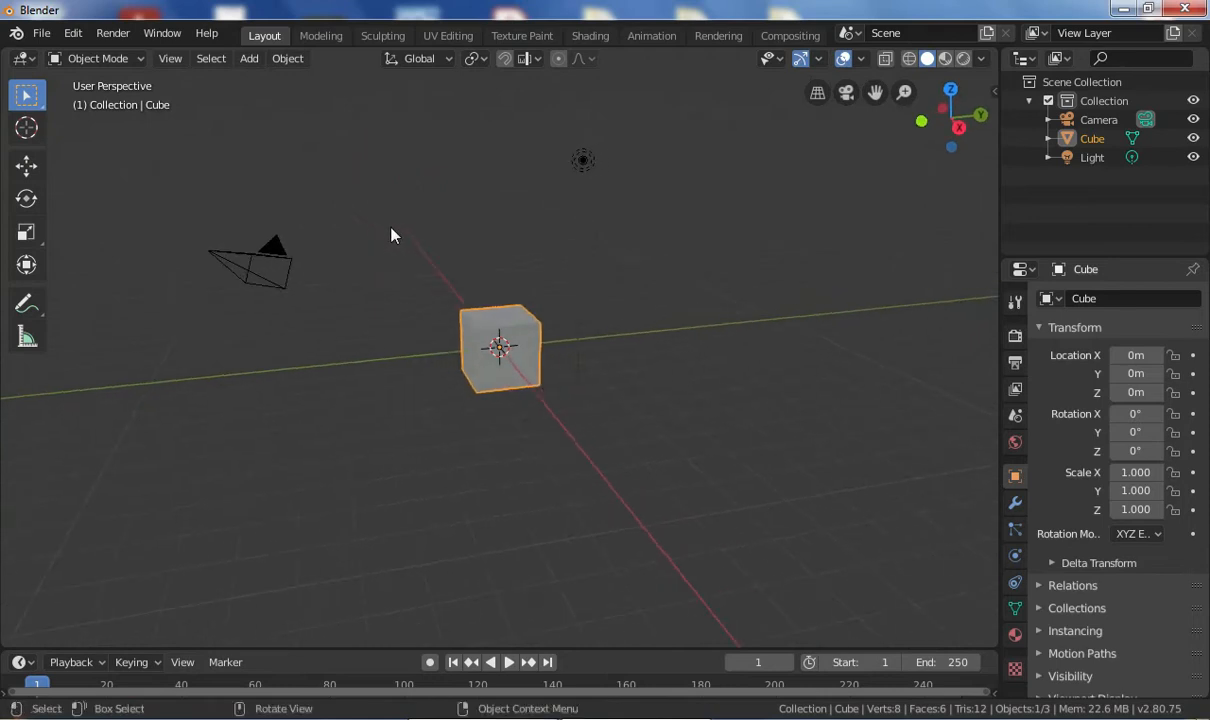
Step: Delete the default cube and switch to the right orthographic view
key("x")
left_click(410, 234)
middle_click_drag(405, 232, 465, 218)
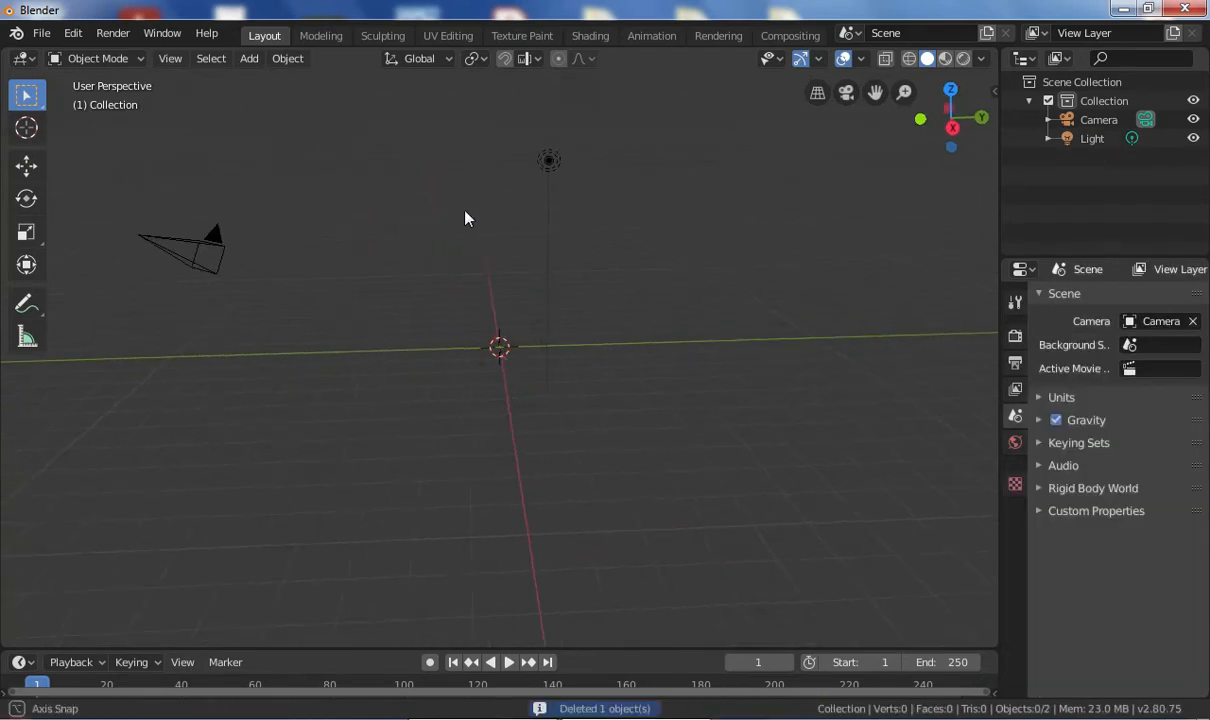
left_click(952, 128)
scroll(548, 219, "up", 2)
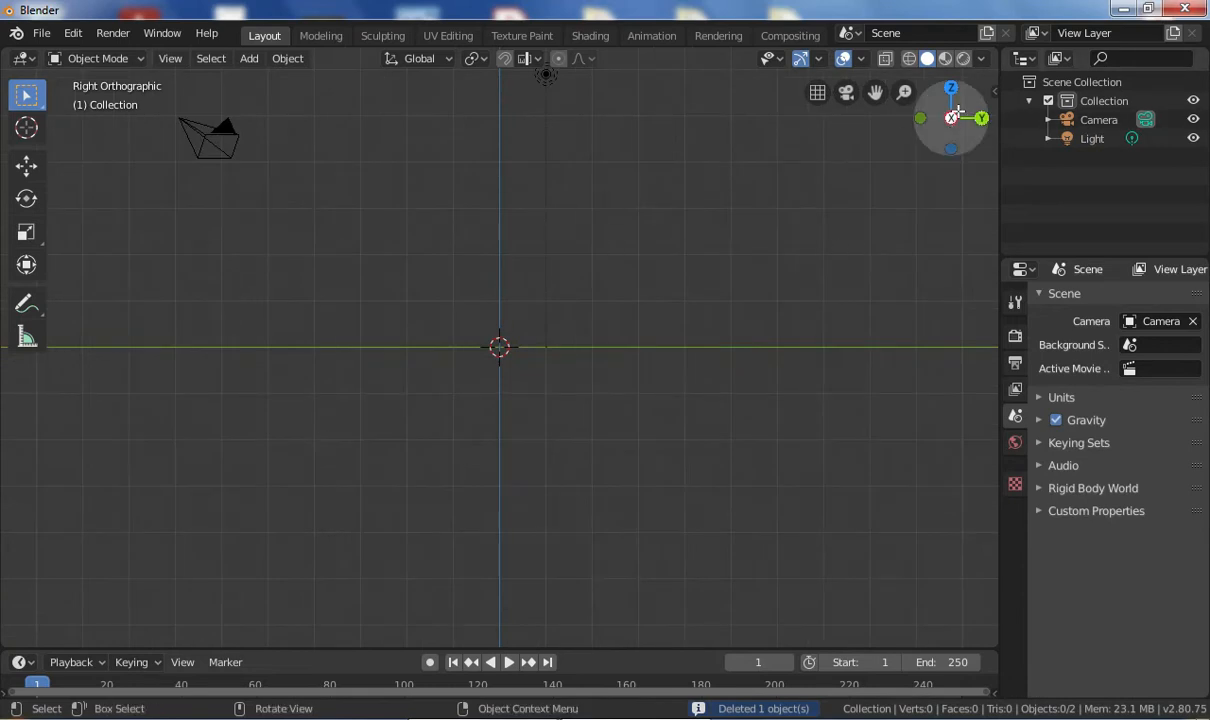
left_click(249, 58)
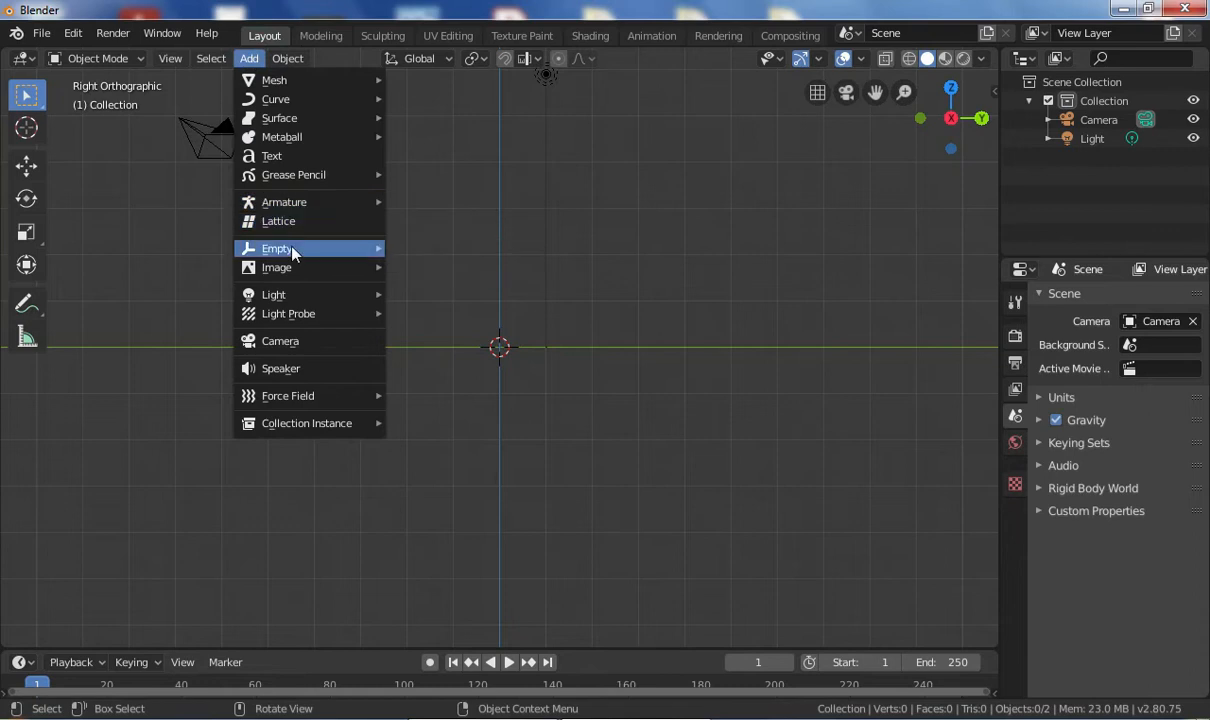
mouse_move(287, 266)
left_click(443, 365)
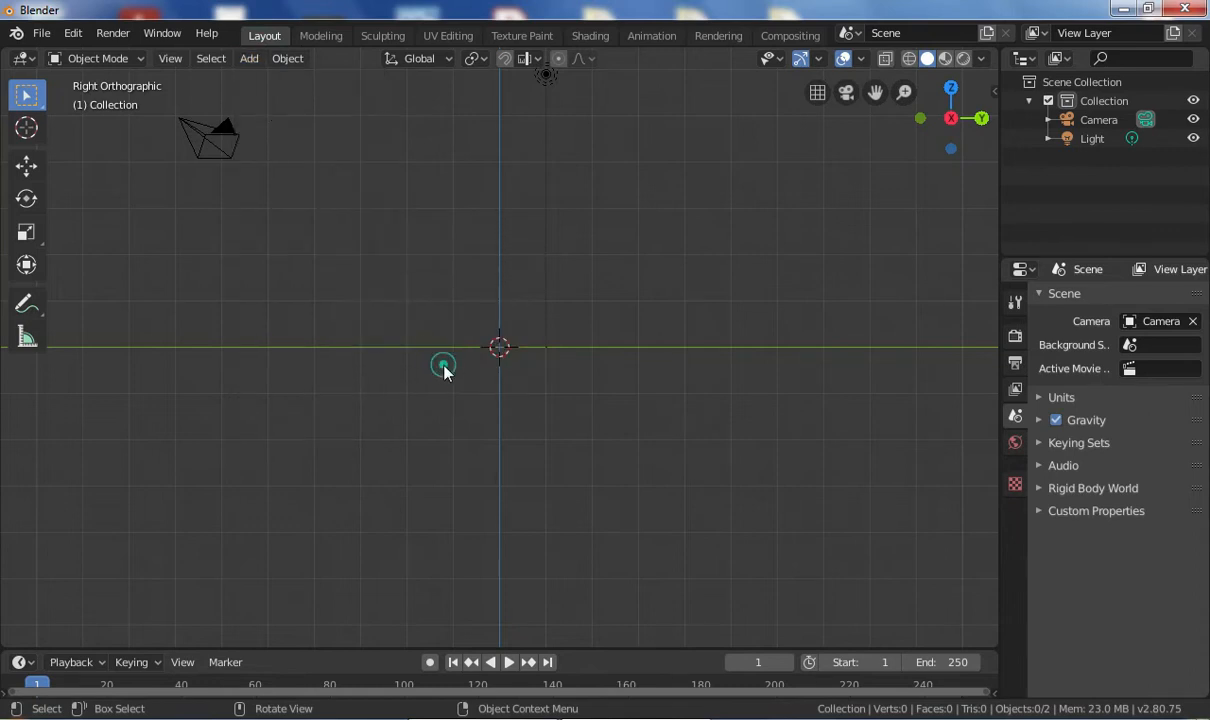
Step: Load the robot line drawing from disk into the scene as a reference image
key("shift+a")
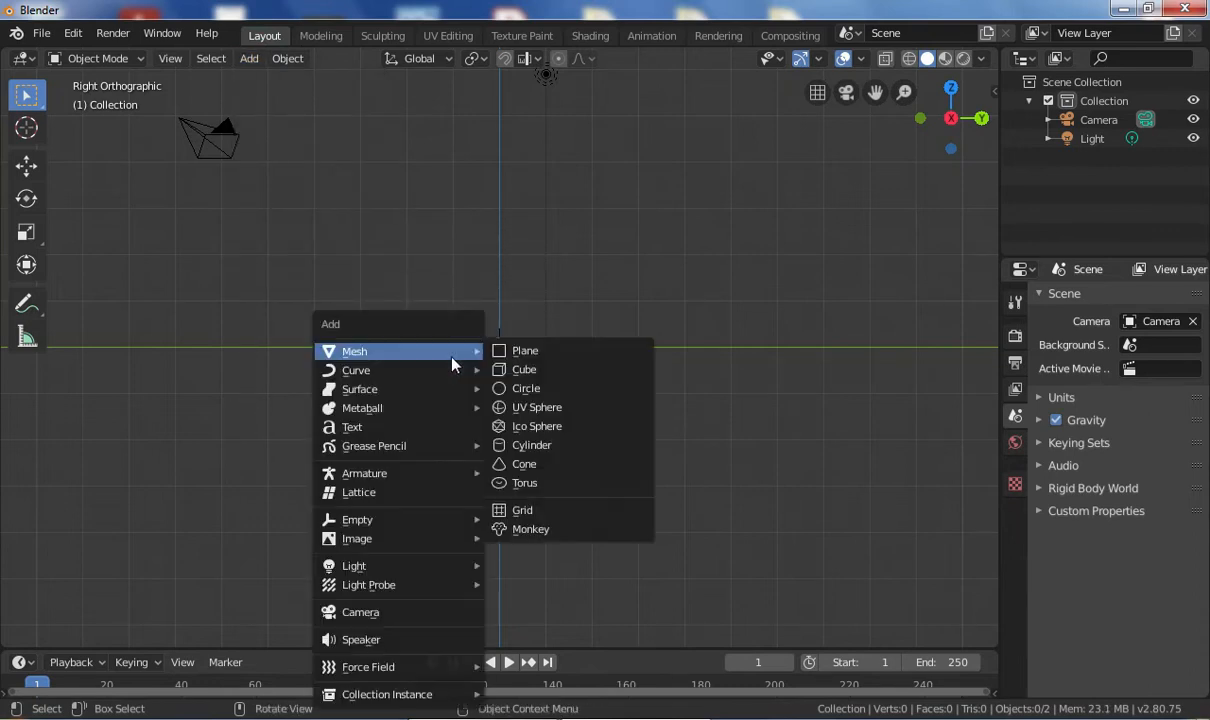
mouse_move(441, 537)
left_click(530, 539)
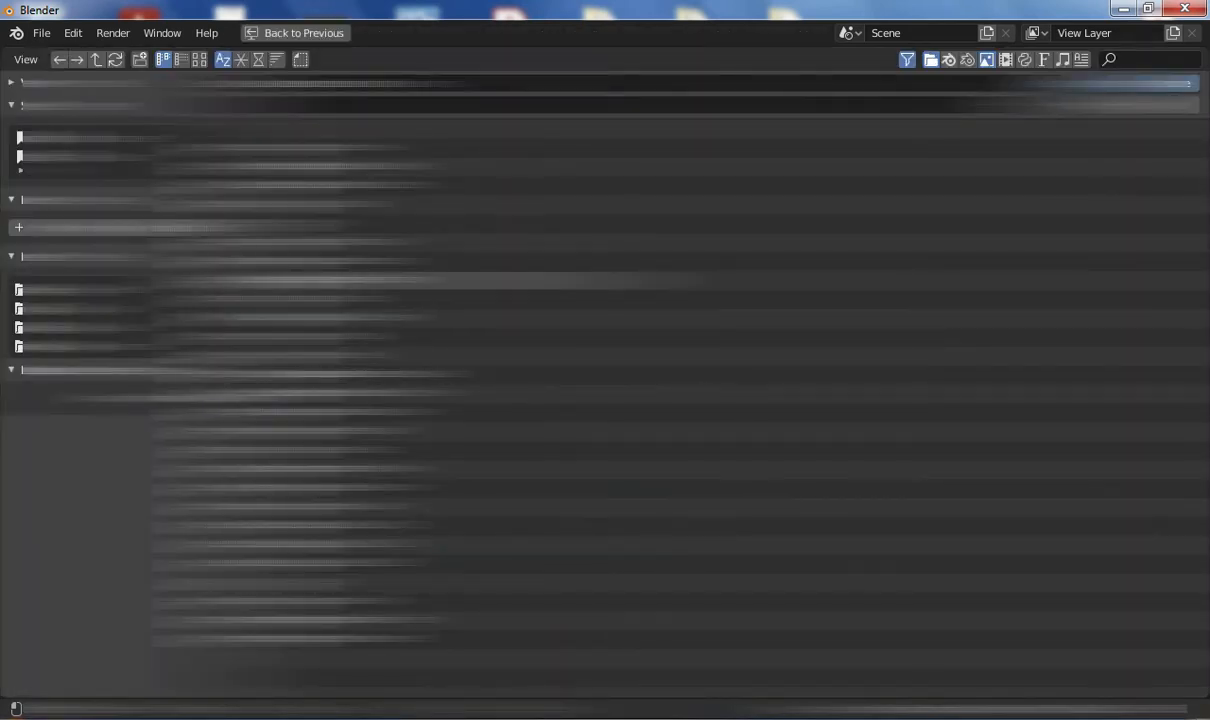
left_click(75, 327)
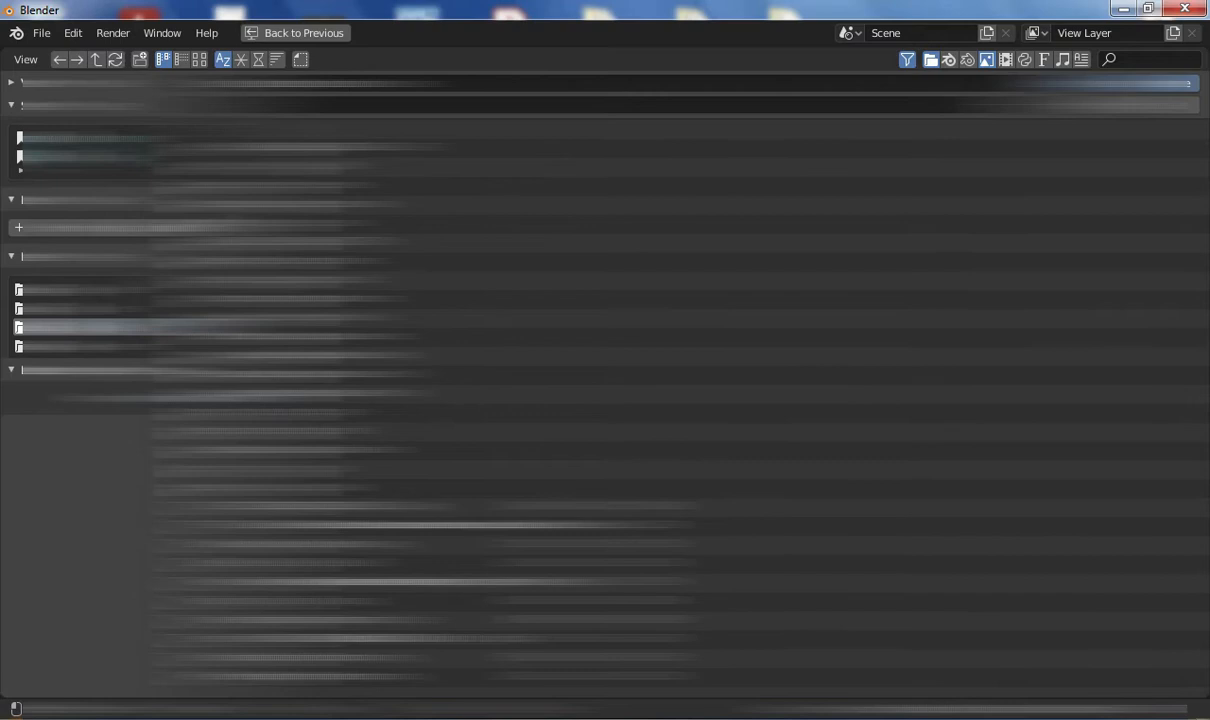
middle_click_drag(390, 385, 390, 412)
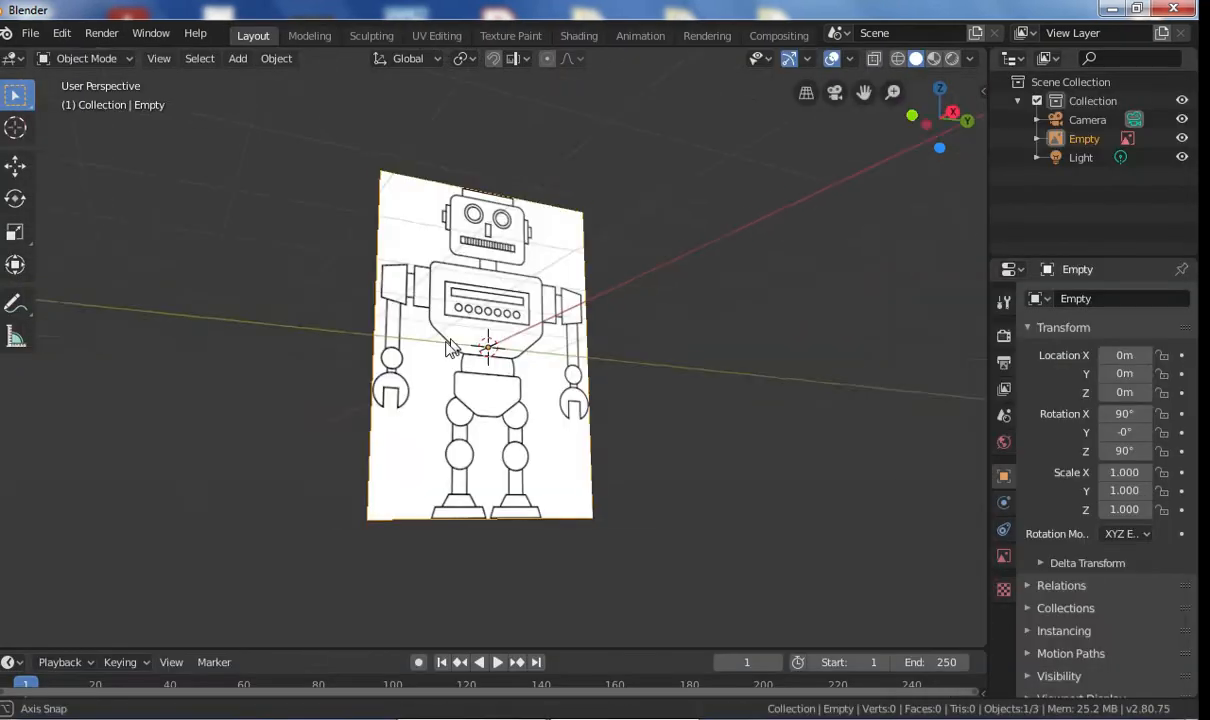
scroll(402, 280, "down", 4)
middle_click_drag(402, 284, 787, 195)
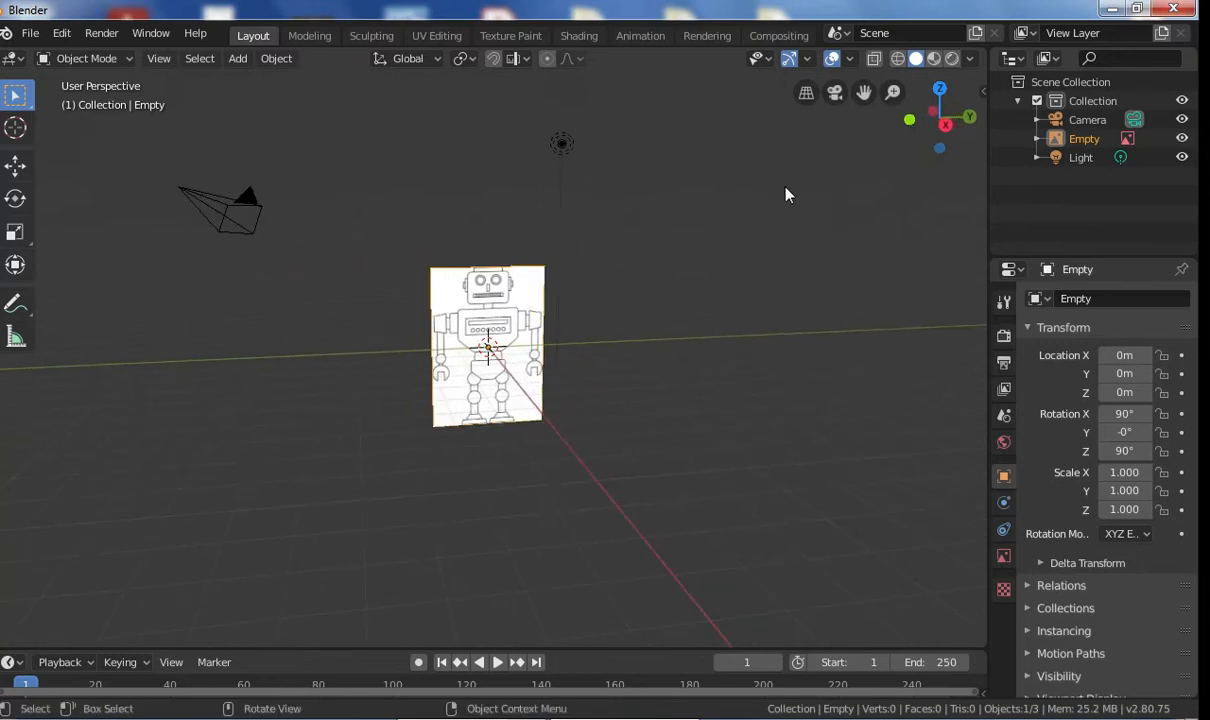
Step: Return to the right orthographic view and add a cube mesh over the robot drawing
left_click(945, 123)
scroll(426, 230, "up", 8)
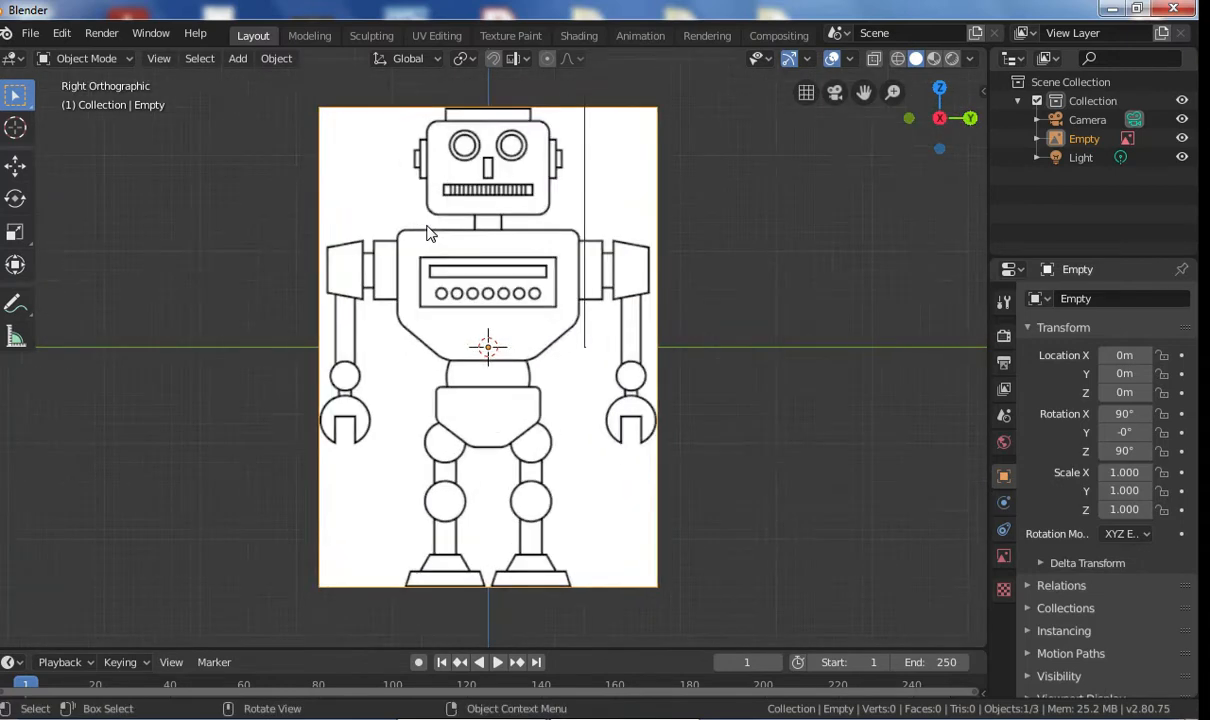
scroll(421, 238, "up", 5, "shift")
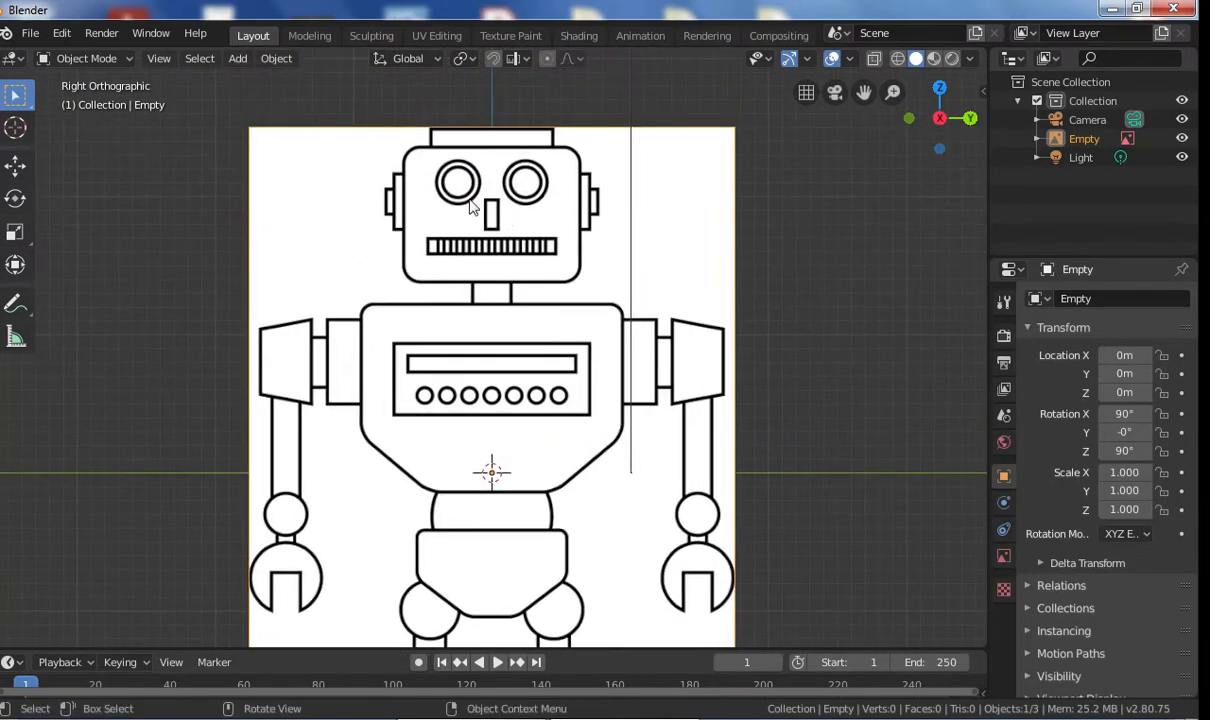
left_click(97, 59)
left_click(102, 60)
left_click(237, 59)
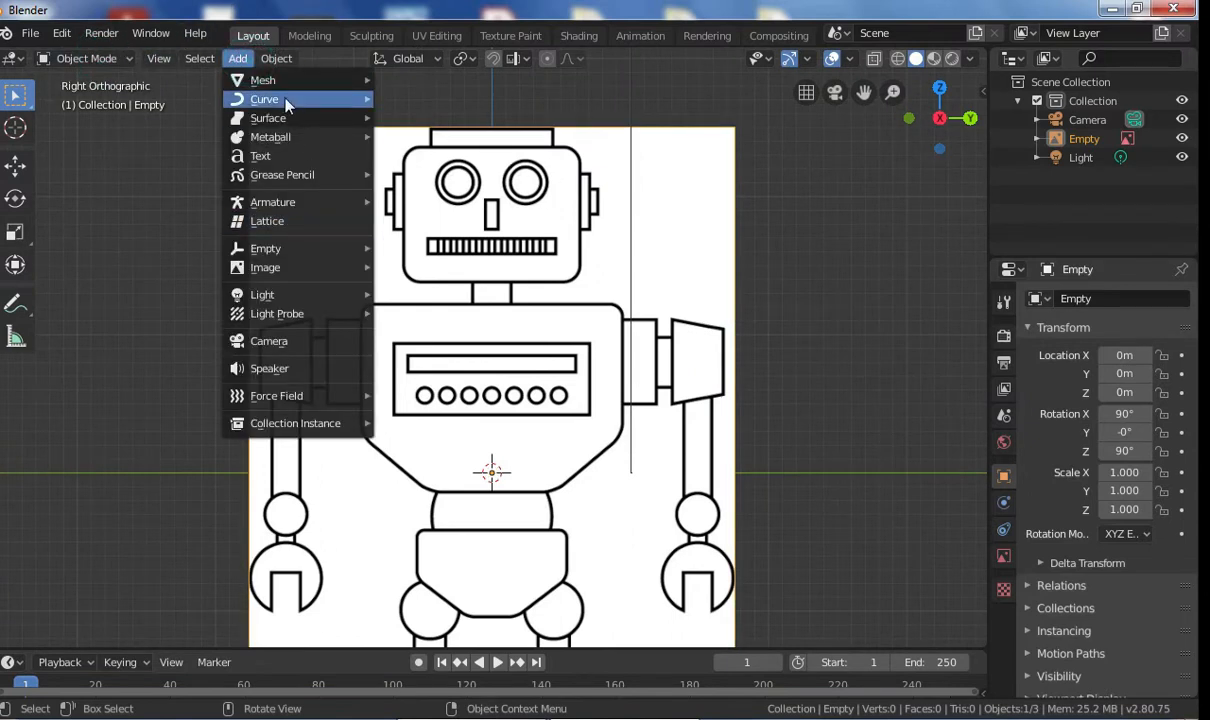
mouse_move(287, 90)
left_click(418, 99)
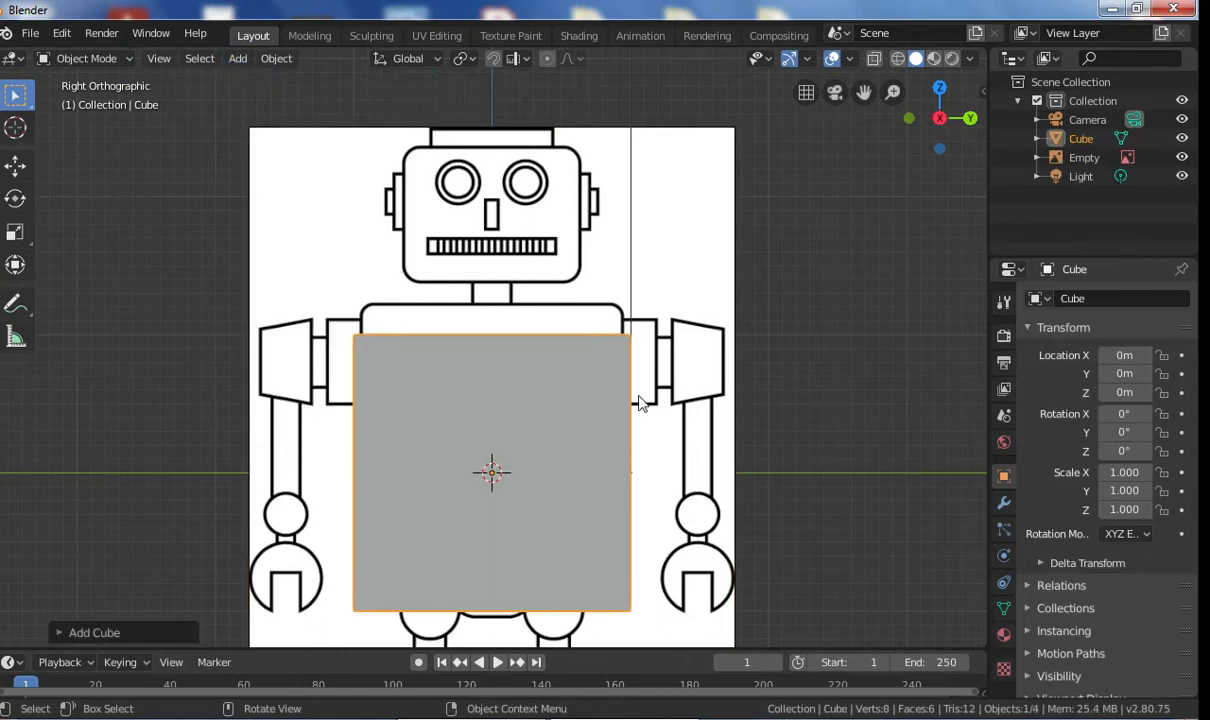
Step: Scale the cube uniformly to about 0.402 and raise it along Z to about 1.969 m, over the robot's head
key("s")
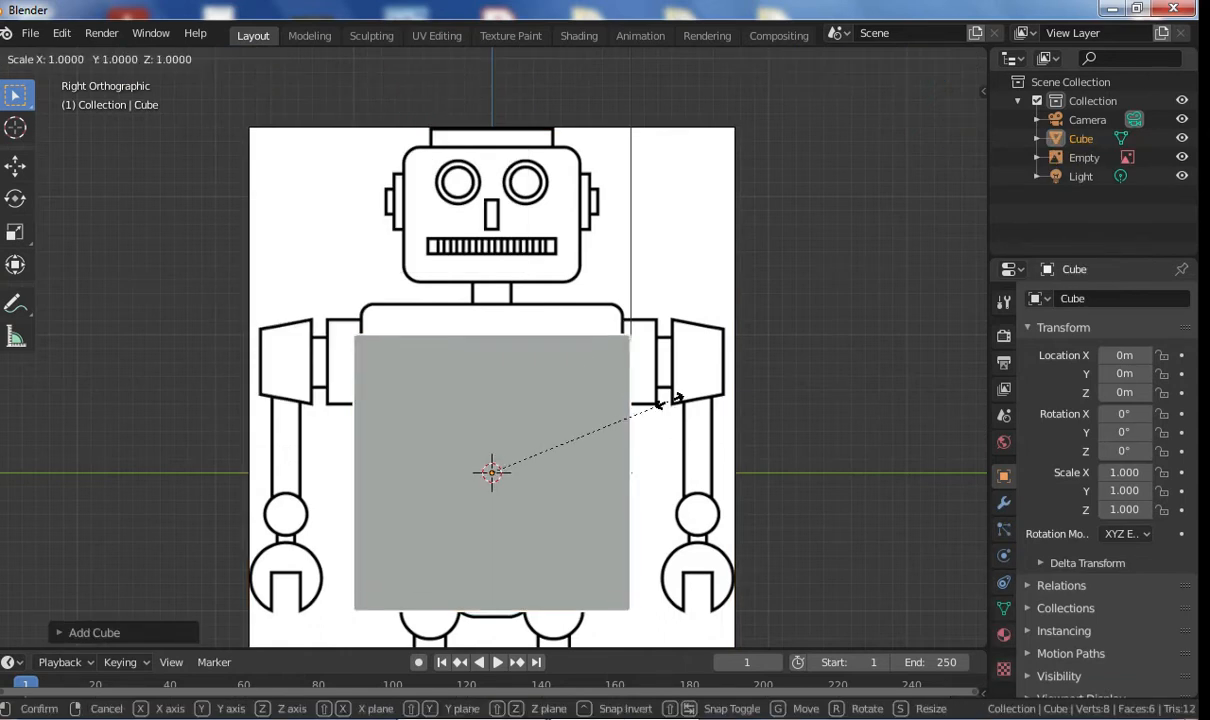
left_click(565, 448)
key("g")
key("z")
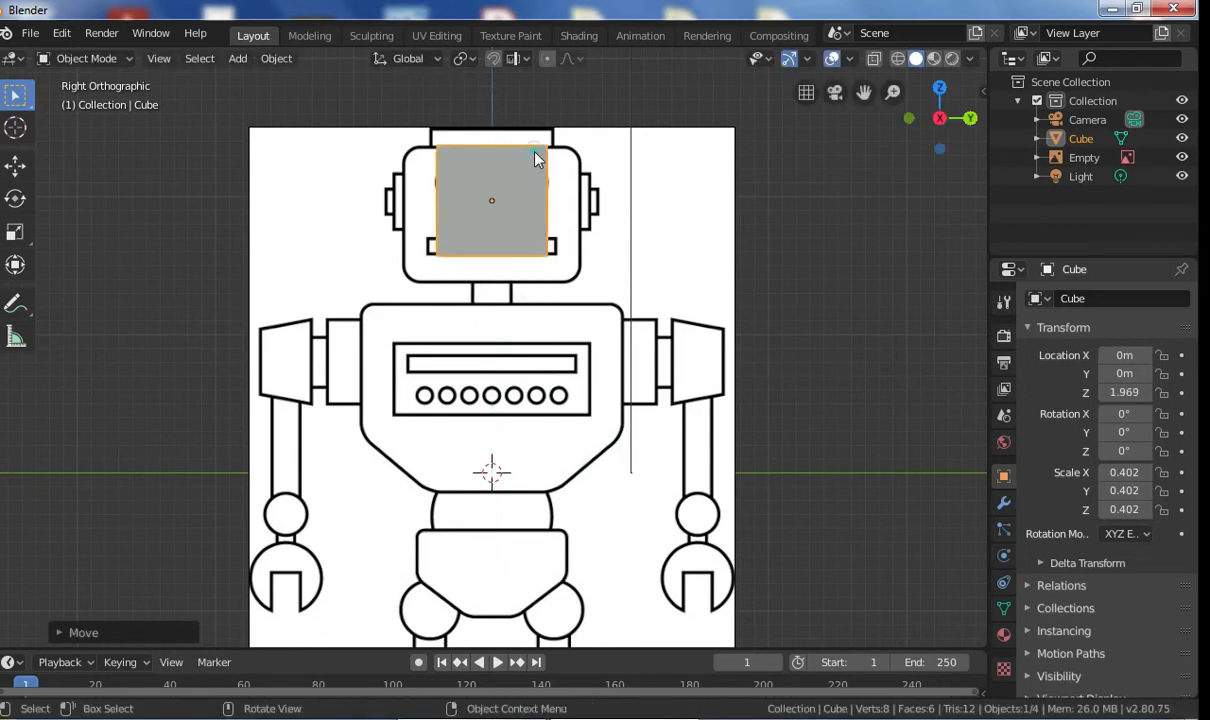
left_click(534, 155)
Step: Switch the cube over the robot's head to Edit Mode and clear the vertex selection
scroll(510, 175, "up", 5)
middle_click_drag(521, 243, 494, 514, "shift")
scroll(488, 322, "up", 3)
middle_click_drag(463, 382, 449, 627, "shift")
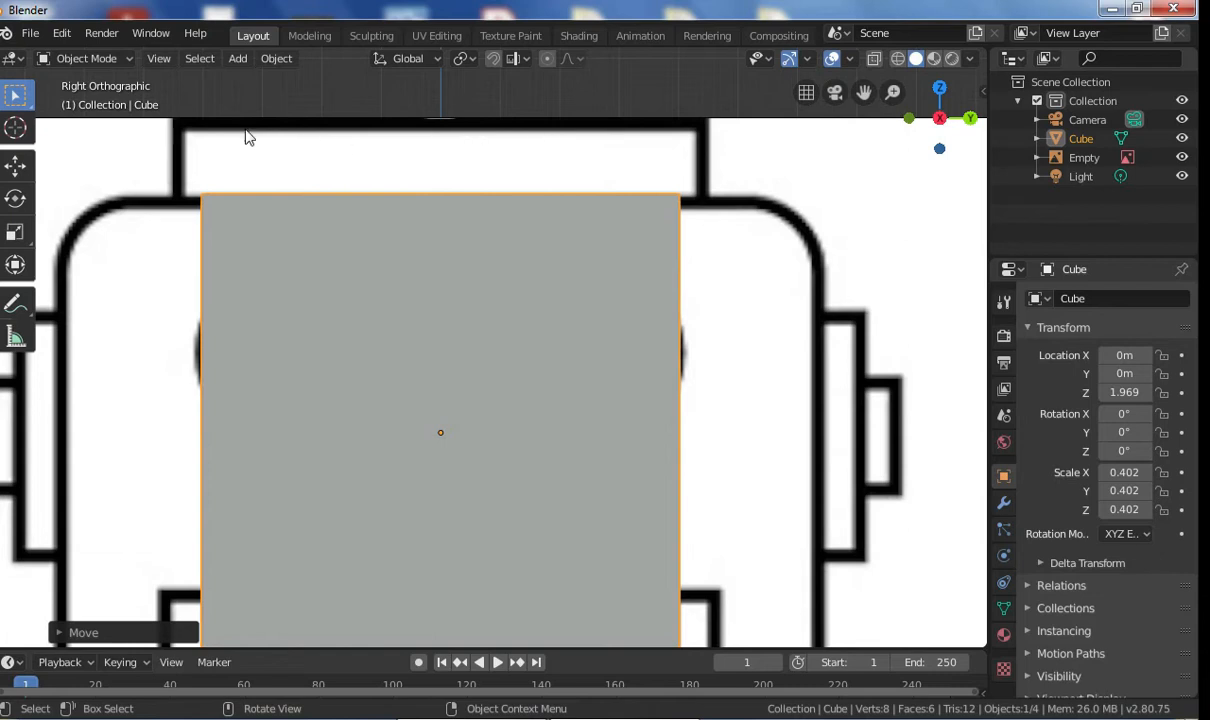
left_click(108, 66)
left_click(103, 103)
left_click(143, 170)
Step: Try to raise the cube's upper vertices along Z to the top of the robot's hat, check the mesh, and undo the move
left_click_drag(135, 150, 630, 190)
key("g")
key("z")
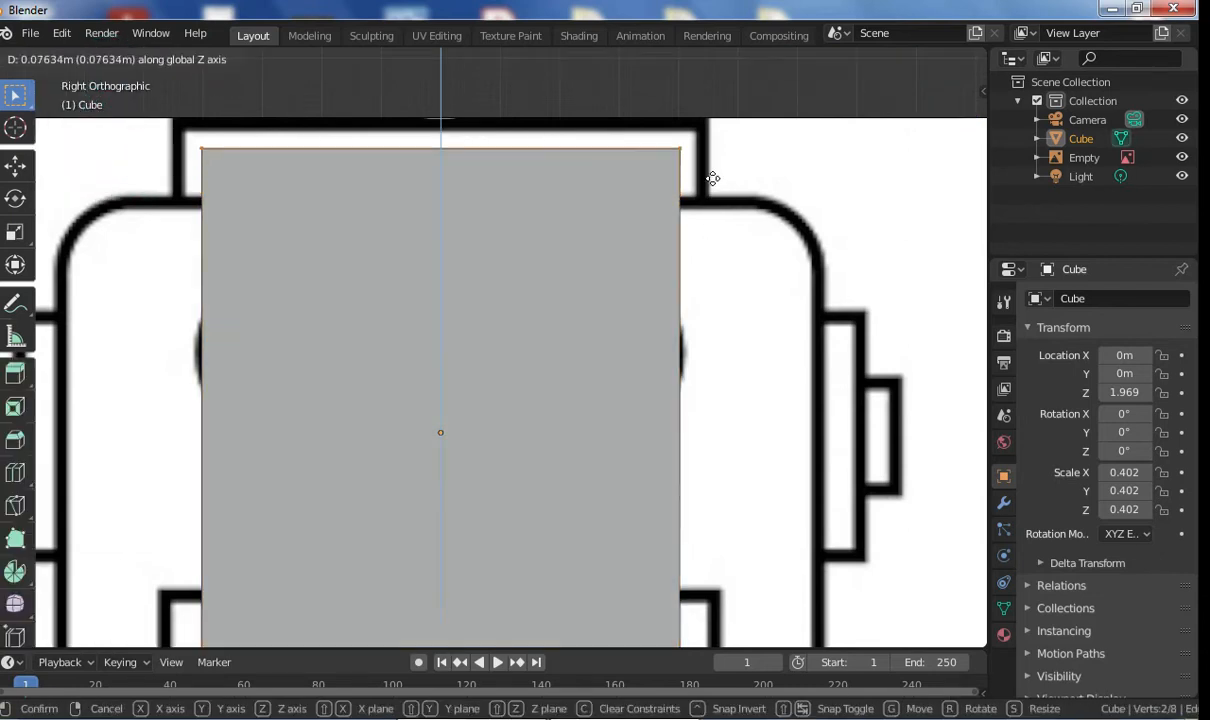
left_click(710, 160)
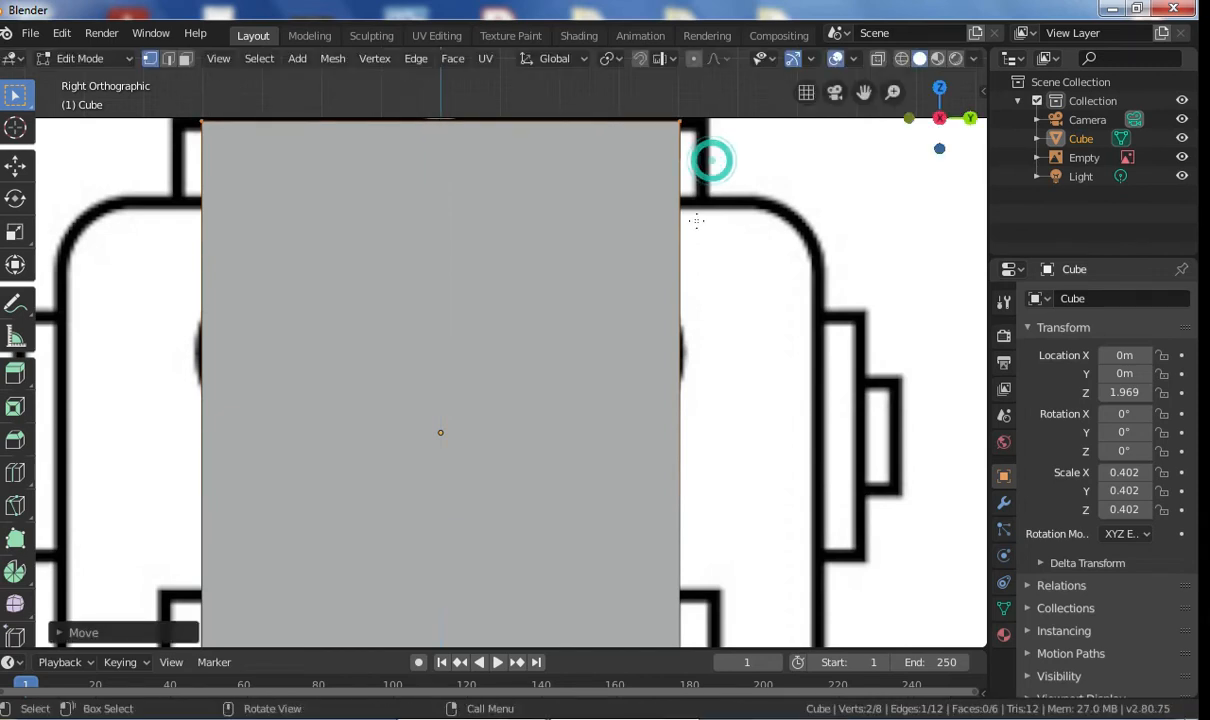
scroll(393, 488, "down", 2)
left_click_drag(265, 535, 678, 588)
middle_click_drag(589, 394, 486, 384)
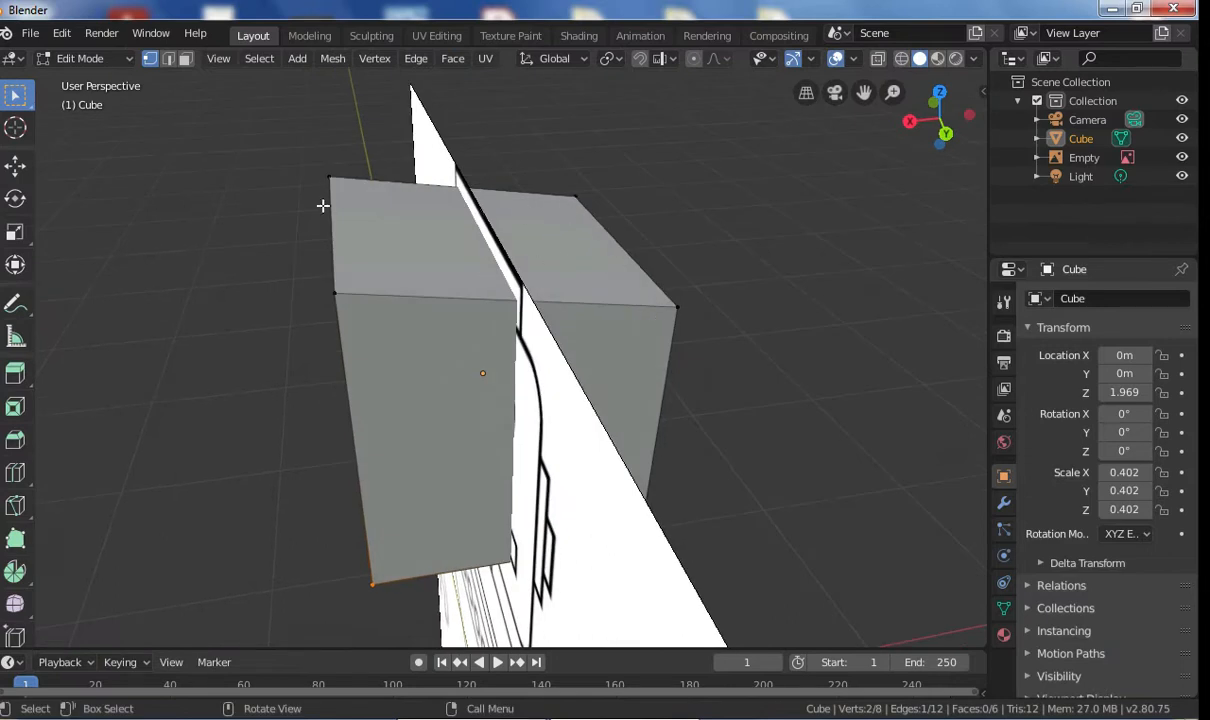
middle_click_drag(521, 208, 850, 190)
middle_click_drag(900, 150, 489, 333)
key("ctrl+z")
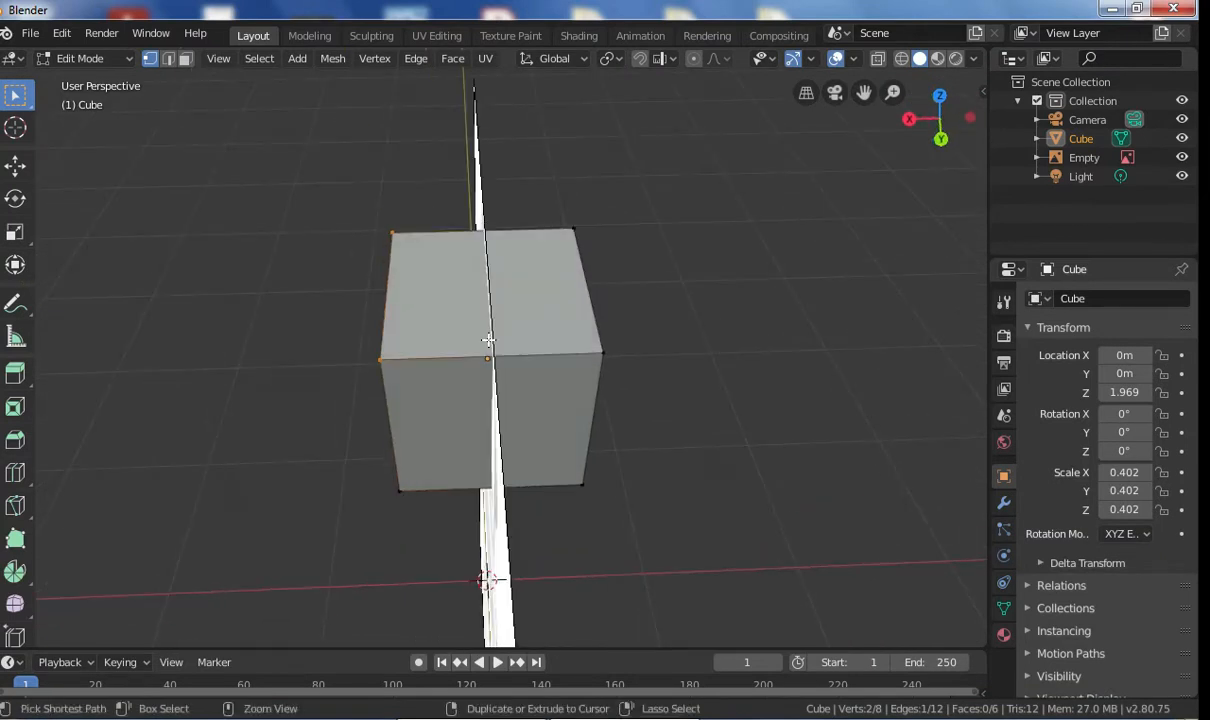
Step: Show the cube as wireframe from the right view and raise its four upper vertices about 0.127 m along Z to the hat's top line
left_click(908, 118)
left_click(901, 58)
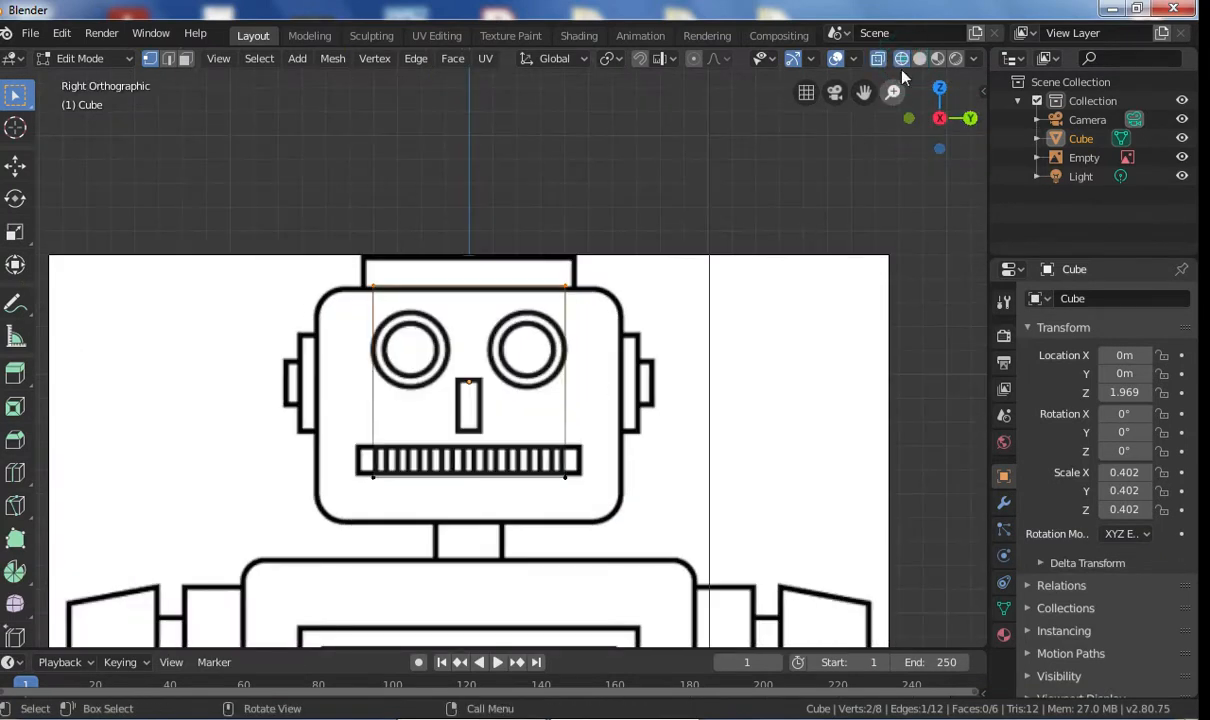
left_click(564, 224)
left_click_drag(305, 234, 656, 318)
key("g")
key("z")
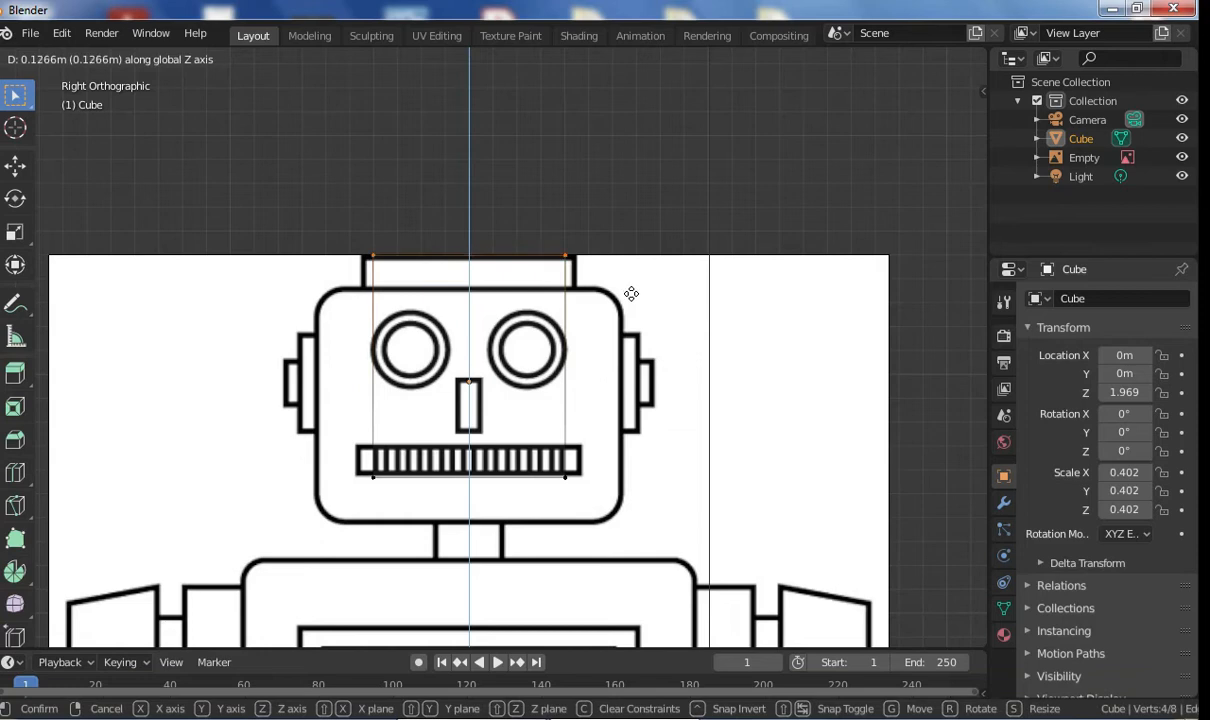
left_click(631, 292)
Step: Raise the cube's four lower vertices about 0.803 m along Z to the bottom line of the hat
left_click_drag(350, 456, 596, 489)
key("g")
key("z")
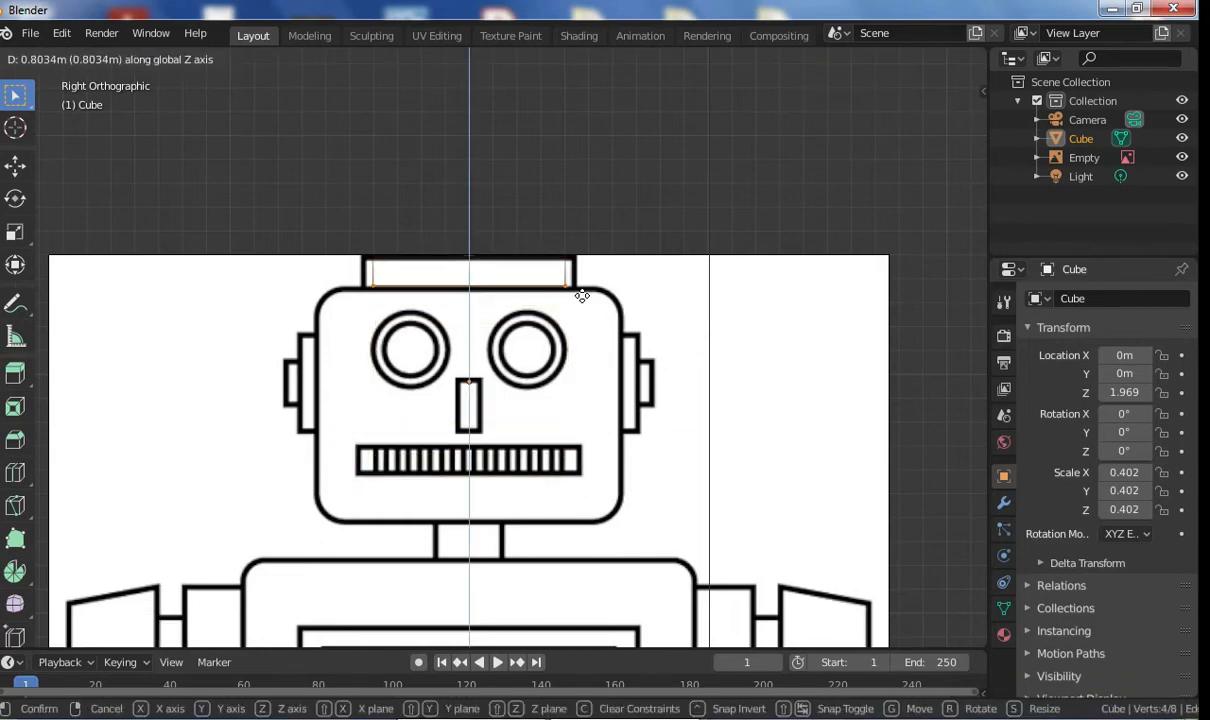
left_click(581, 299)
Step: Move the four vertices at the block's positive Y end along Y to the hat's right outline
scroll(577, 292, "up", 5)
middle_click_drag(530, 312, 505, 421, "shift")
left_click_drag(698, 346, 594, 168)
key("g")
key("y")
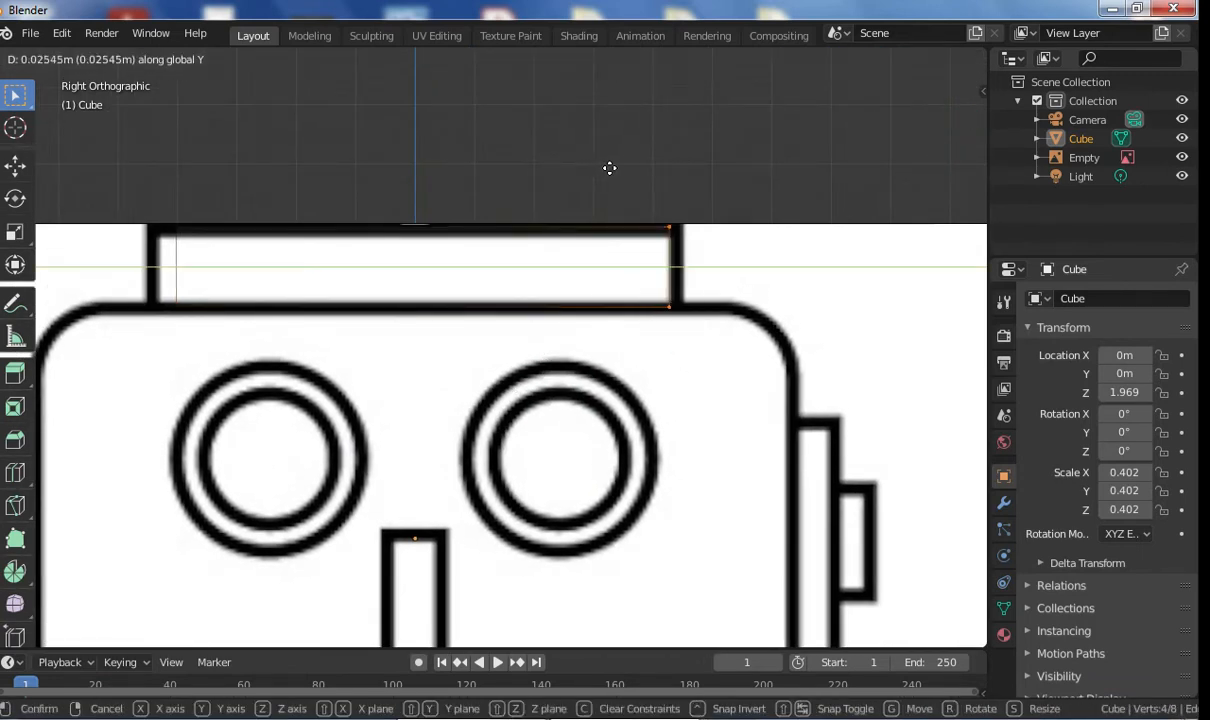
left_click(621, 169)
Step: Split off the block's negative Y end face and move it along Y to the hat's left outline
left_click_drag(121, 184, 165, 300)
key("KP_5")
scroll(243, 304, "down", 4)
middle_click_drag(284, 338, 350, 362)
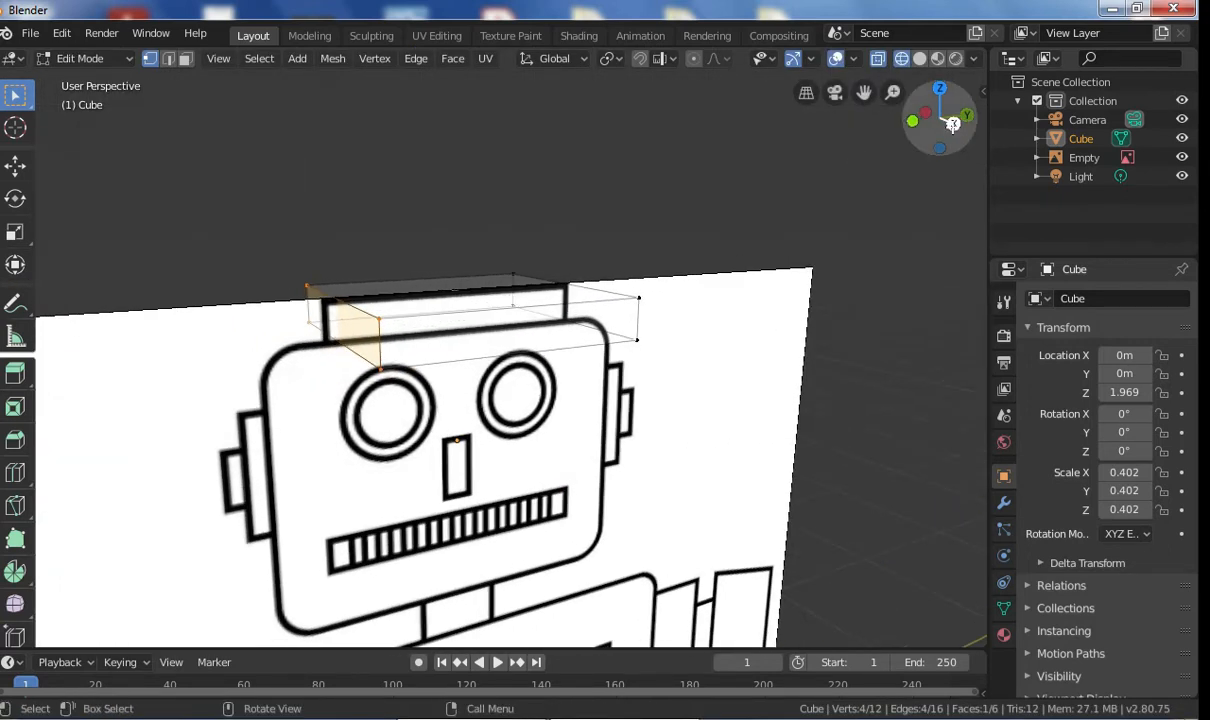
left_click(953, 123)
key("g")
key("y")
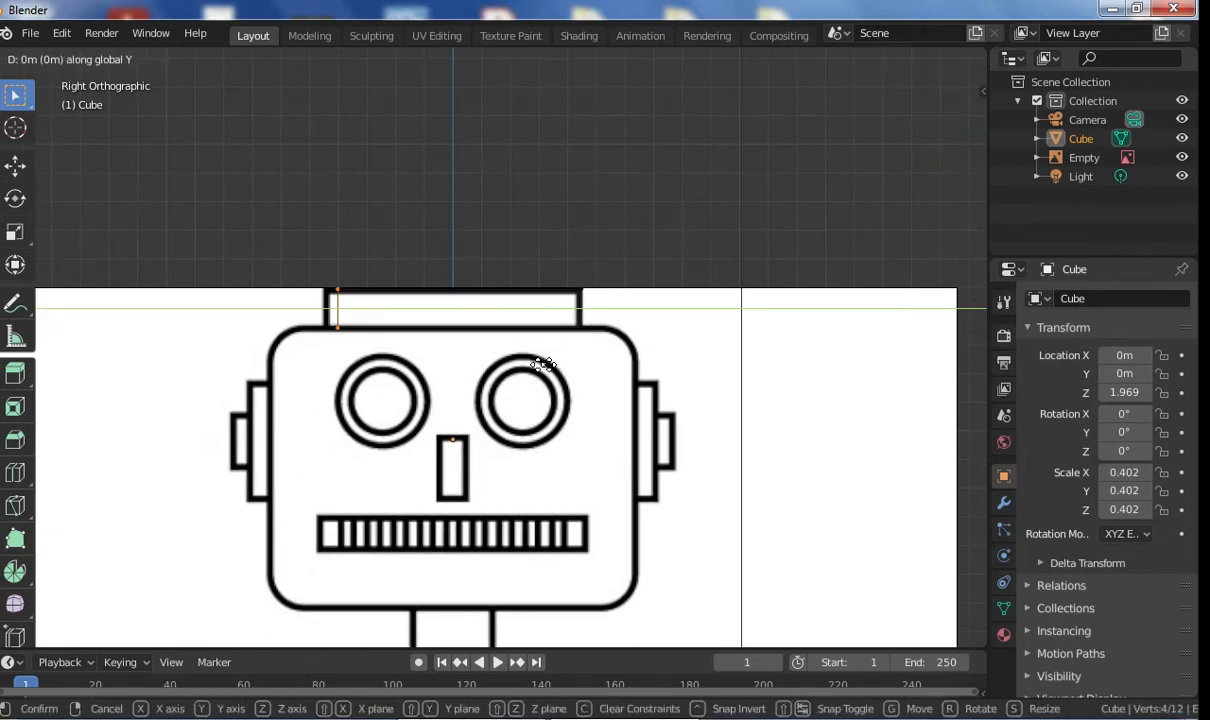
left_click(544, 363)
scroll(321, 275, "up", 5)
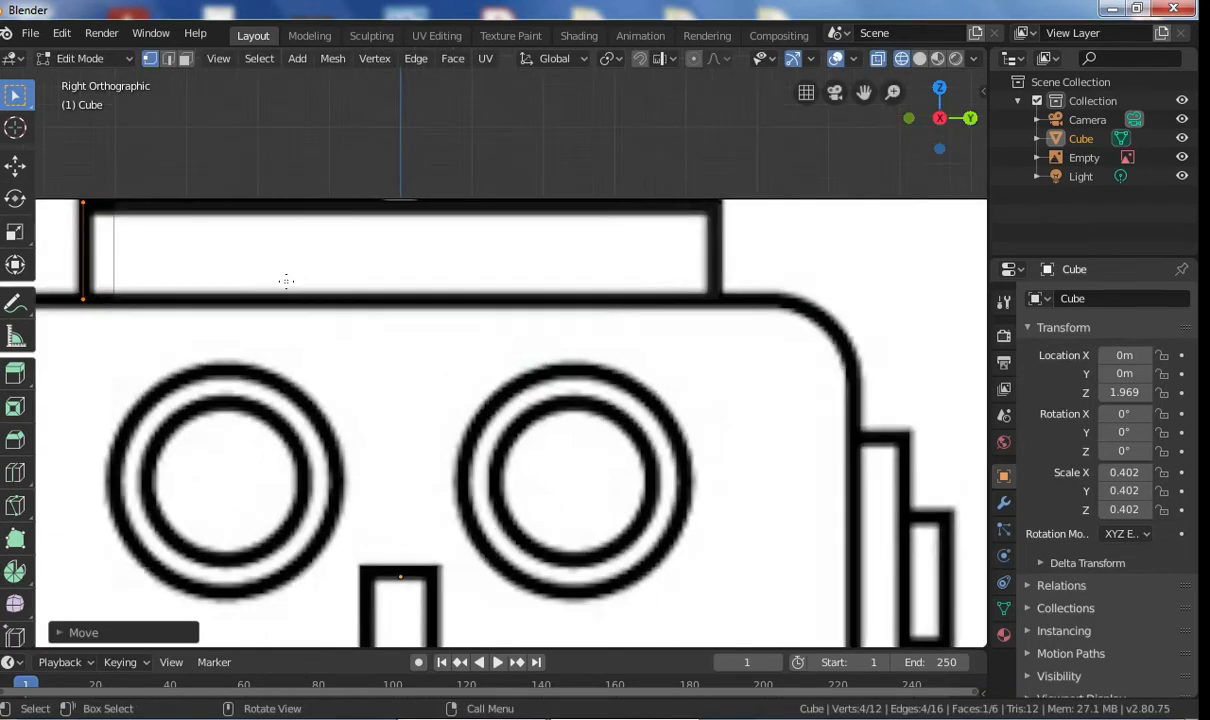
Step: Switch to solid shading and select the block's front corner vertices beside the detached end face
middle_click_drag(341, 311, 472, 396)
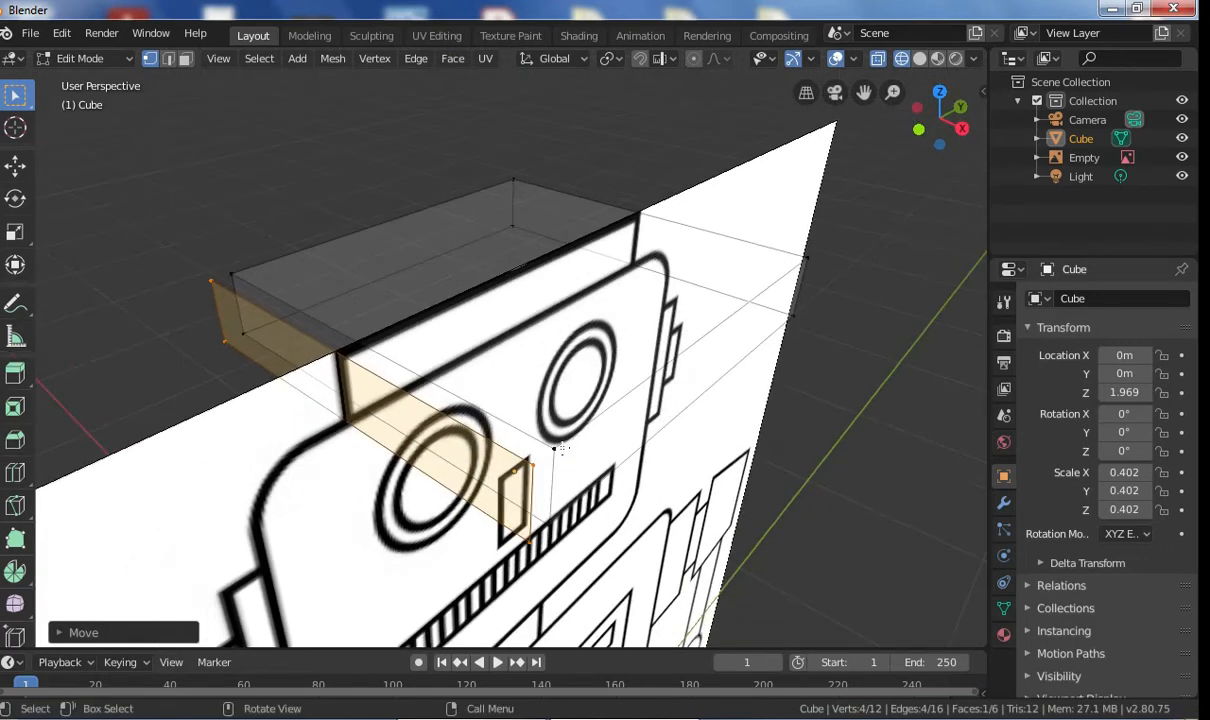
left_click(553, 448)
middle_click_drag(553, 448, 559, 347)
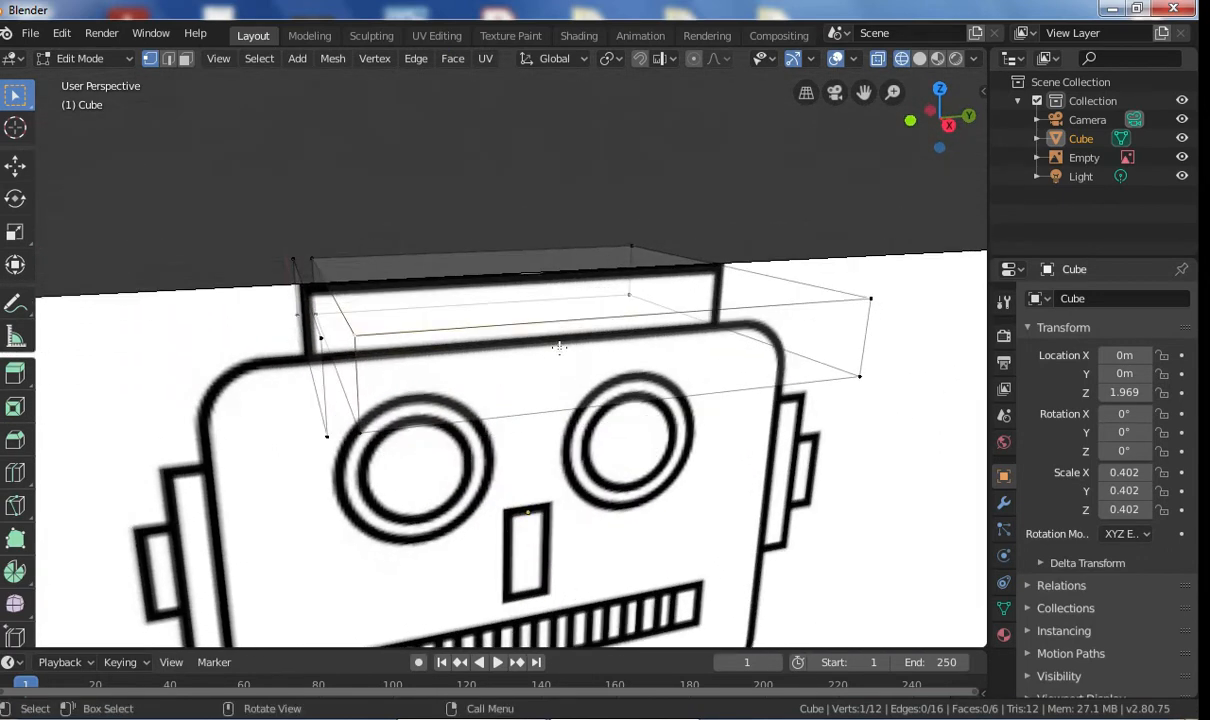
left_click(920, 58)
middle_click_drag(565, 273, 438, 358)
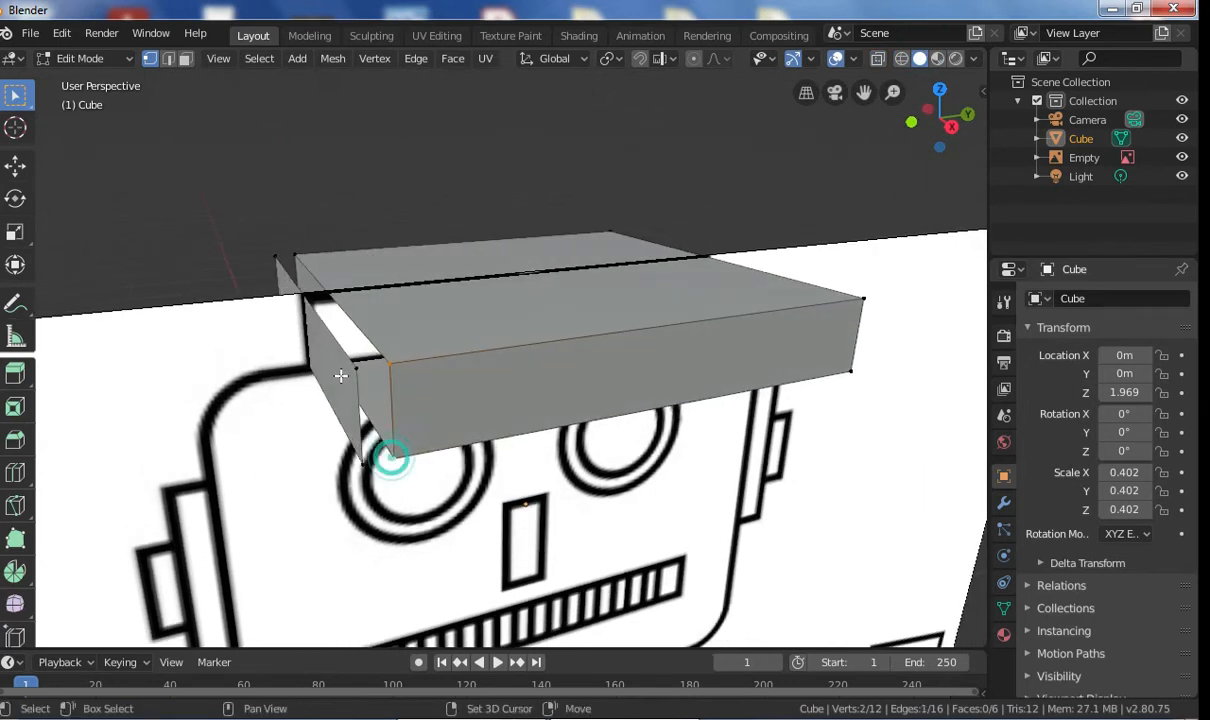
Step: Try to fill the gap between the block and its detached end face using their corner vertices, and undo the fill
left_click(295, 255, "shift")
middle_click_drag(295, 255, 587, 290)
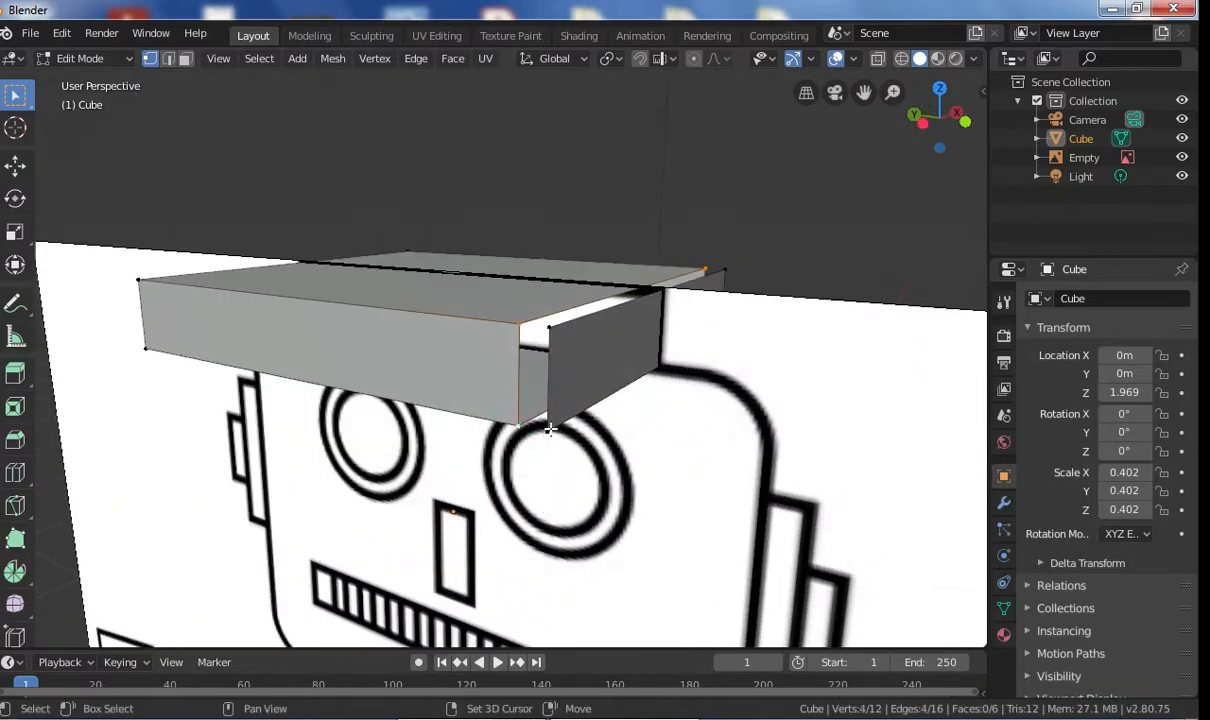
left_click(545, 335, "shift")
middle_click_drag(545, 335, 367, 355)
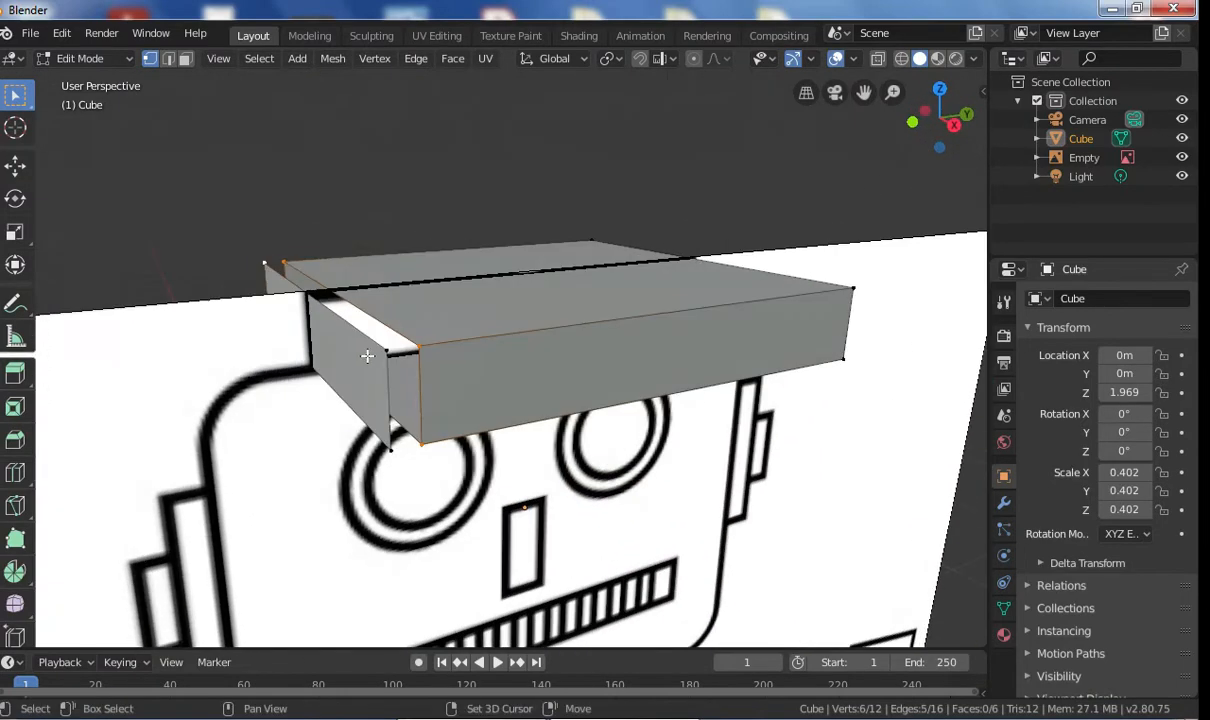
middle_click_drag(395, 454, 377, 411, "shift")
key("f")
key("ctrl+z")
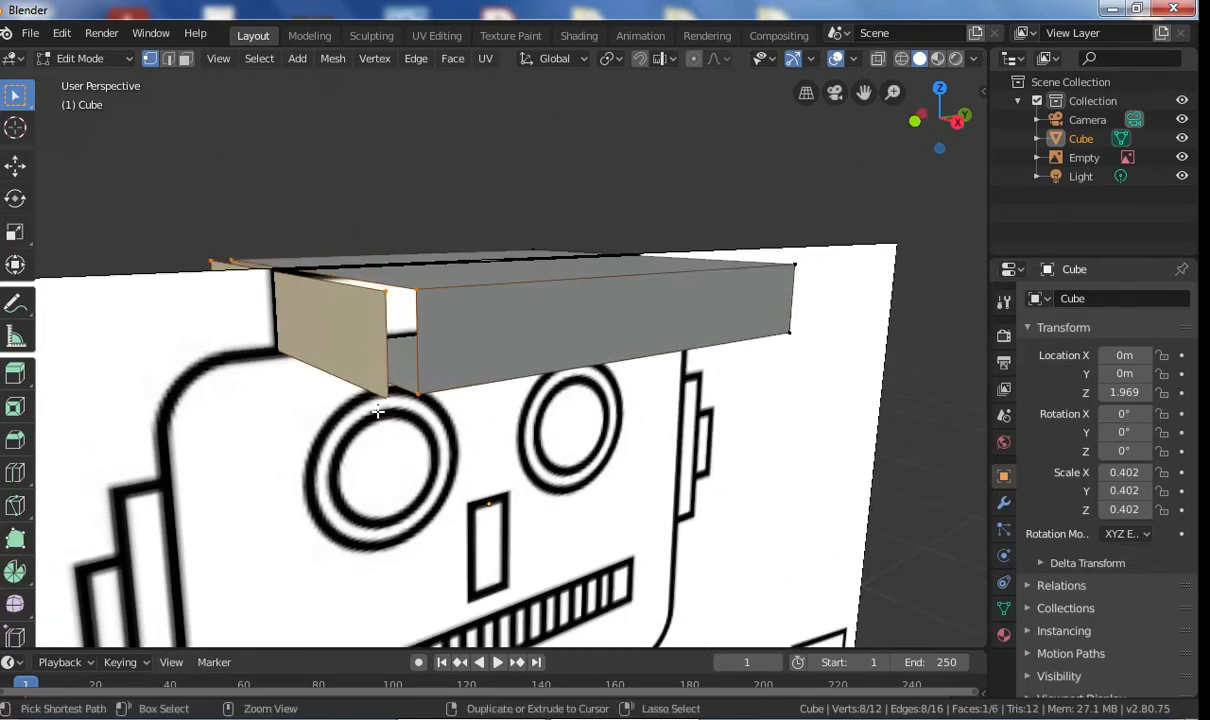
Step: Fill the top and front sides of the gap between the block and its detached end face, using edge pairs
left_click(168, 59)
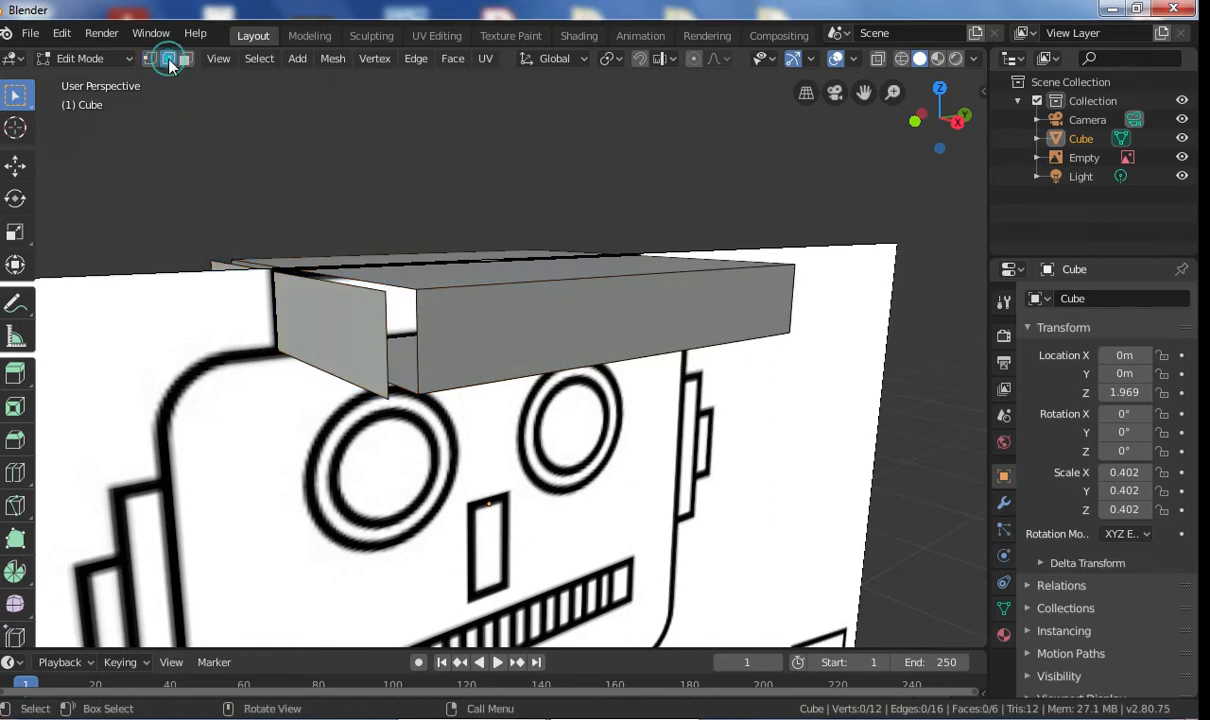
middle_click_drag(206, 224, 225, 303)
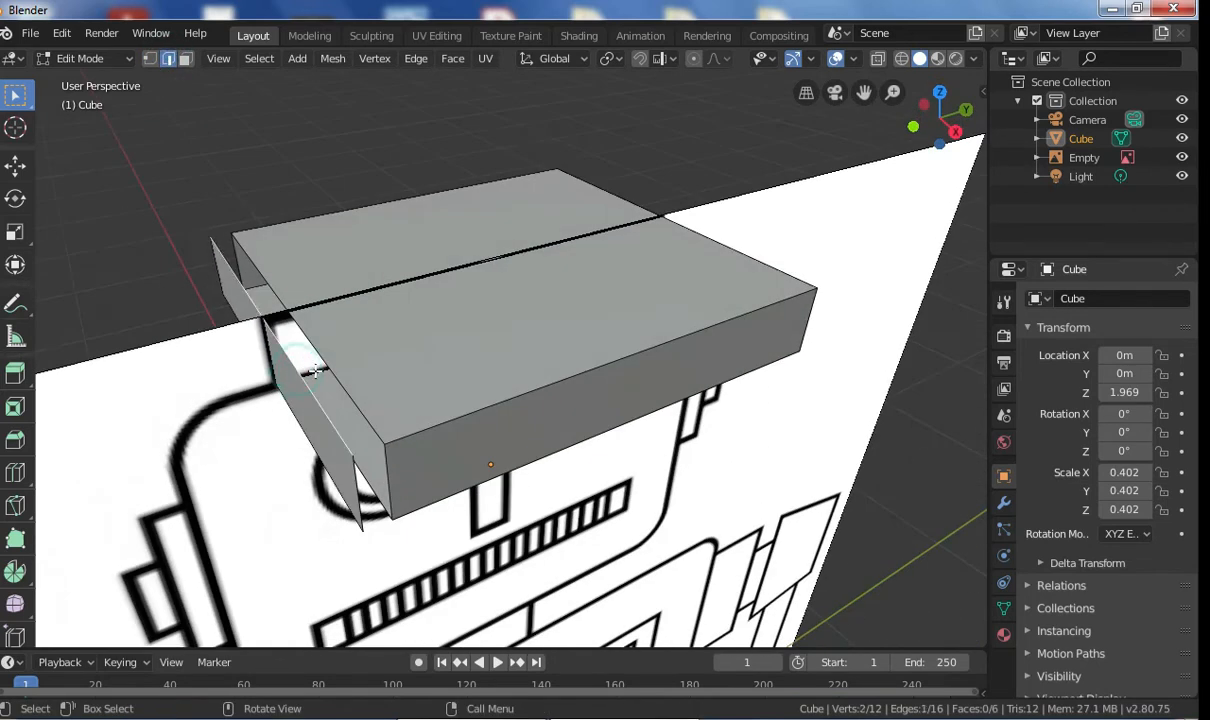
key("f")
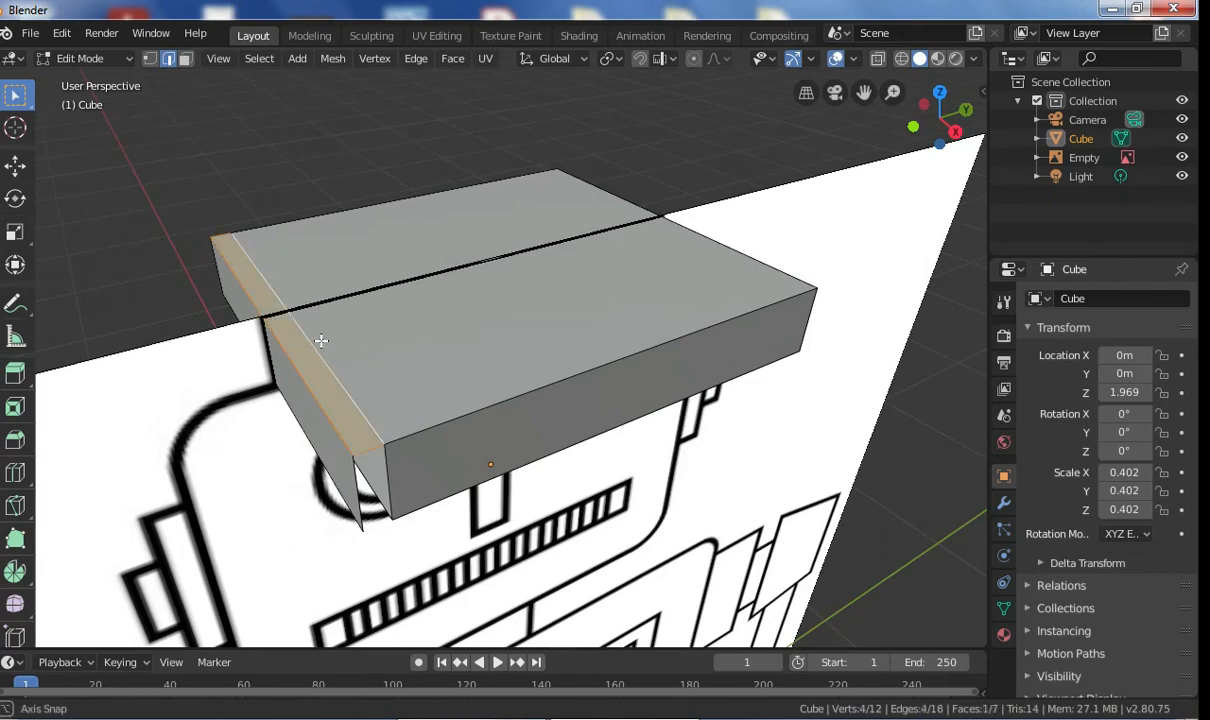
middle_click_drag(324, 345, 296, 320)
left_click(270, 339)
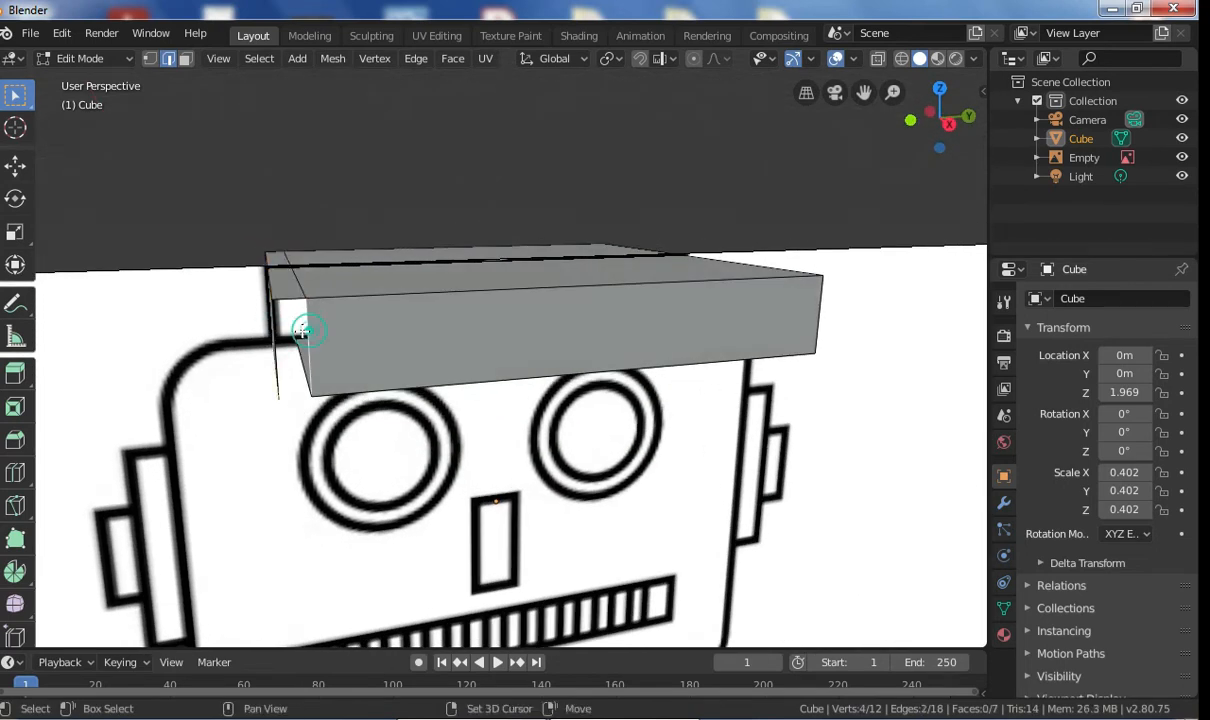
middle_click_drag(290, 337, 323, 172)
key("f")
Step: Fill the underside and the remaining back side of the block's gap with faces between their edges
left_click(385, 197, "shift")
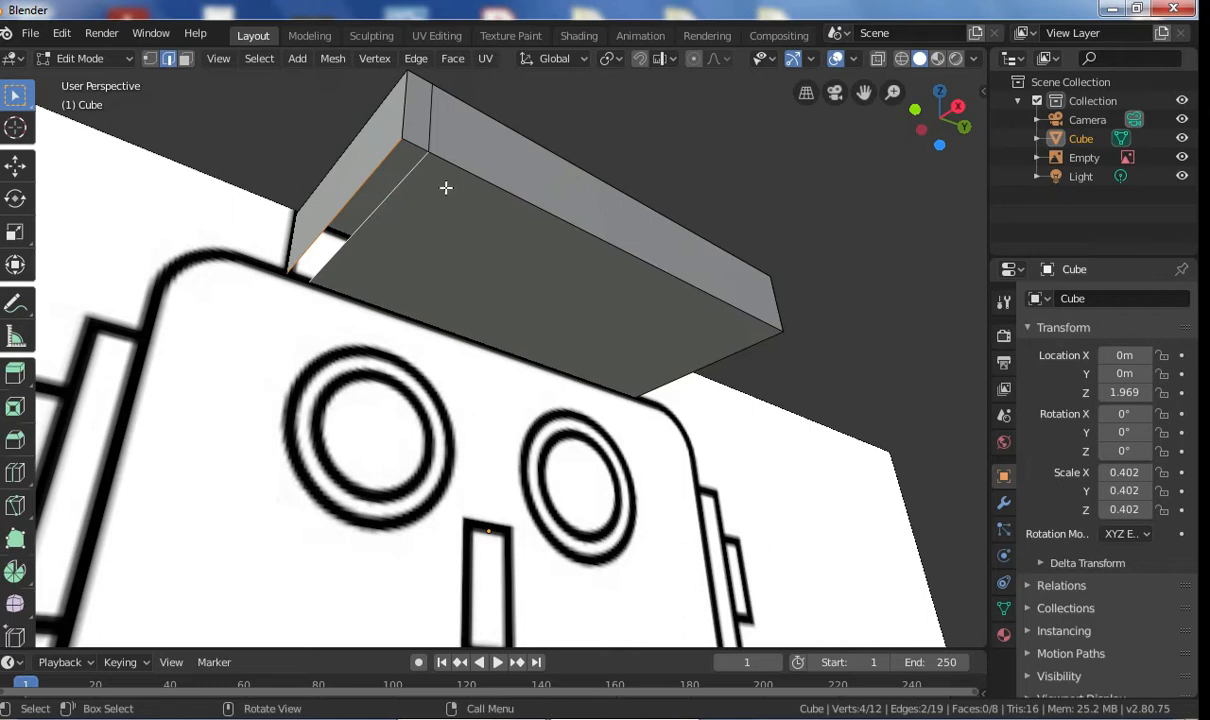
key("f")
middle_click_drag(414, 204, 330, 230)
left_click(624, 304)
key("f")
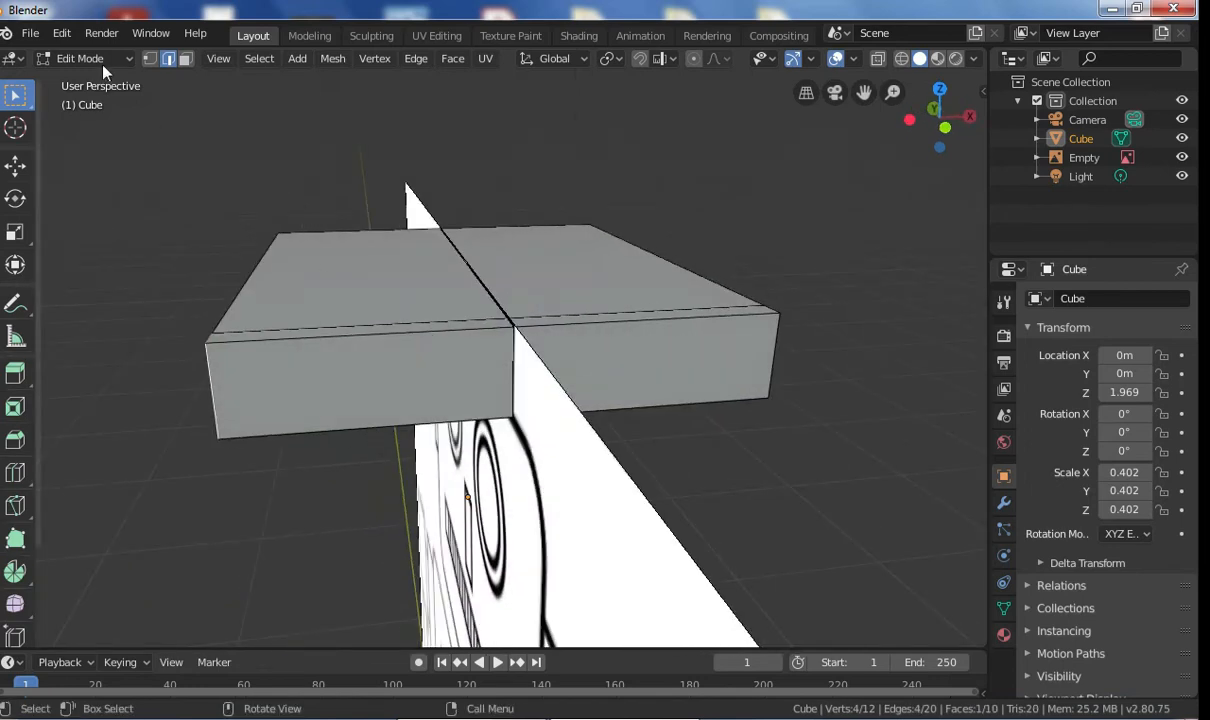
Step: Switch to vertex selection and box-select the block's corner vertices on both sides of the reference image
left_click(151, 59)
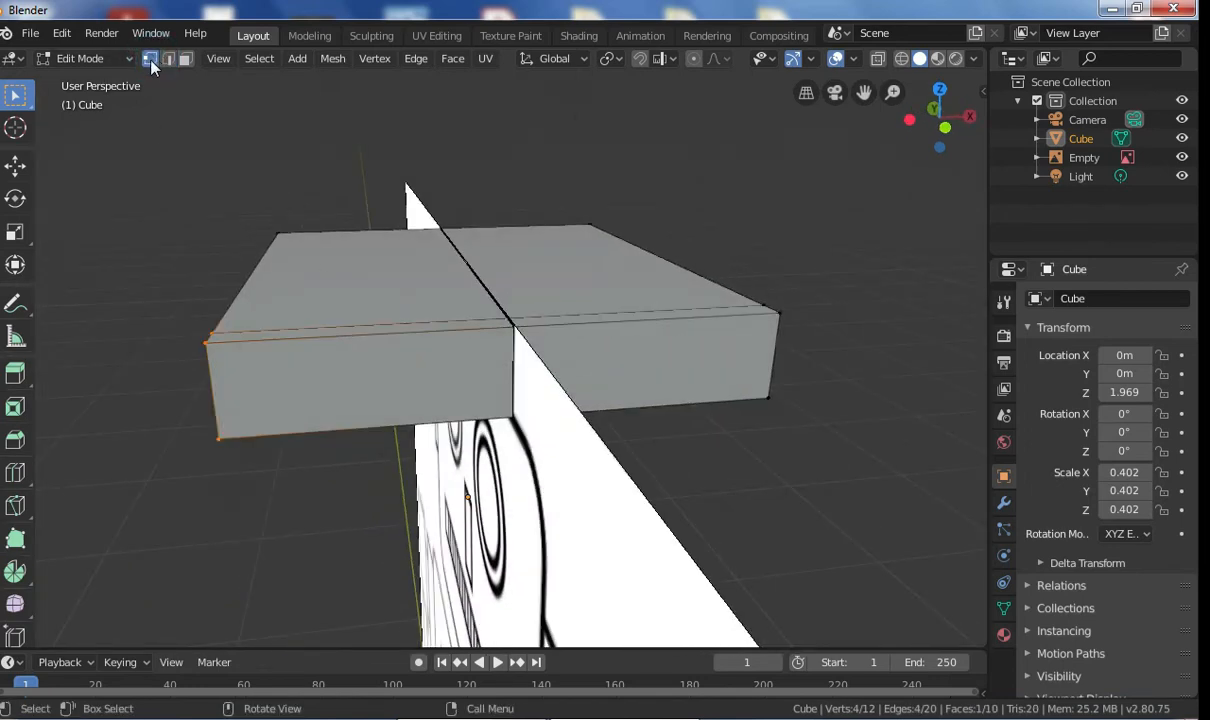
left_click(190, 150)
middle_click_drag(193, 151, 468, 142)
left_click_drag(273, 287, 333, 388, "shift")
left_click_drag(629, 287, 692, 348, "shift")
middle_click_drag(540, 346, 284, 213)
Step: Scale the entire block mesh along X to make it narrower in depth, and clear the selection
key("a")
middle_click_drag(391, 281, 367, 297)
key("s")
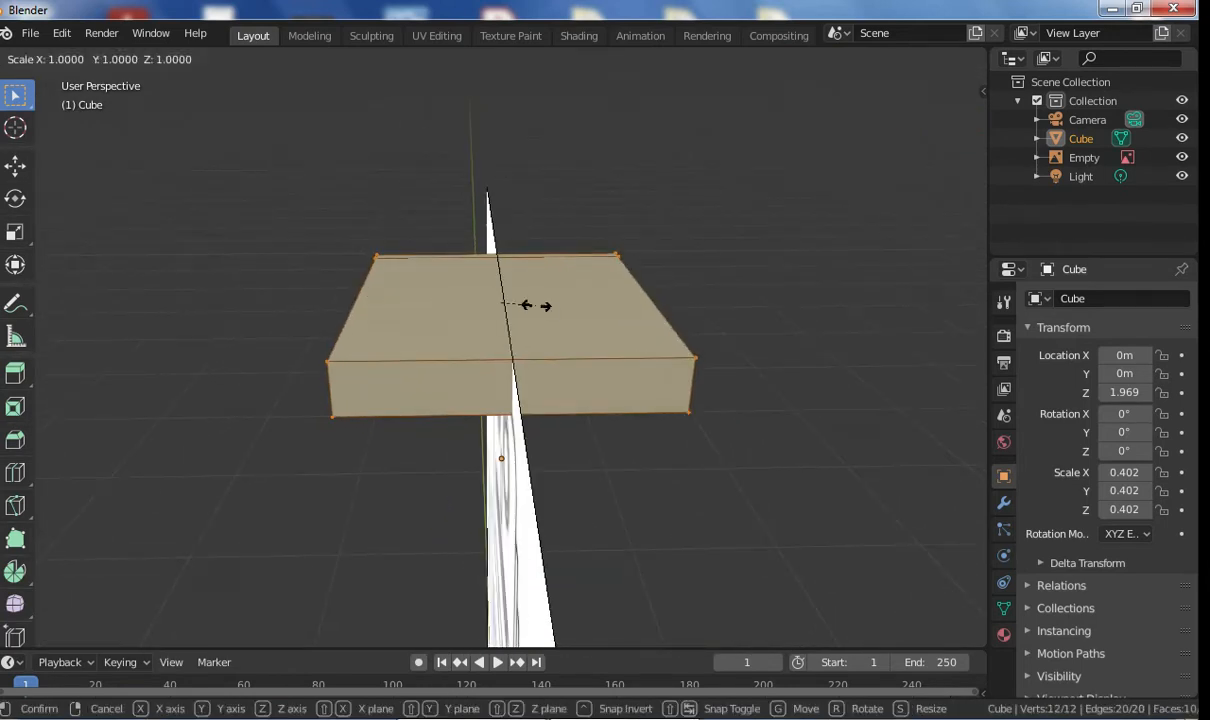
key("x")
left_click(520, 305)
middle_click_drag(521, 305, 377, 306)
key("alt+a")
middle_click_drag(335, 216, 490, 275)
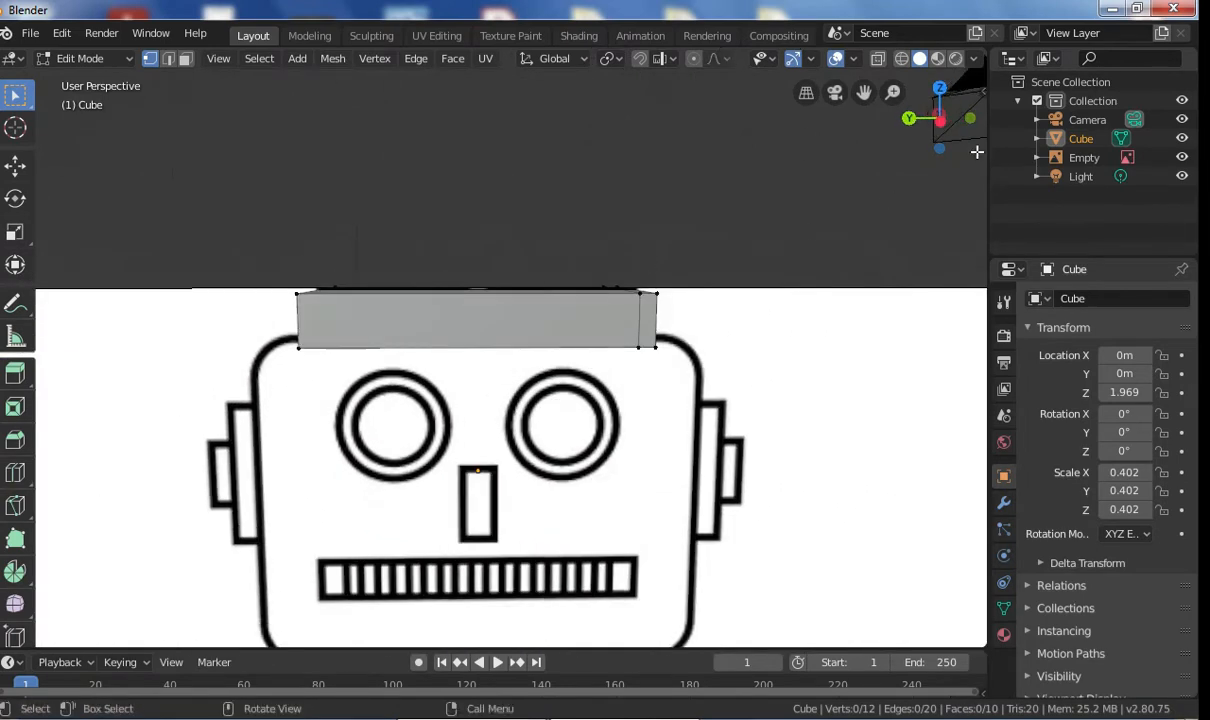
Step: Return to Object Mode in the straight-on view of the robot's face and add a second cube mesh
left_click(939, 119)
scroll(770, 243, "up", 4)
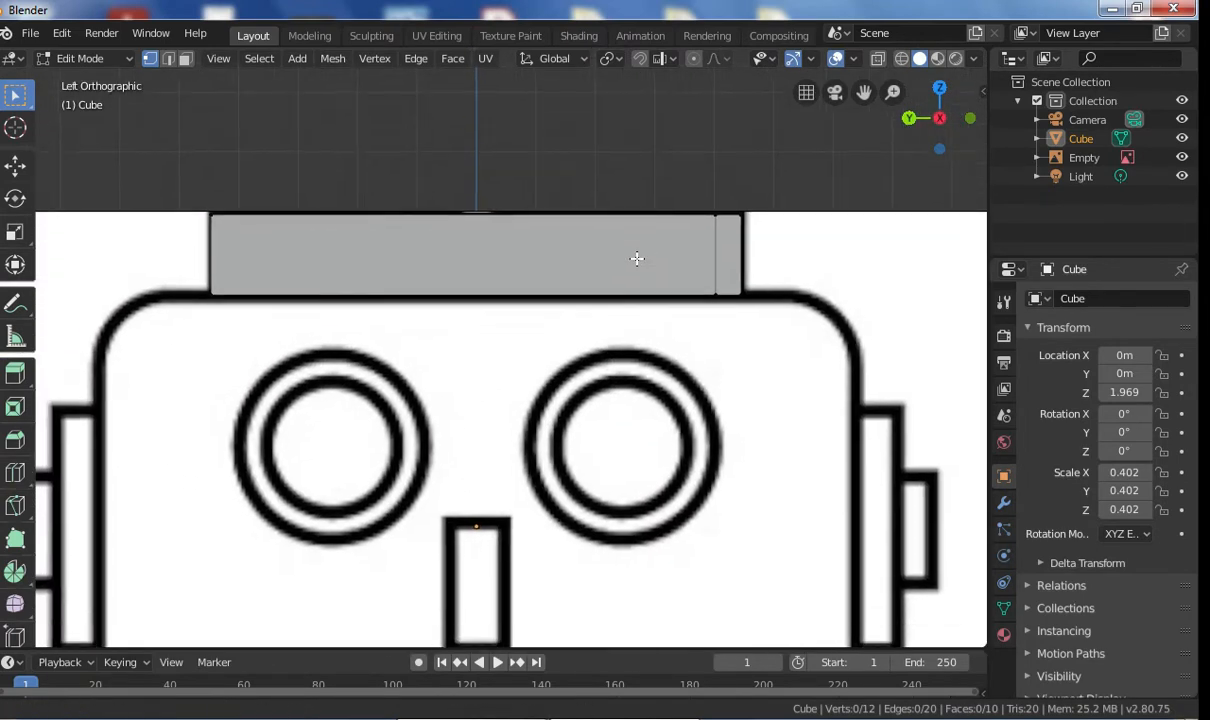
left_click(96, 59)
left_click(97, 82)
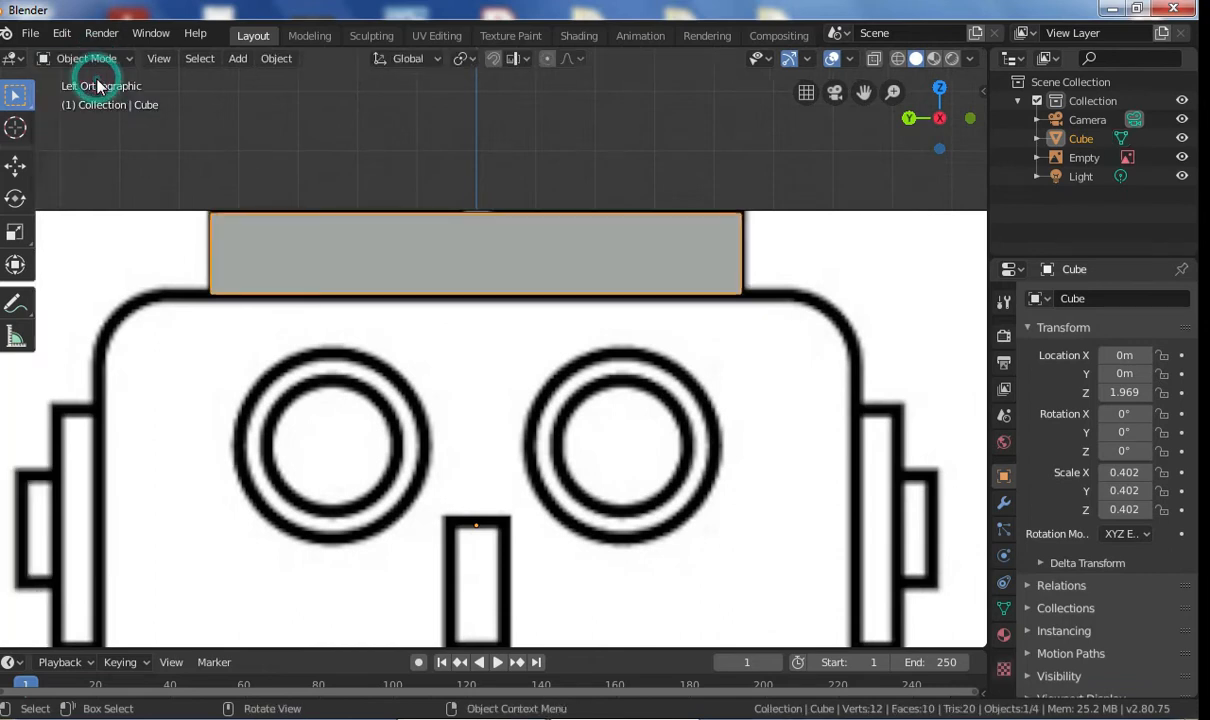
left_click(237, 58)
mouse_move(255, 80)
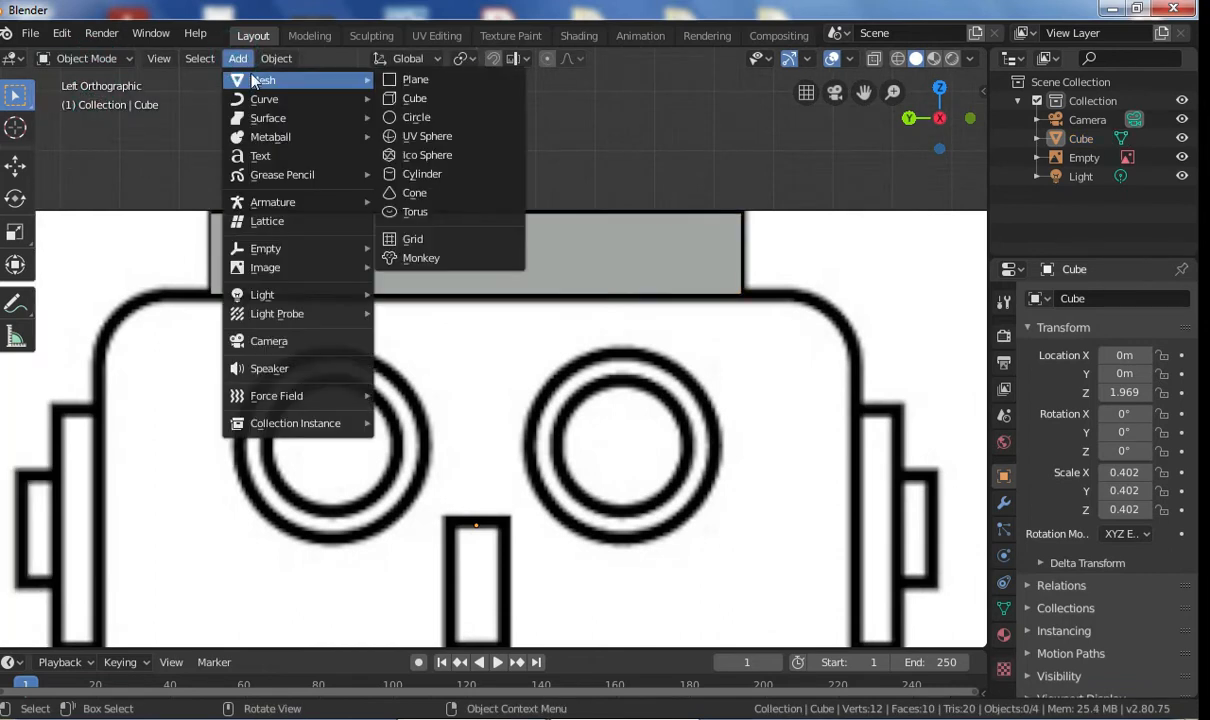
left_click(388, 98)
Step: Move the new cube up until its top edge meets the head's upper outline, and display it in wireframe
scroll(459, 316, "down", 6)
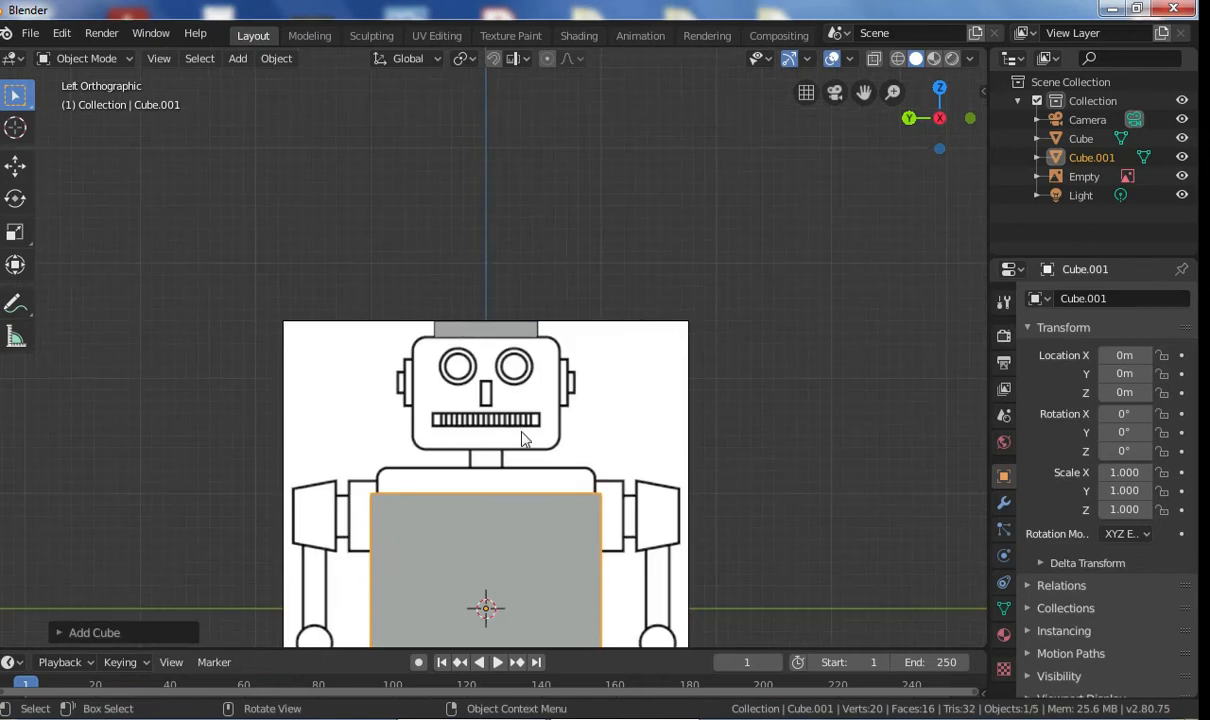
key("g")
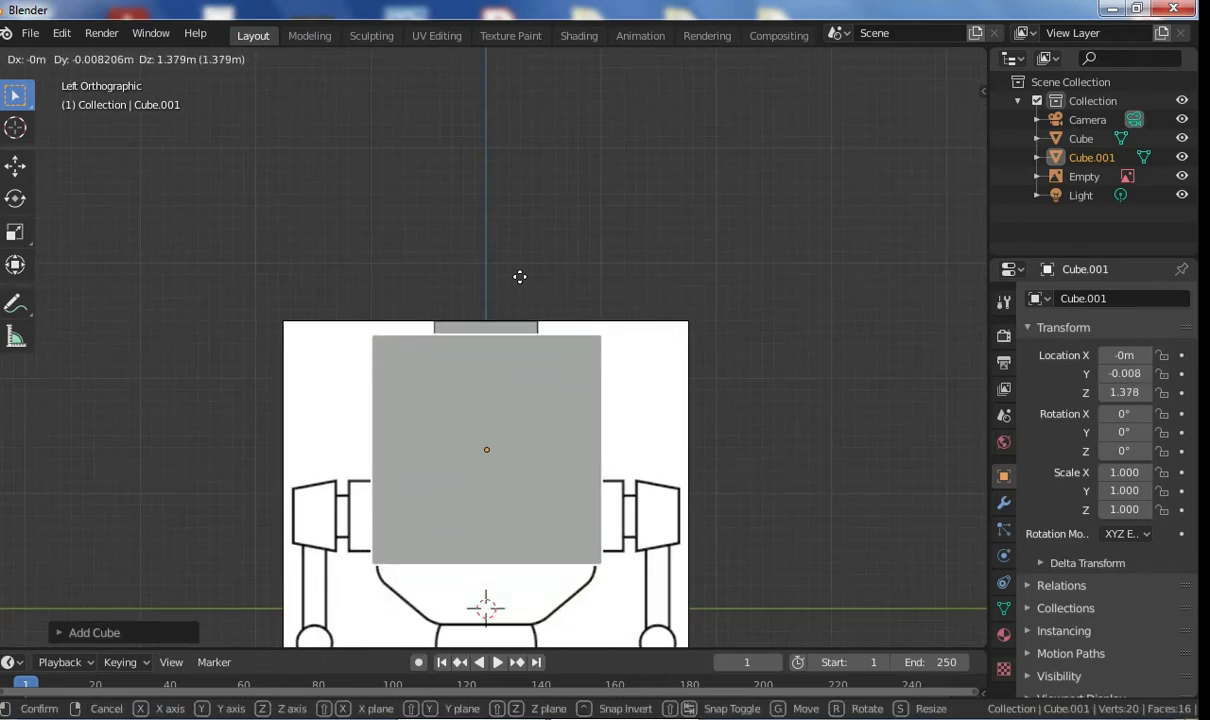
left_click(519, 278)
scroll(514, 335, "up", 5)
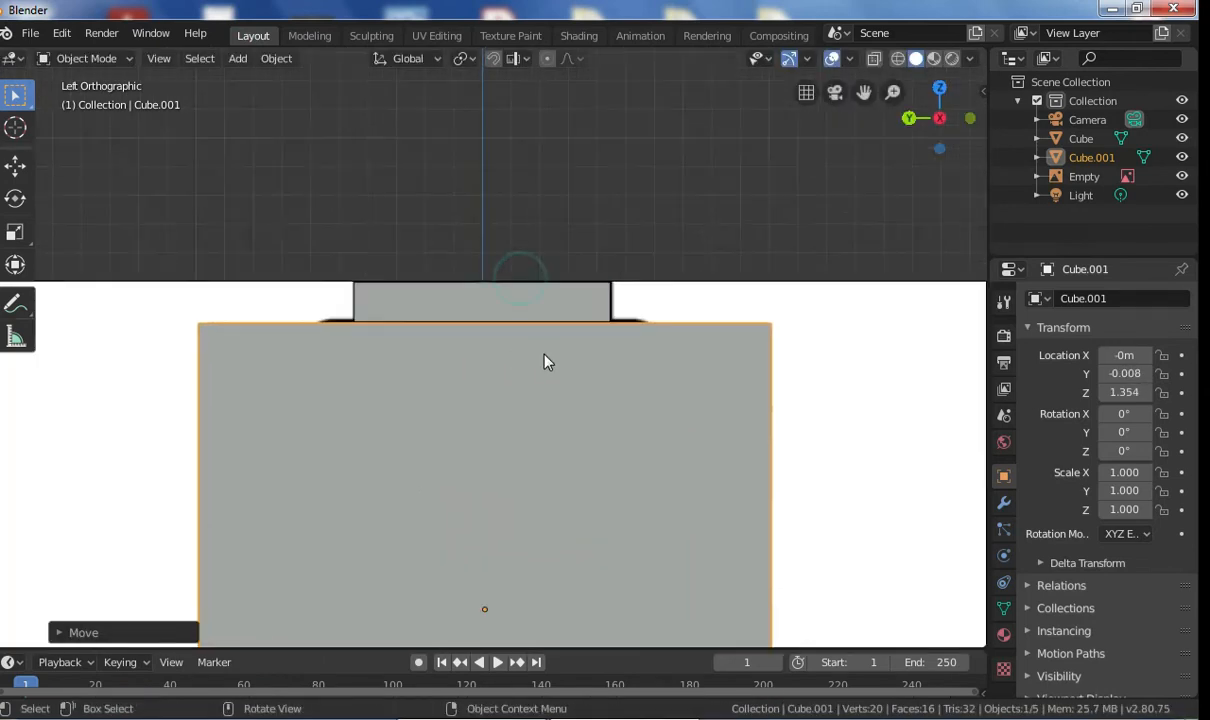
left_click(898, 58)
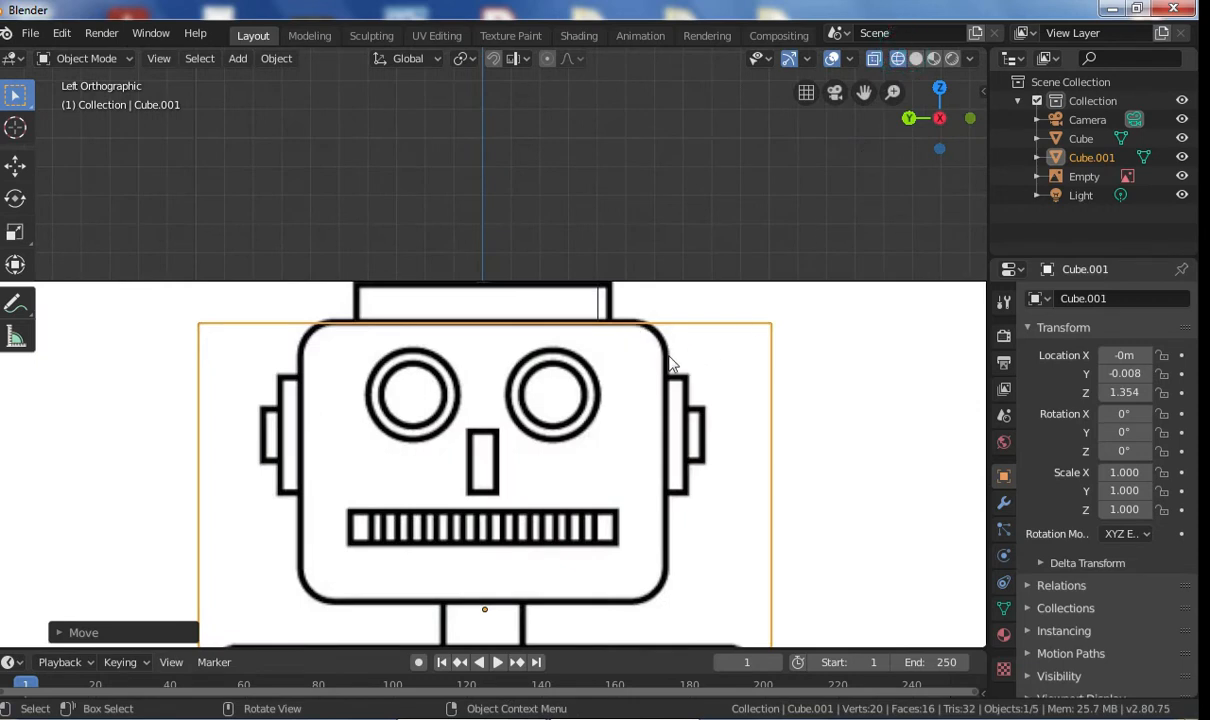
Step: Enter Edit Mode on the new cube and add a horizontal loop cut through the centre of the eyes
left_click(90, 64)
left_click(80, 103)
scroll(280, 295, "down", 1)
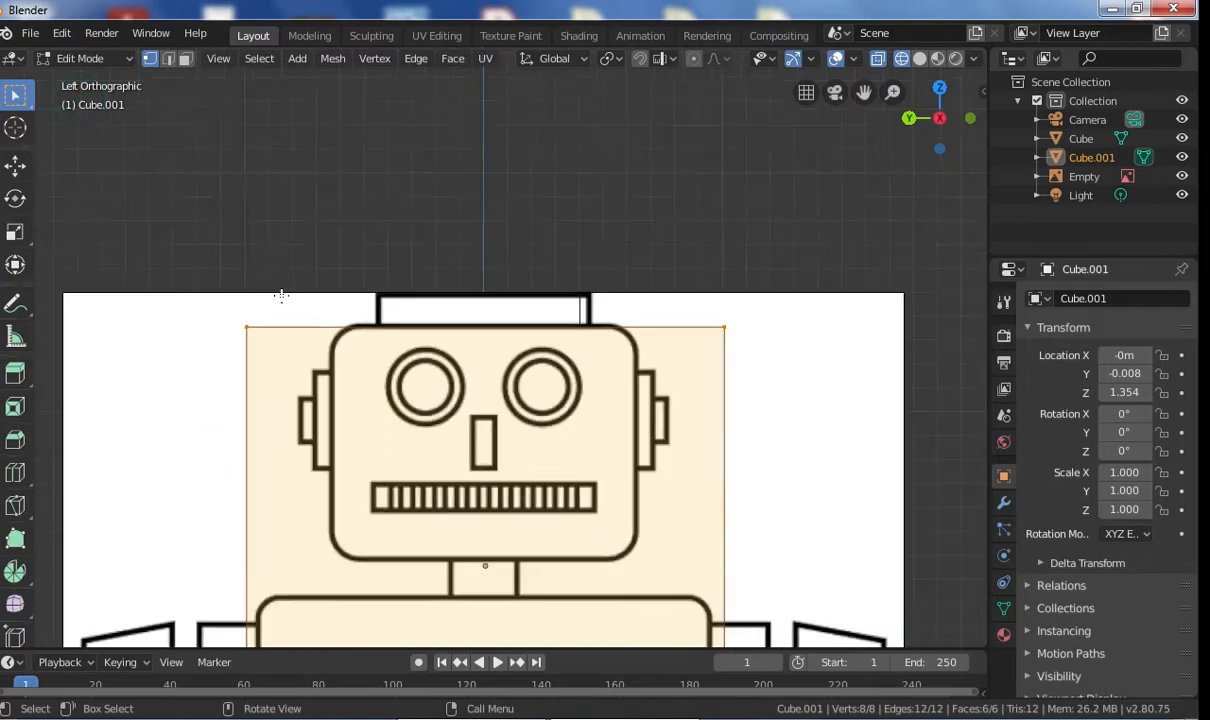
scroll(280, 295, "down", 1)
scroll(292, 292, "up", 3)
scroll(302, 305, "down", 3)
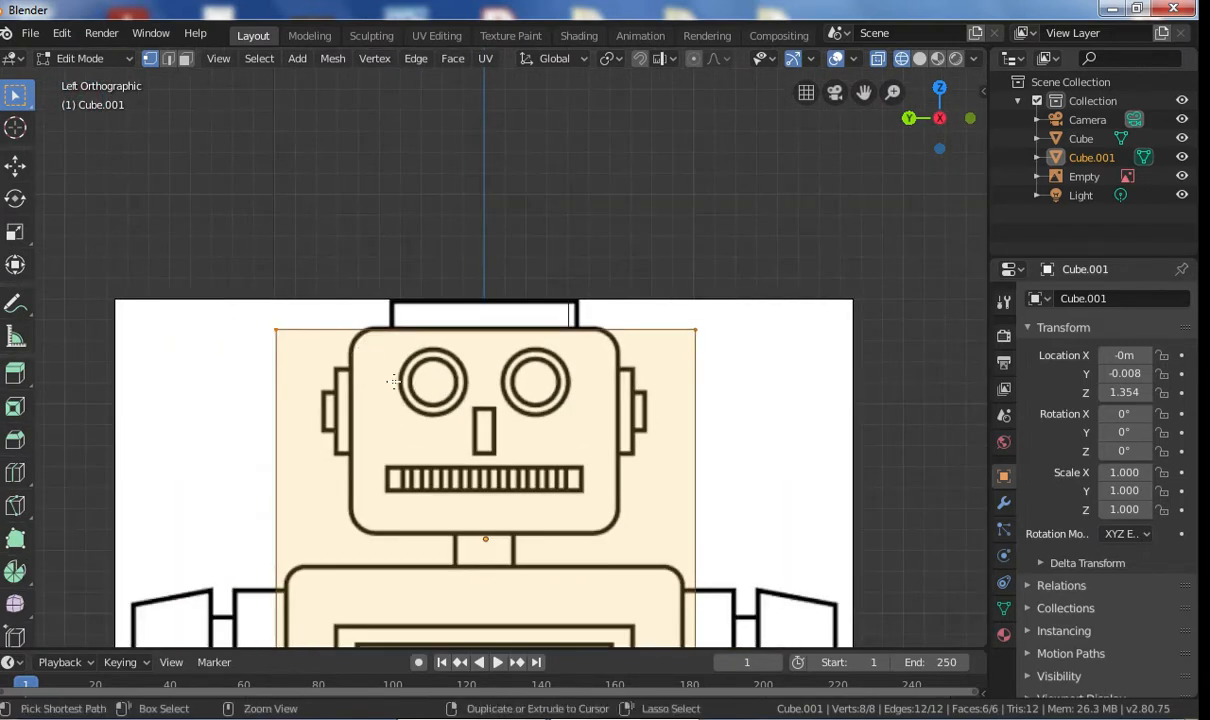
middle_click_drag(393, 381, 393, 253, "shift")
key("ctrl+r")
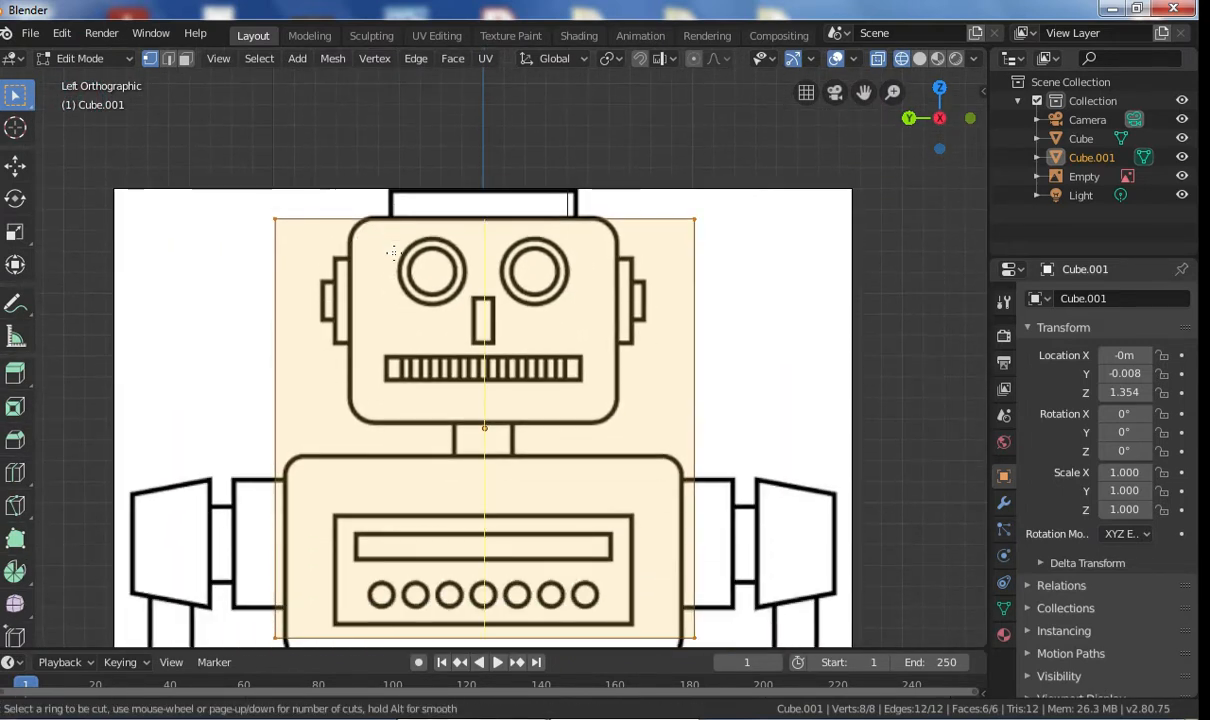
left_click(327, 320)
left_click(327, 165)
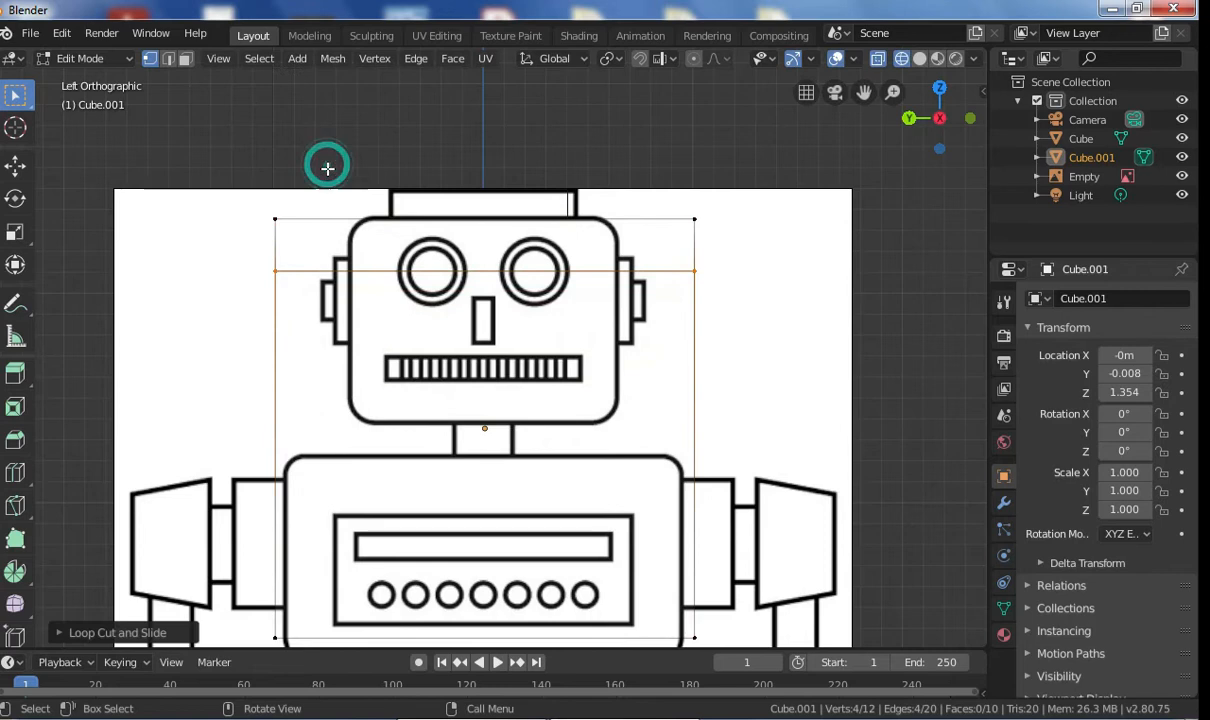
Step: Add horizontal loop cuts along the top of the eyes and just below the eyes
key("ctrl+r")
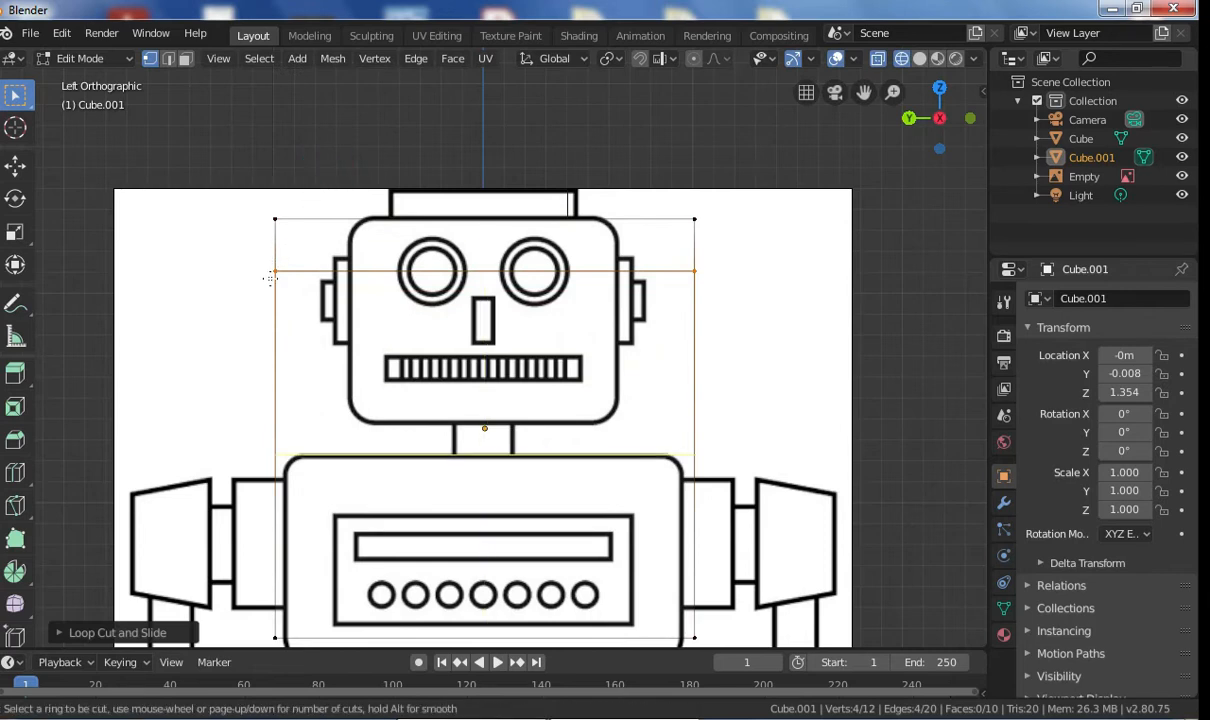
left_click(284, 244)
left_click(283, 243)
key("ctrl+r")
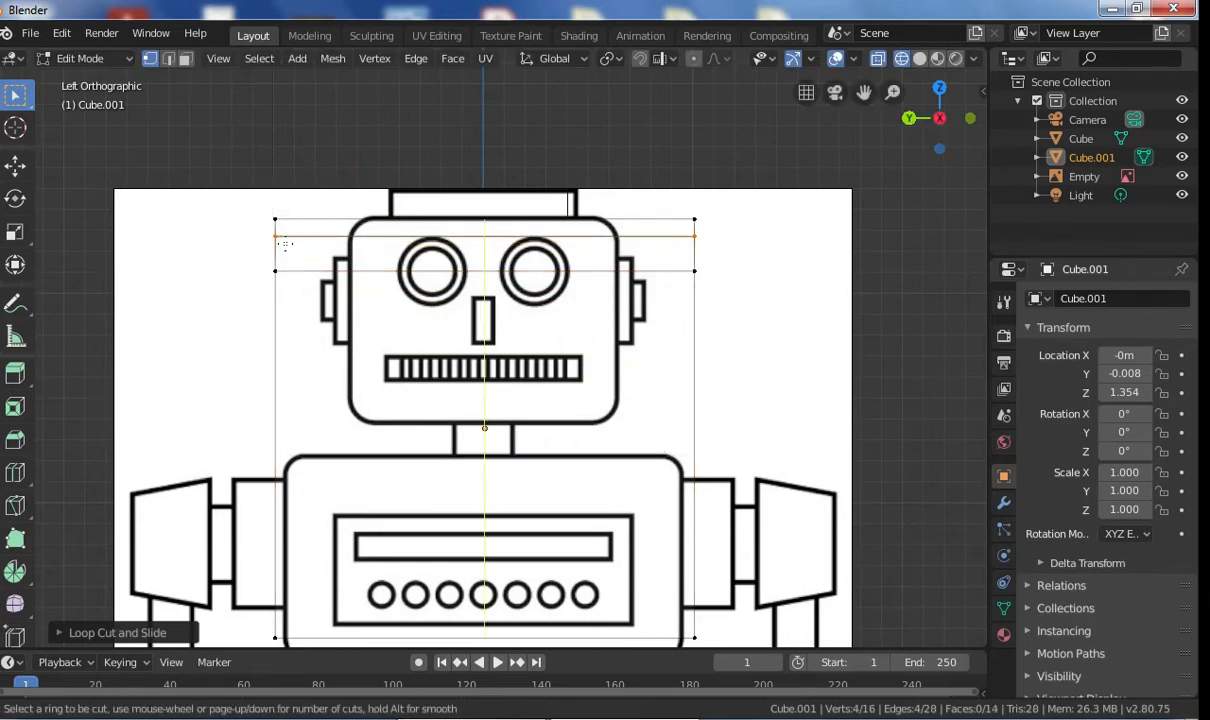
left_click(279, 294)
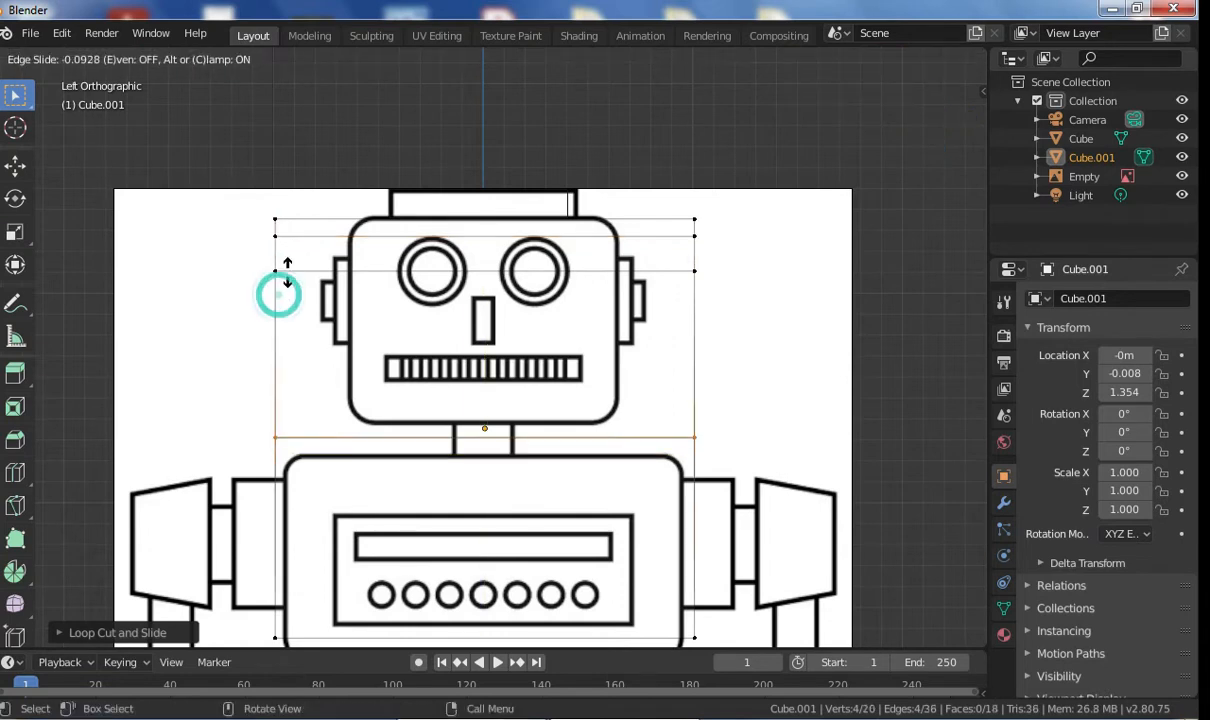
left_click(292, 147)
Step: Add horizontal loop cuts through the lower half of the eyes and near the bottom of the nose
key("ctrl+r")
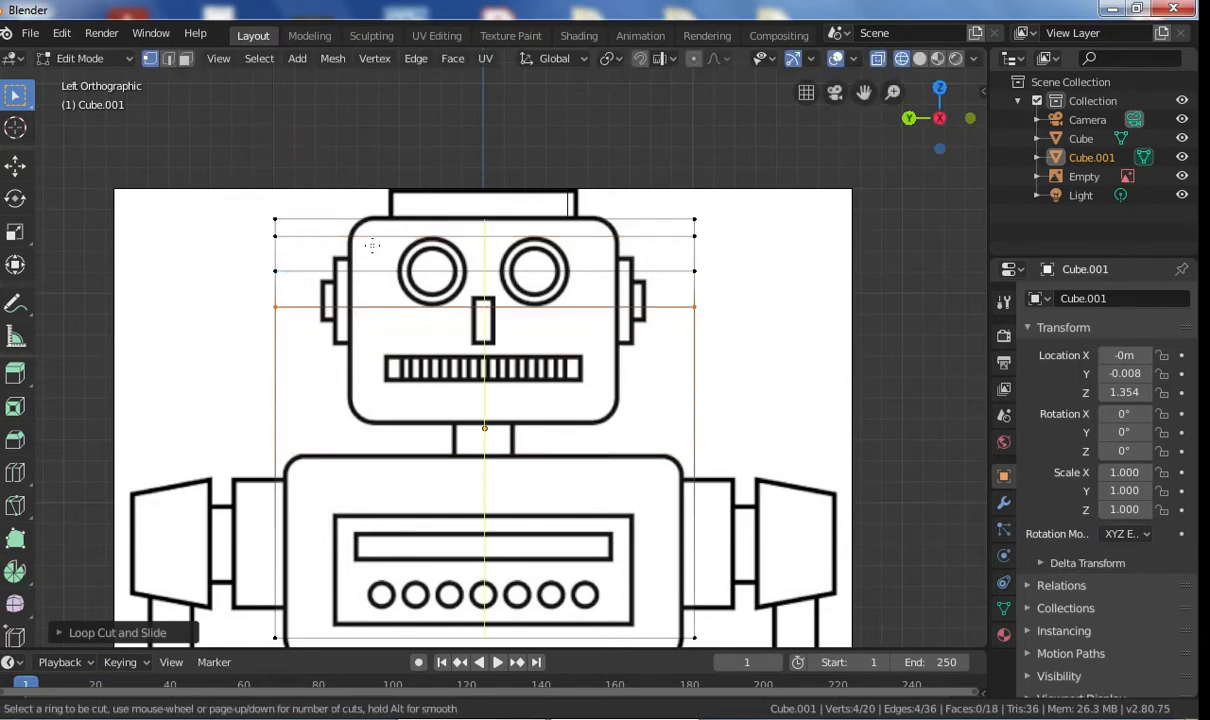
left_click(281, 292)
left_click(288, 278)
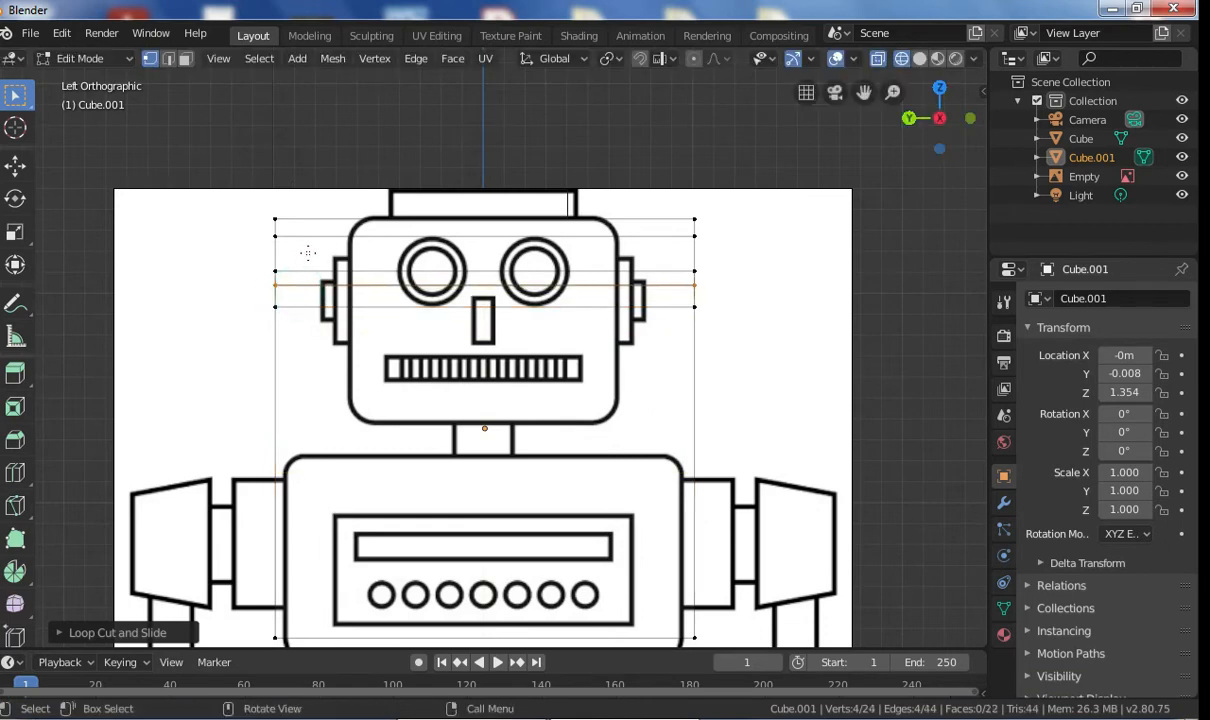
key("ctrl+r")
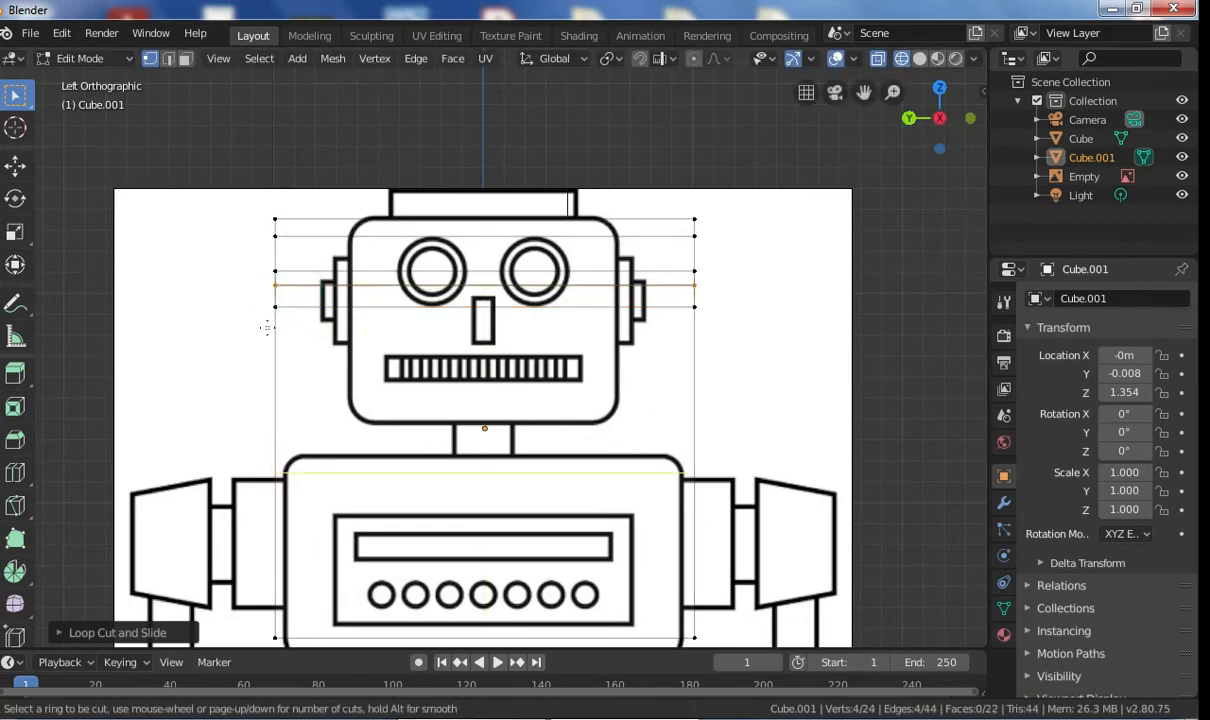
left_click(302, 354)
left_click(298, 212)
Step: Add two closely spaced horizontal loop cuts just above the cube's bottom edge
key("ctrl+r")
left_click(289, 401)
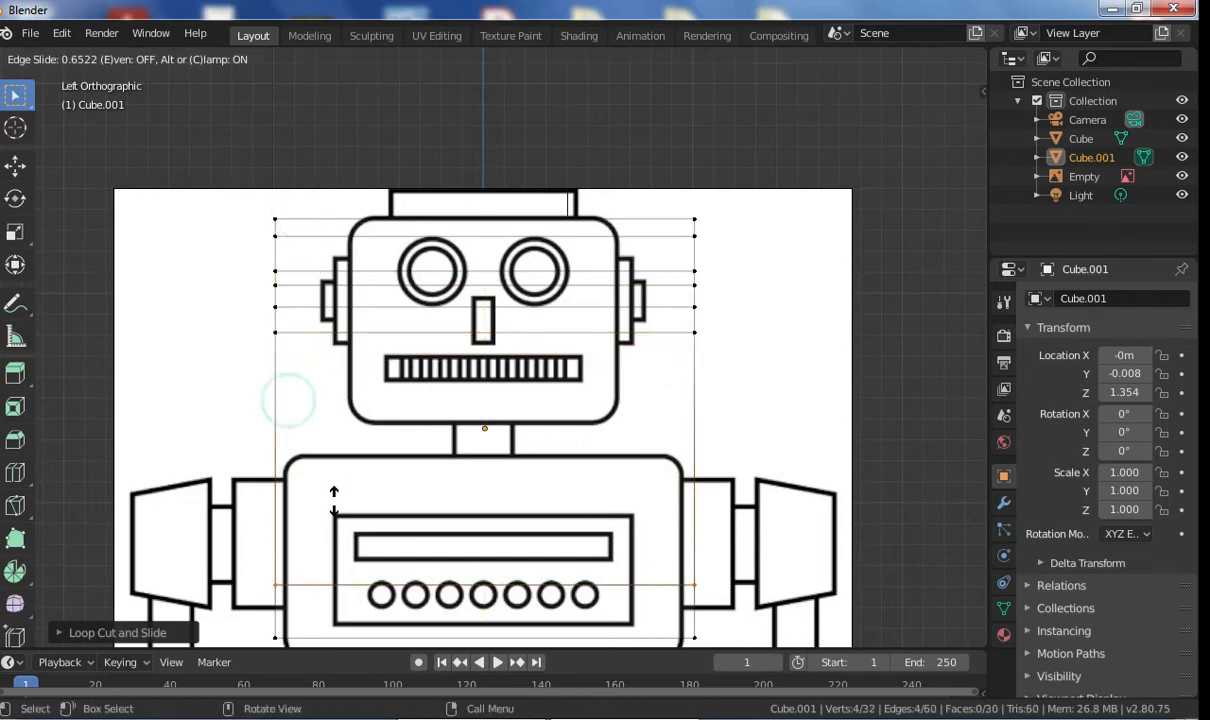
left_click(340, 530)
key("ctrl+r")
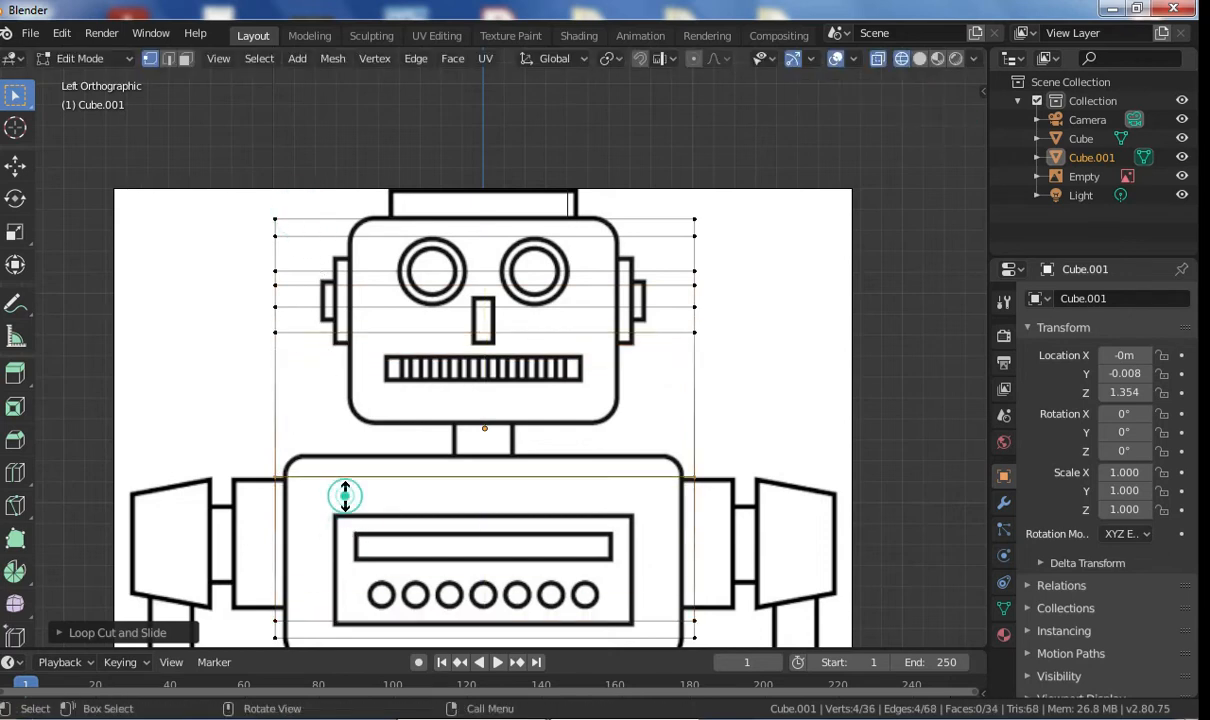
left_click(343, 494)
left_click(432, 620)
Step: Add two more horizontal loop cuts above the bottom pair, spaced up to the chest panel's bar
key("ctrl+r")
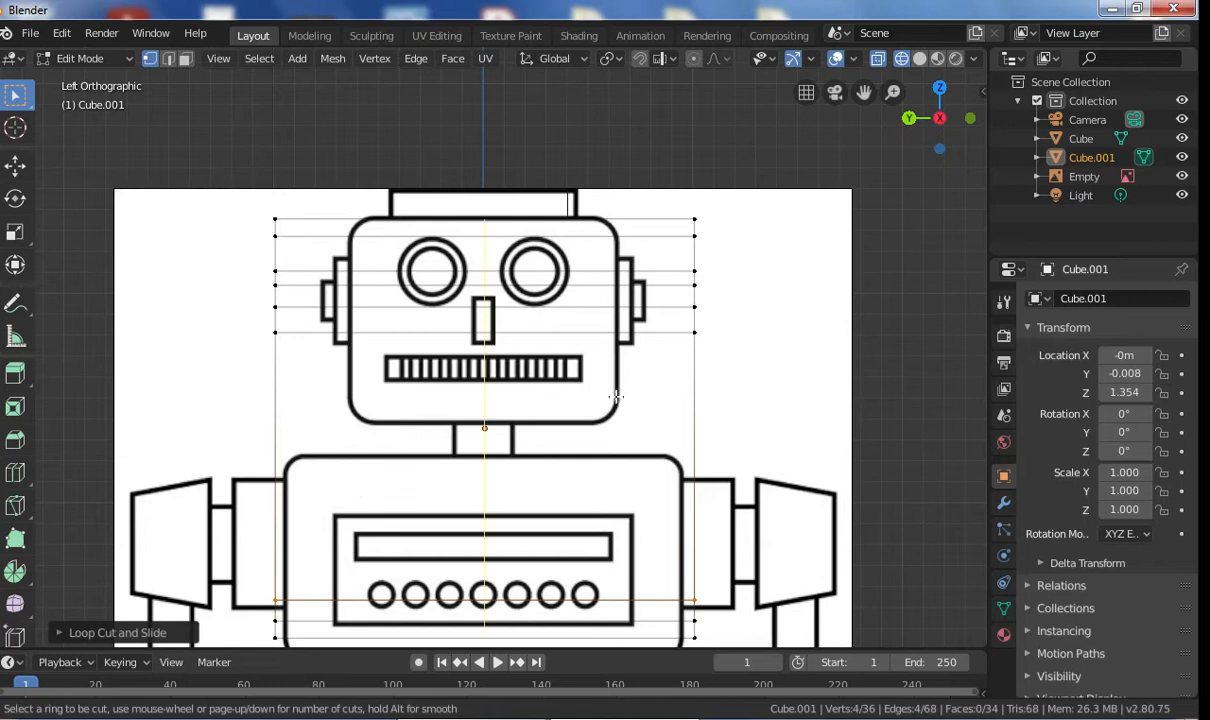
left_click(629, 467)
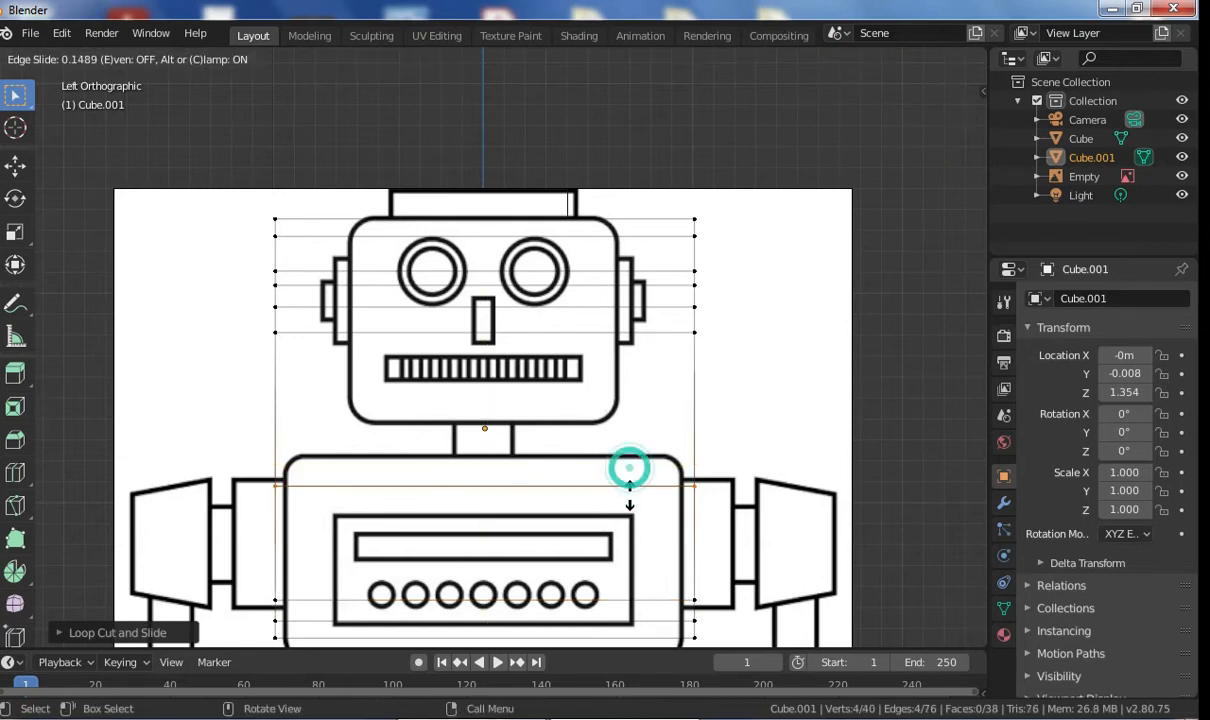
left_click(634, 577)
key("ctrl+r")
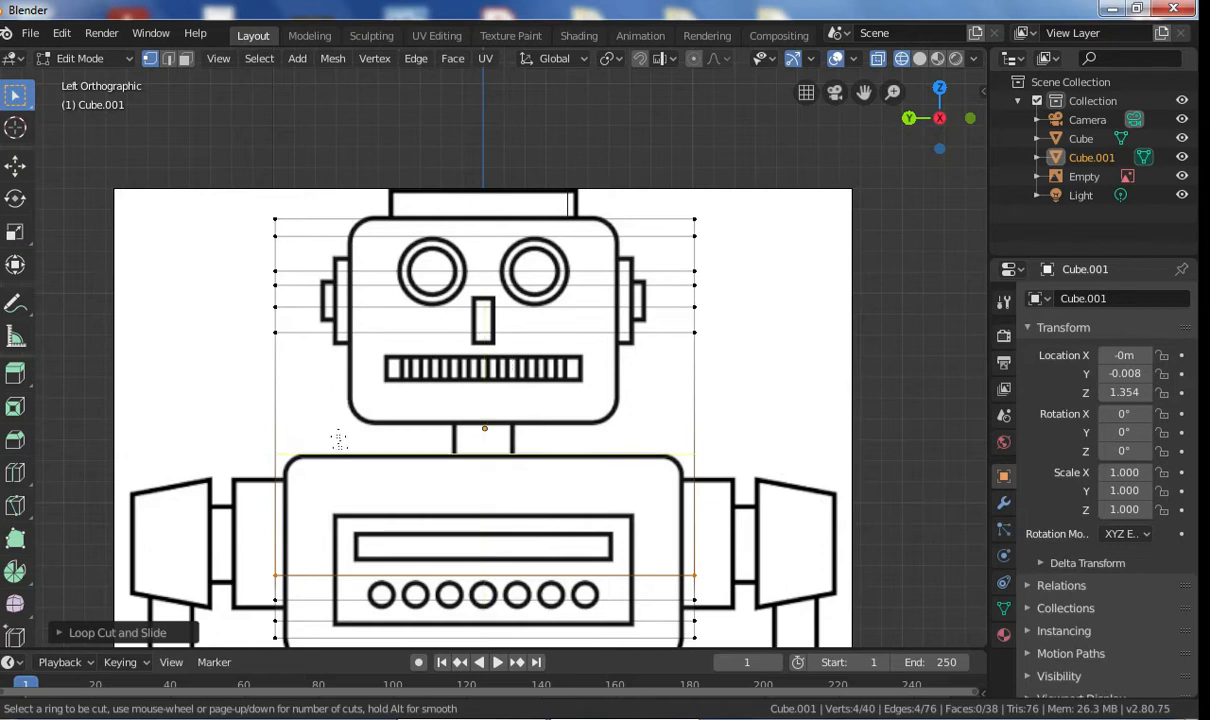
left_click_drag(337, 459, 378, 555)
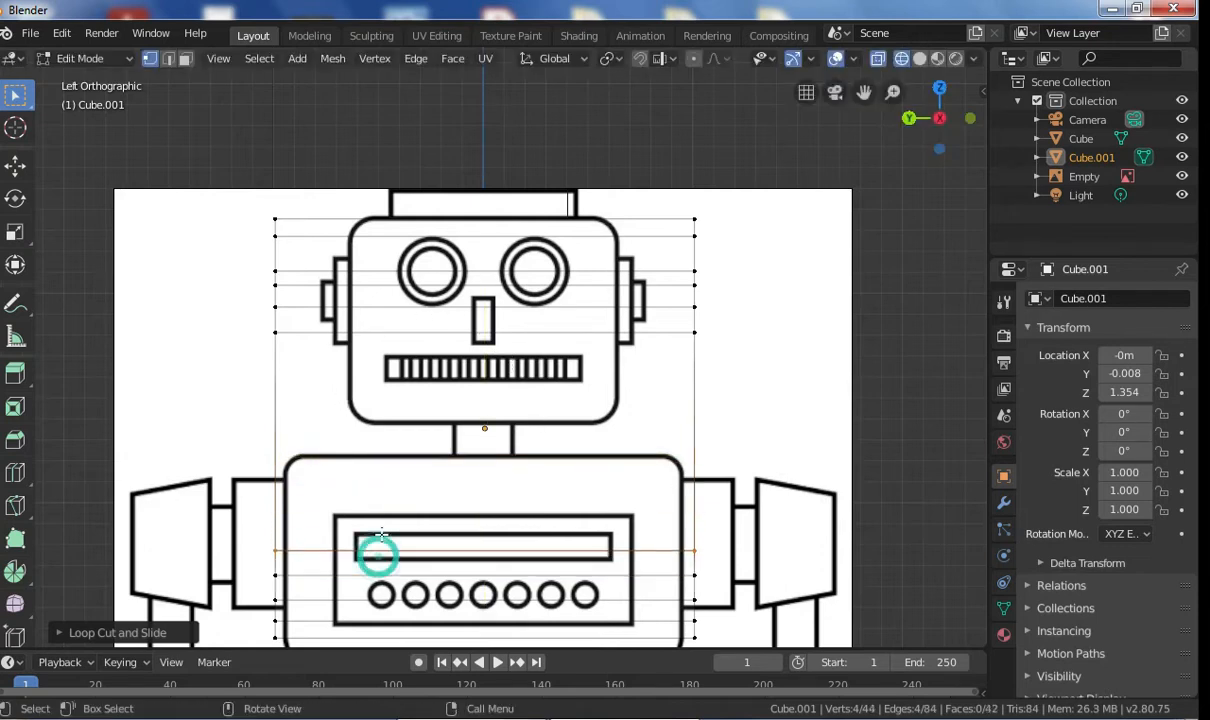
Step: Select the cube's five lowest rows of vertices and move them up along Z to the head's lower outline
left_click_drag(221, 182, 217, 224)
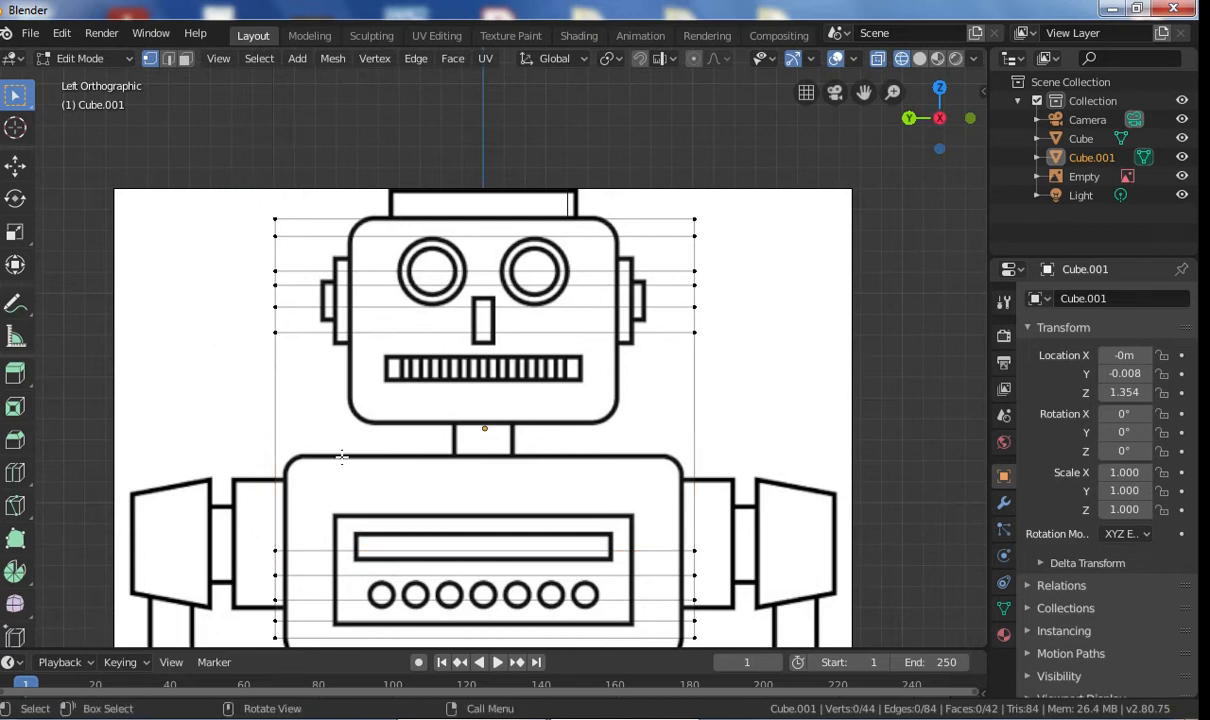
scroll(365, 465, "down", 2)
left_click_drag(268, 429, 757, 607)
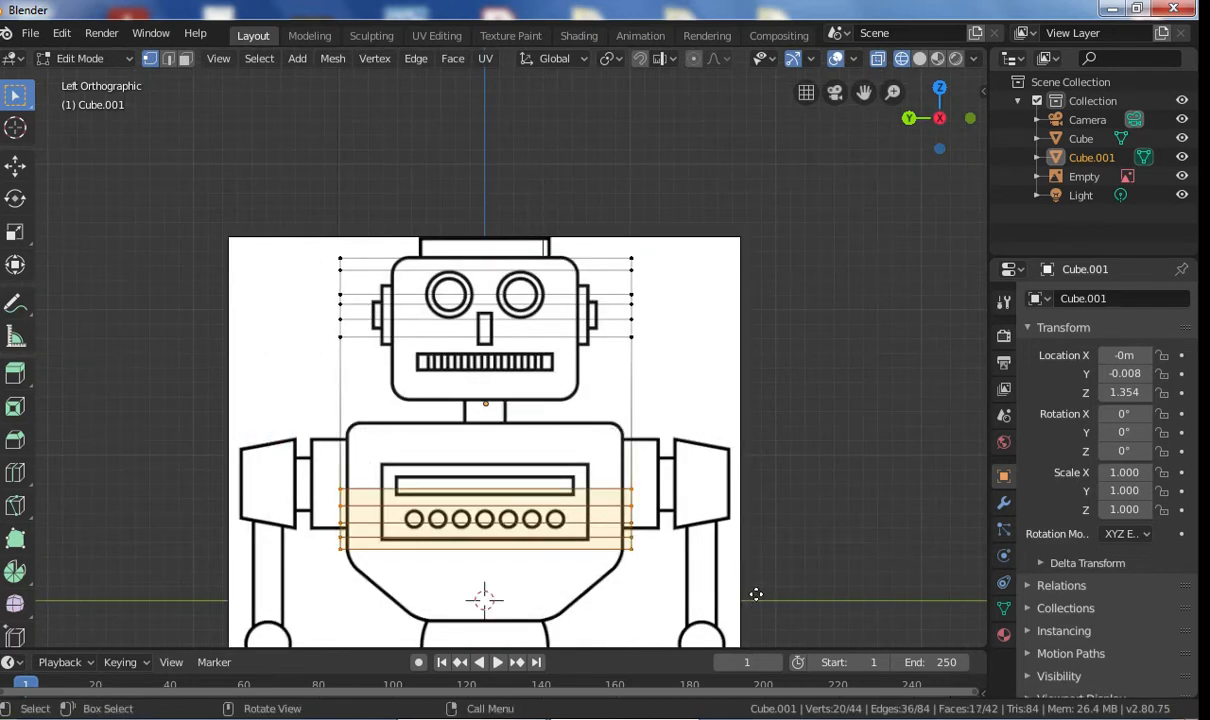
key("g")
key("z")
left_click(742, 450)
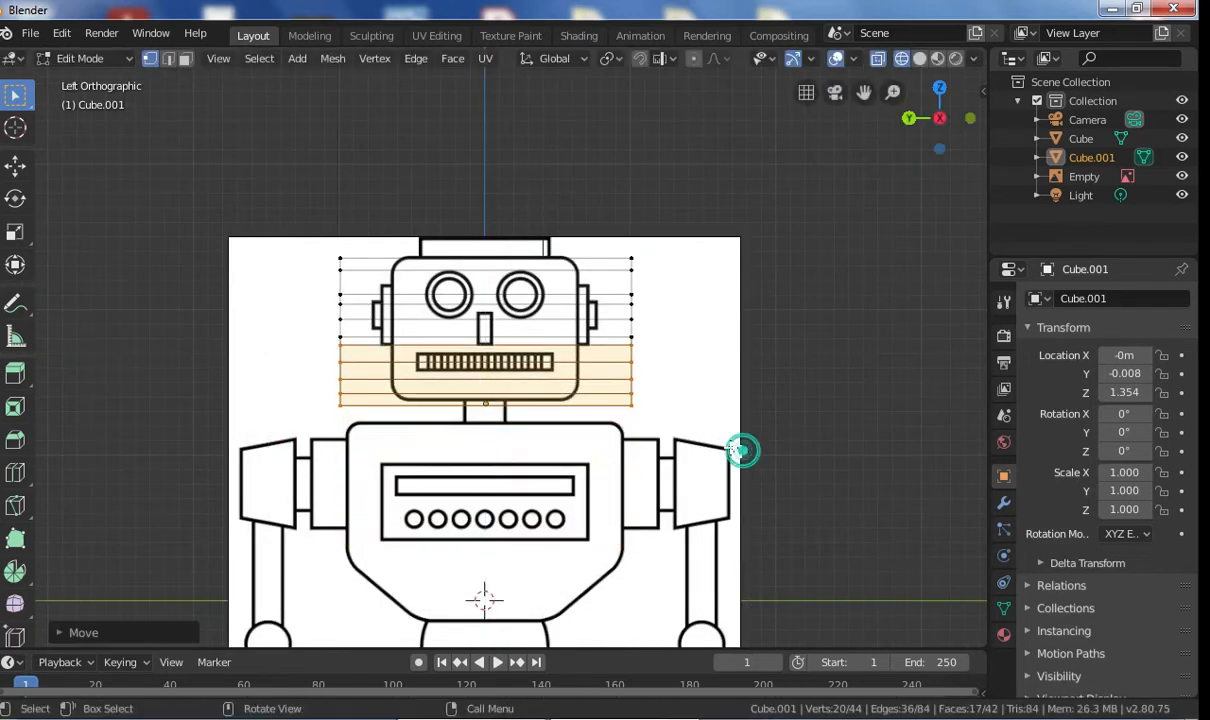
Step: Move the cube's right vertex column about 0.37 m and left column about 0.35 m inward along Y to the head's side outlines
scroll(600, 340, "up", 7)
scroll(705, 305, "down", 5)
left_click_drag(617, 280, 712, 600)
key("g")
key("y")
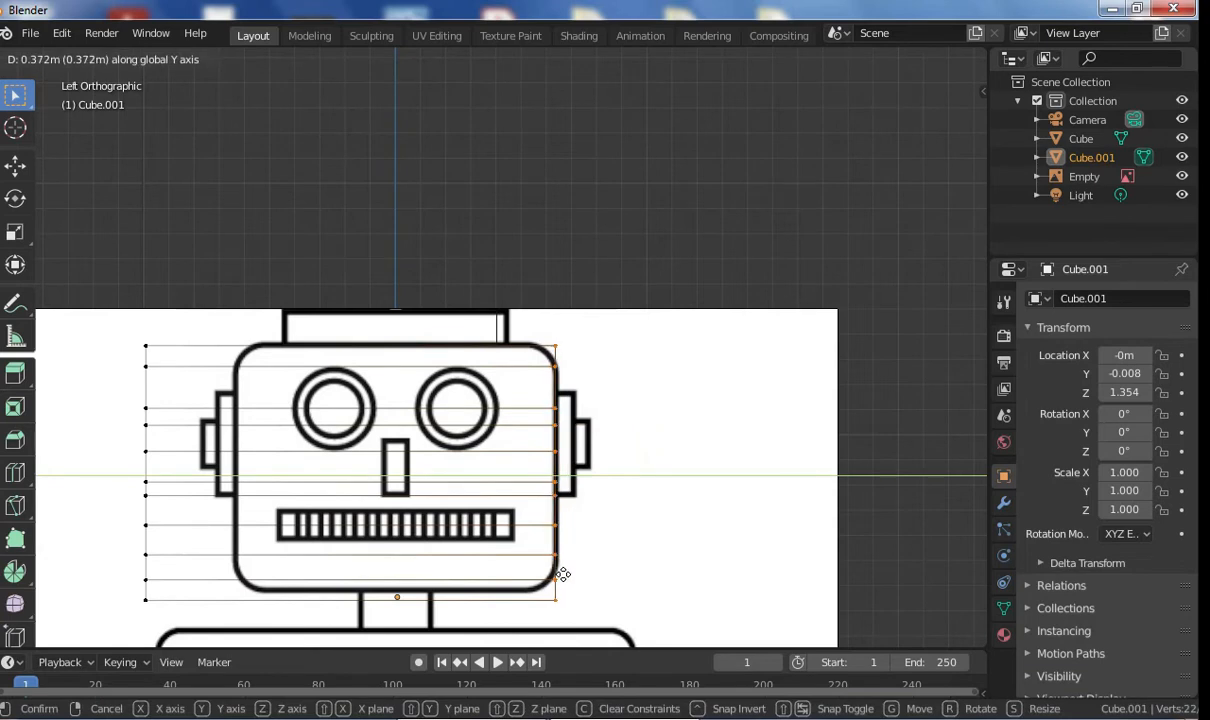
left_click(563, 574)
left_click_drag(95, 302, 210, 605)
key("g")
key("y")
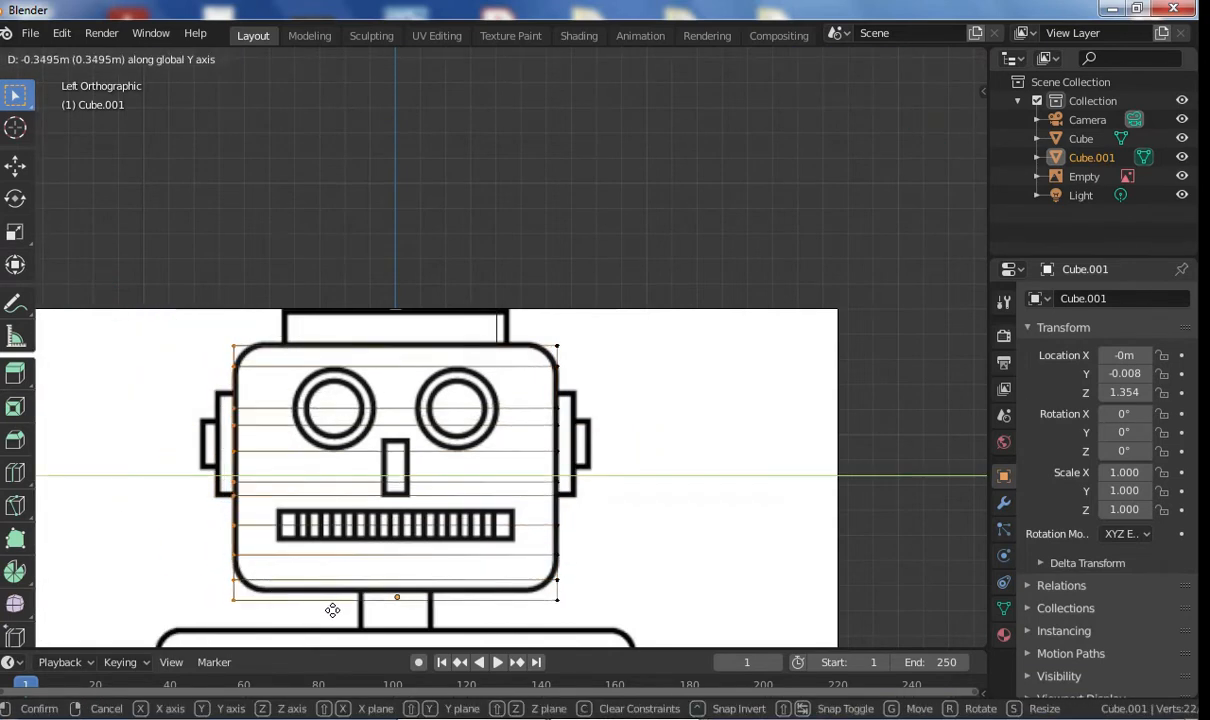
left_click(333, 610)
Step: Select the head's top row of vertices and raise it about 0.01 m along Z onto the upper outline
left_click_drag(186, 309, 284, 354)
scroll(256, 344, "up", 2)
left_click_drag(108, 329, 621, 359)
key("g")
key("z")
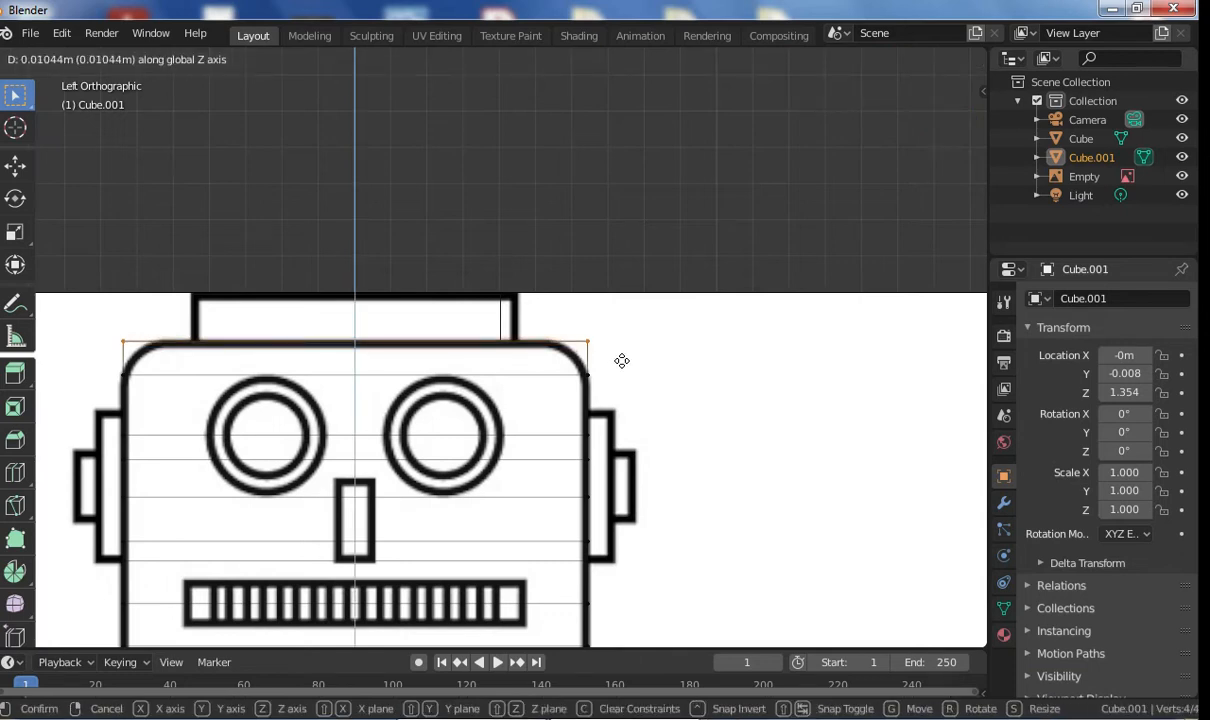
left_click(622, 361)
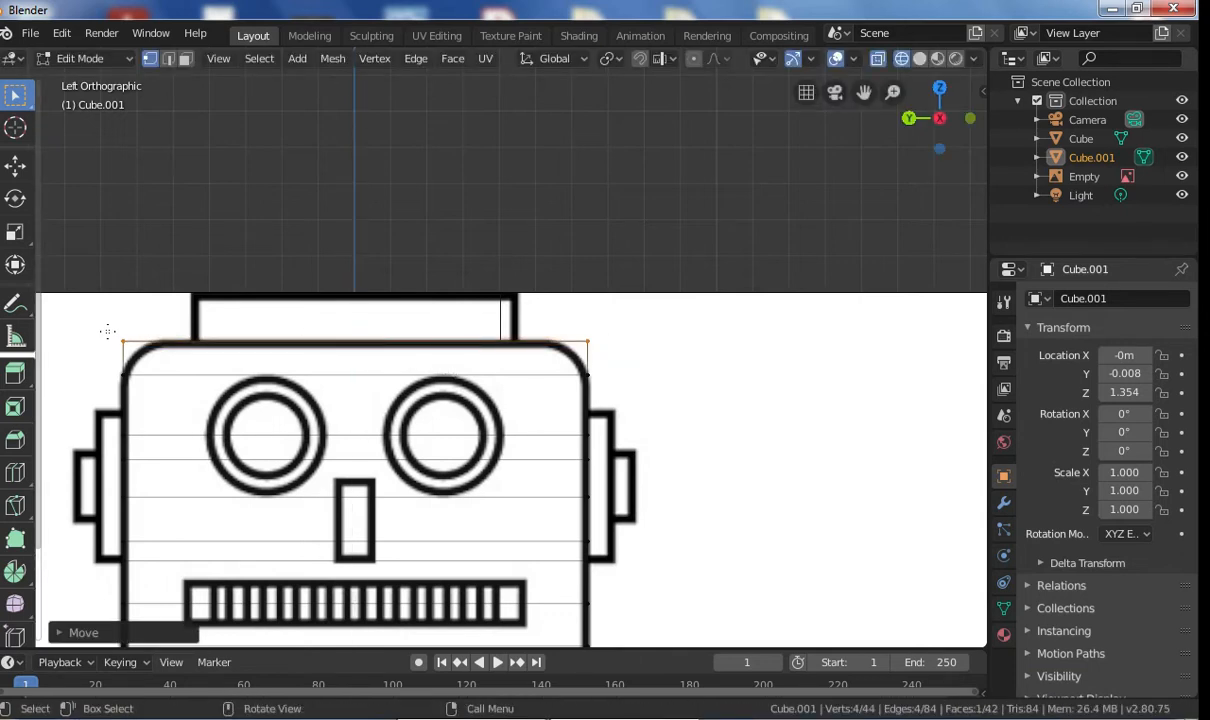
Step: Move the two highest vertex rows on the head's left side onto the rounded upper-left corner of the drawing
left_click_drag(86, 293, 134, 343)
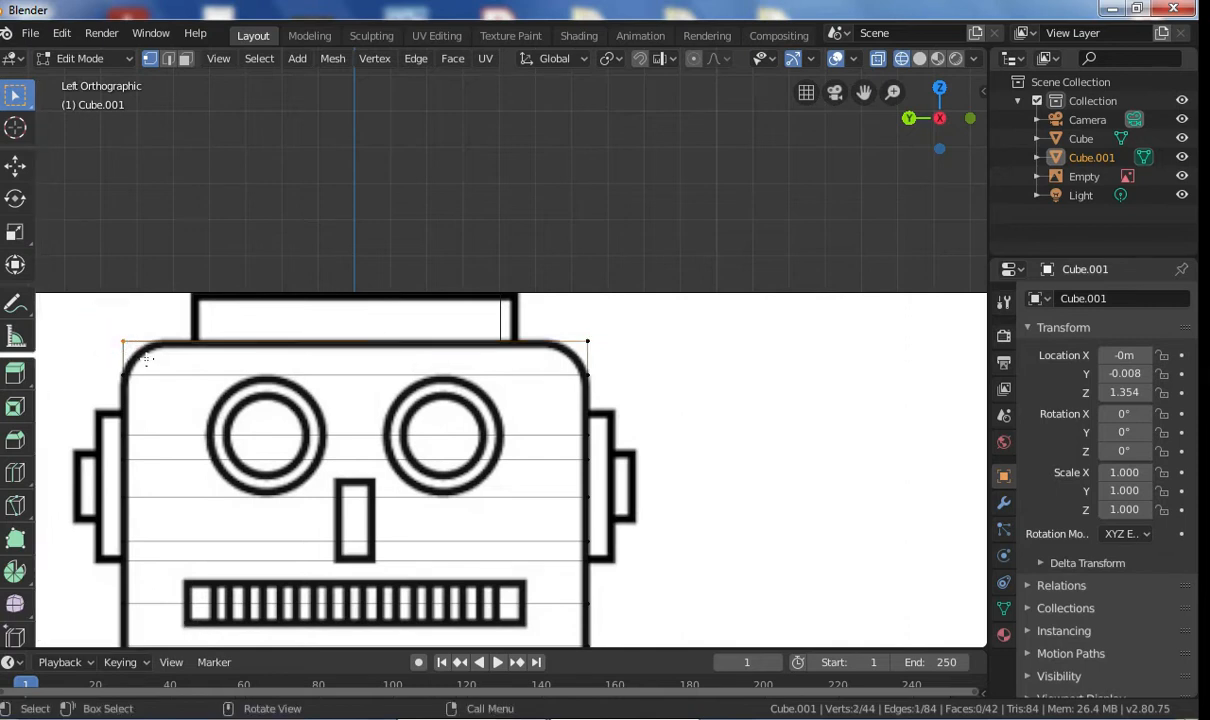
key("g")
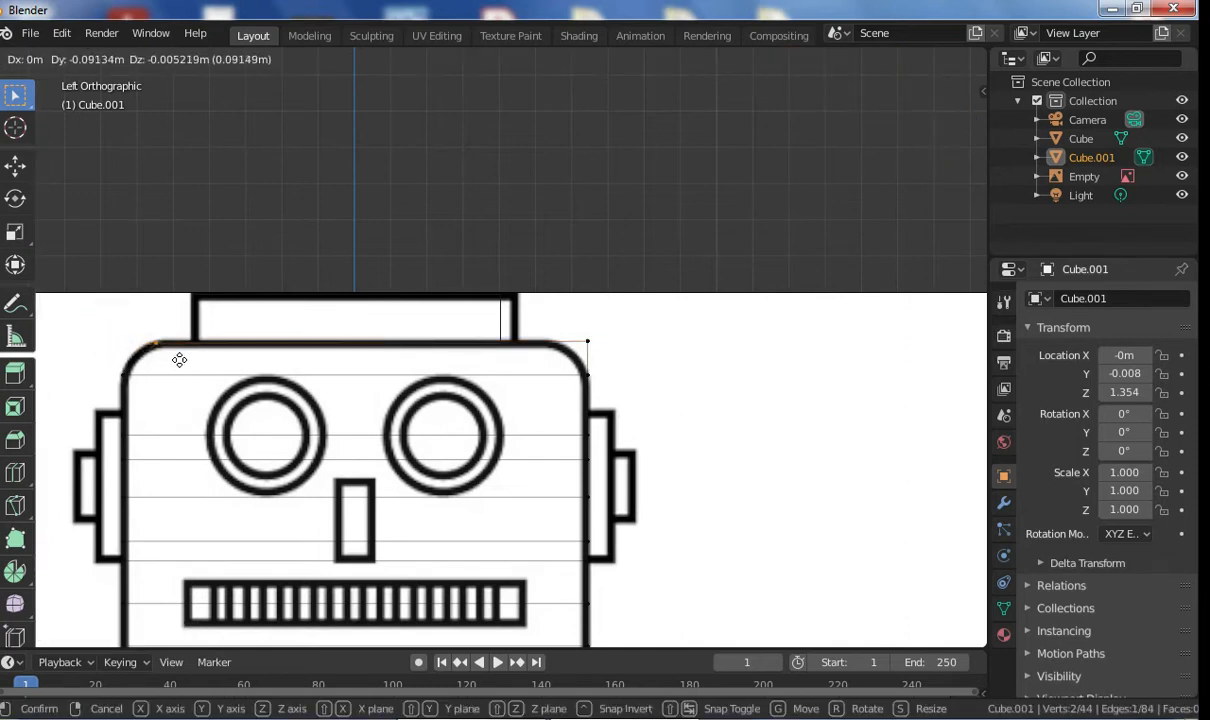
left_click(180, 358)
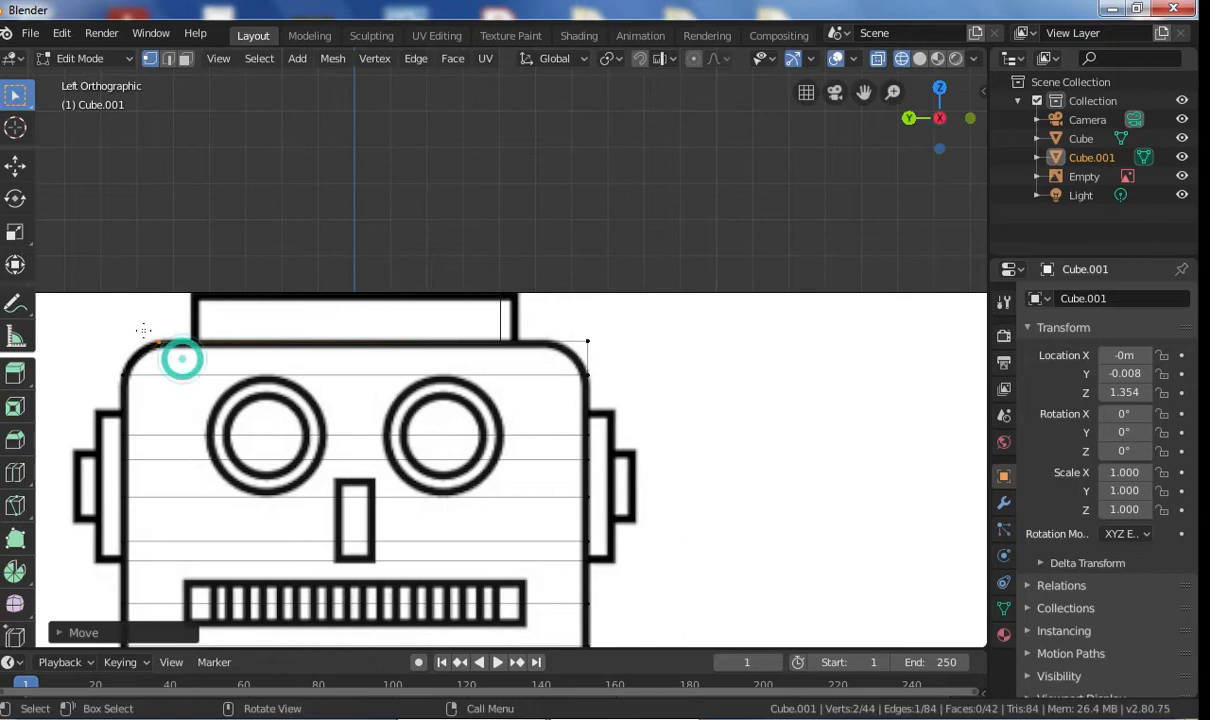
left_click(104, 365)
key("g")
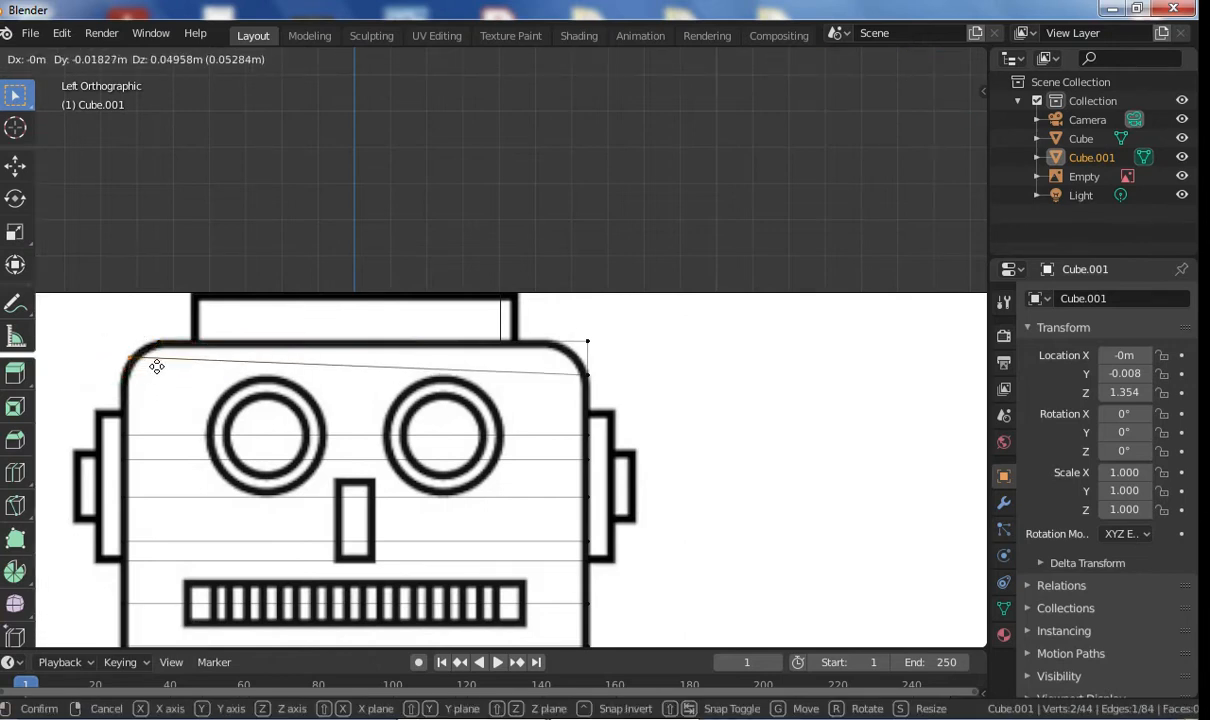
left_click(162, 369)
Step: Move the two highest vertex rows on the head's right side onto the rounded upper-right corner of the drawing
scroll(150, 372, "up", 2)
left_click(608, 322)
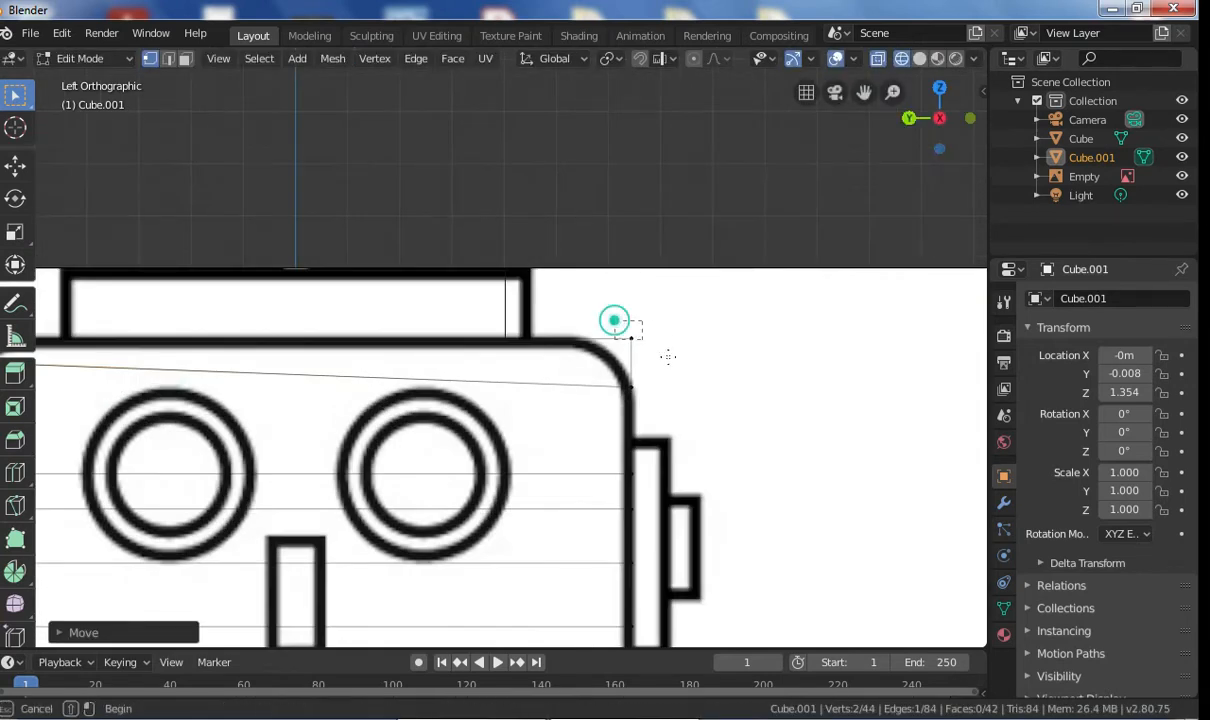
key("g")
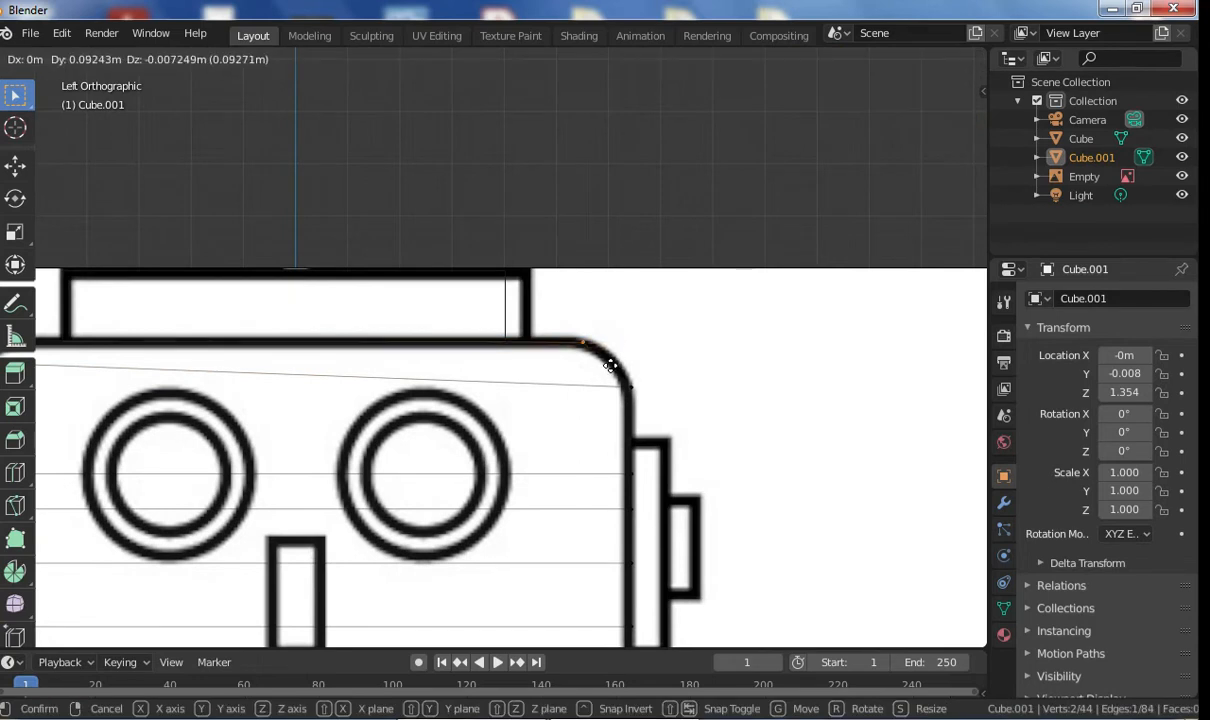
left_click(612, 368)
key("g")
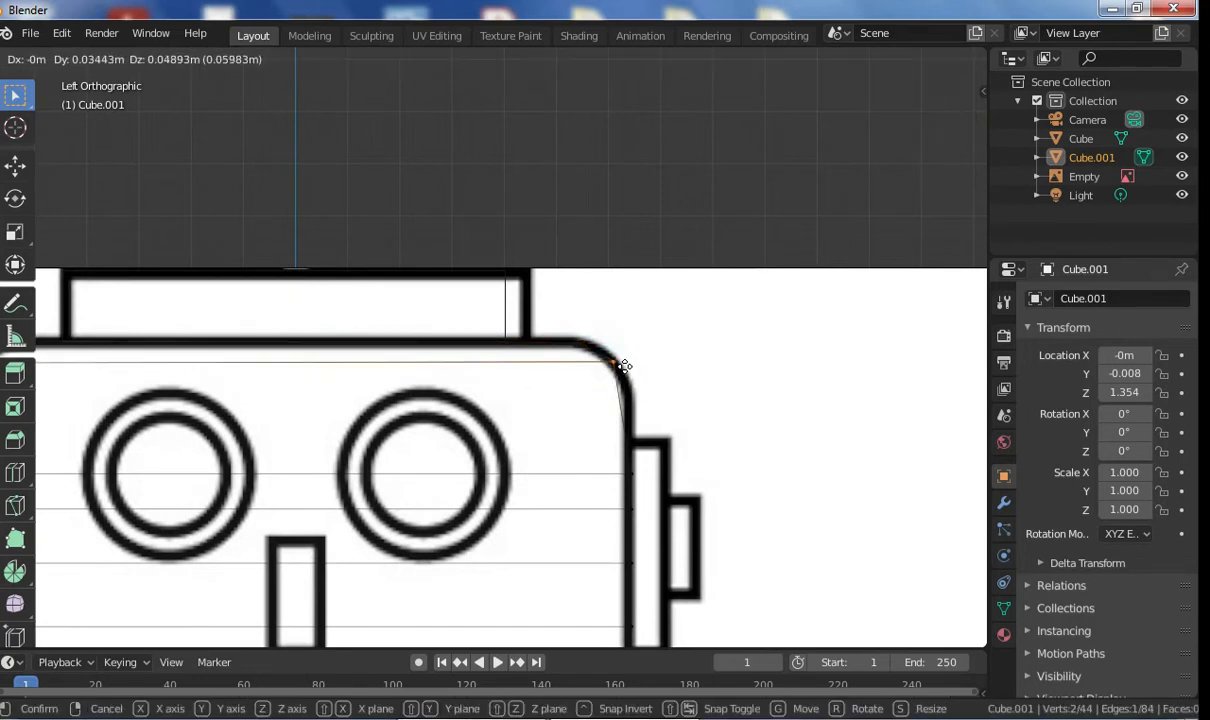
left_click(626, 359)
Step: Raise the third-row vertices on both sides of the head to where the upper corner curves meet the straight sides
scroll(562, 400, "down", 1)
scroll(562, 400, "down", 2)
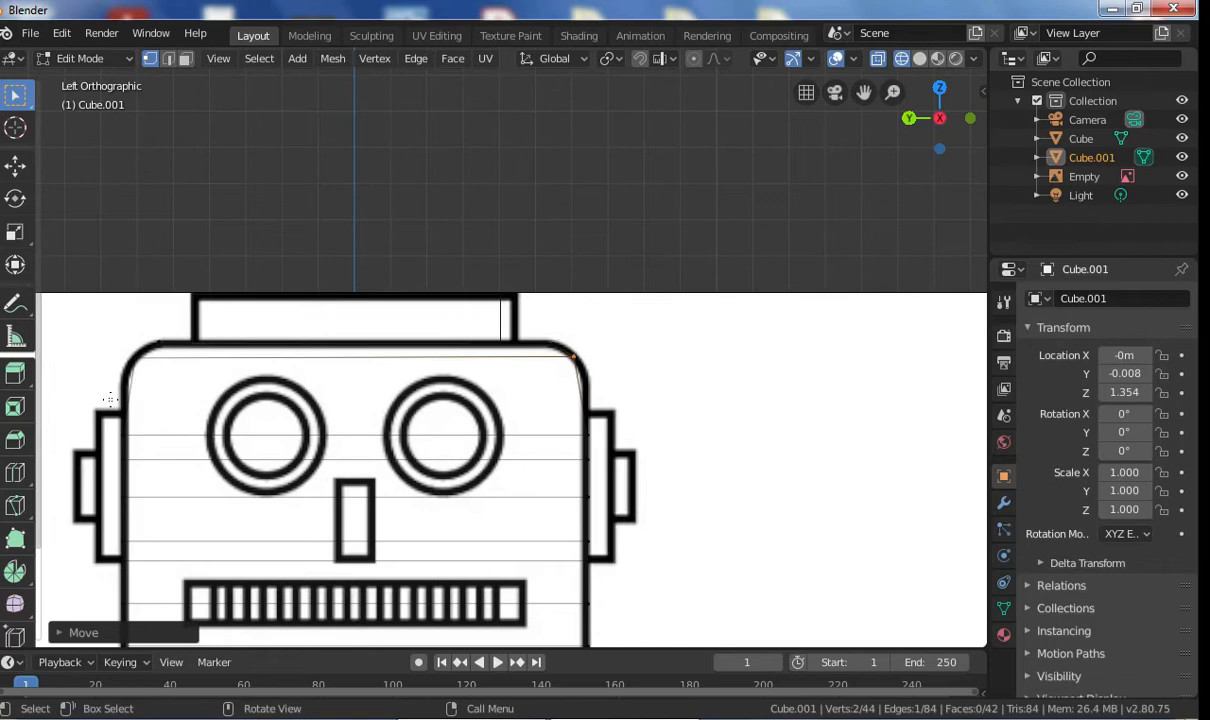
scroll(318, 396, "up", 4)
left_click(630, 466)
key("g")
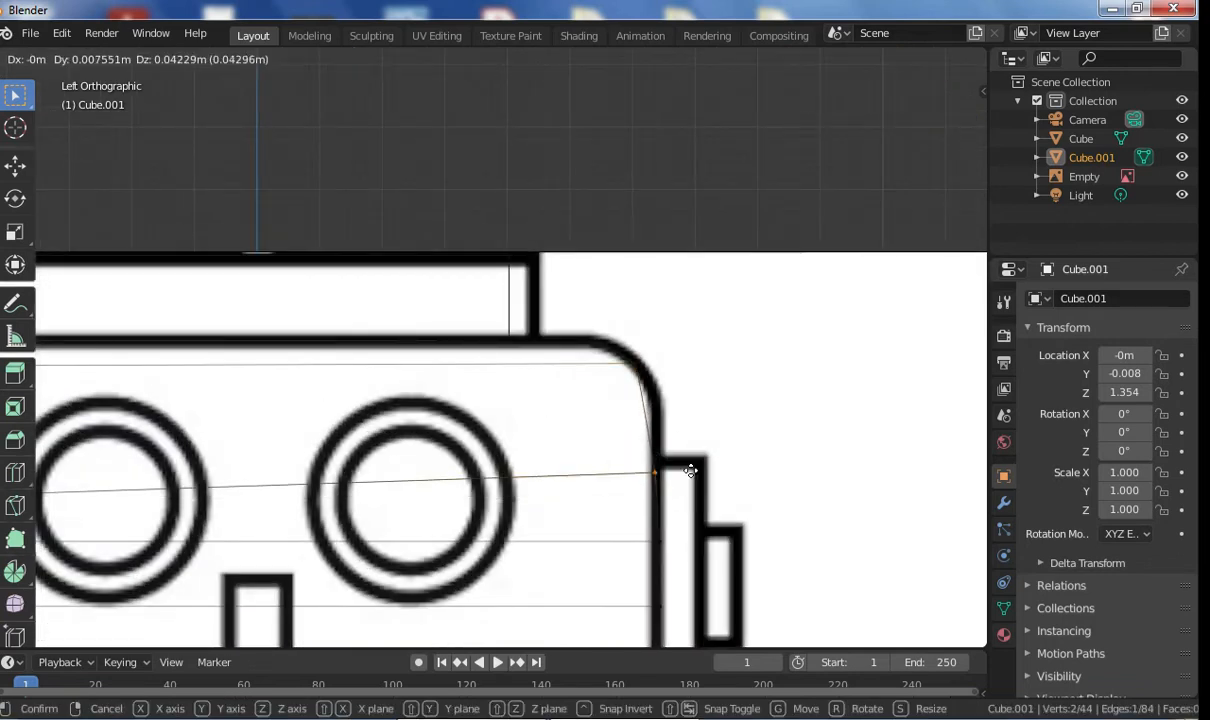
left_click(690, 401)
scroll(342, 422, "down", 4)
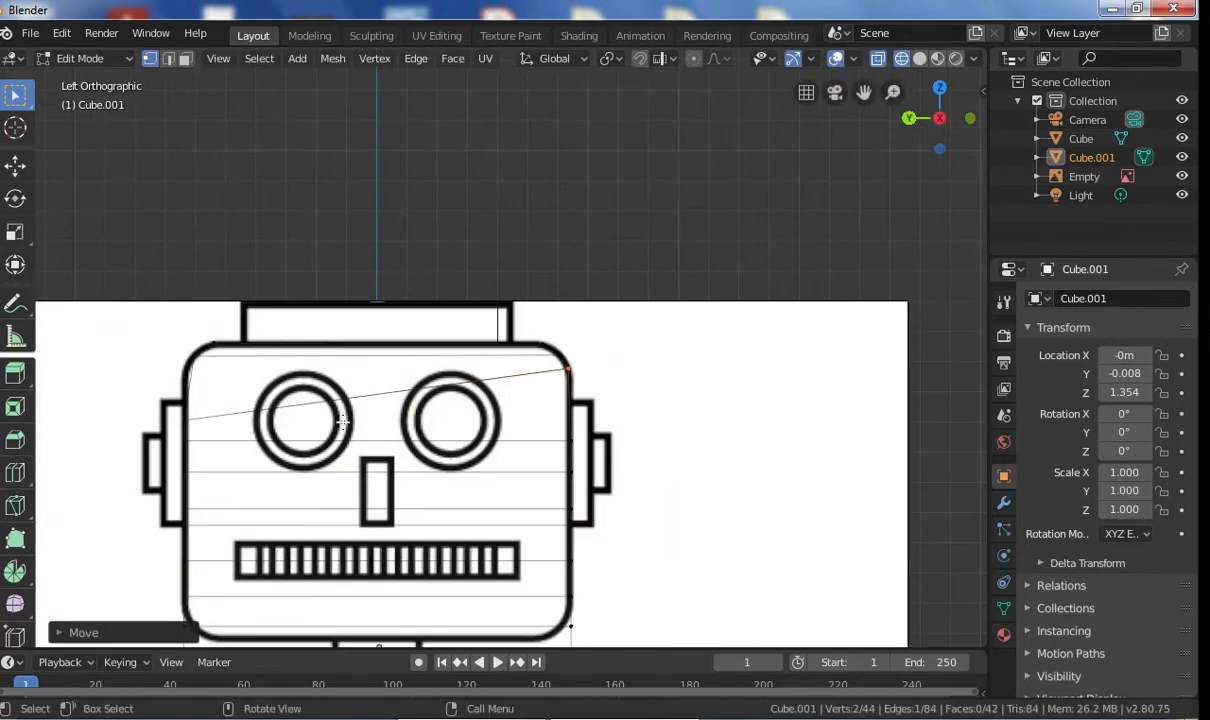
left_click(183, 410)
scroll(185, 410, "up", 3)
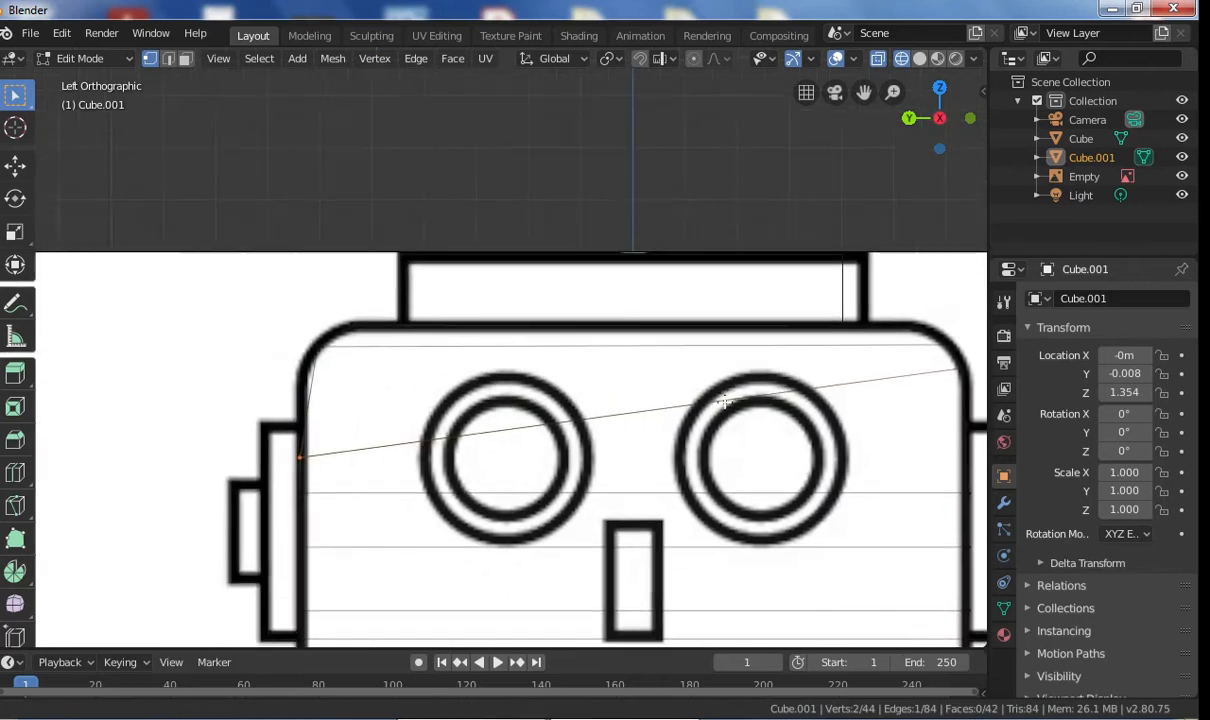
key("g")
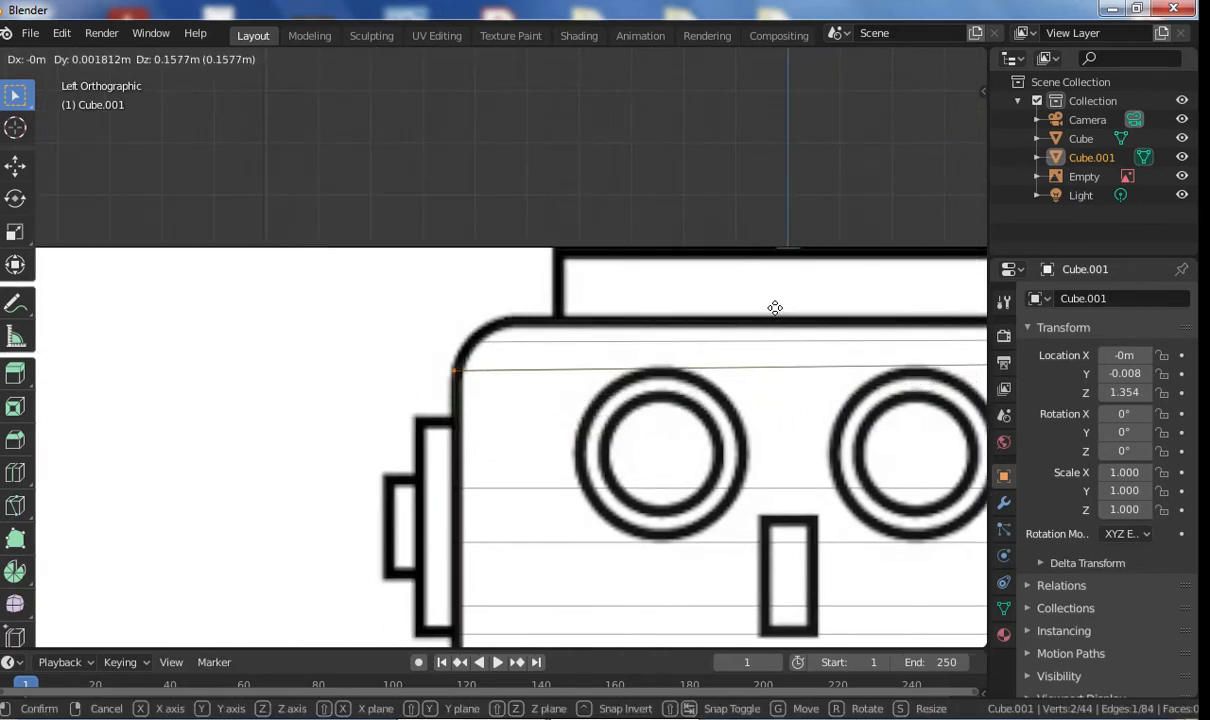
left_click(781, 309)
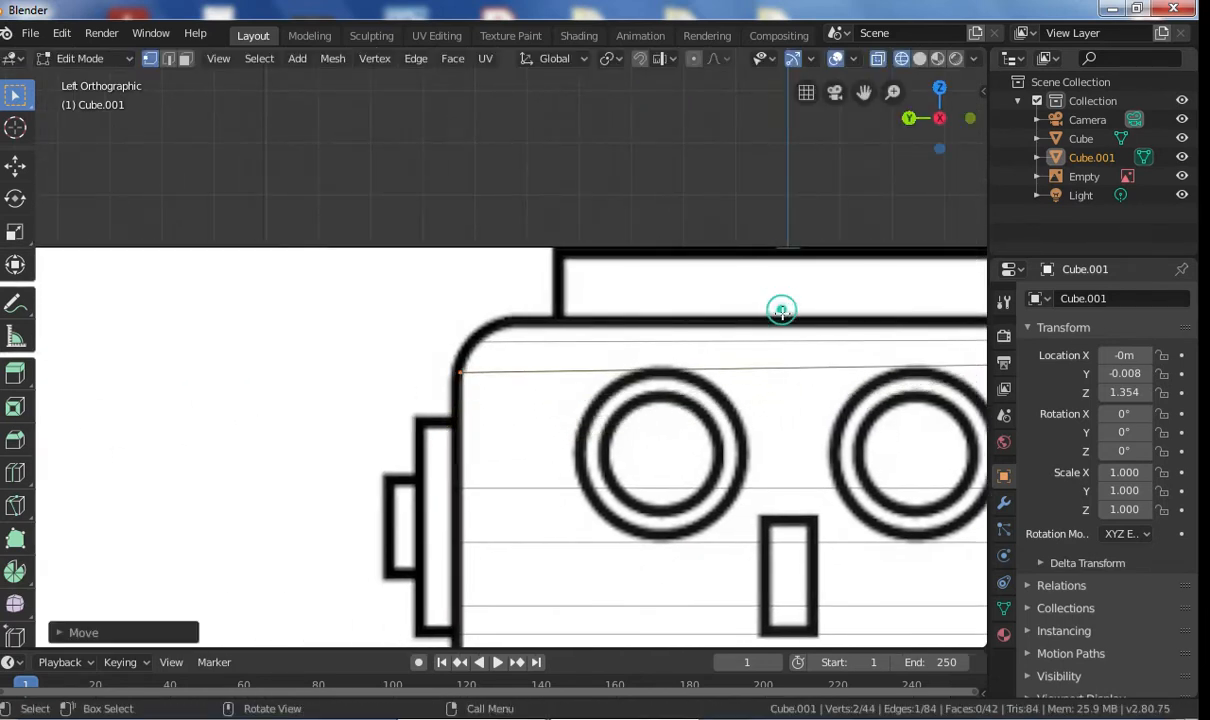
Step: Raise the fourth-row vertices on both sides of the head to just below the third row
scroll(515, 440, "down", 3)
scroll(470, 405, "up", 3)
left_click(462, 426)
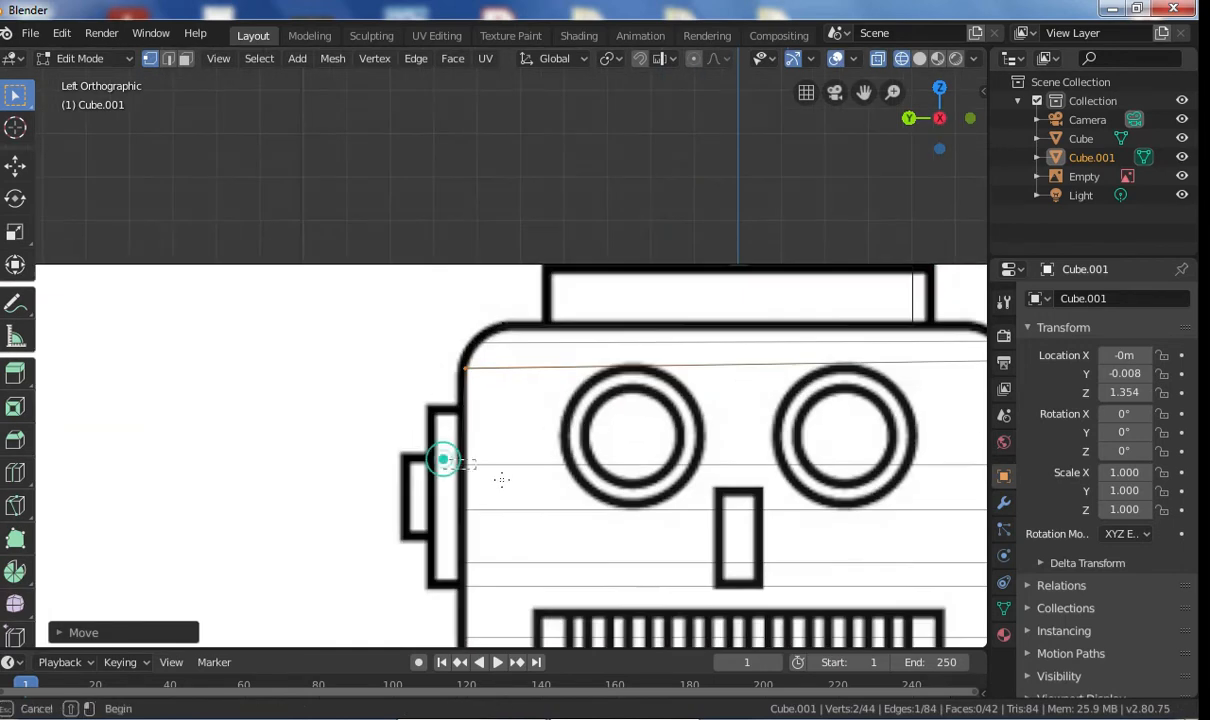
key("g")
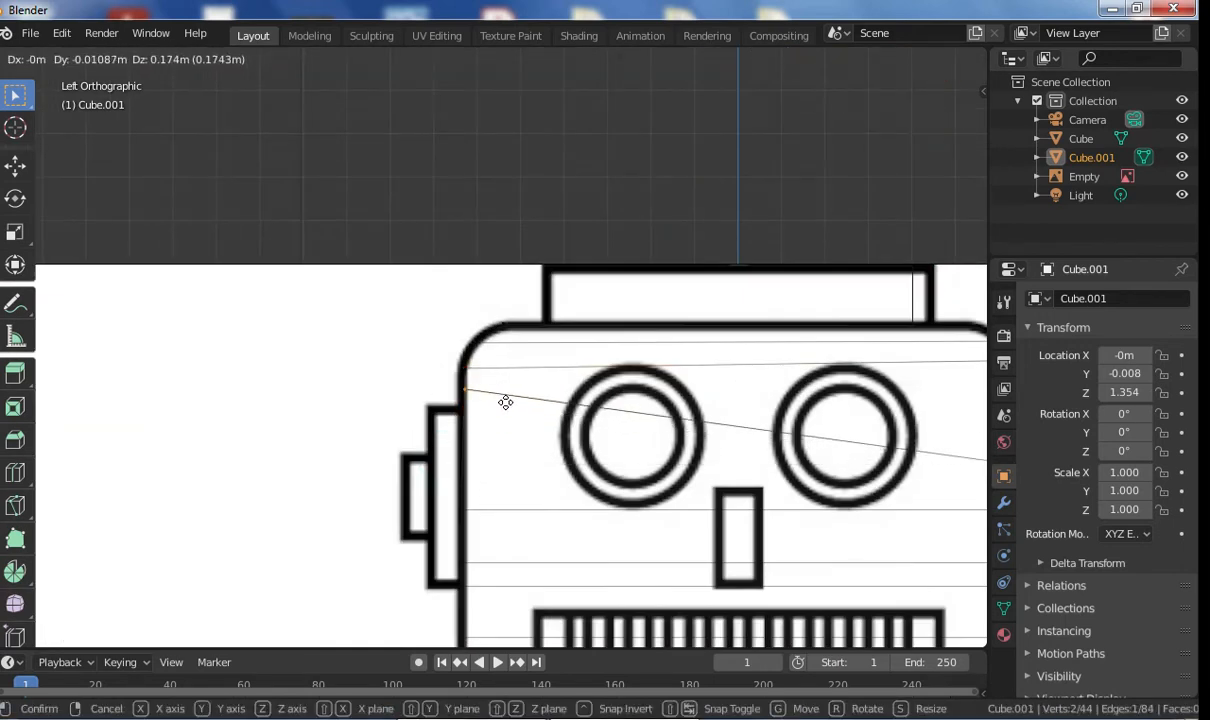
left_click(505, 402)
scroll(505, 402, "down", 3)
left_click(743, 392)
key("g")
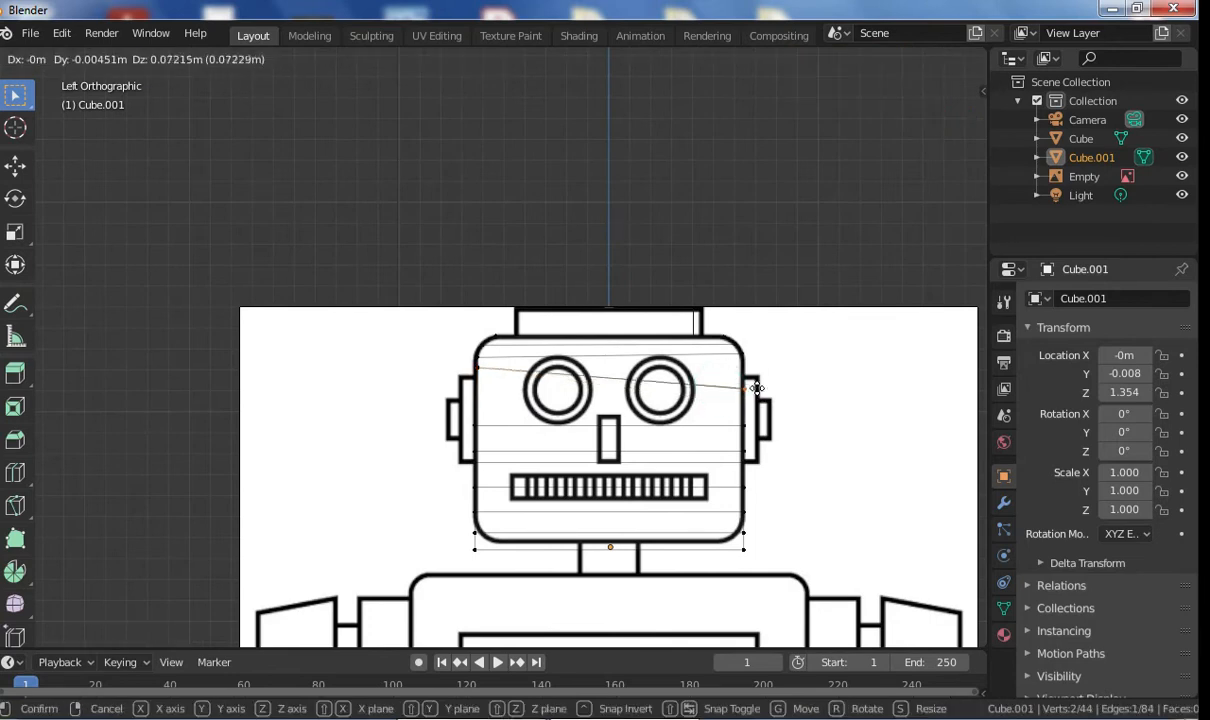
left_click(755, 368)
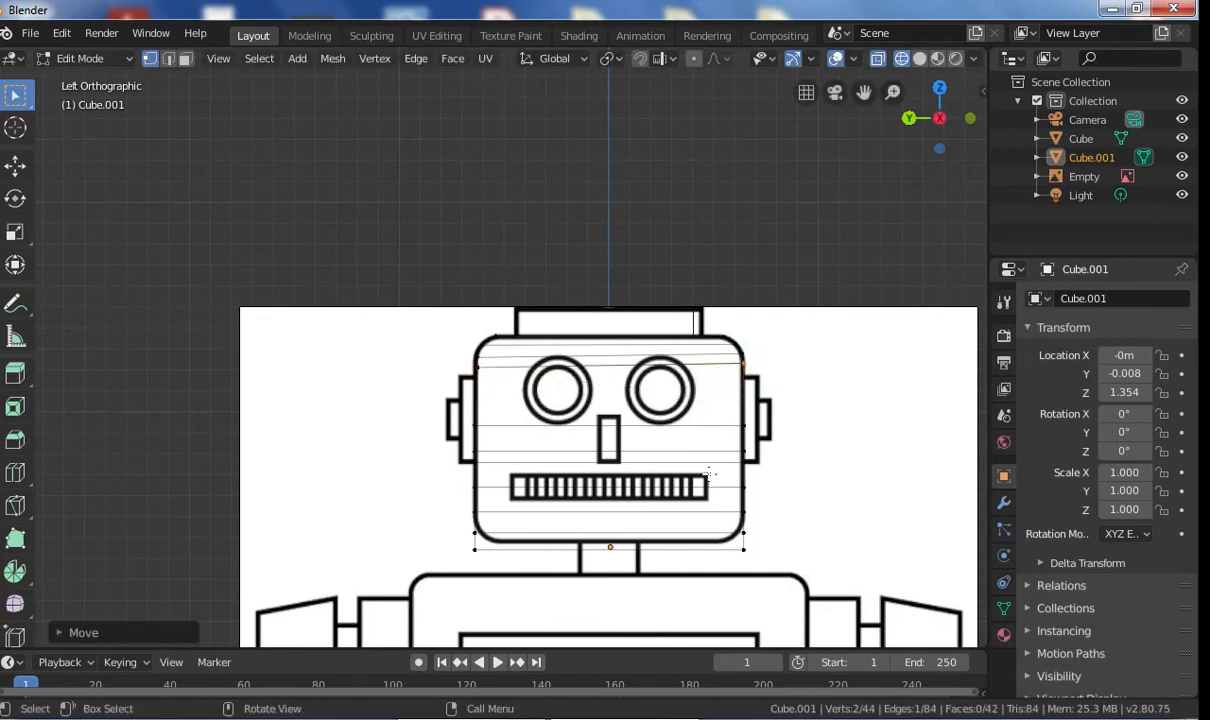
Step: Move the bottom vertices on both sides of the head inward and up onto the lower outline
scroll(661, 482, "up", 2)
scroll(664, 456, "up", 3)
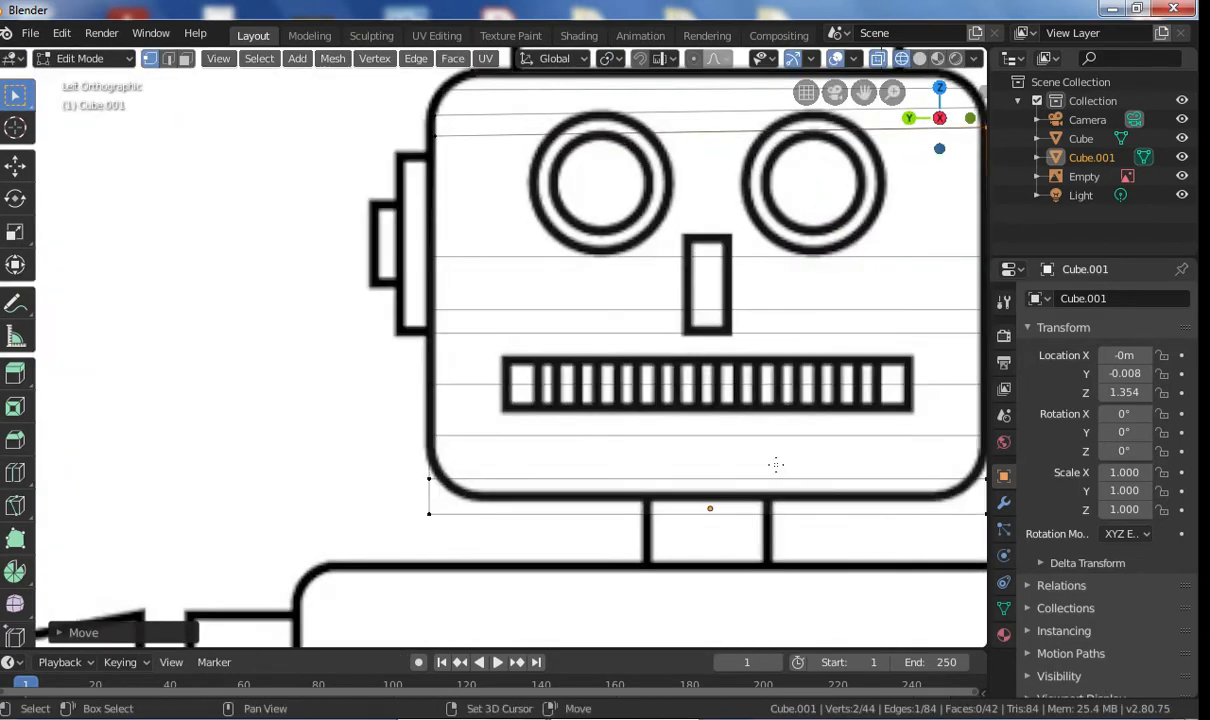
left_click(354, 422)
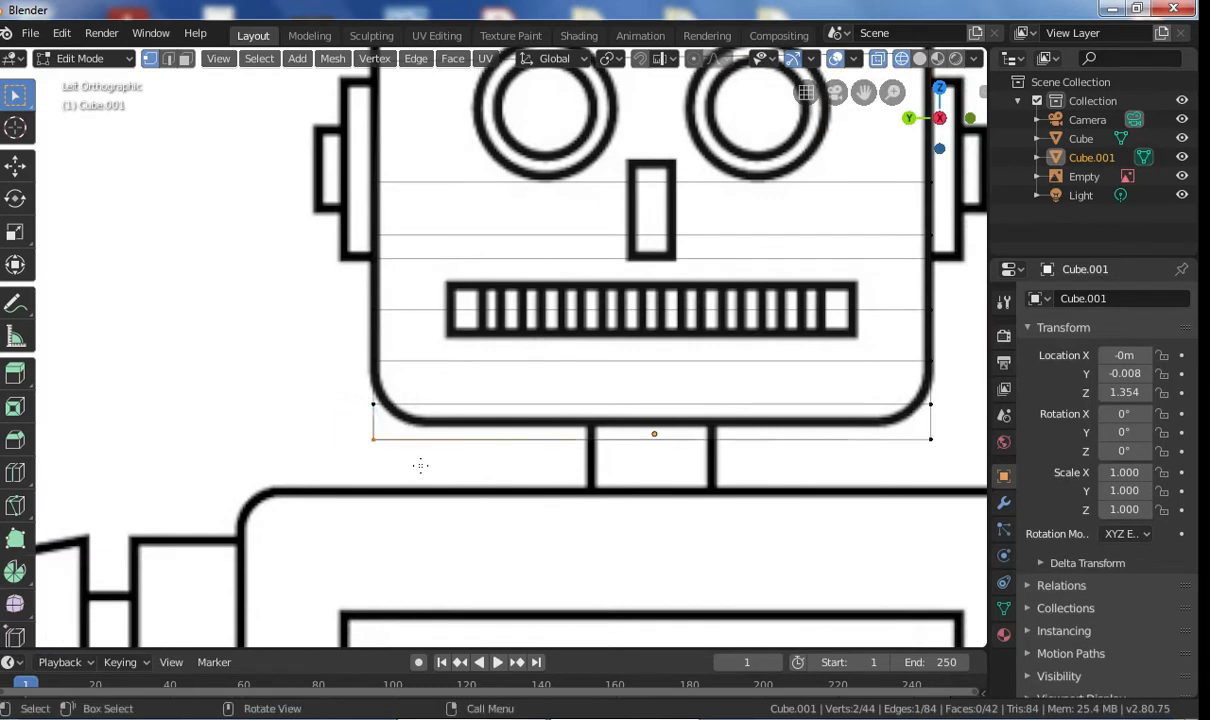
key("g")
left_click(456, 448)
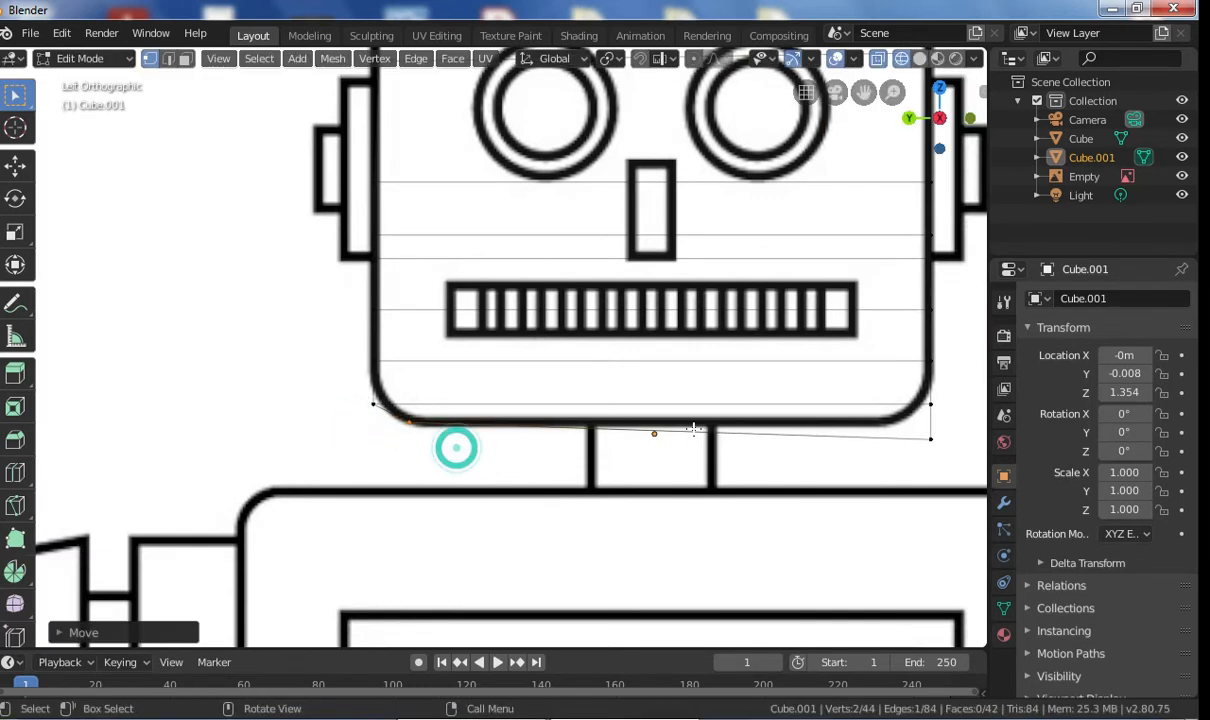
left_click(918, 423)
key("g")
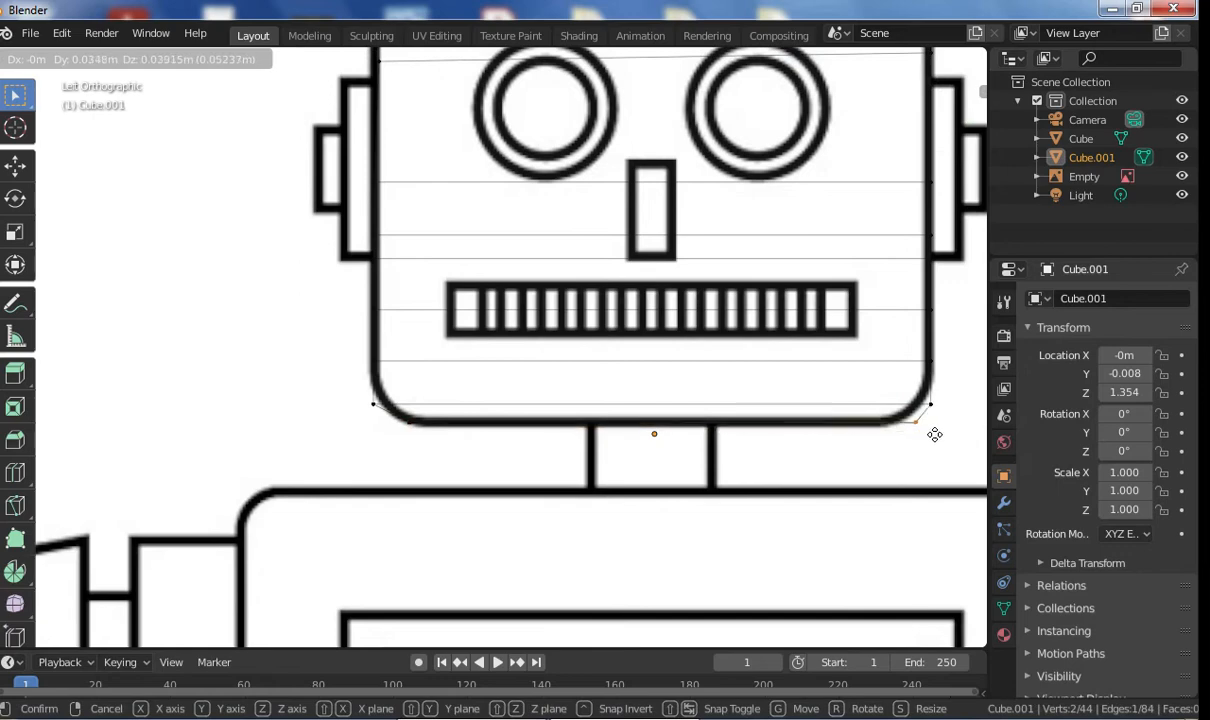
left_click(928, 434)
Step: Circle-select the second-lowest vertices on the head's left side and move them inward onto the rounded lower corner
scroll(554, 618, "down", 8)
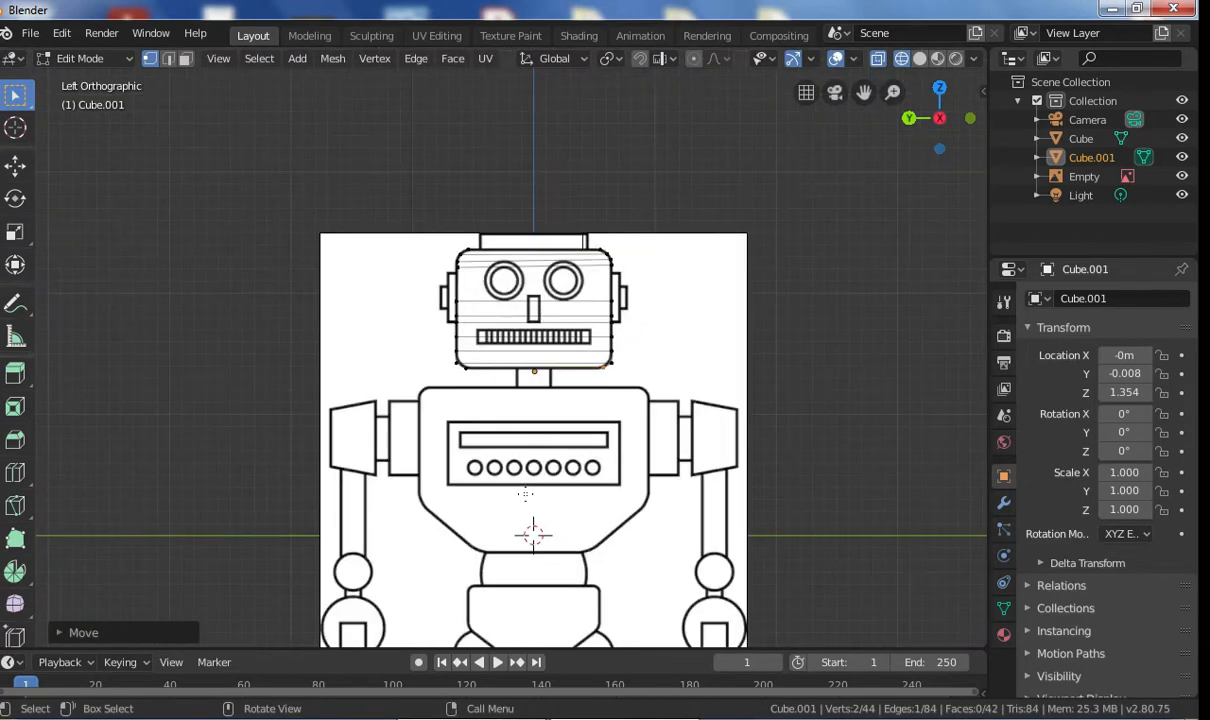
scroll(513, 419, "down", 4)
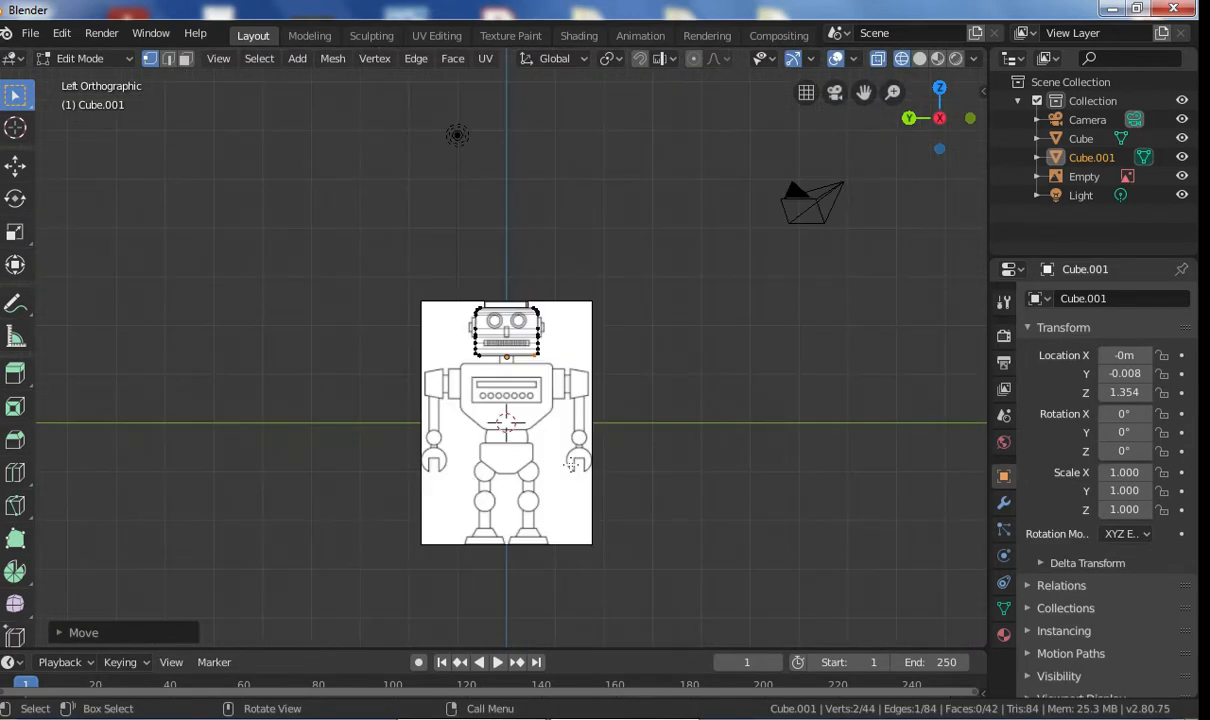
scroll(570, 465, "up", 12)
key("c")
left_click(340, 411)
key("Escape")
key("g")
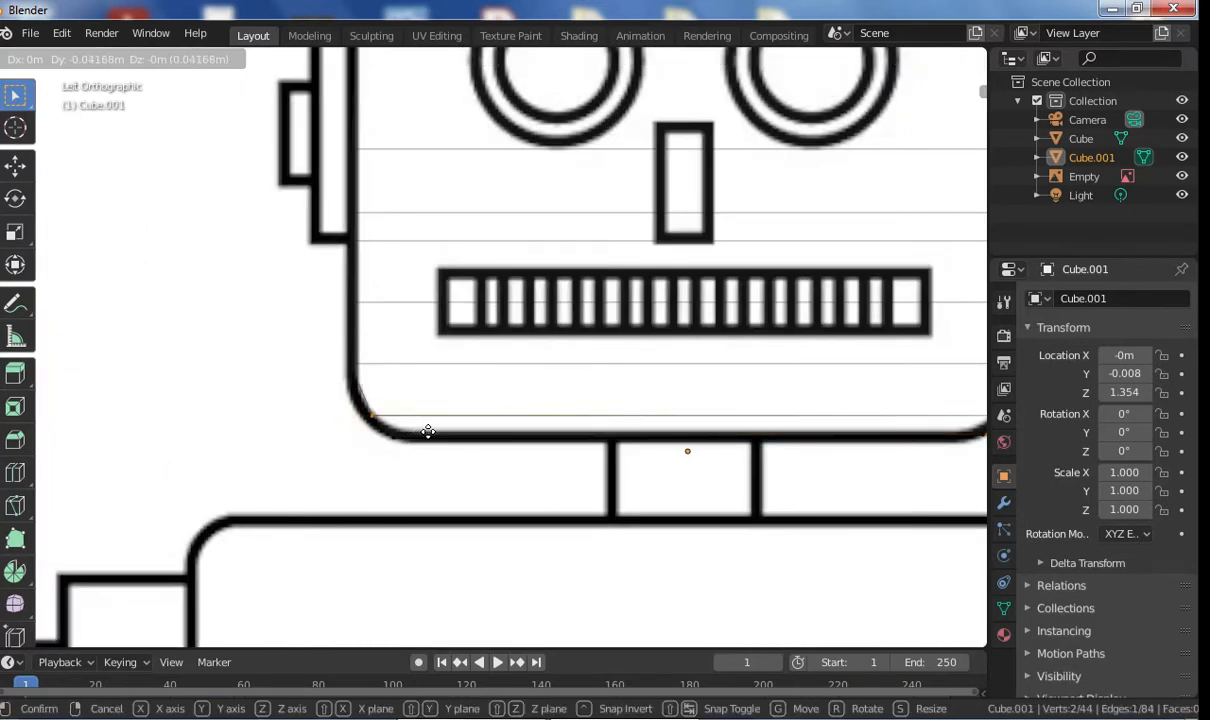
left_click(424, 433)
Step: Circle-select the third-lowest vertices on the head's left side and lower them to the start of the corner curve
key("c")
left_click(332, 351)
key("Escape")
key("g")
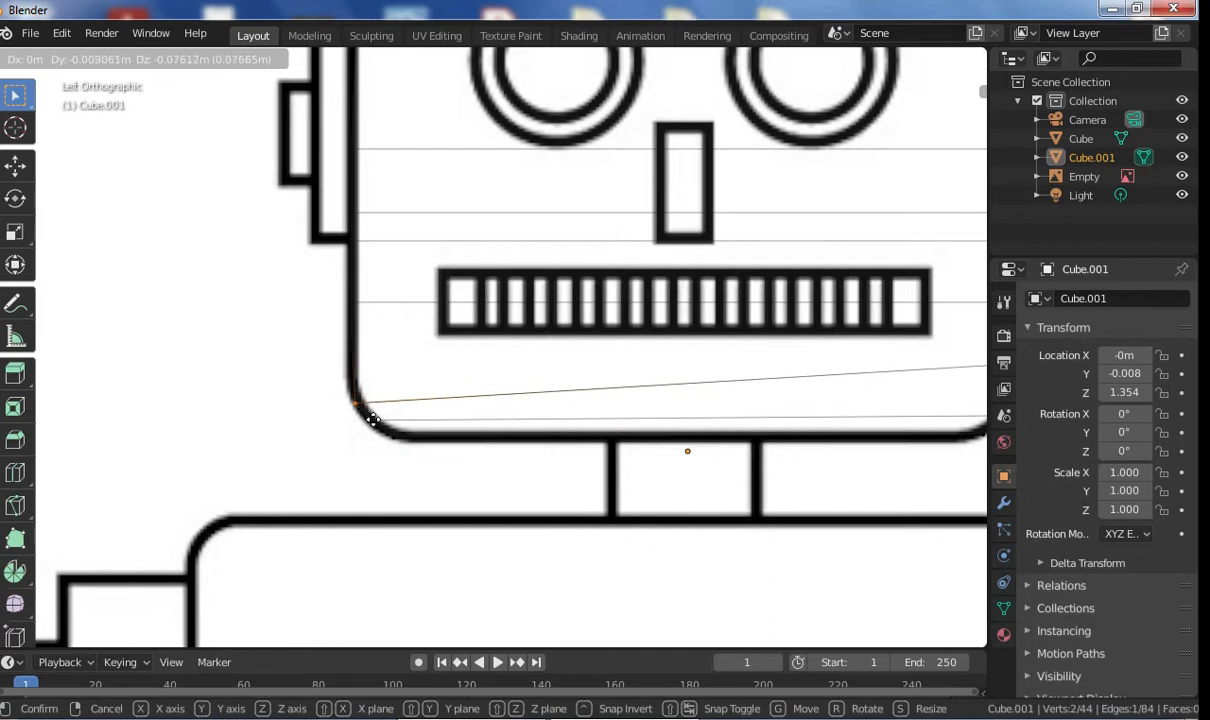
left_click(372, 419)
Step: Fit the head's lower-right vertices to the rounded corner and nudge the mouth-level vertices on that side slightly up
scroll(661, 403, "down", 5)
scroll(729, 395, "up", 6)
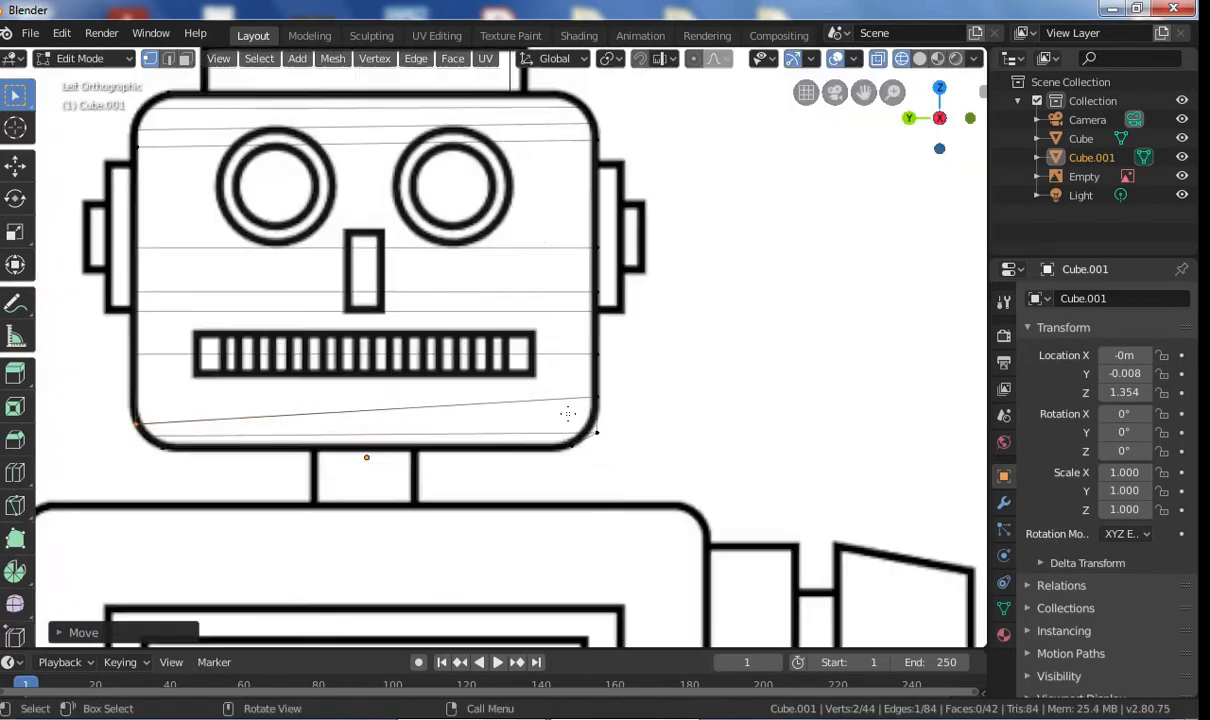
key("c")
key("g")
left_click(505, 402)
key("g")
left_click(541, 464)
key("g")
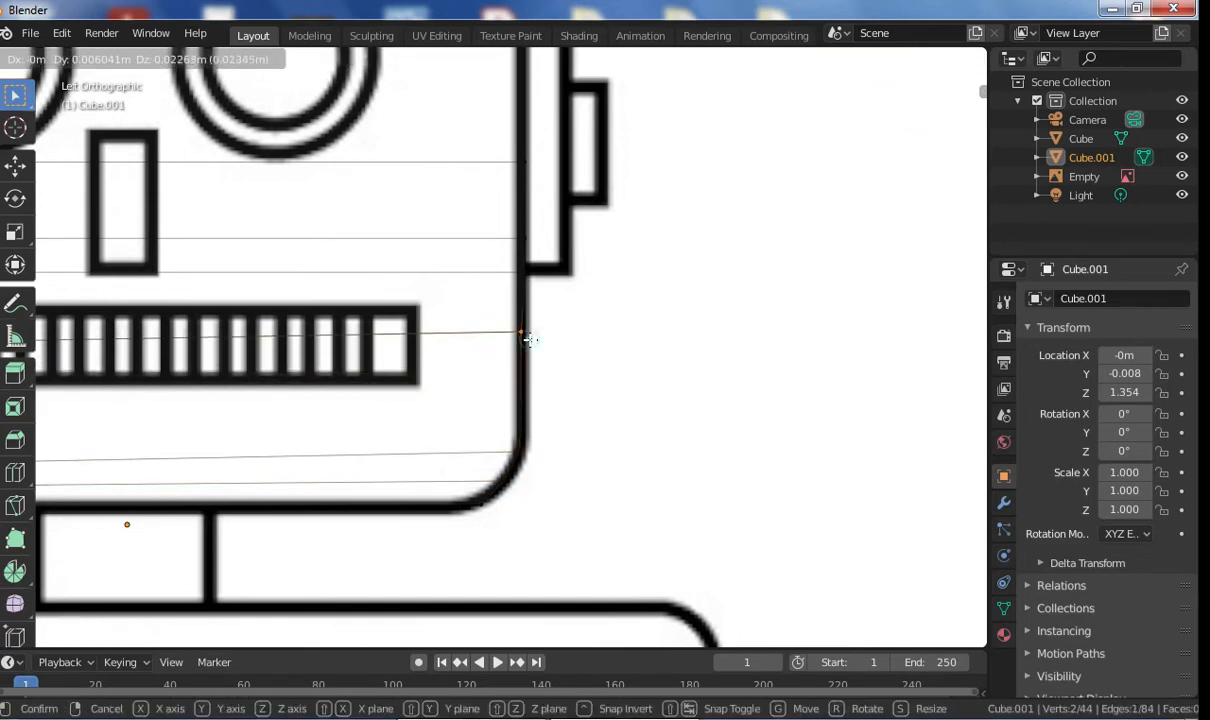
left_click(525, 333)
Step: Switch from Edit Mode to Object Mode and display the model with solid shading
scroll(519, 334, "down", 3)
scroll(519, 334, "down", 1)
middle_click_drag(287, 281, 240, 340)
left_click(81, 59)
left_click(78, 79)
left_click(122, 158)
middle_click_drag(182, 168, 180, 198)
left_click(916, 58)
Step: Select the head block and scale it down along X to reduce its depth
mouse_move(740, 300)
middle_mouse_down()
mouse_move(678, 297)
mouse_move(640, 243)
mouse_move(500, 289)
mouse_move(535, 244)
mouse_move(432, 292)
mouse_move(548, 297)
mouse_move(455, 305)
mouse_move(557, 280)
mouse_move(497, 248)
mouse_move(580, 251)
mouse_move(547, 295)
mouse_move(516, 262)
mouse_move(476, 263)
middle_mouse_up()
left_click(428, 292)
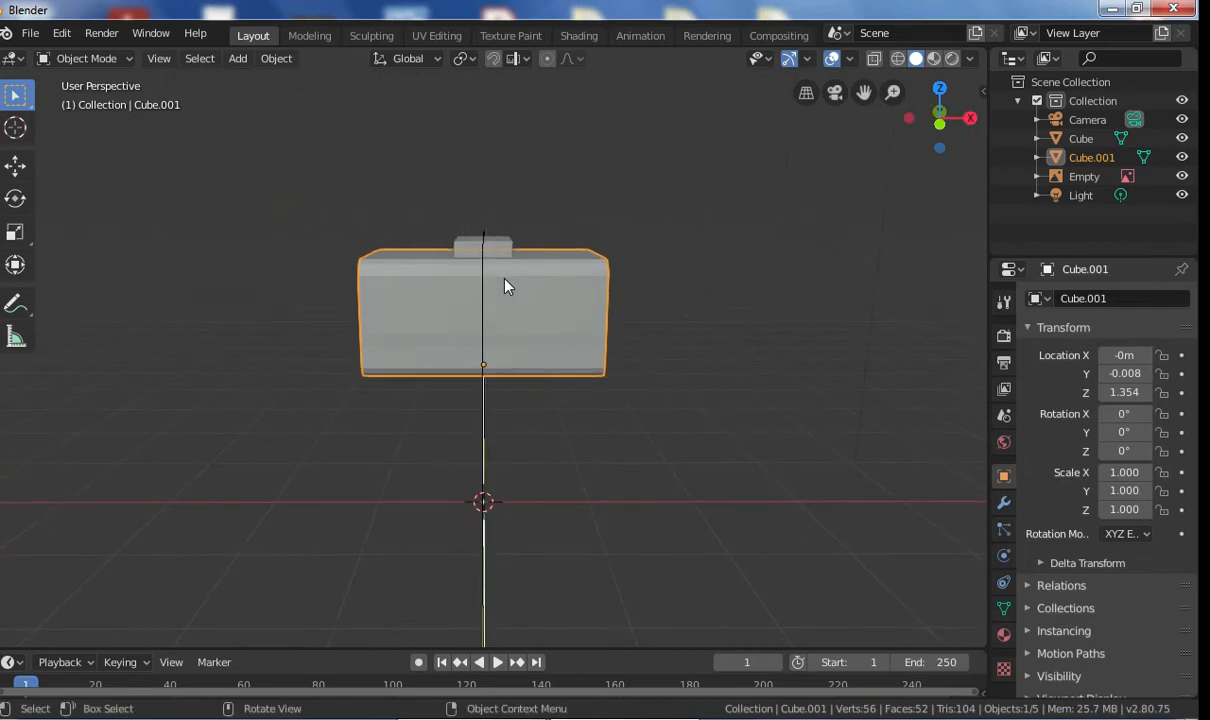
key("s")
key("x")
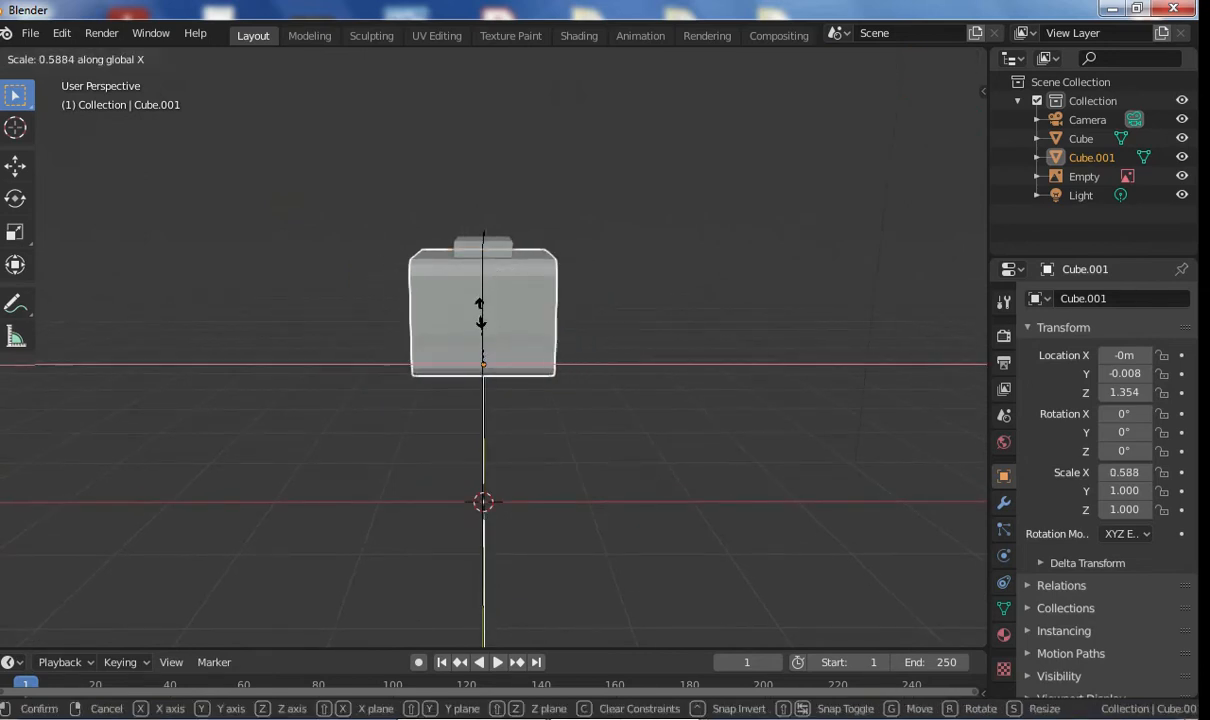
left_click(483, 340)
Step: Select the hat block and scale it along X to about 0.606 so its depth matches the head's
middle_click_drag(659, 302, 545, 291)
left_click(500, 232)
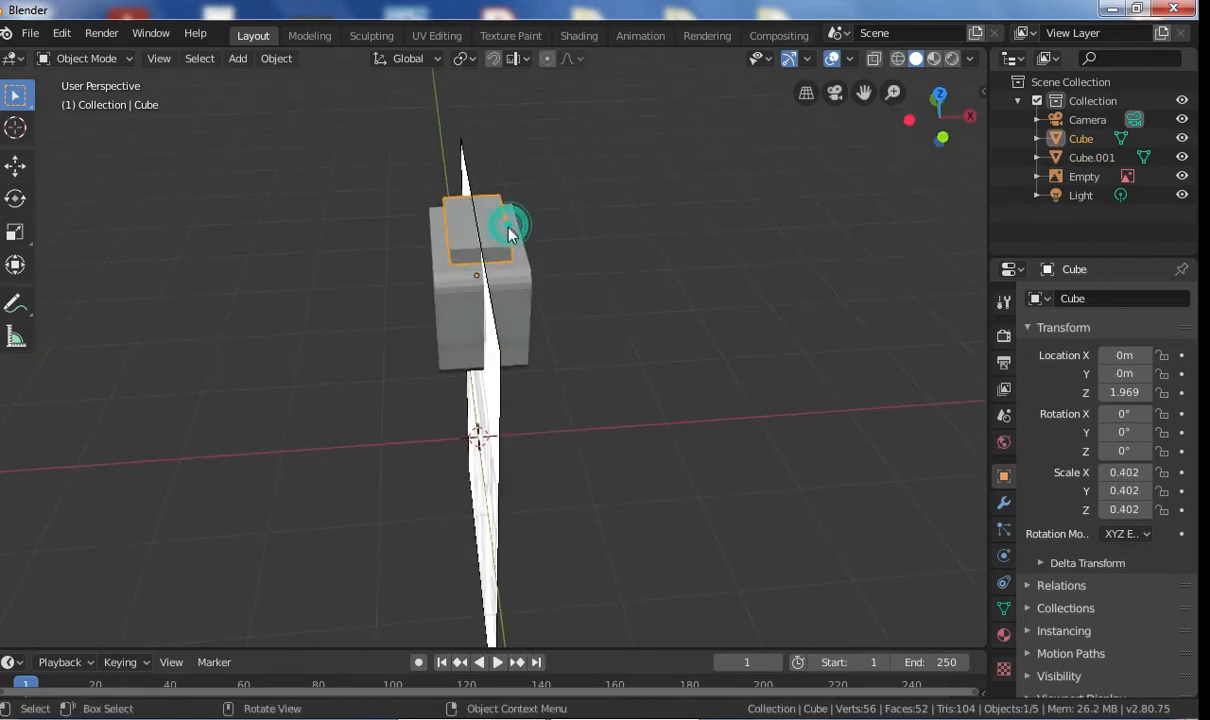
key("s")
key("x")
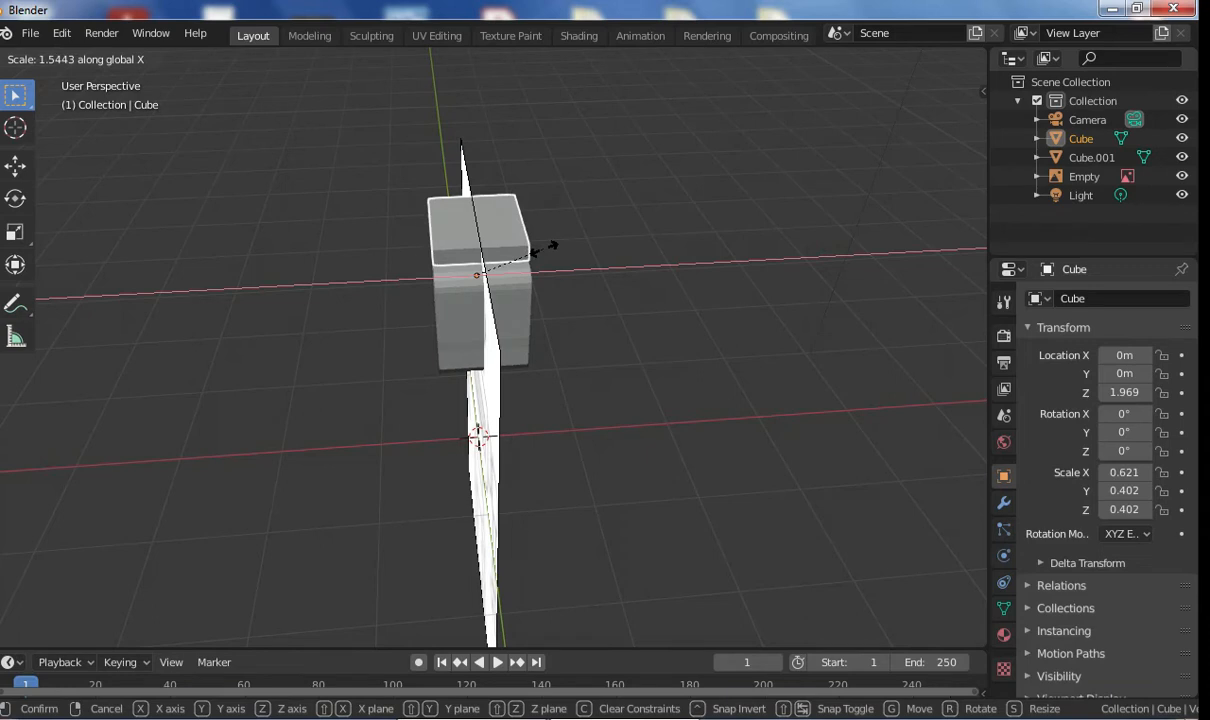
left_click(548, 246)
mouse_move(548, 246)
middle_mouse_down()
mouse_move(600, 200)
mouse_move(686, 173)
mouse_move(655, 226)
mouse_move(510, 250)
mouse_move(408, 238)
mouse_move(540, 242)
mouse_move(500, 245)
mouse_move(595, 281)
mouse_move(568, 368)
mouse_move(536, 240)
middle_mouse_up()
middle_click_drag(383, 392, 632, 304)
scroll(545, 328, "down", 5)
mouse_move(545, 328)
middle_mouse_down()
mouse_move(516, 341)
mouse_move(532, 338)
middle_mouse_up()
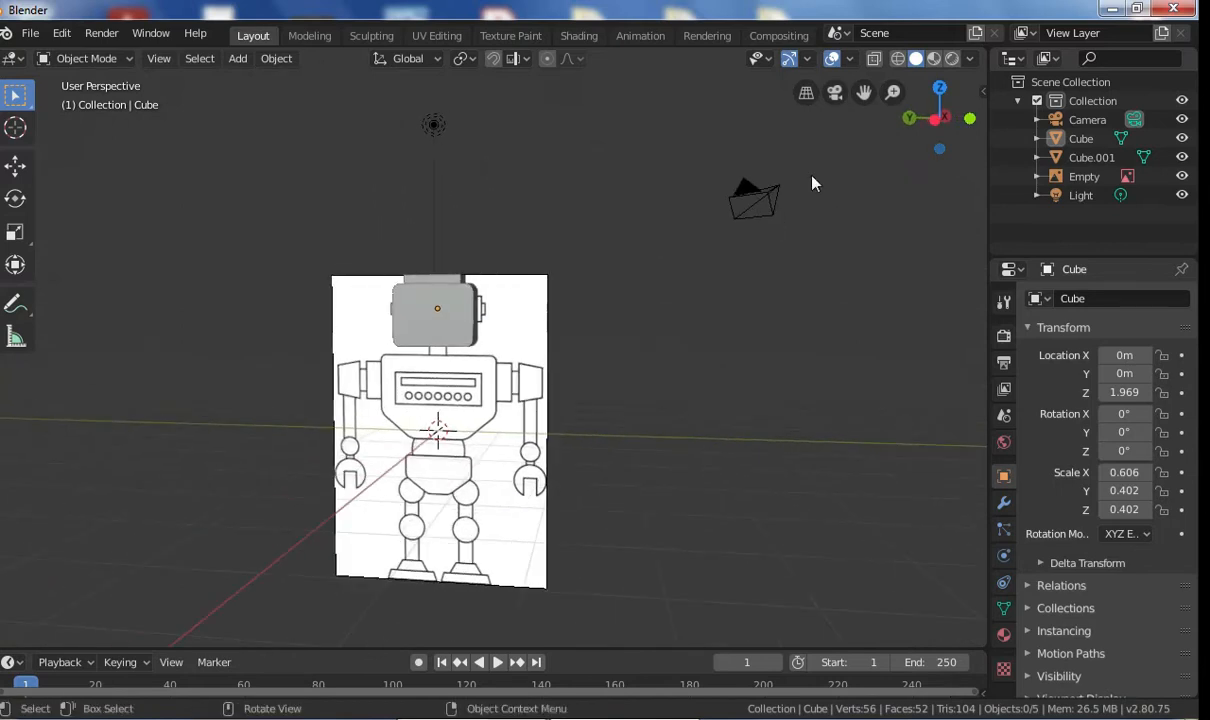
Step: In Left Orthographic view, add a cube for the neck and scale it down uniformly to about 0.326
left_click(935, 119)
scroll(600, 305, "up", 6)
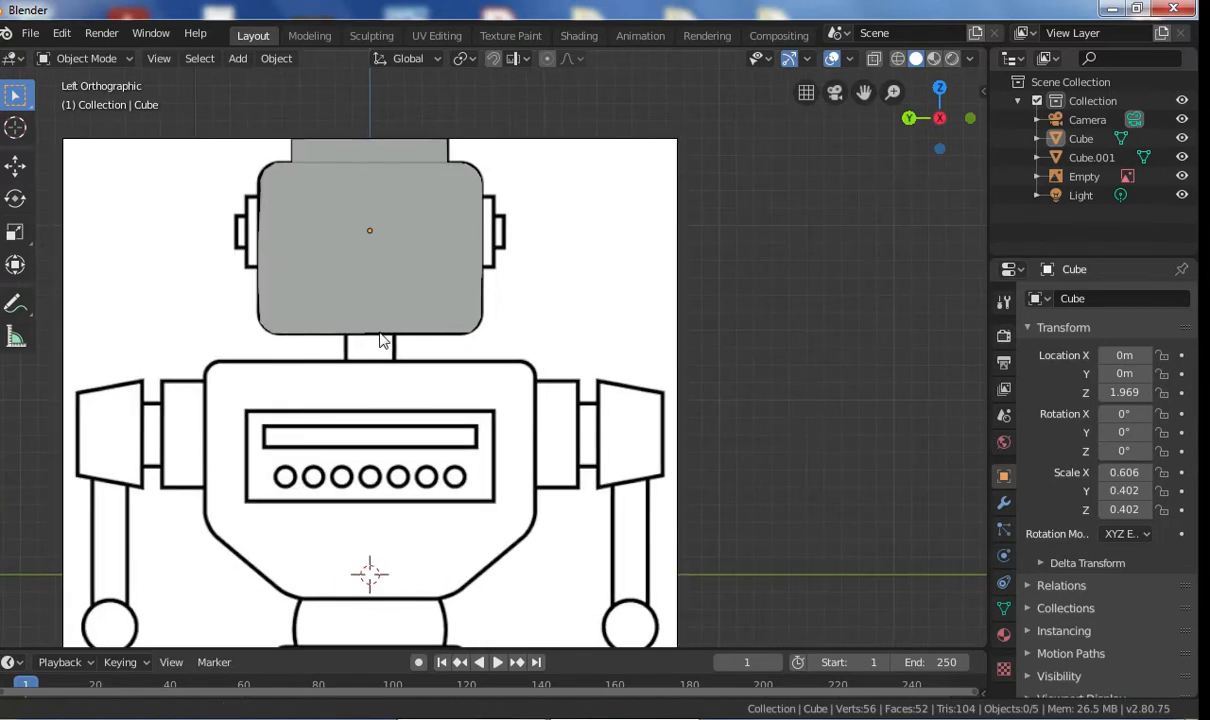
middle_click_drag(379, 333, 396, 338, "shift")
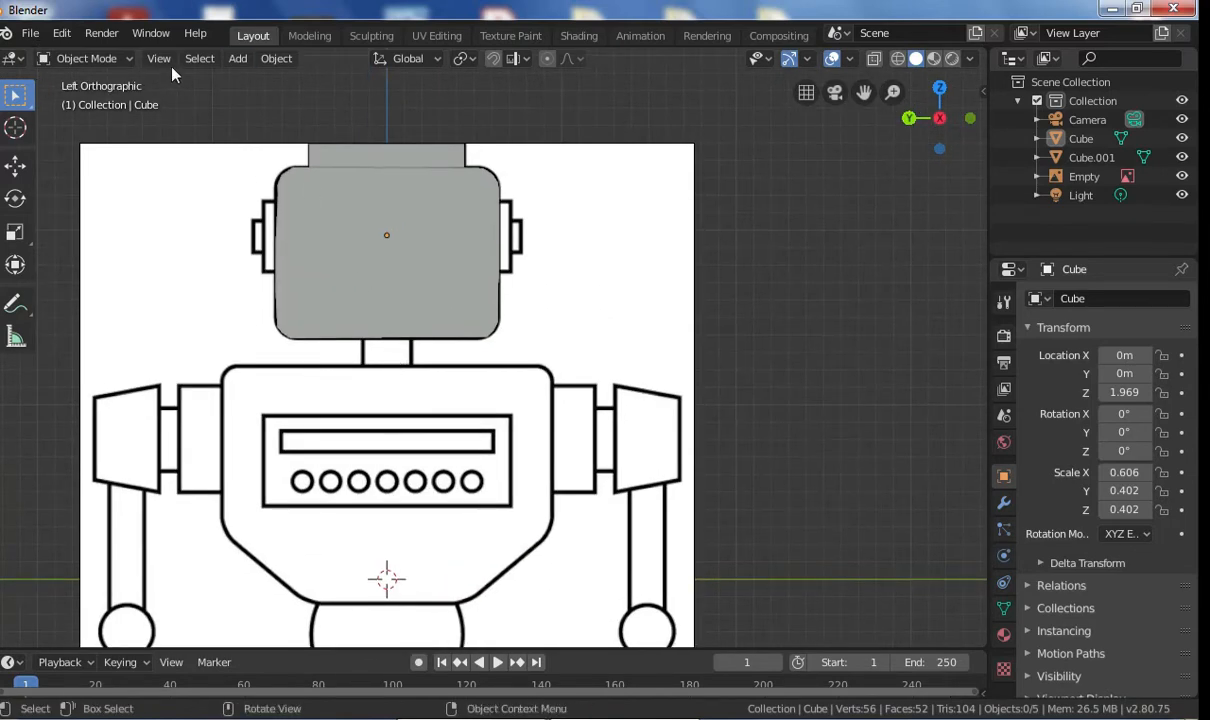
left_click(237, 58)
mouse_move(247, 79)
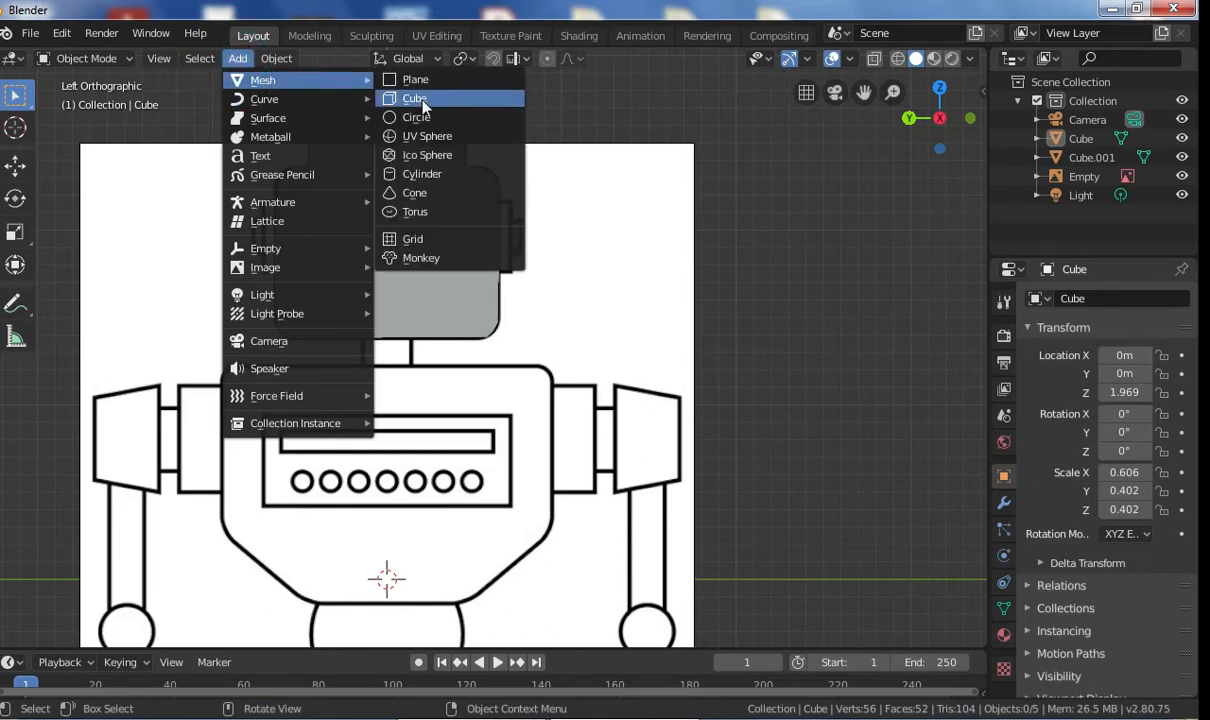
left_click(415, 98)
key("s")
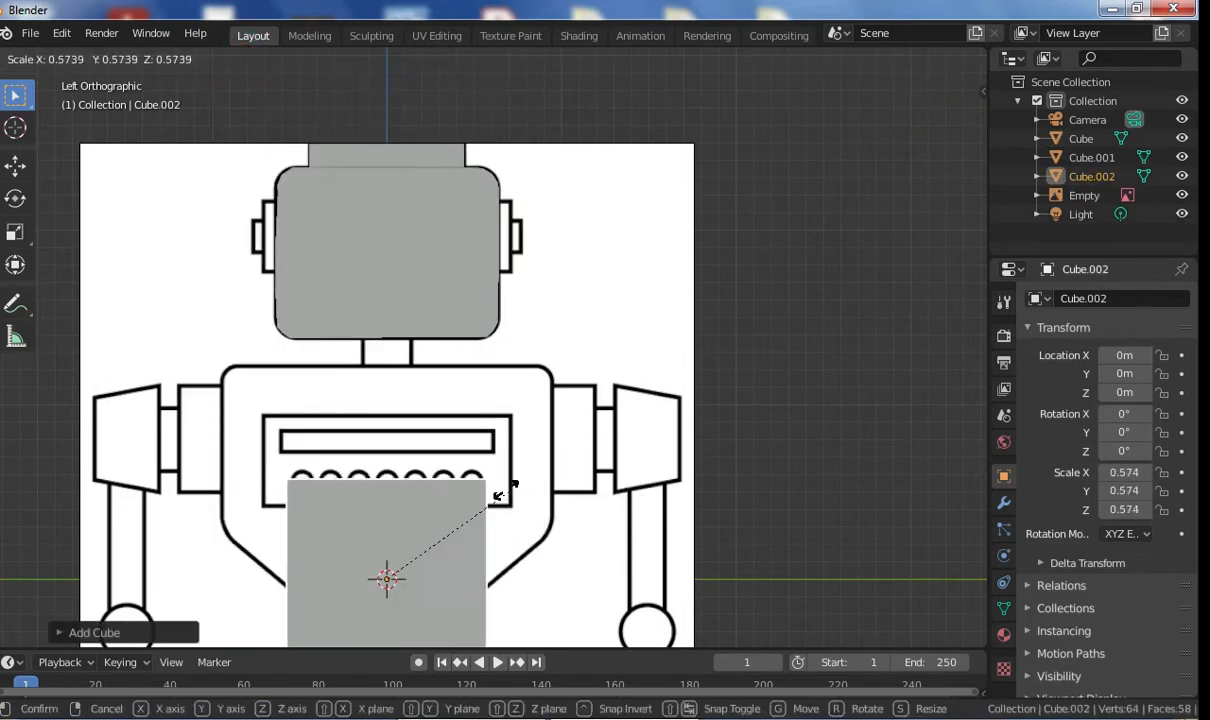
left_click(447, 515)
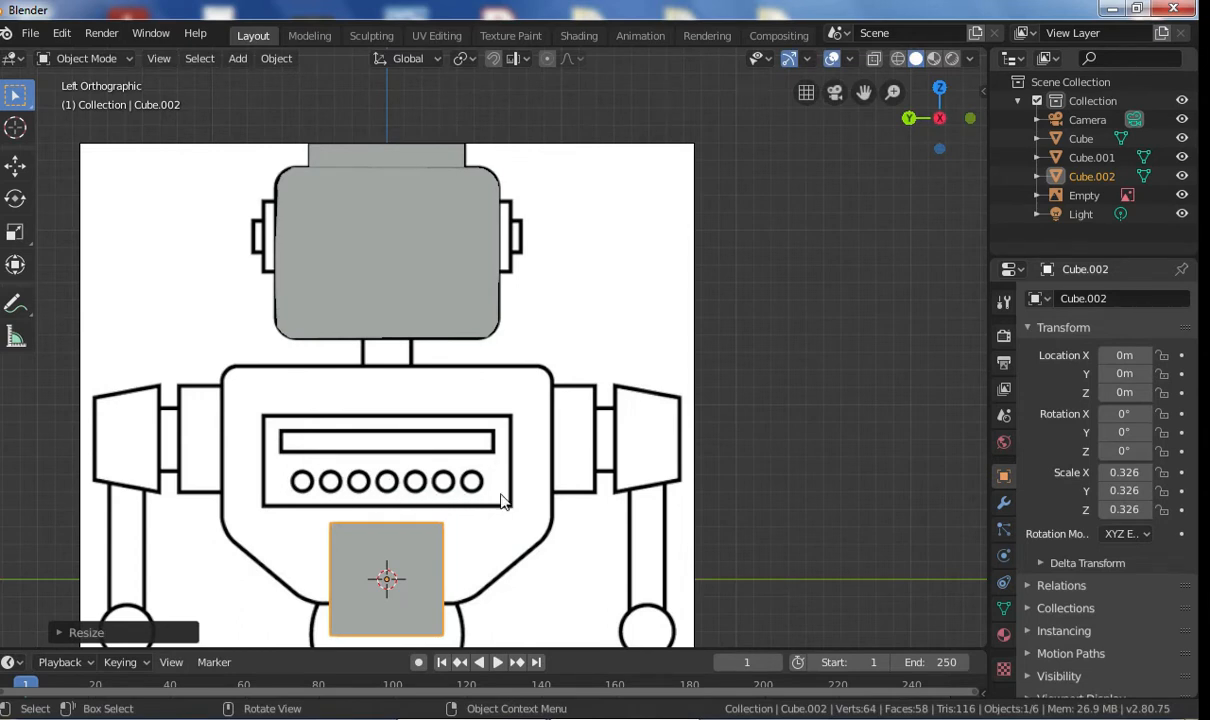
Step: Move the new cube up along Z to about 1.049 m so its top meets the head's underside
key("g")
key("z")
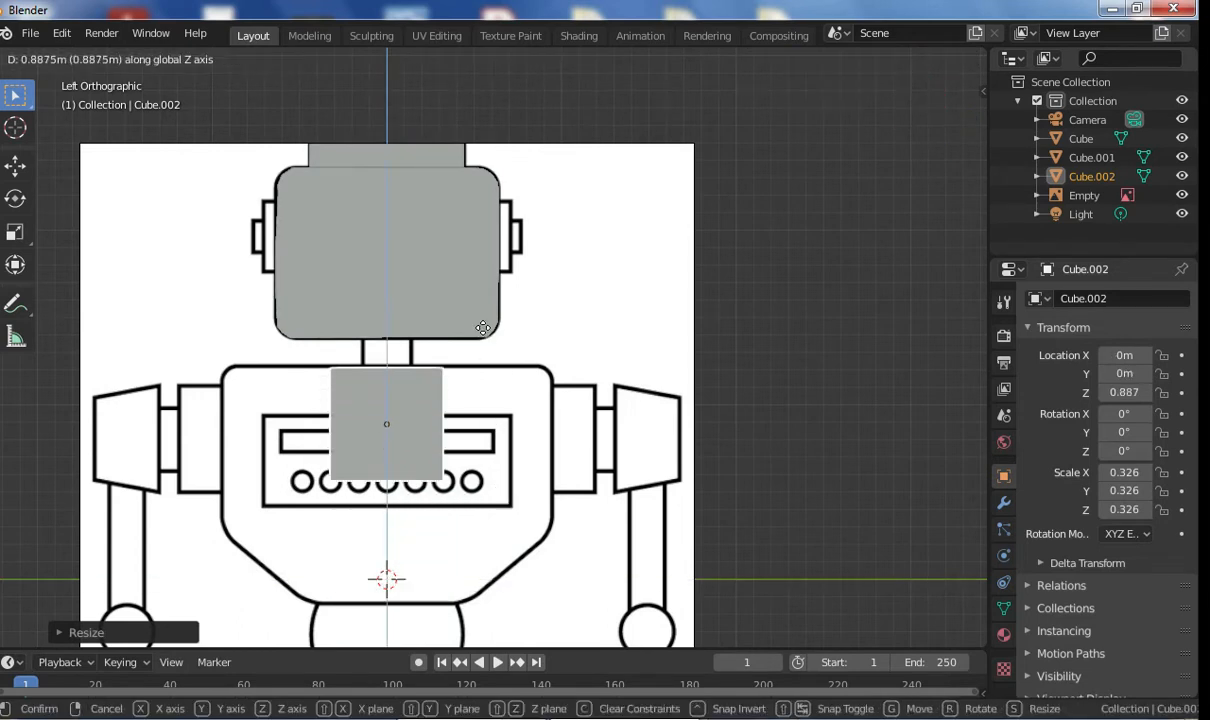
left_click(480, 312)
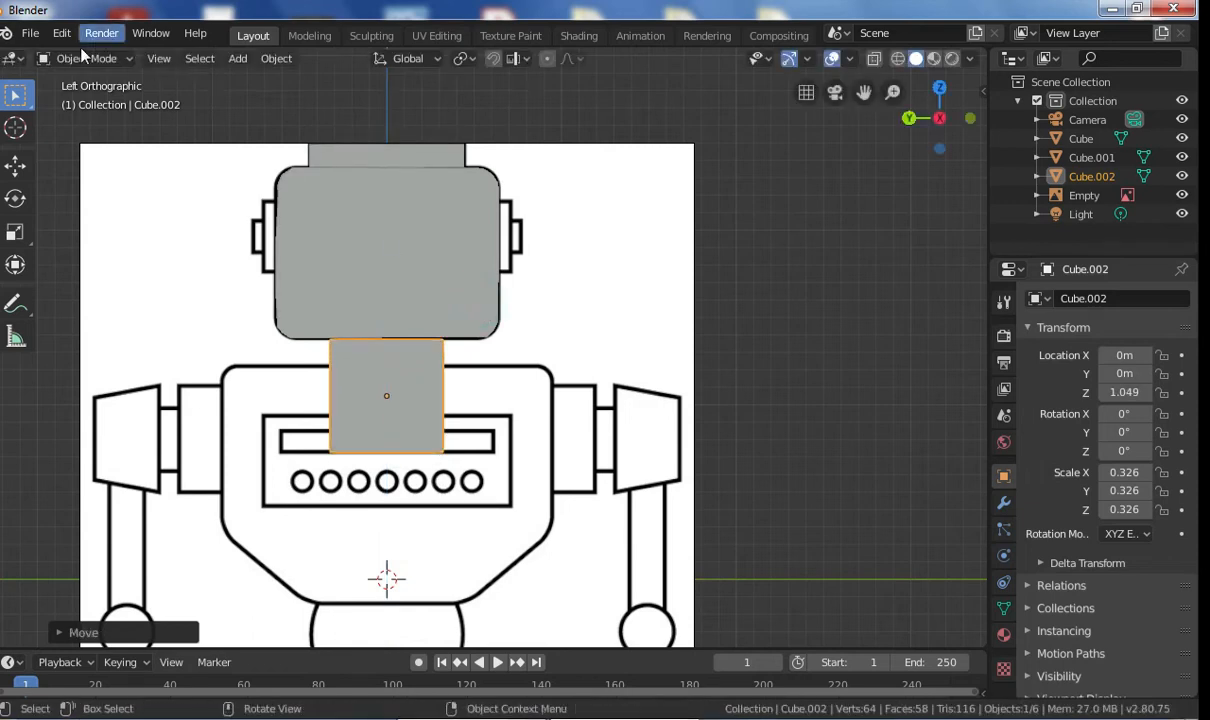
Step: In Edit Mode with wireframe display, move the cube's left vertices along Y to the left edge of the drawn neck
left_click(81, 58)
left_click(81, 103)
left_click_drag(305, 319, 389, 468)
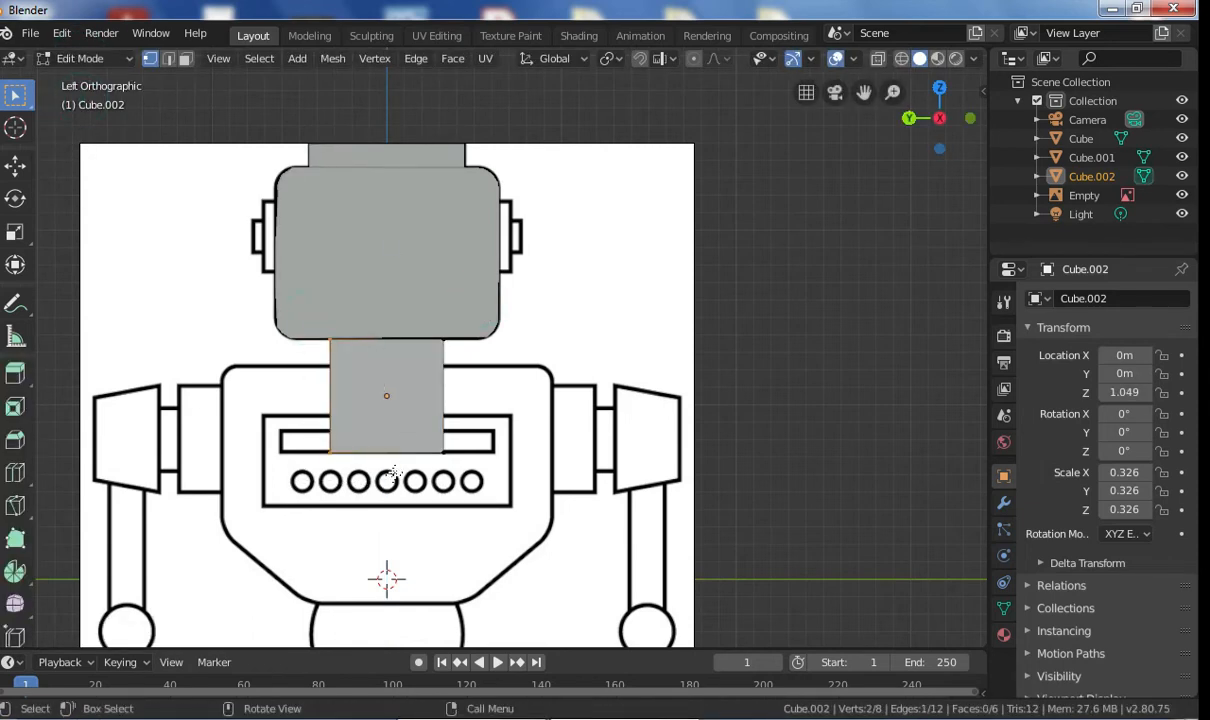
left_click(901, 59)
left_click_drag(269, 307, 412, 550)
key("g")
key("y")
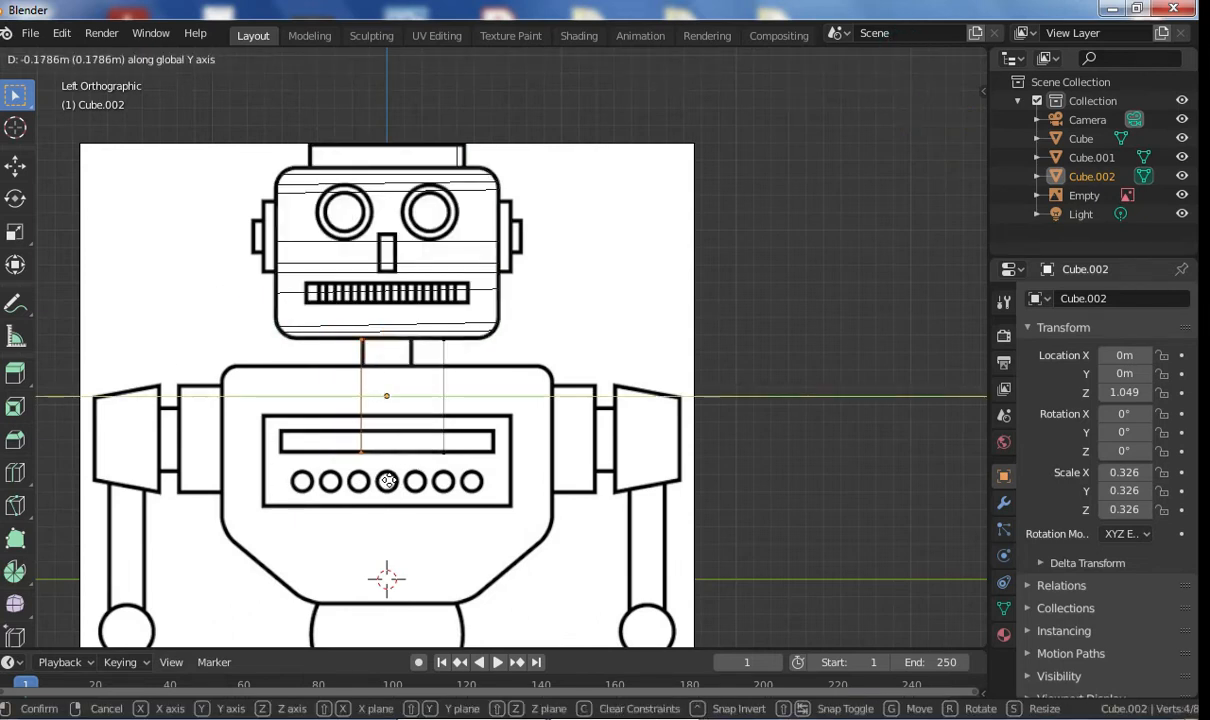
left_click(391, 481)
Step: Move the cube's right vertices about 0.184 m along Y to the right edge of the drawn neck
left_click_drag(412, 280, 506, 467)
key("g")
key("y")
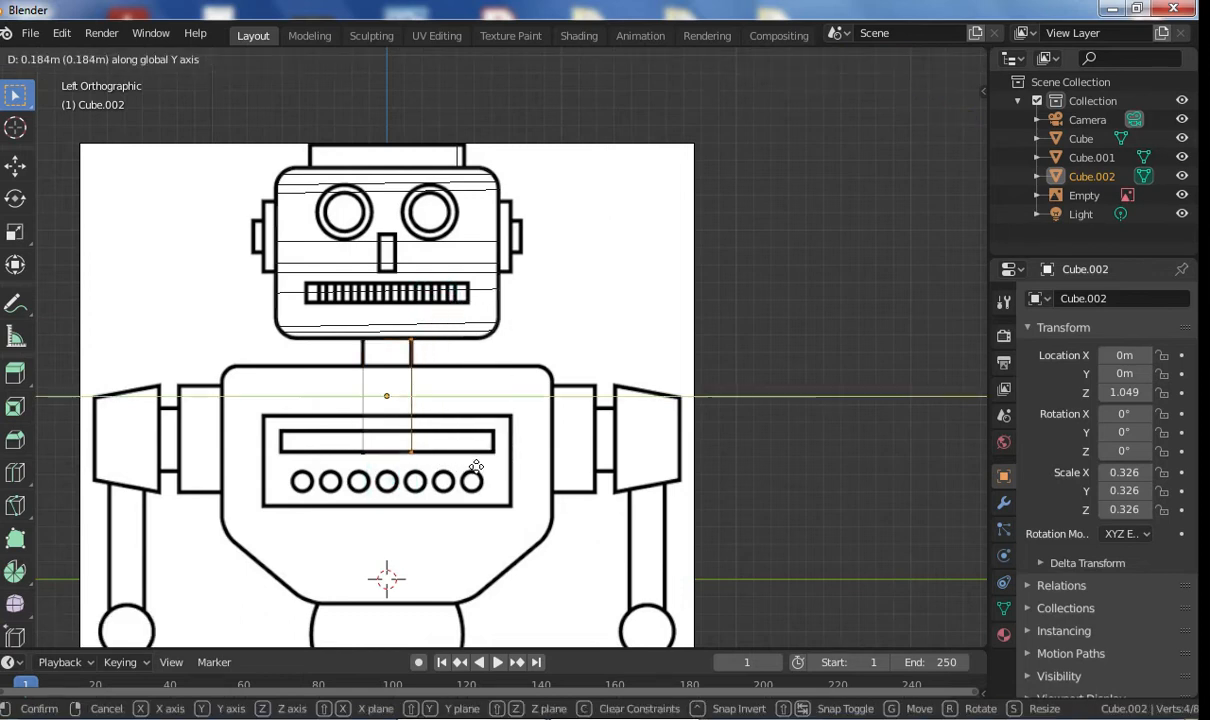
left_click(476, 467)
Step: Raise the cube's bottom vertices along Z to the top edge of the drawn torso
left_click_drag(324, 432, 455, 468)
key("g")
key("z")
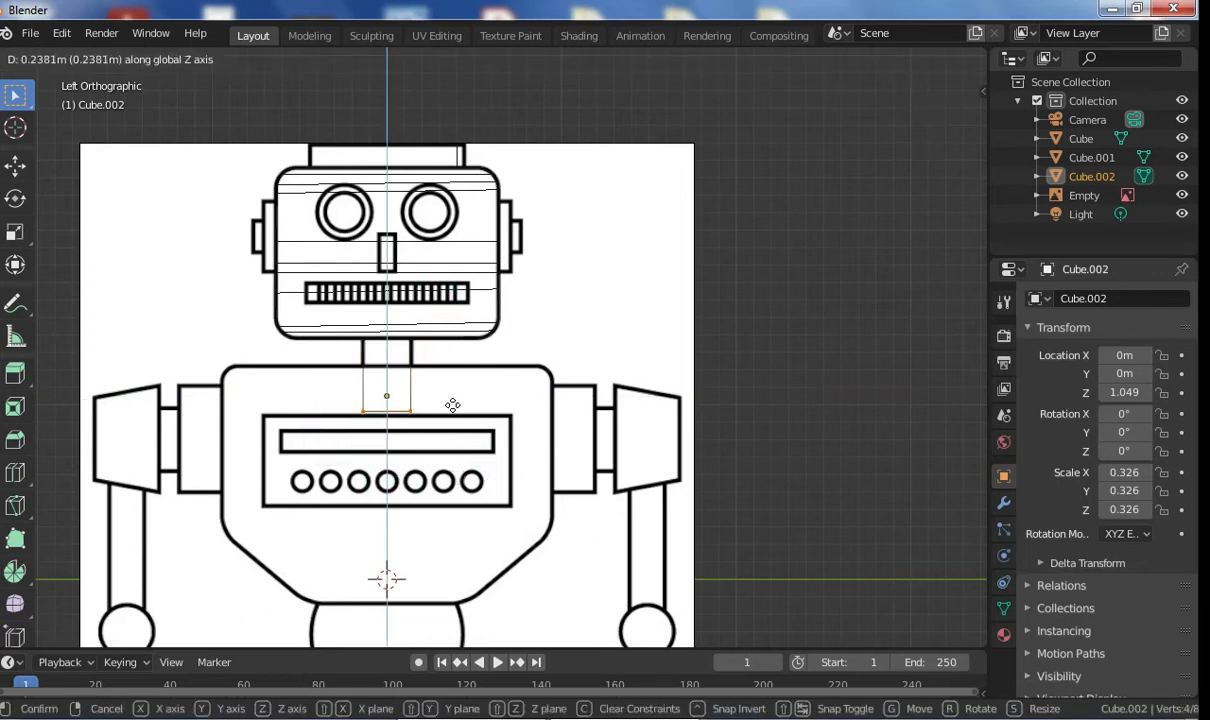
left_click(453, 390)
Step: Return to Object Mode and display the model with solid shading
middle_click_drag(453, 390, 655, 418)
left_click(60, 62)
left_click(100, 84)
middle_click_drag(381, 324, 510, 335)
left_click(916, 58)
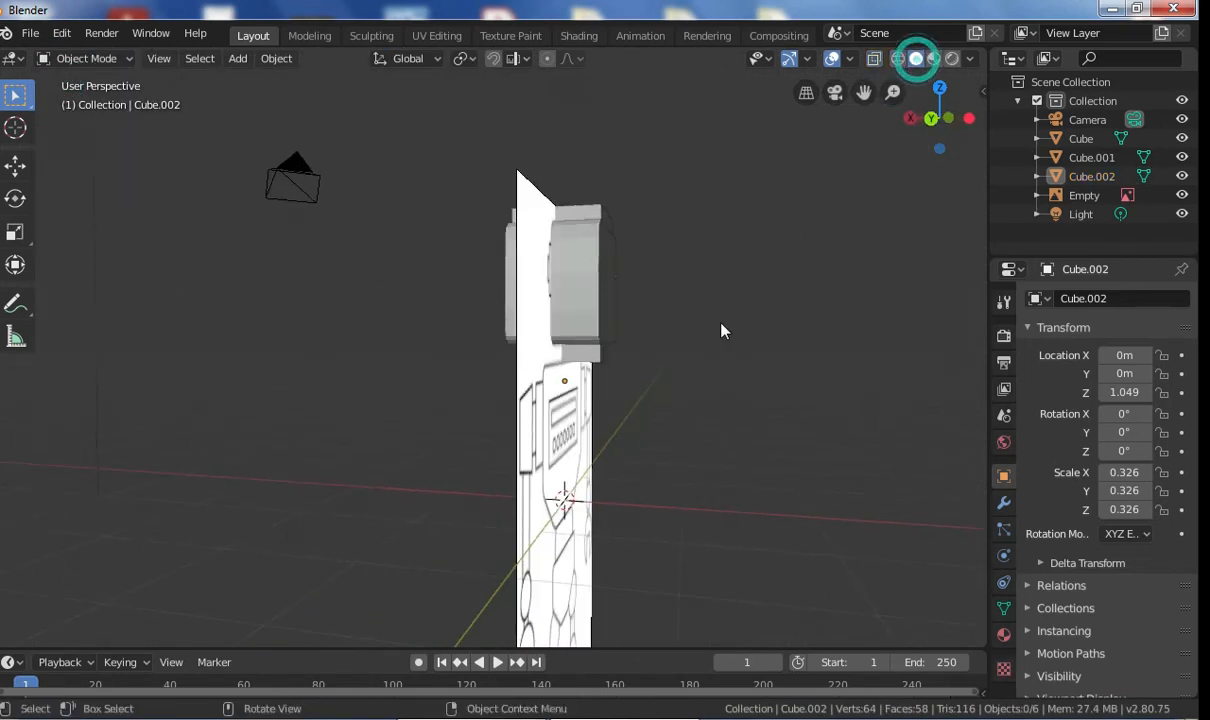
Step: Select the neck block and scale it down along X to about 0.170 so it is shallower than the head
middle_click_drag(681, 304, 601, 366)
key("s")
key("x")
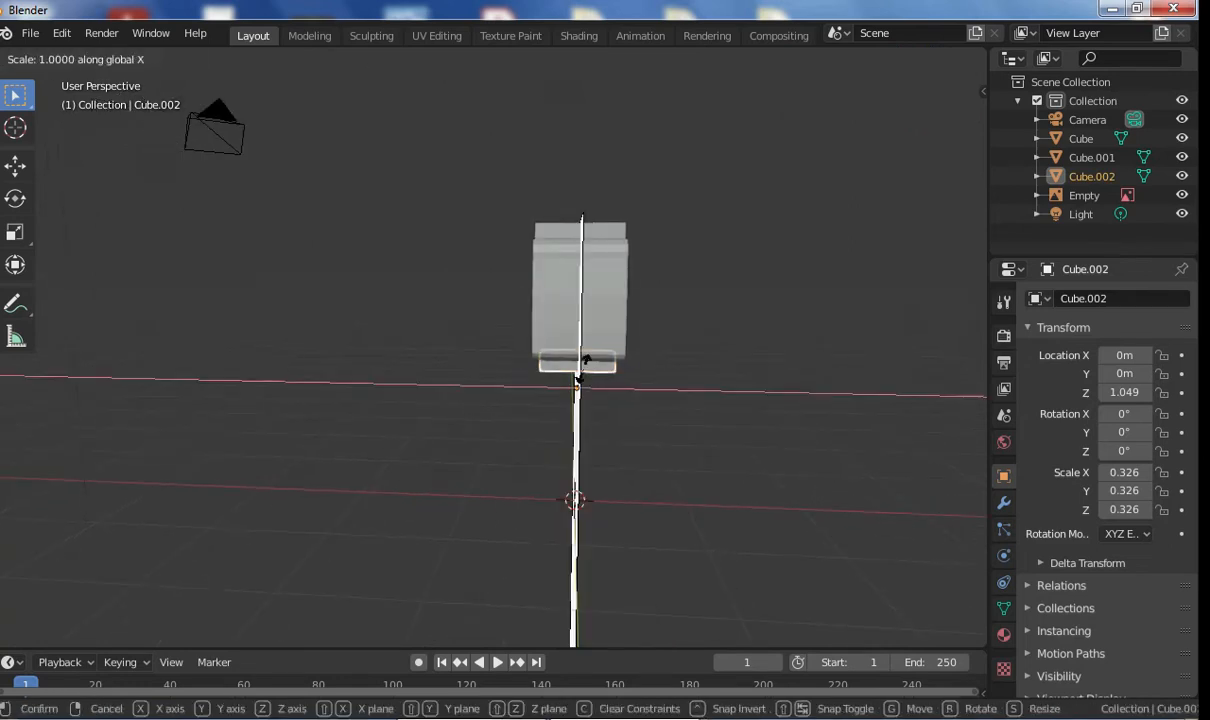
left_click(575, 385)
middle_click_drag(575, 385, 621, 335)
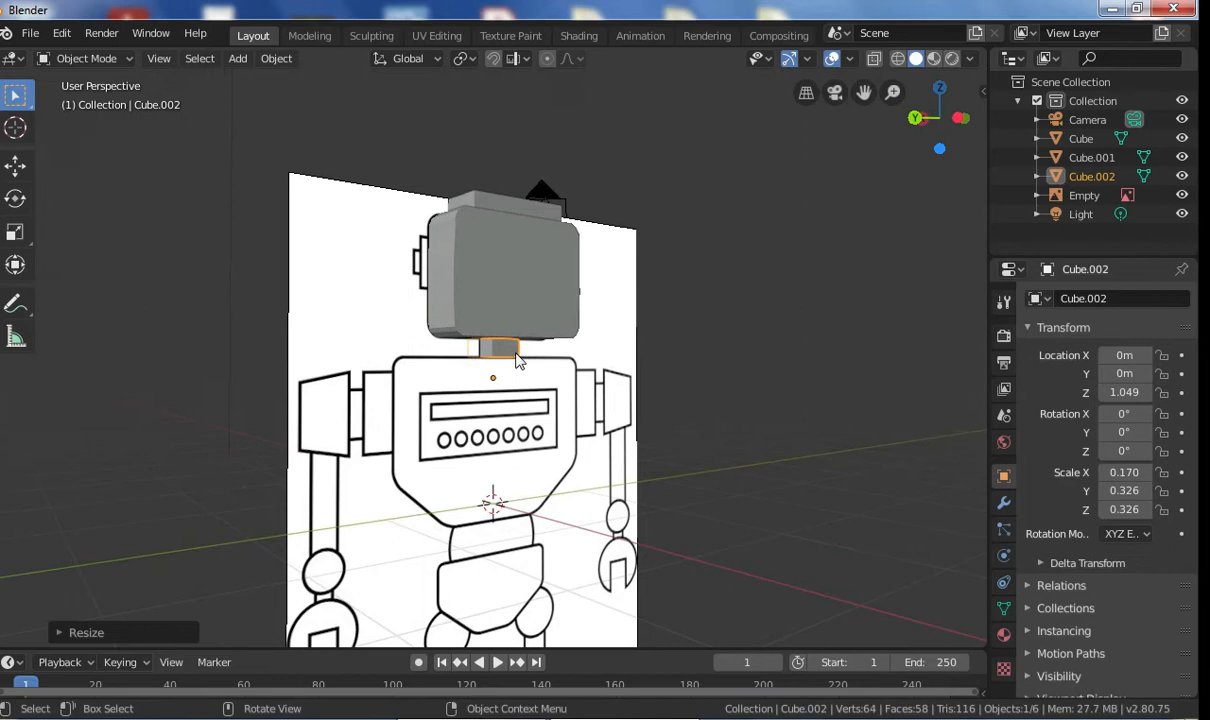
key("s")
key("x")
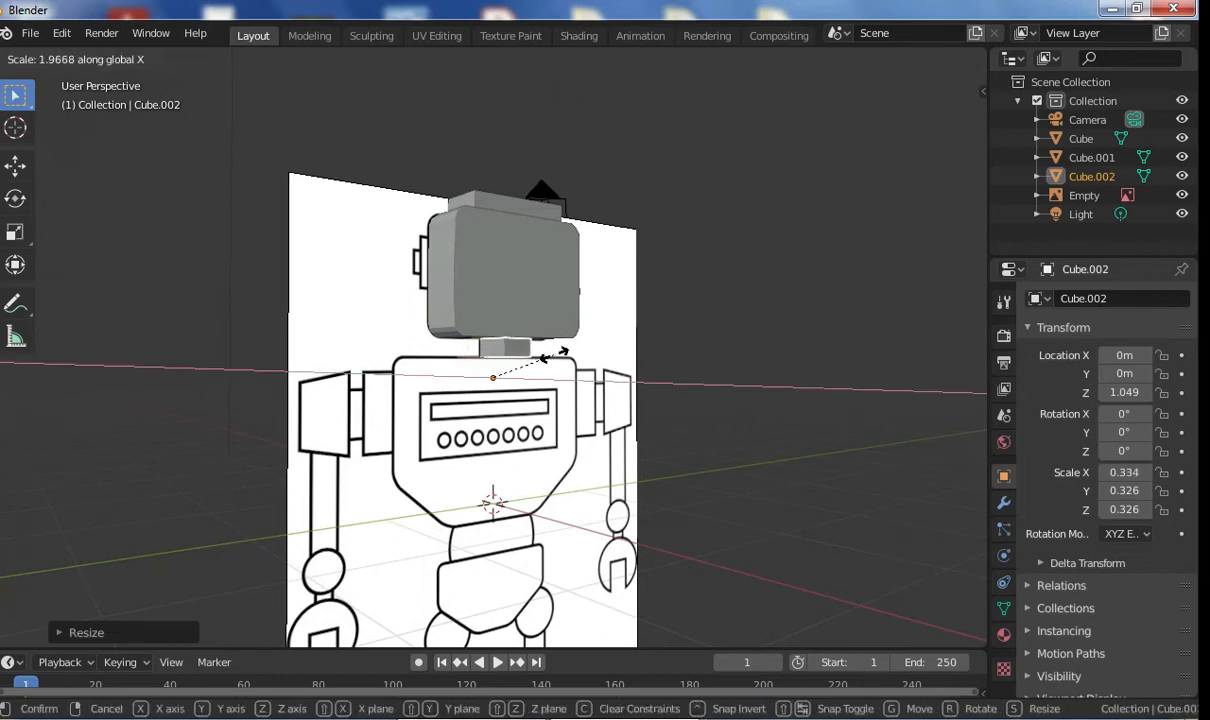
key("y")
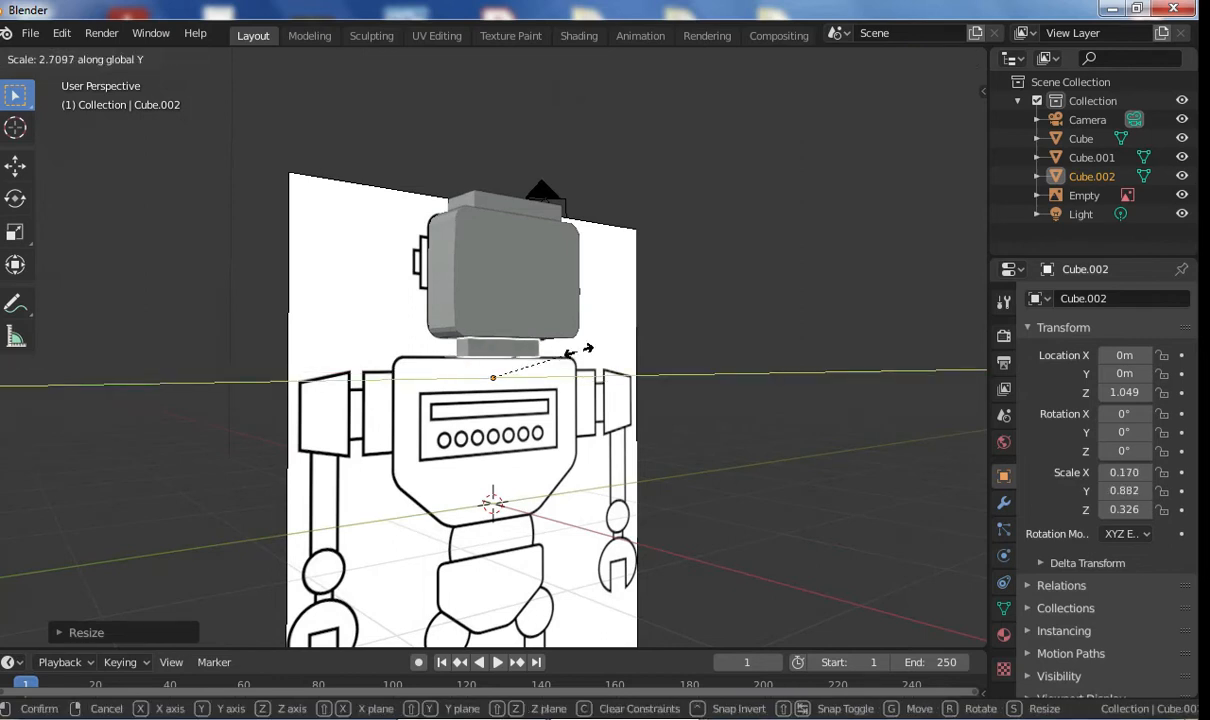
key("z")
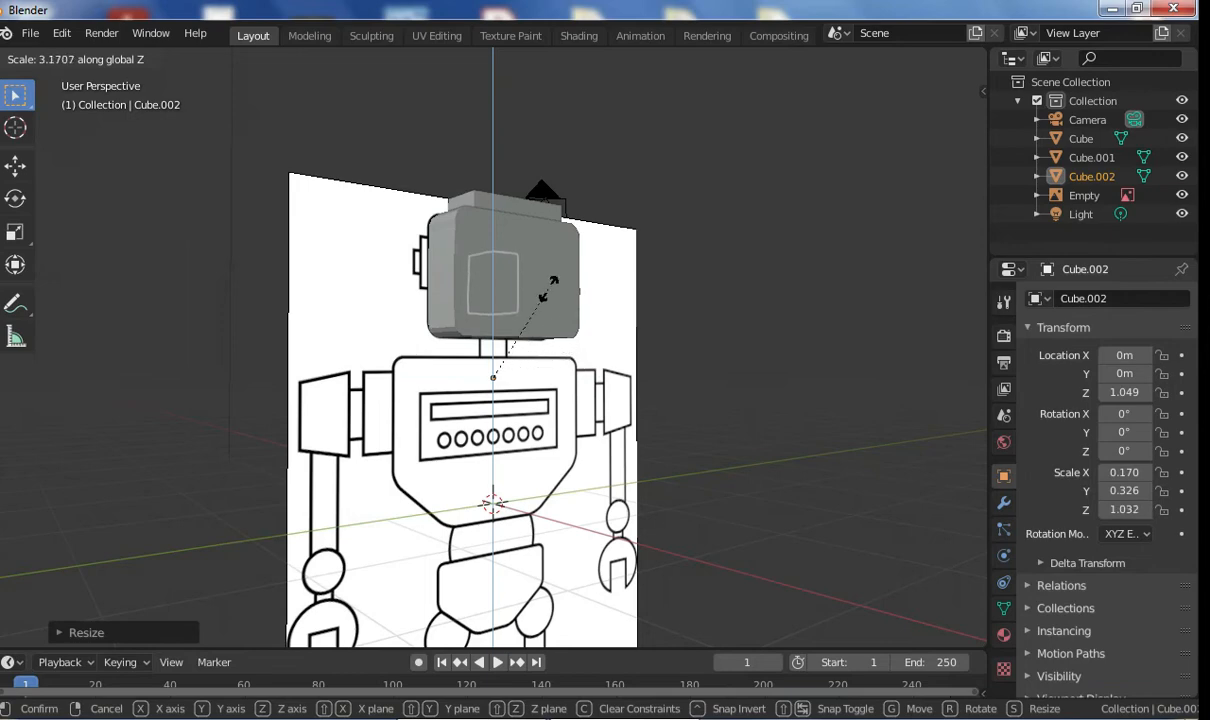
key("Escape")
Step: Inspect the hat, head and neck blocks from oblique angles against the reference drawing
scroll(565, 303, "down", 2)
middle_click_drag(564, 297, 389, 302)
scroll(512, 297, "up", 3)
scroll(478, 302, "up", 4)
scroll(243, 298, "down", 3)
middle_click_drag(243, 296, 457, 218)
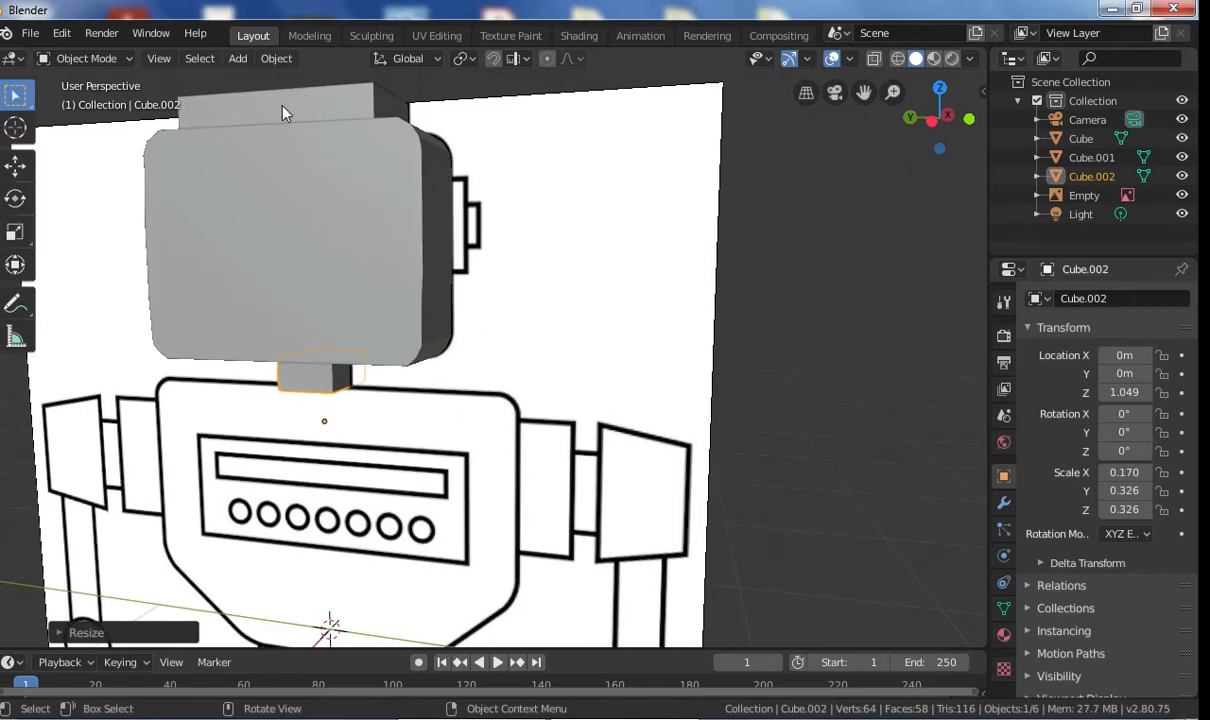
scroll(389, 385, "down", 4)
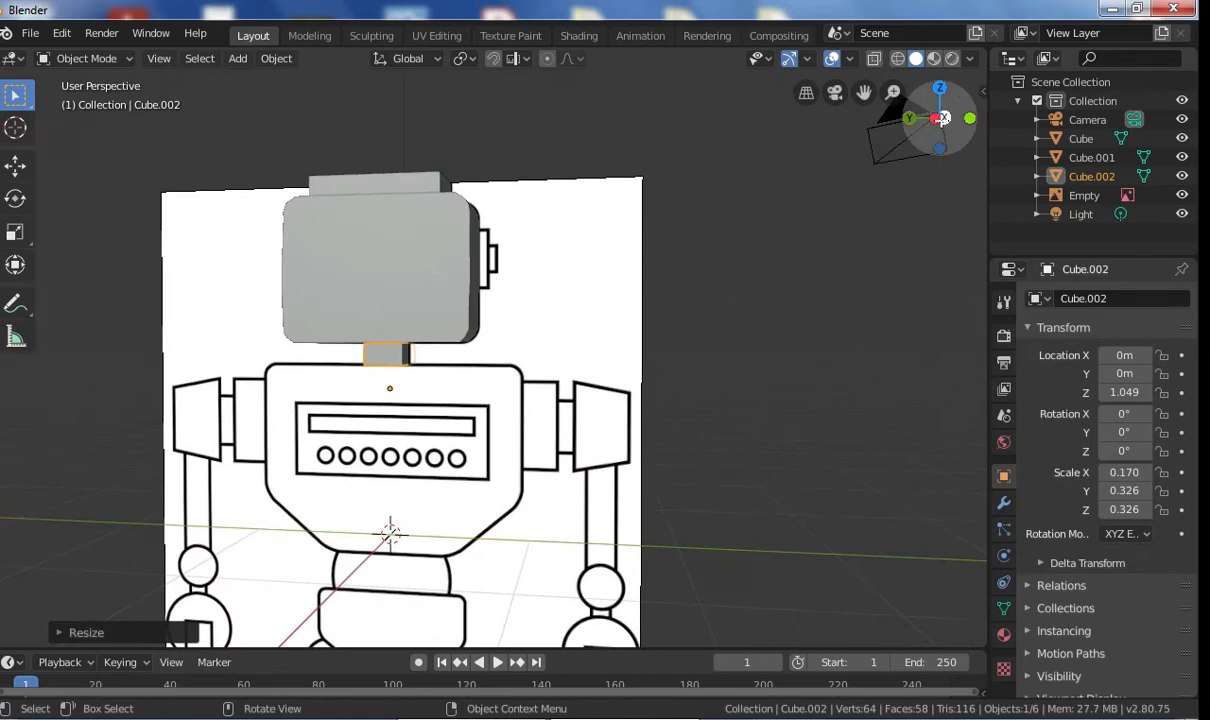
Step: Examine the torso, arms and legs of the reference drawing below the finished neck block
left_click(887, 114)
scroll(660, 433, "up", 5)
scroll(660, 433, "up", 1)
middle_click_drag(583, 430, 737, 278, "shift")
scroll(224, 255, "down", 1)
scroll(224, 257, "down", 1)
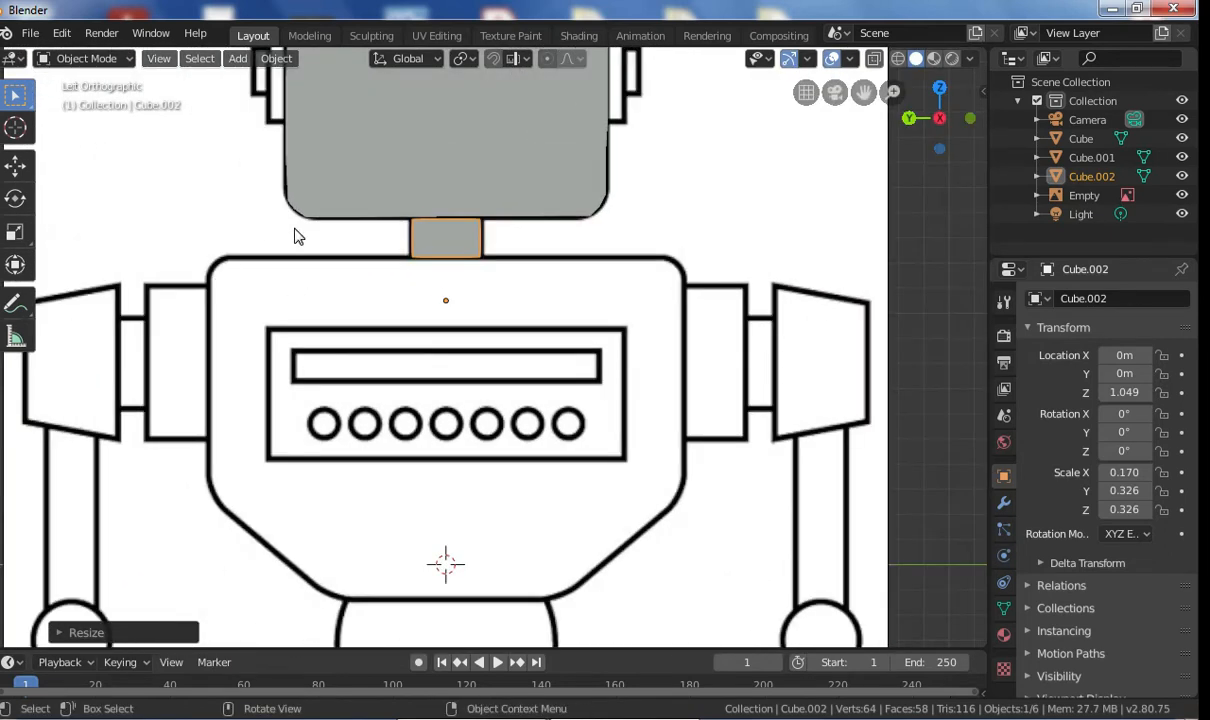
scroll(296, 236, "down", 2)
middle_click_drag(421, 447, 448, 386, "shift")
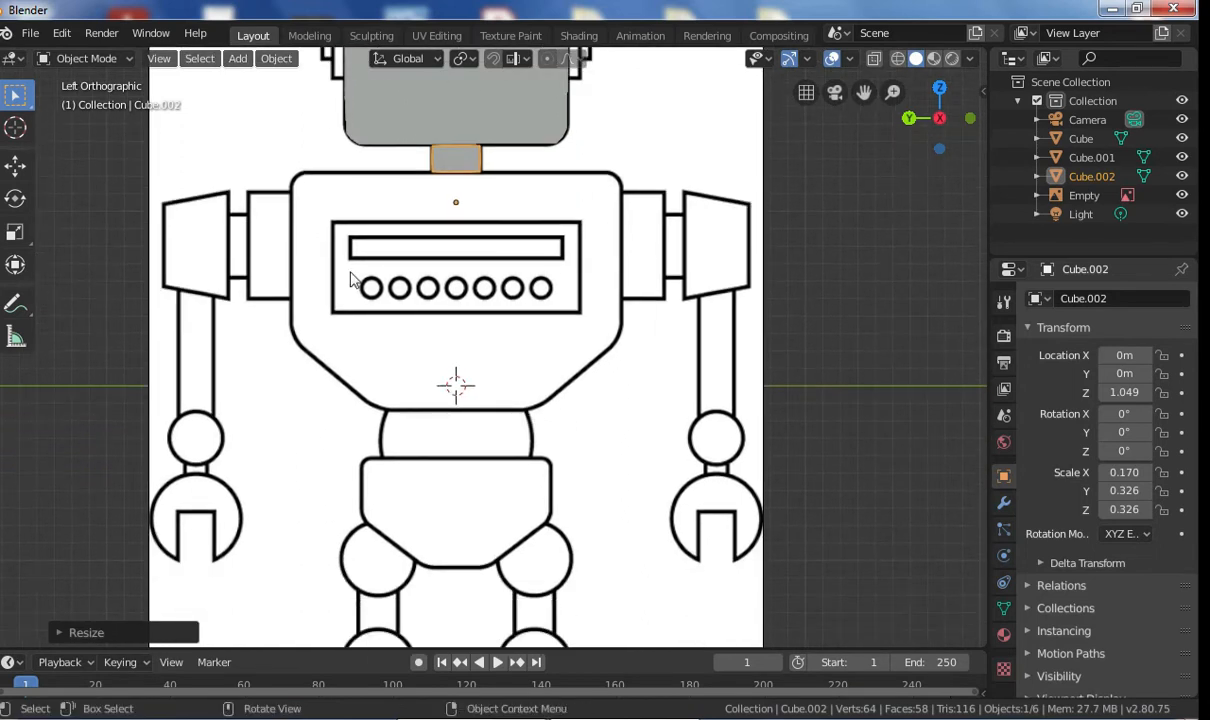
middle_click_drag(351, 280, 446, 243)
scroll(446, 243, "down", 2)
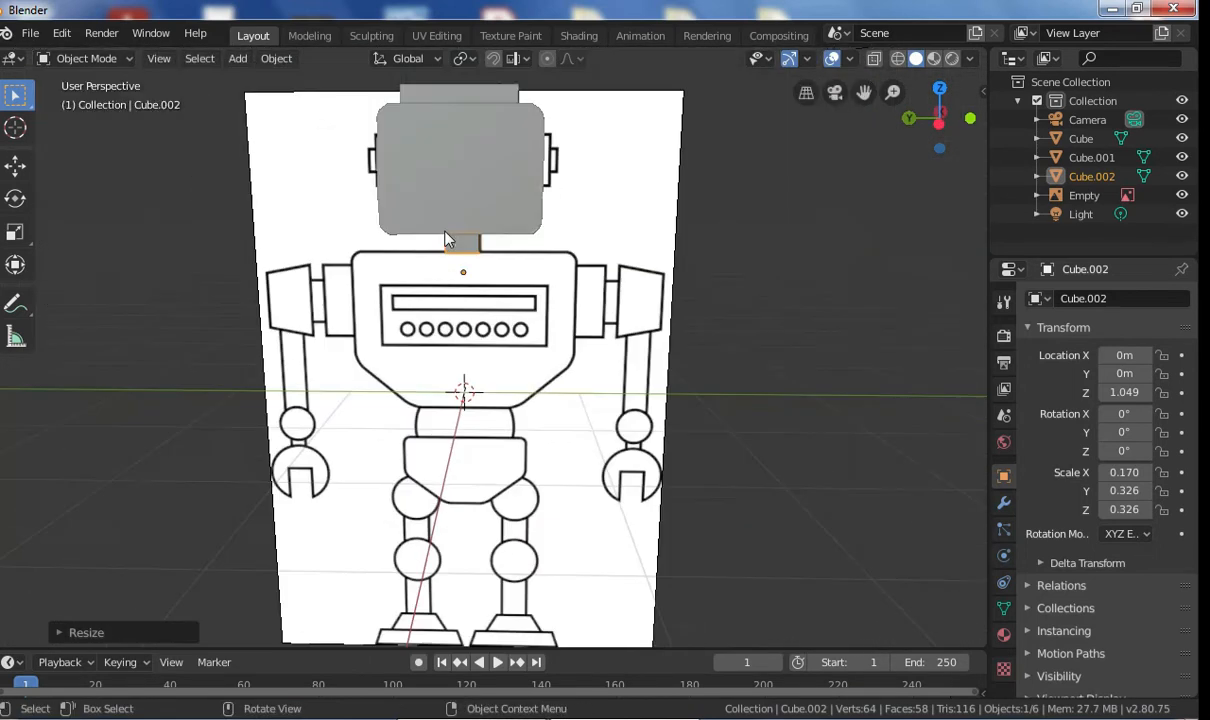
left_click(918, 115)
scroll(521, 300, "up", 2)
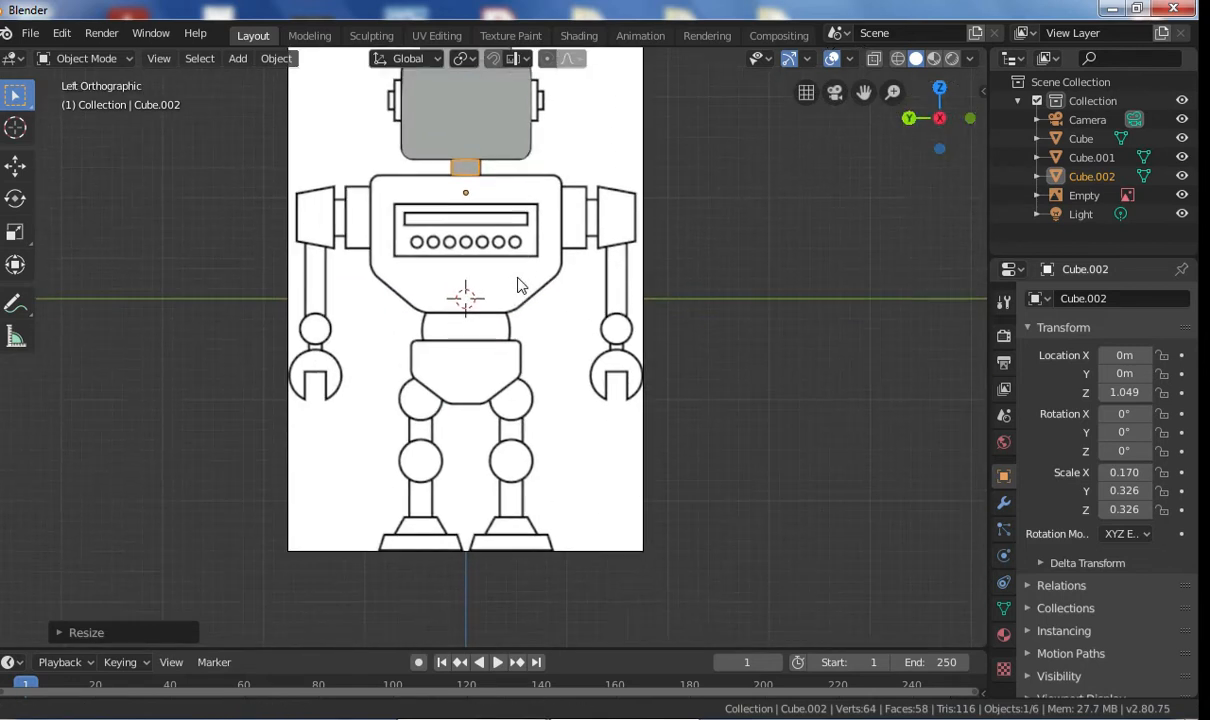
middle_click_drag(446, 305, 462, 296, "shift")
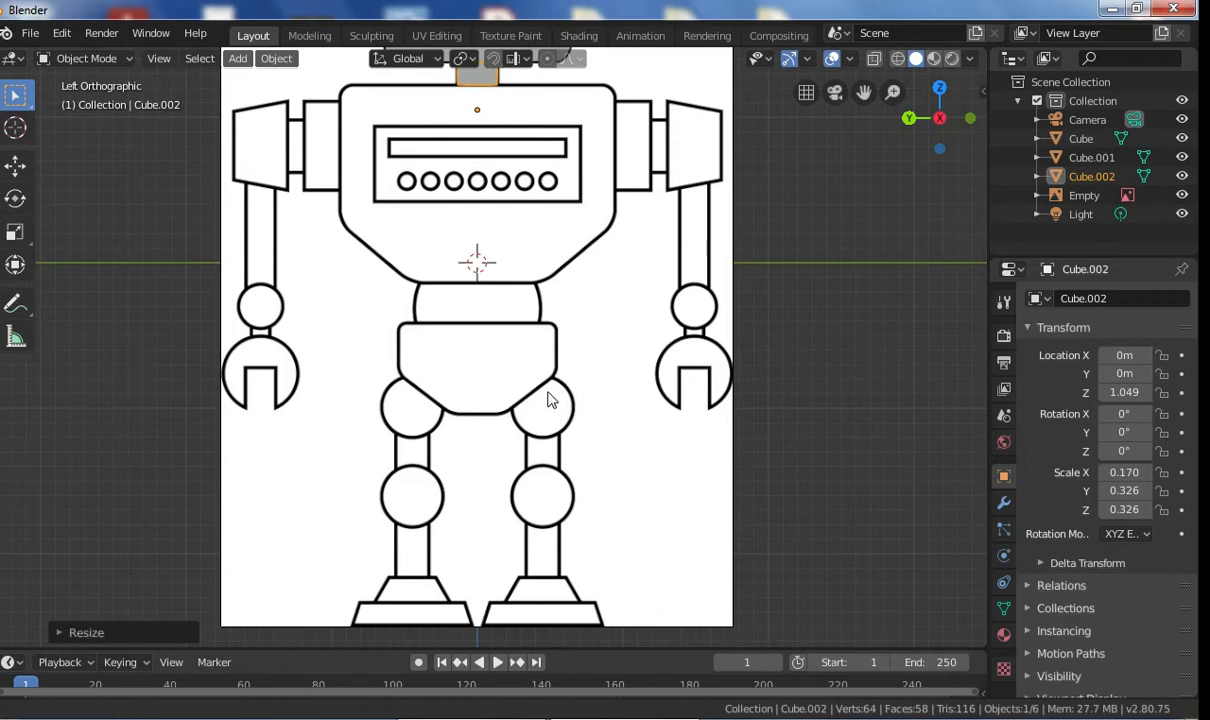
middle_click_drag(548, 400, 547, 379, "shift")
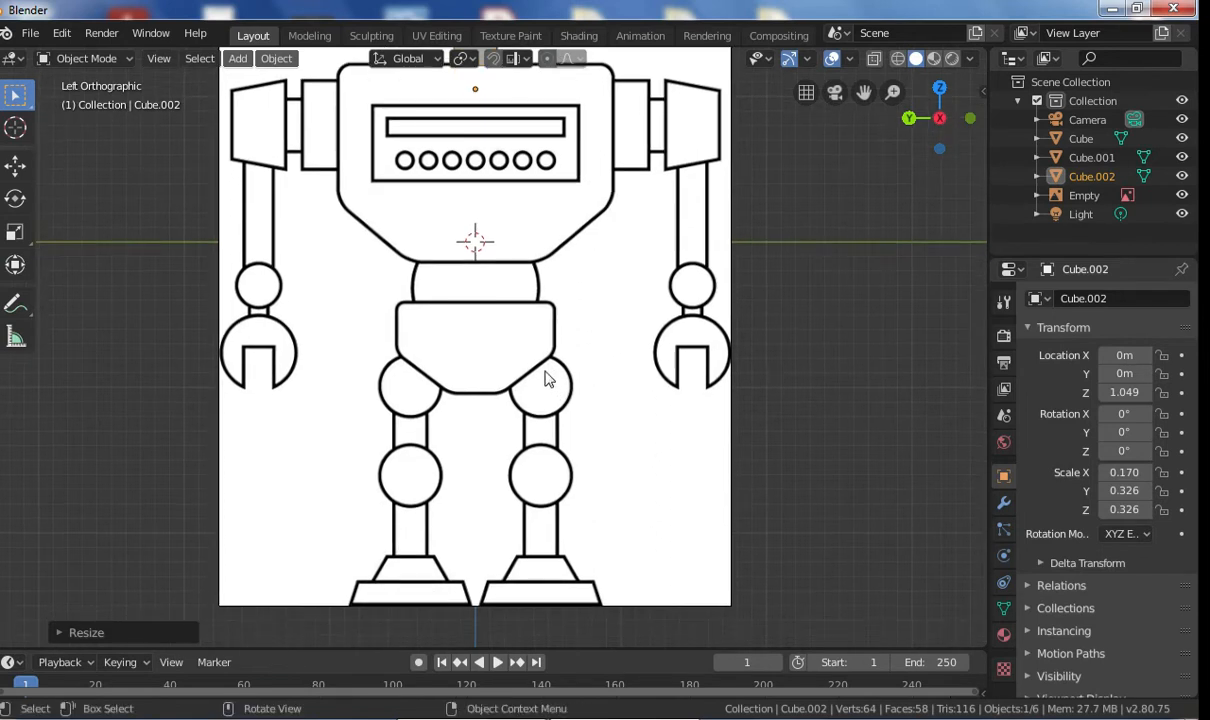
left_click(88, 60)
middle_click_drag(435, 99, 490, 119)
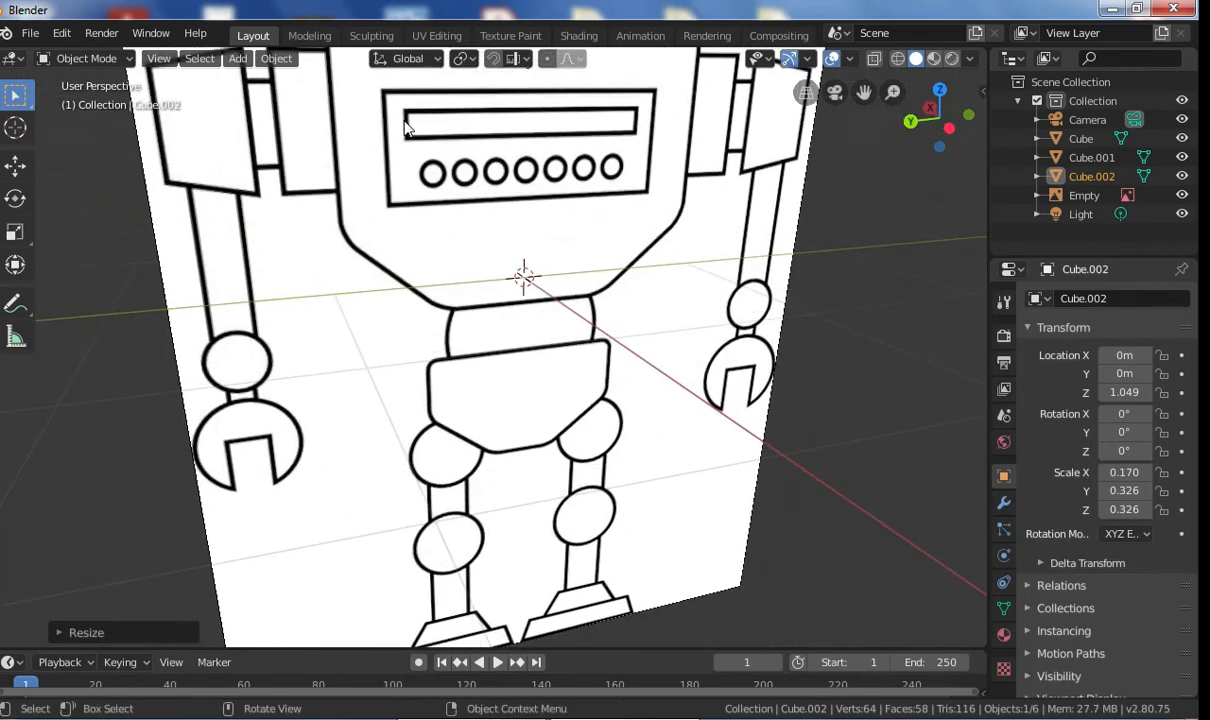
middle_click_drag(721, 147, 674, 145)
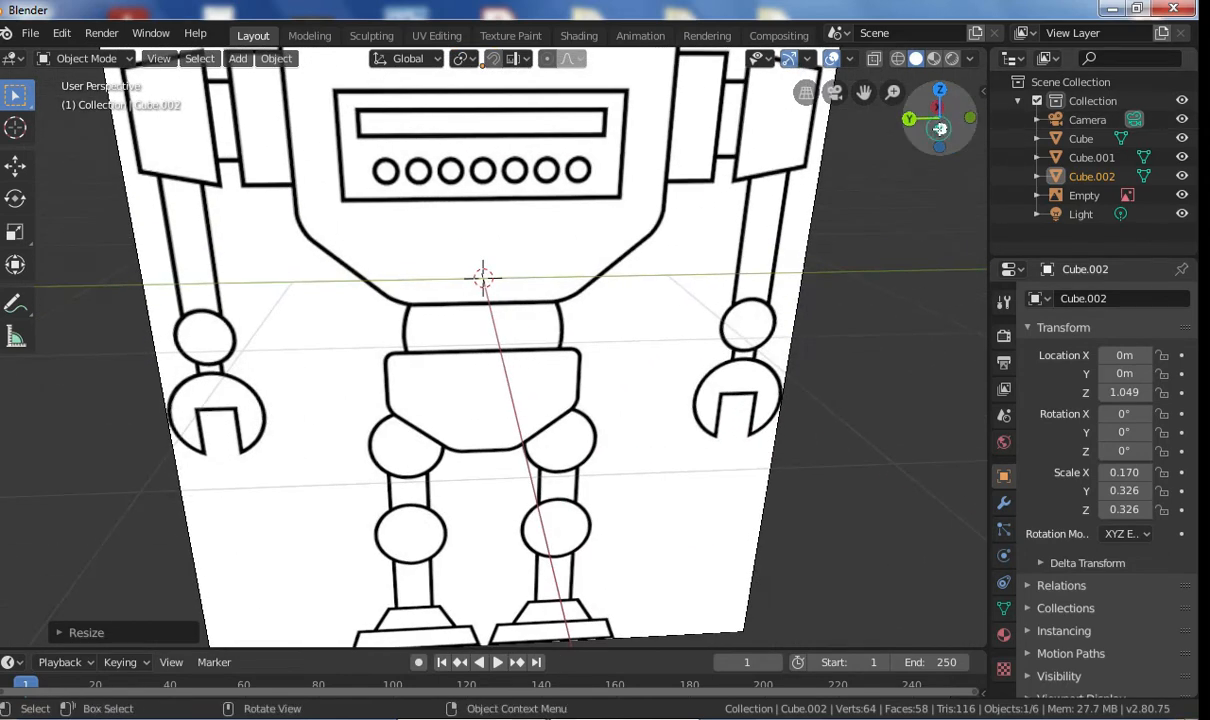
left_click(941, 128)
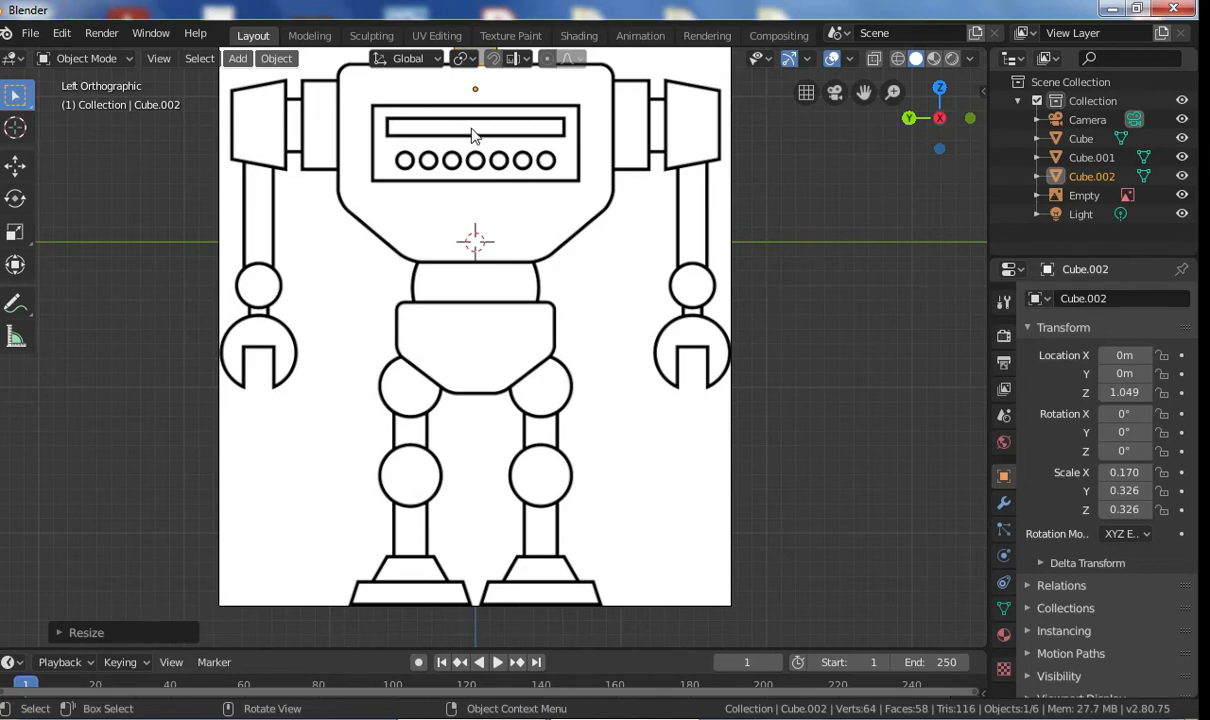
middle_click_drag(470, 128, 639, 184)
left_click(578, 255)
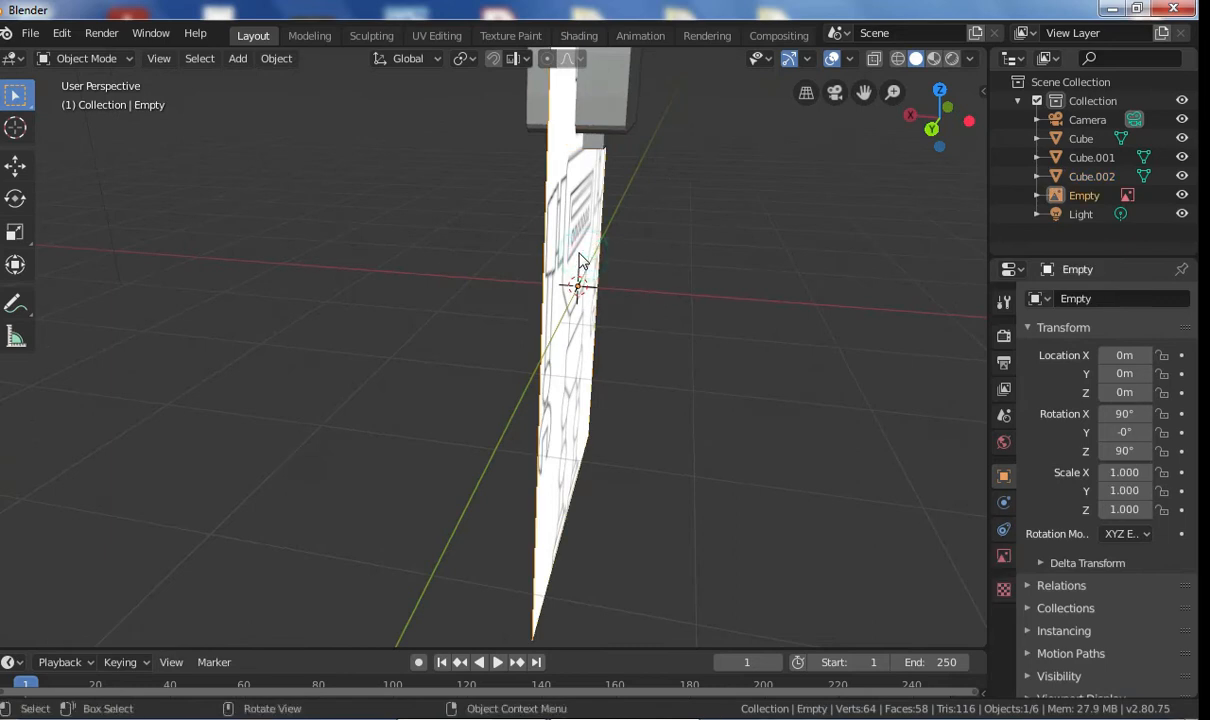
key("g")
key("z")
key("x")
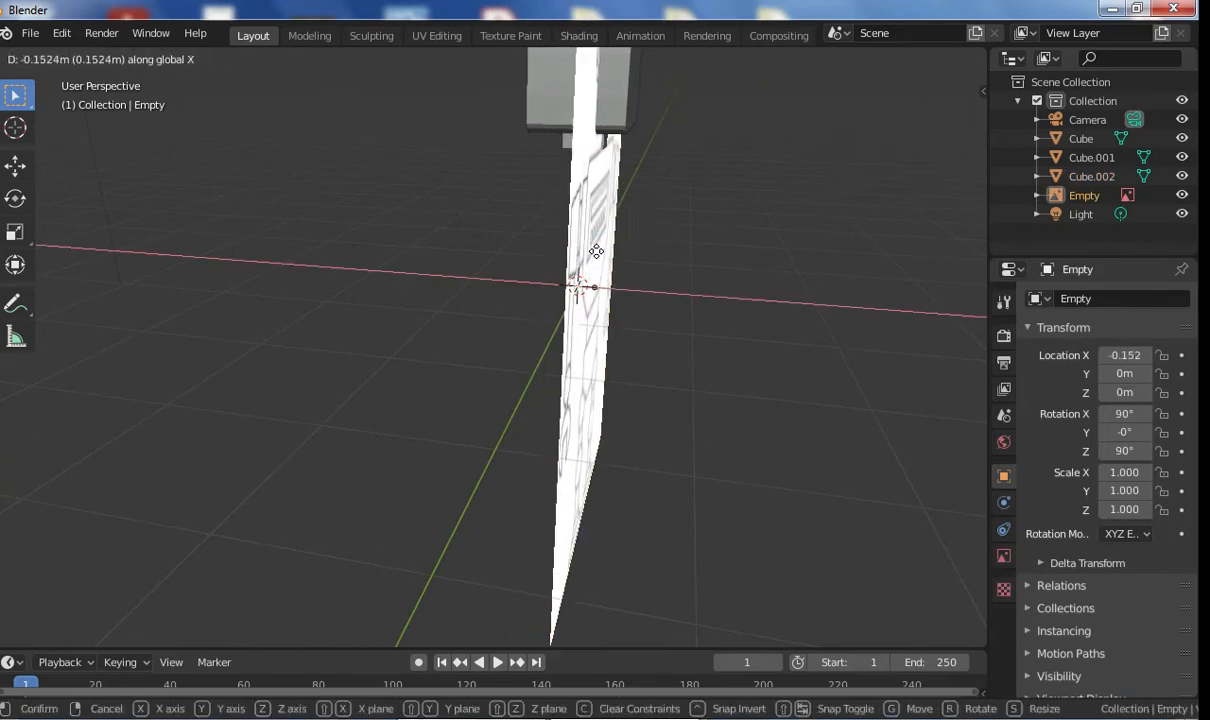
right_click(635, 258)
Step: Add a cylinder and rotate it 90° about the Y axis so its round face lies parallel to the reference drawing
middle_click_drag(635, 258, 455, 238)
left_click(940, 116)
scroll(575, 202, "up", 4)
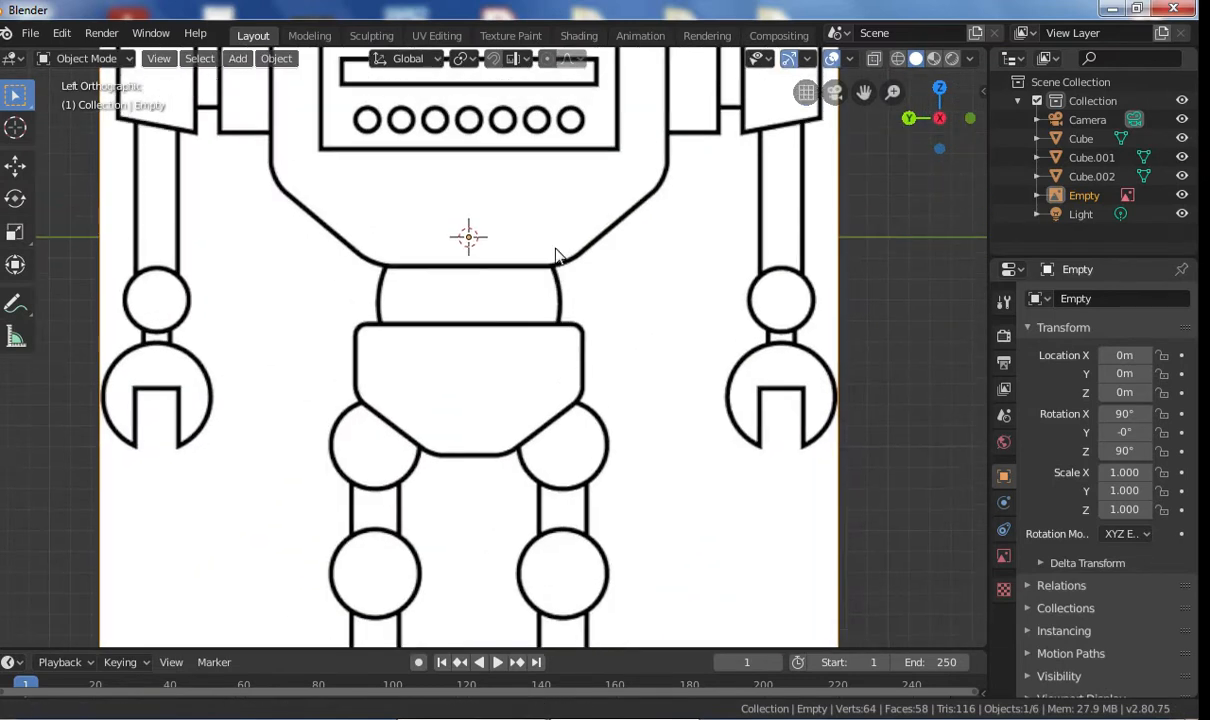
left_click(237, 58)
mouse_move(240, 79)
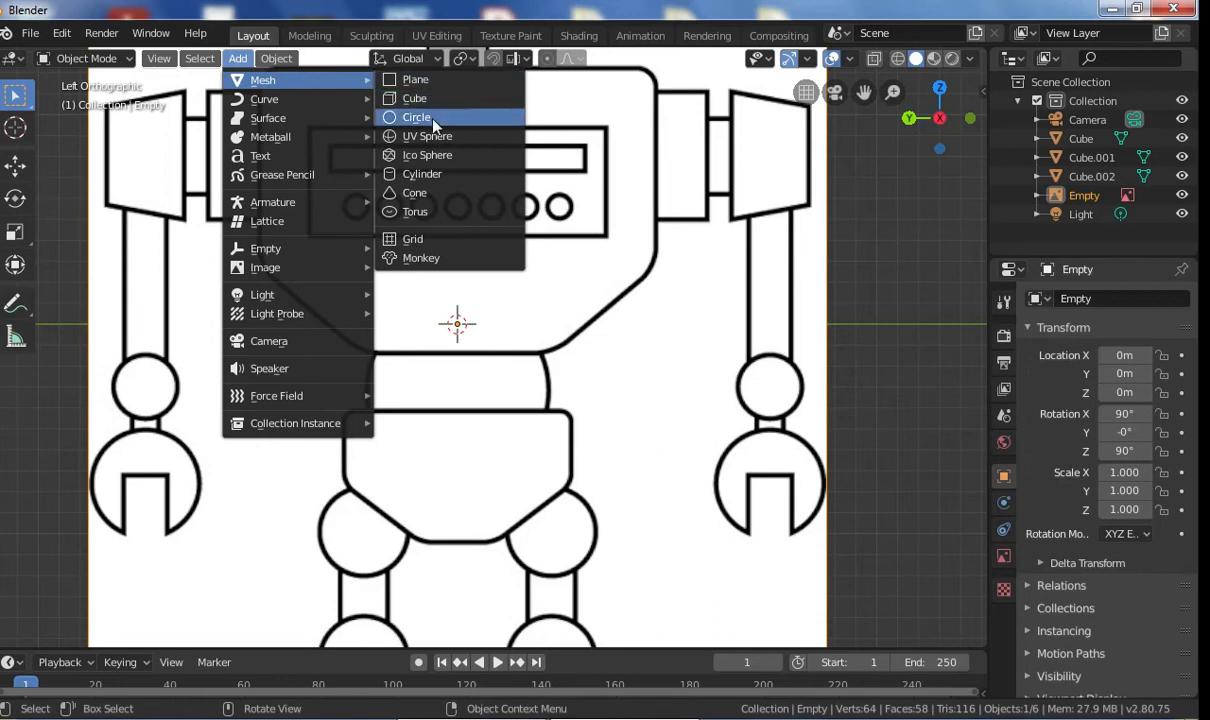
left_click(421, 174)
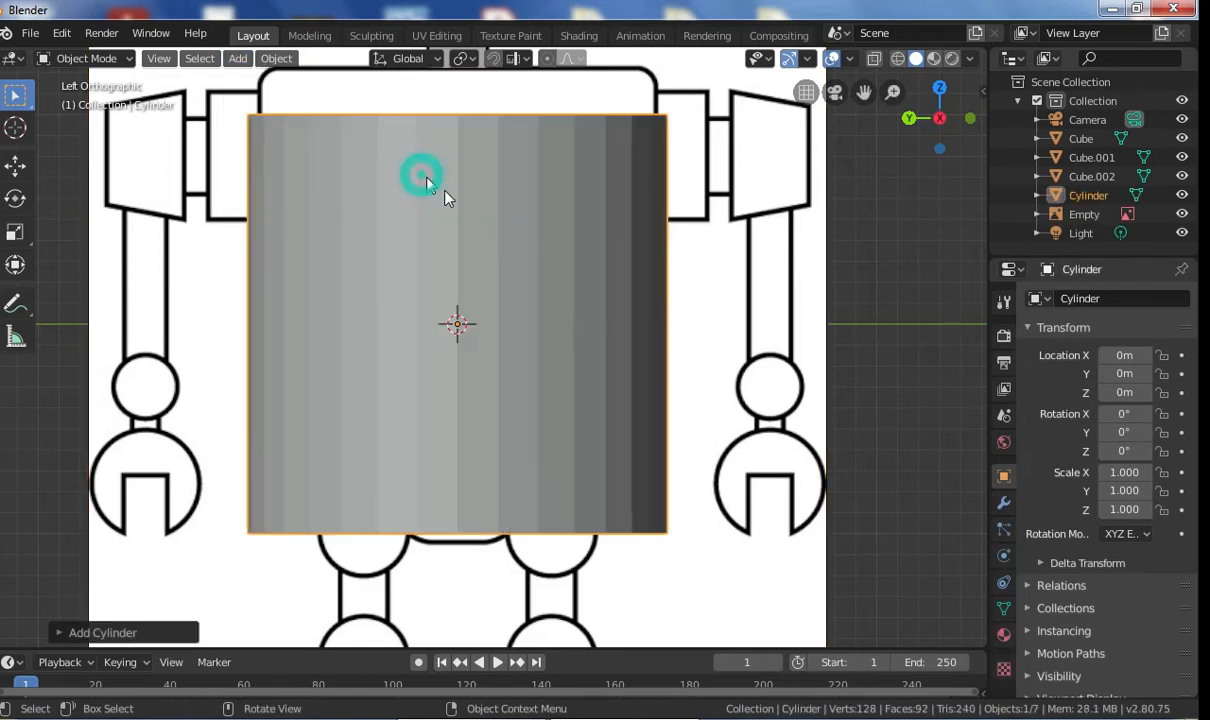
key("r")
key("x")
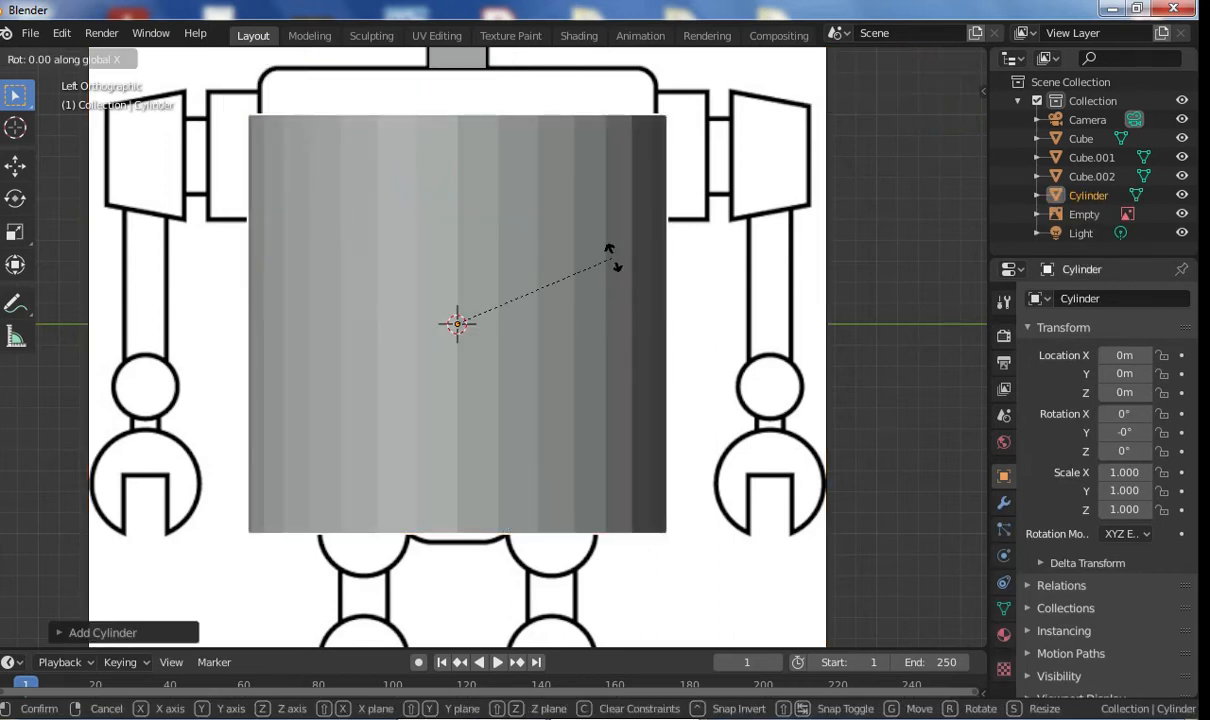
key("y")
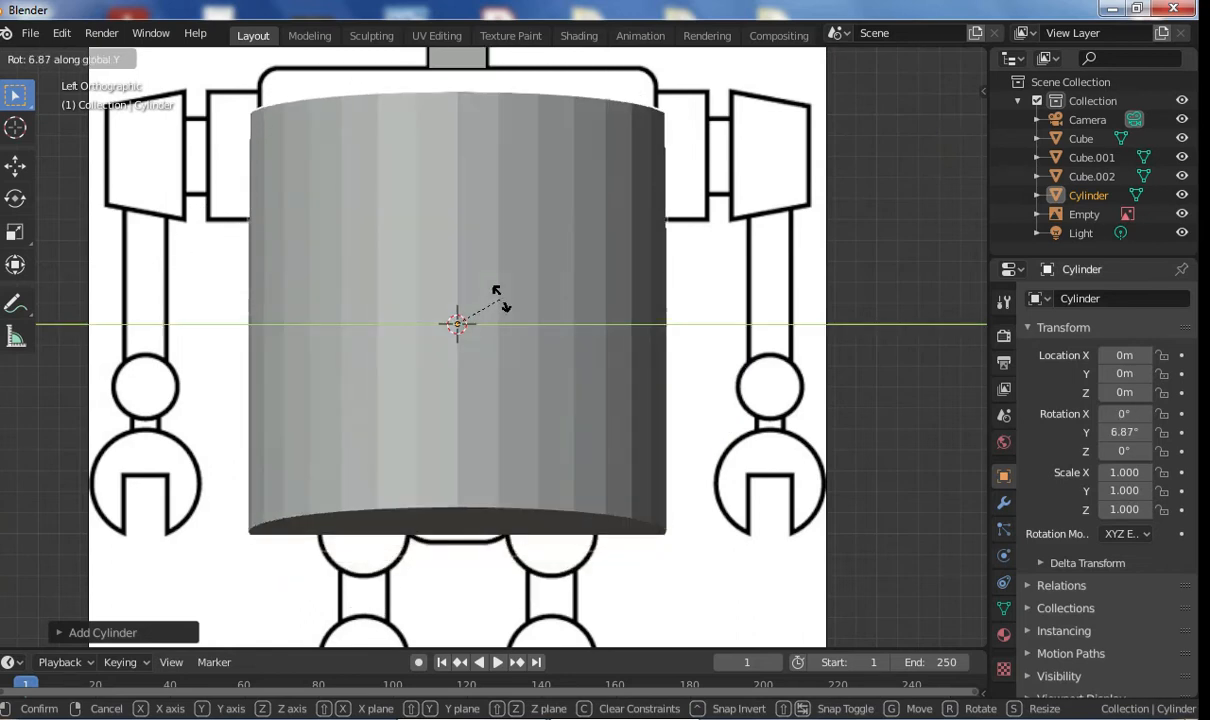
type("90")
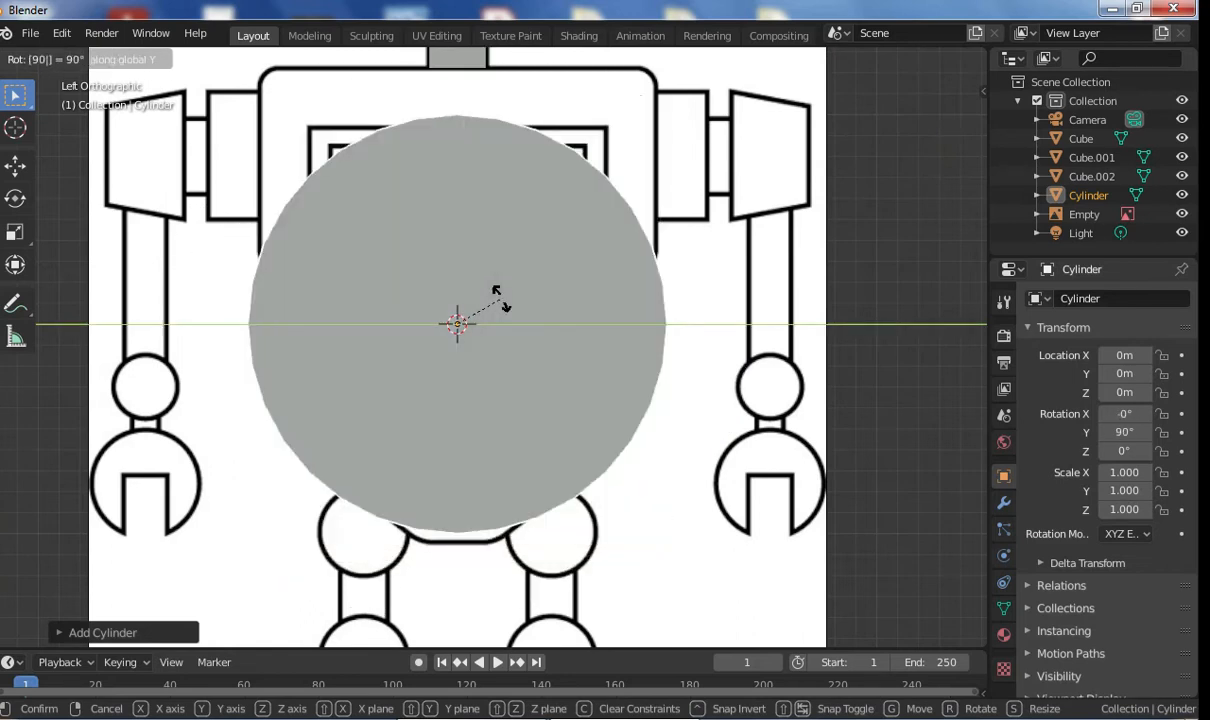
left_click(500, 297)
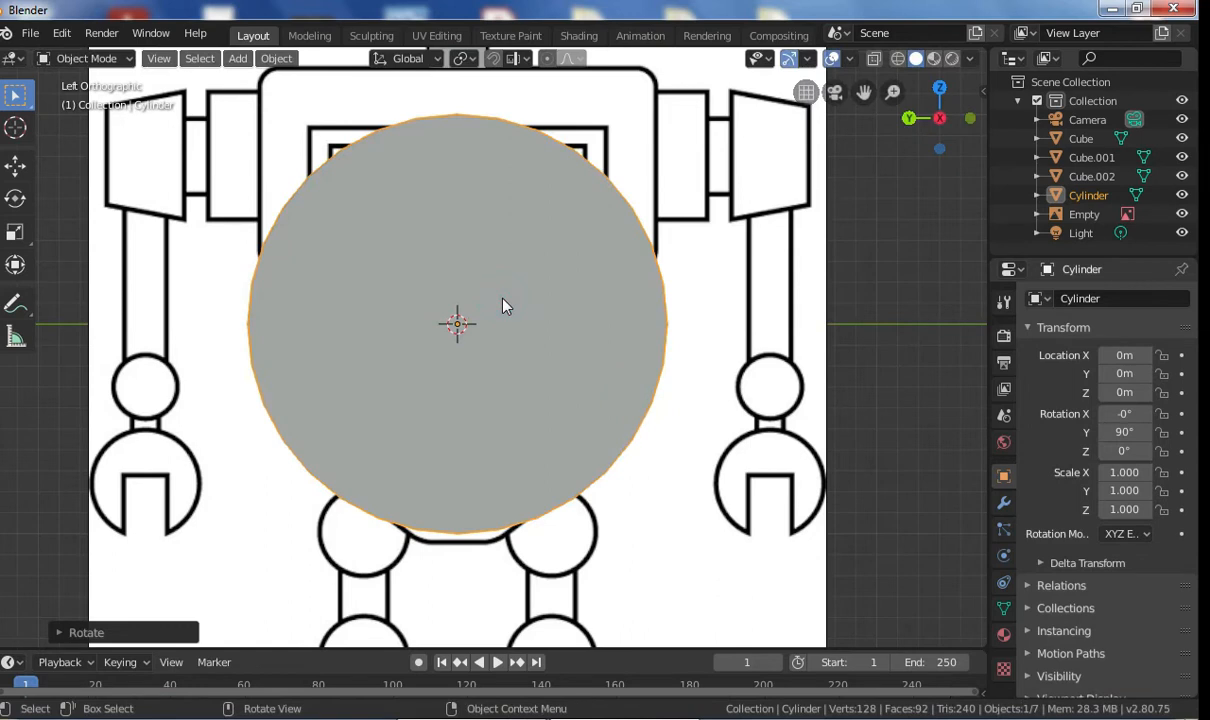
Step: Scale the cylinder down to about 0.131 and move it over the chest panel's end button circle, at about Y -0.489, Z 0.550
key("s")
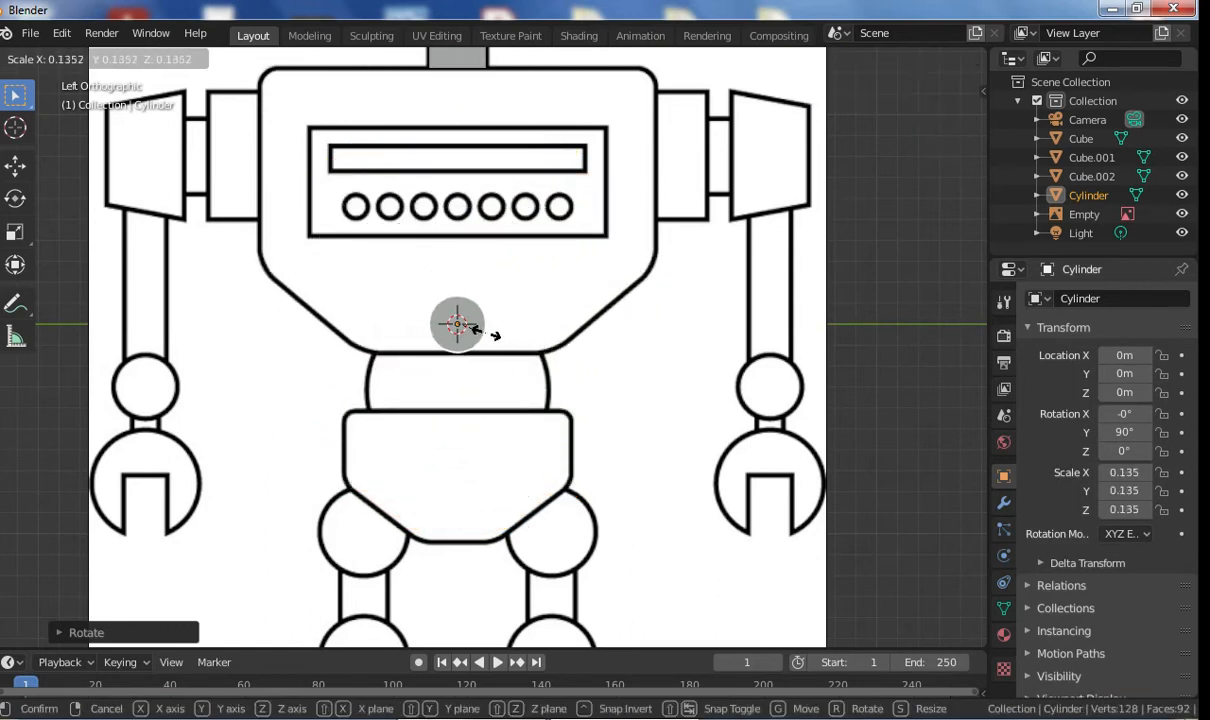
left_click(485, 333)
left_click(897, 60)
scroll(629, 243, "up", 5)
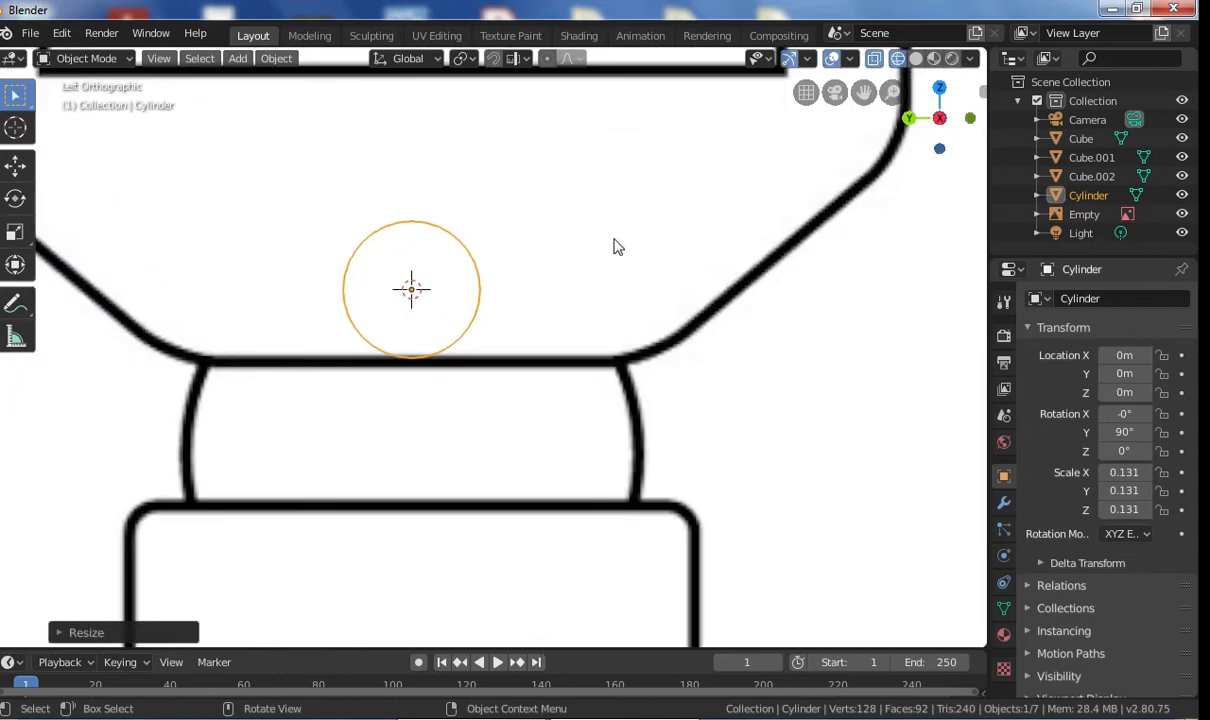
middle_click_drag(486, 224, 489, 396, "shift")
key("g")
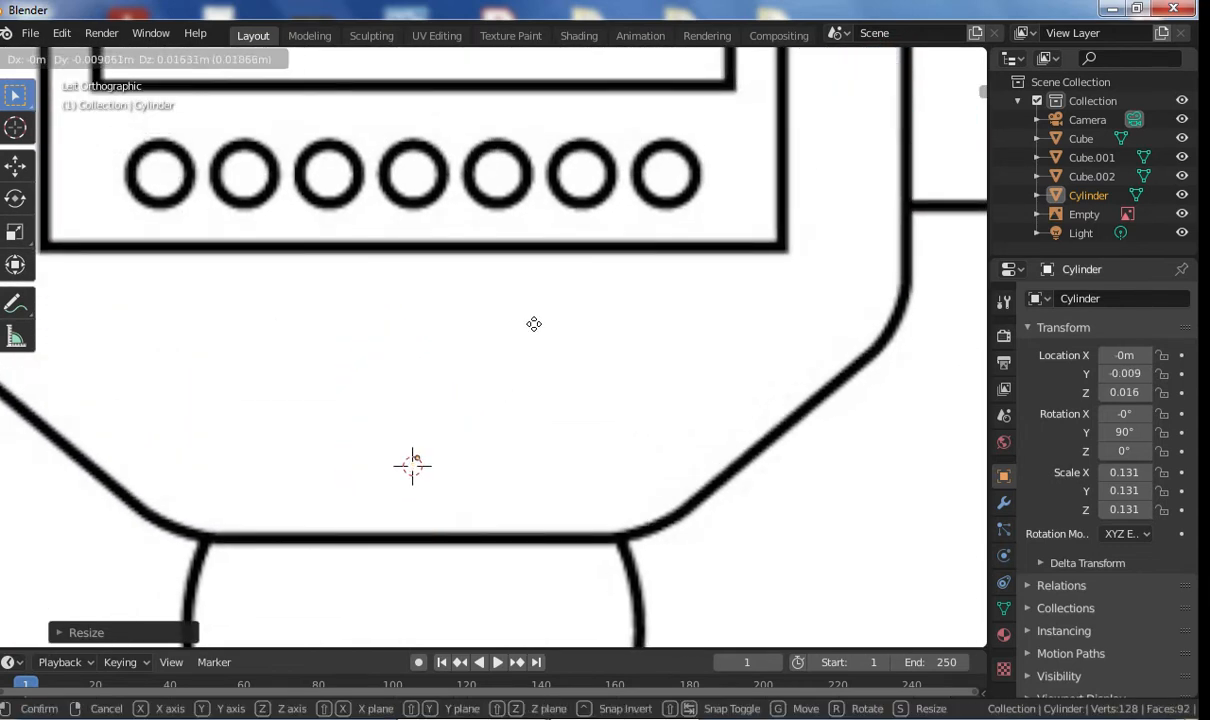
left_click(767, 70)
Step: Scale the cylinder down further to about 0.056, close to the size of the drawn button circle
scroll(770, 137, "up", 1)
scroll(770, 137, "up", 2)
middle_click_drag(581, 249, 440, 375, "shift")
key("s")
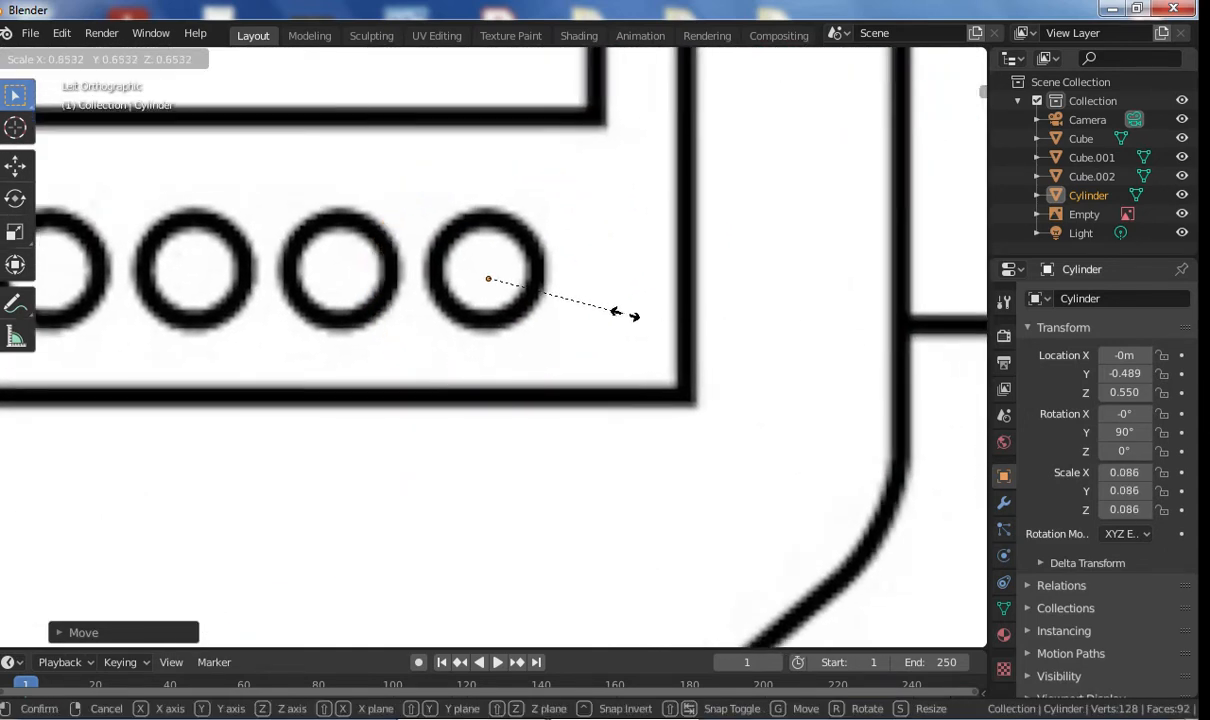
left_click(625, 314)
left_click(916, 58)
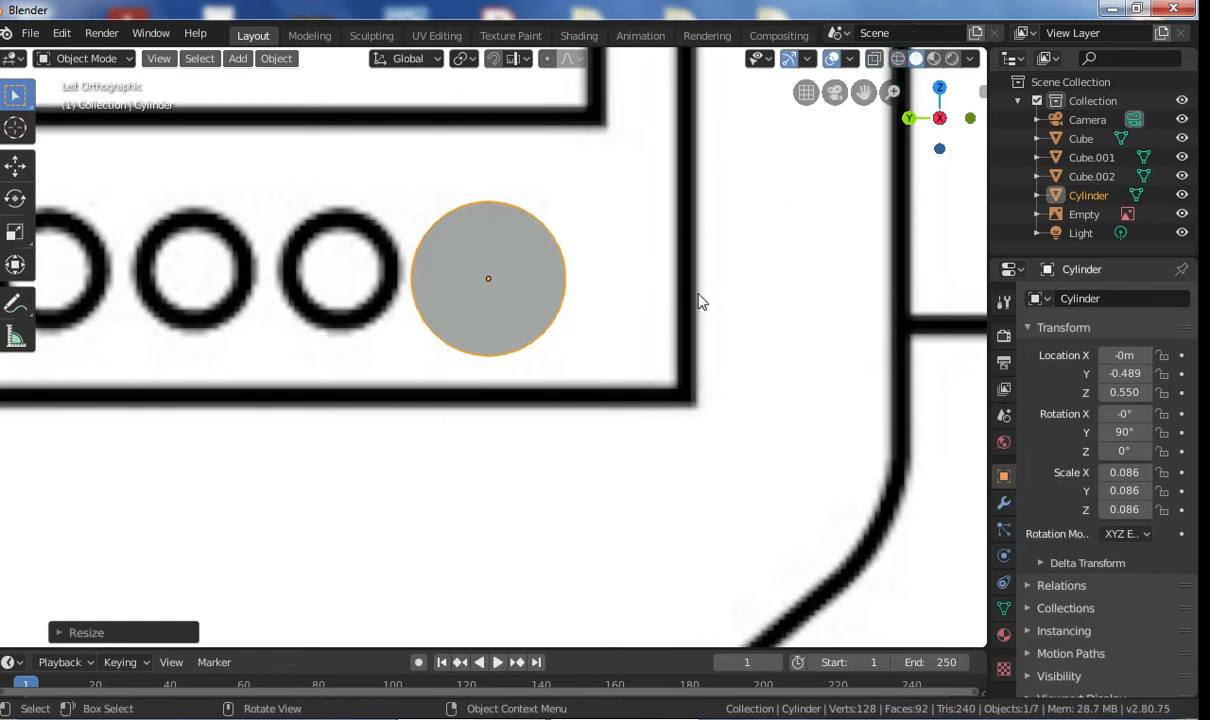
key("s")
left_click(622, 286)
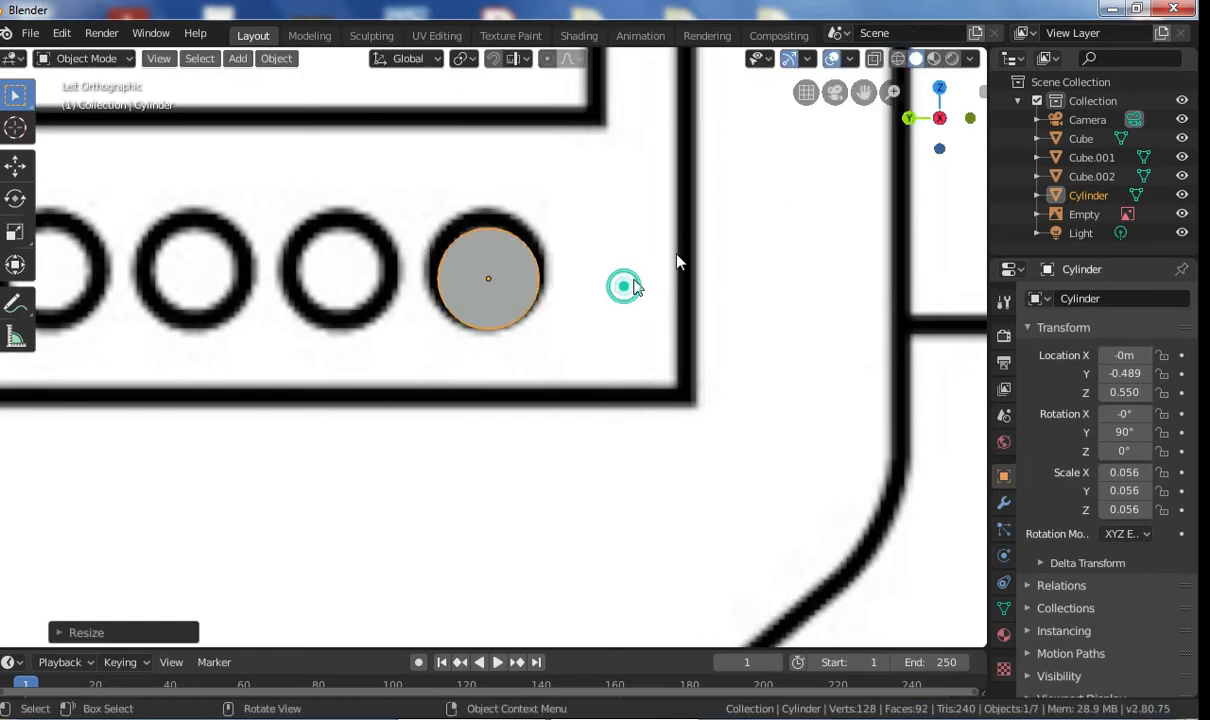
Step: Align the cylinder with the button outline at about Y -0.485, Z 0.559 and scale it to about 0.065 in wireframe display
left_click(897, 58)
key("g")
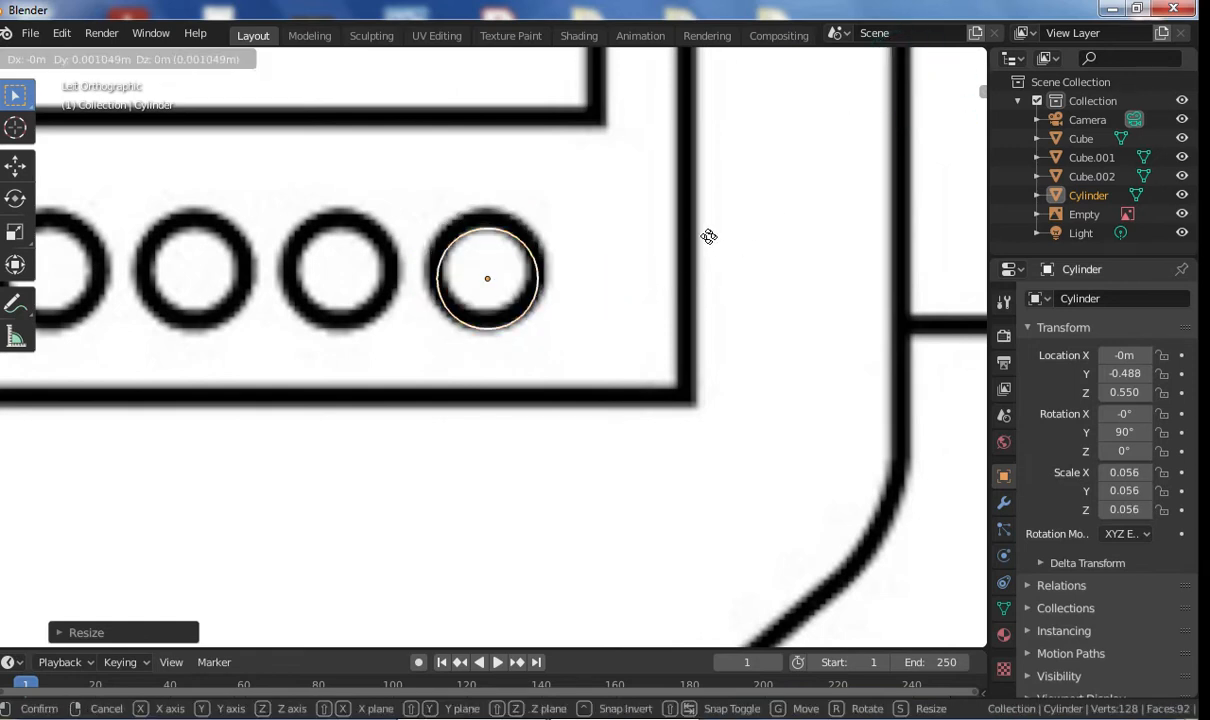
left_click(709, 237)
key("s")
left_click(753, 236)
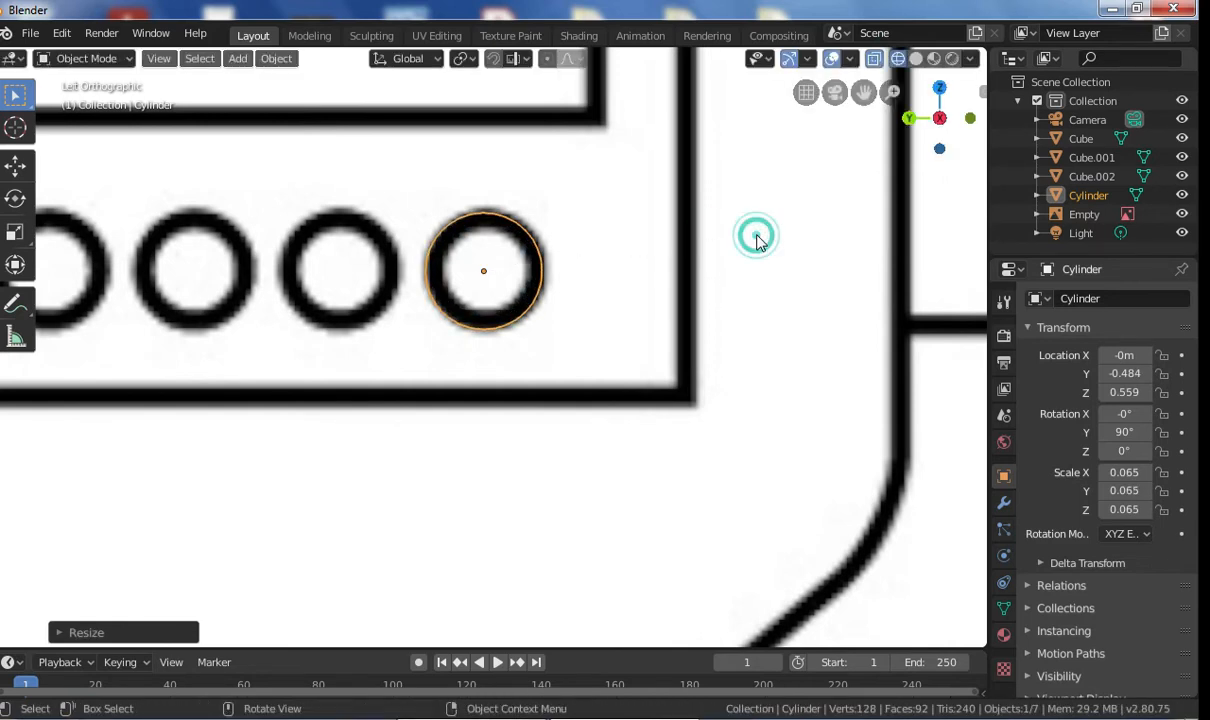
key("g")
left_click(758, 234)
Step: Duplicate the button cylinder twice along Y onto the next two drawn circles, at about Y -0.328 and Y -0.158
scroll(618, 283, "down", 5)
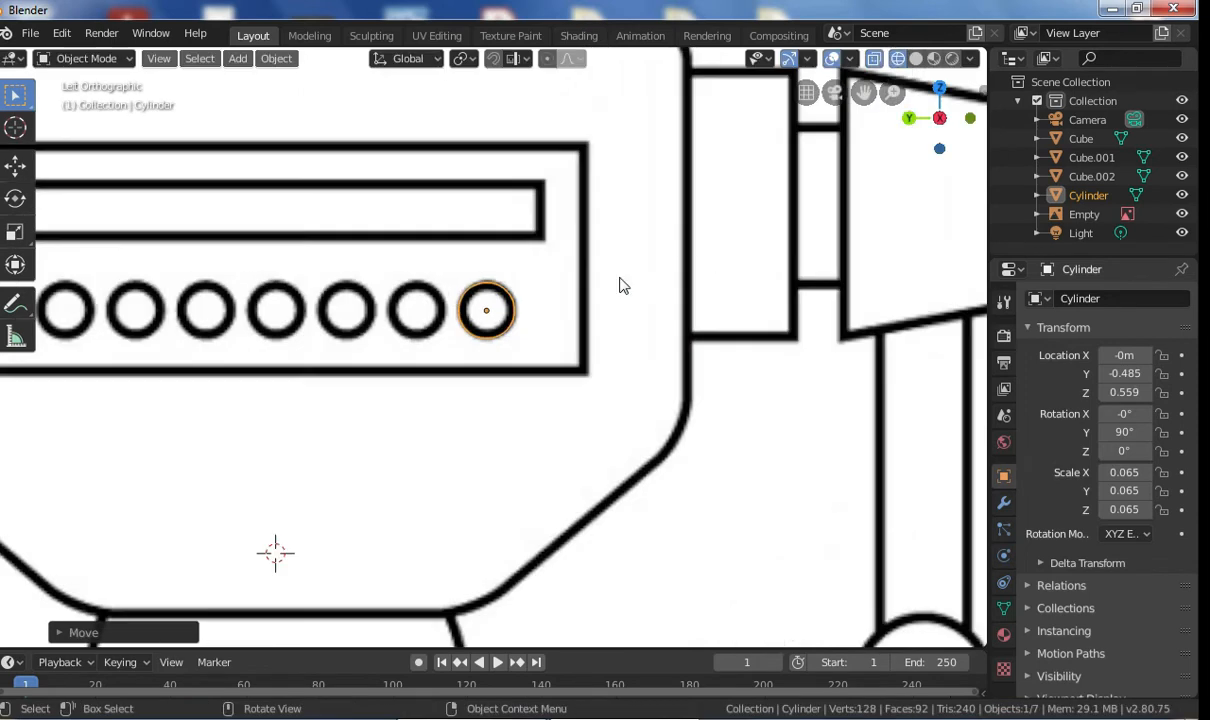
scroll(515, 293, "up", 1)
key("shift+d")
key("y")
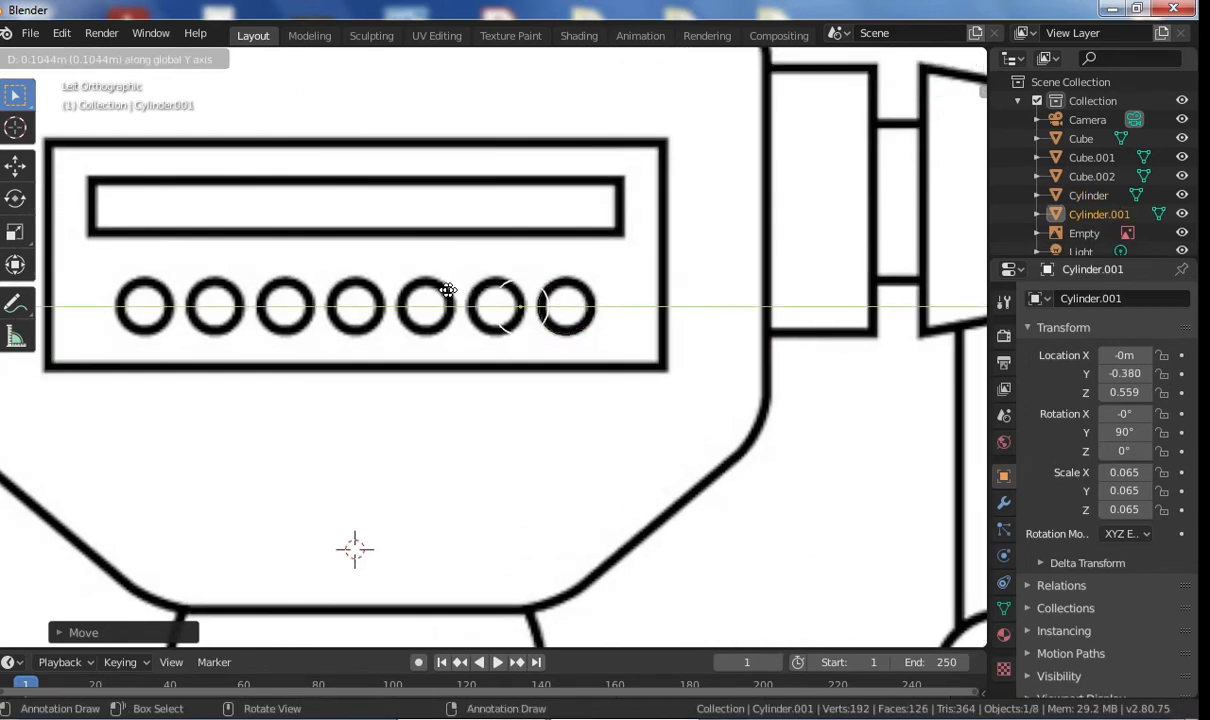
left_click(443, 298)
key("shift+d")
key("y")
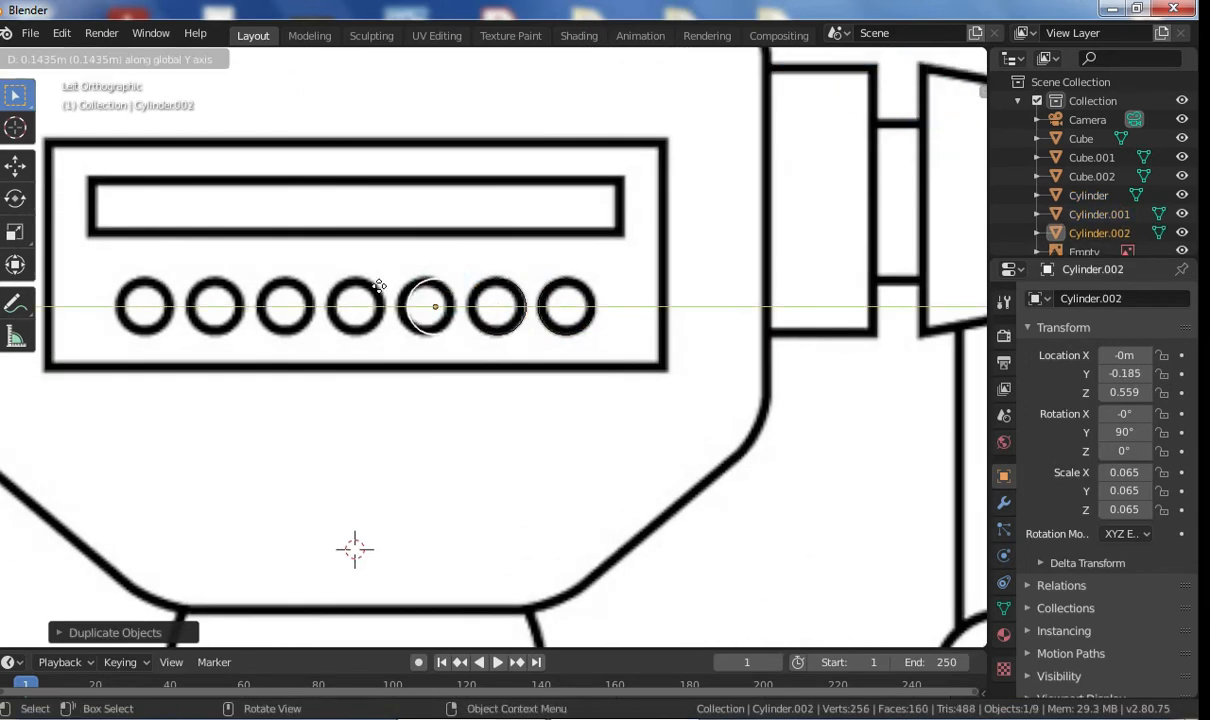
left_click(358, 285)
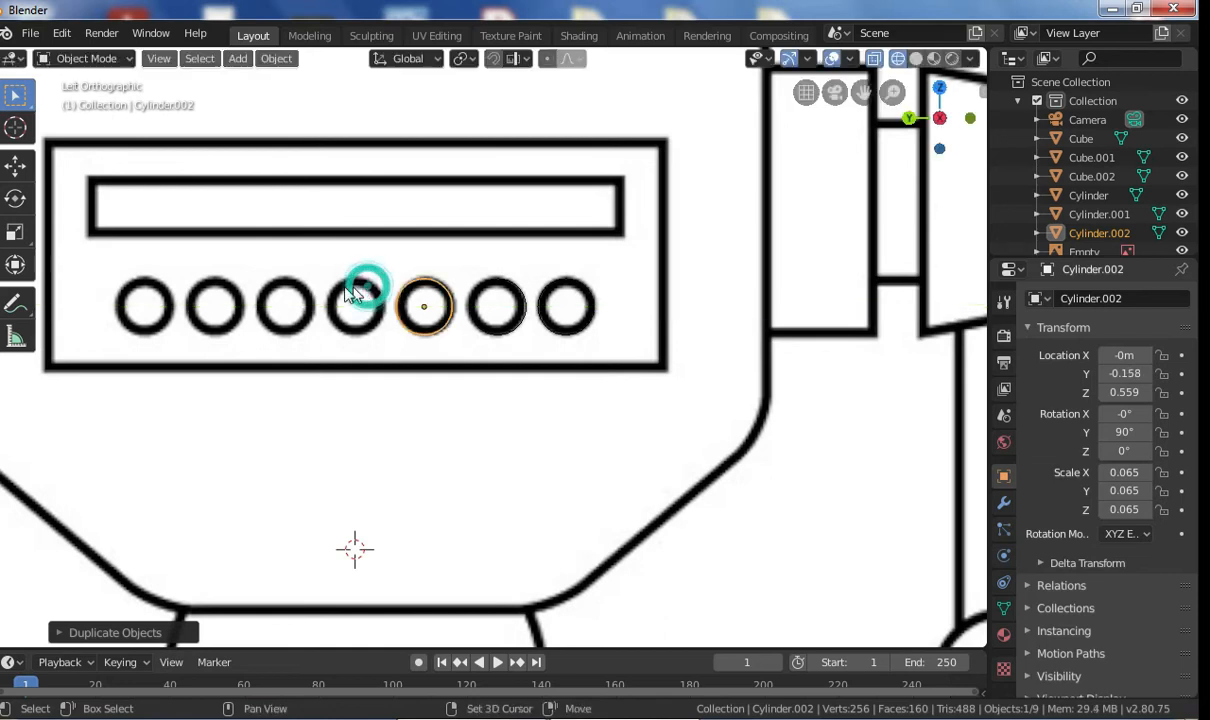
Step: Duplicate the button cylinder four more times along Y onto the remaining drawn circles, with the last at about Y 0.484
key("shift+d")
key("y")
left_click(273, 286)
key("shift+d")
key("y")
left_click(209, 293)
key("shift+d")
key("y")
left_click(104, 294)
key("shift+d")
key("y")
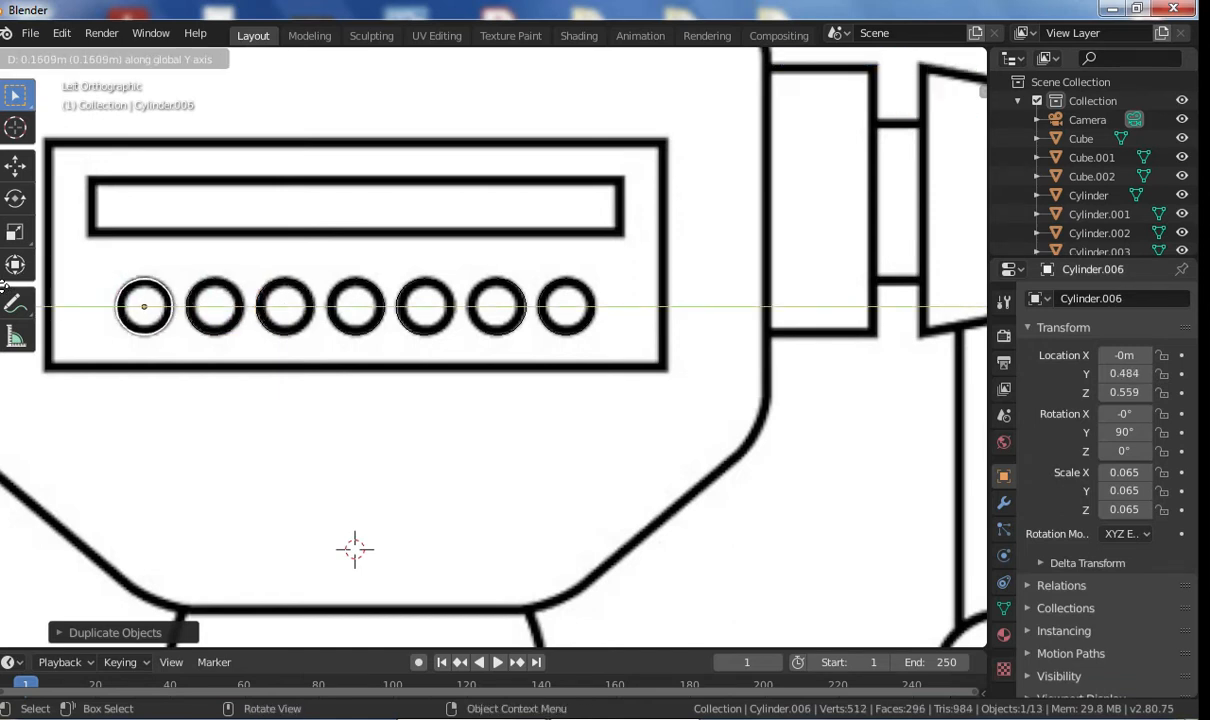
left_click(3, 288)
Step: Display the model with solid shading and view the row of chest buttons from an angle
middle_click_drag(332, 284, 411, 322)
scroll(411, 322, "down", 4)
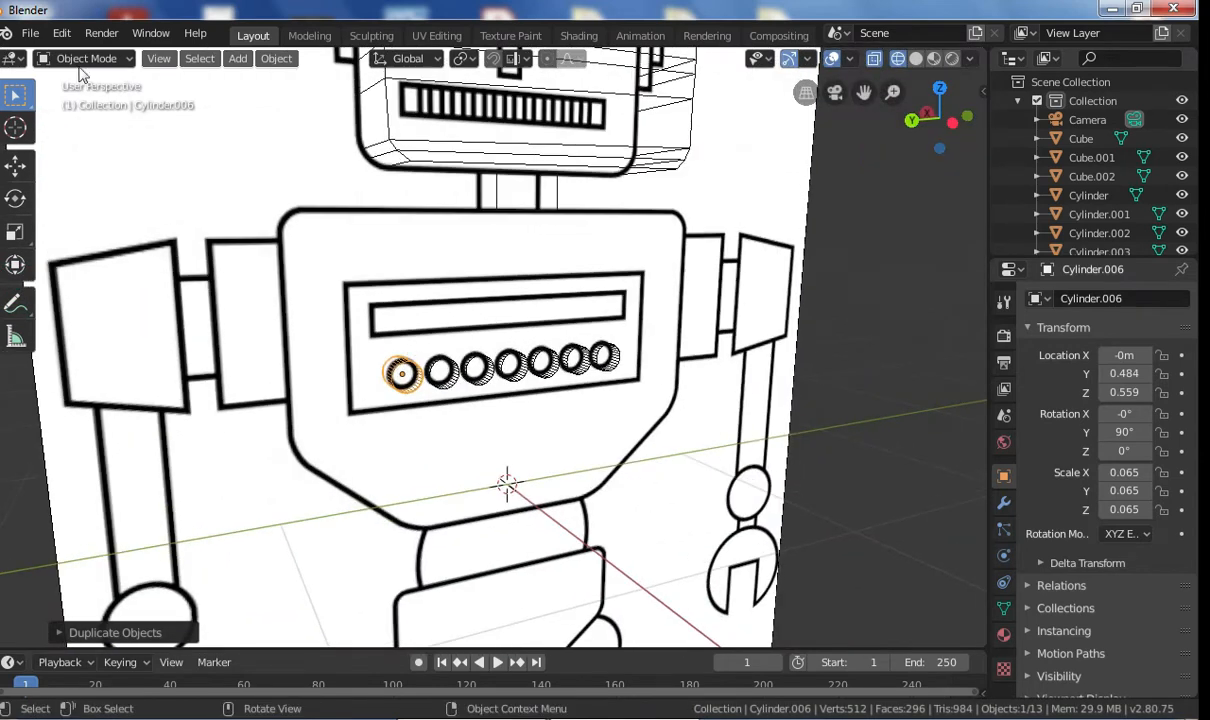
left_click(915, 58)
middle_click_drag(899, 262, 500, 349)
Step: Try to select the whole row of button cylinders from its two end cylinders
left_click(566, 364)
left_click(350, 377)
left_click(568, 367)
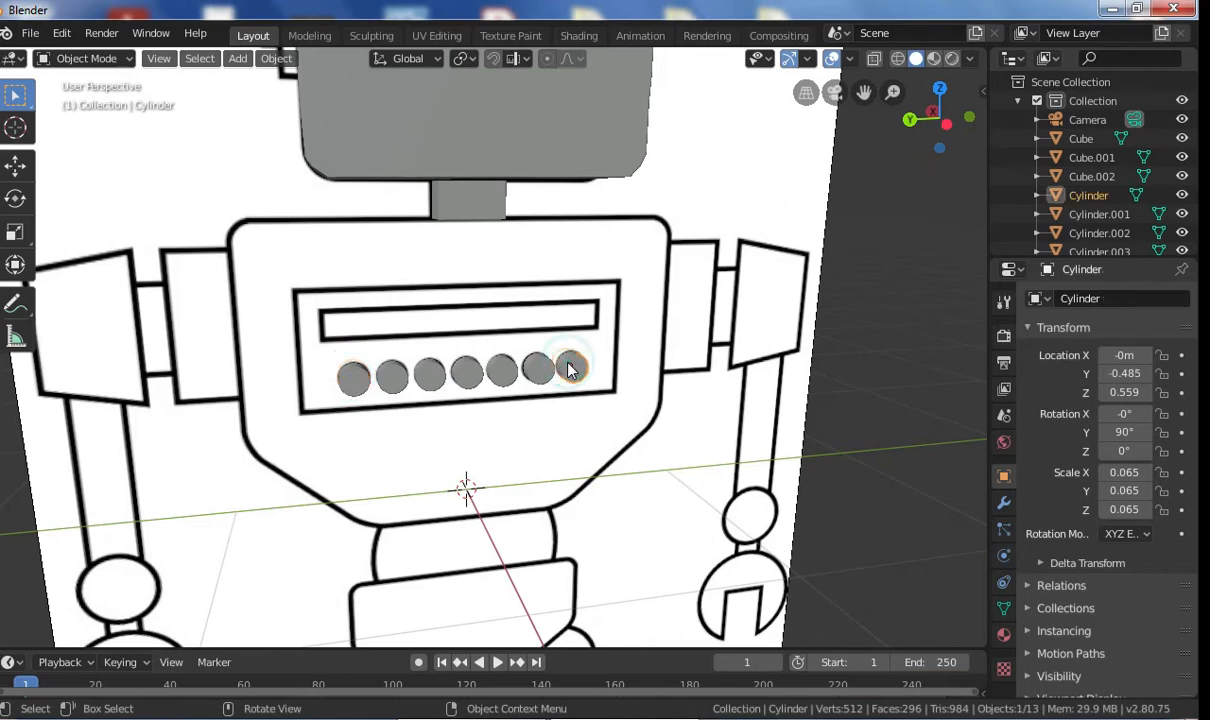
left_click(355, 378, "shift")
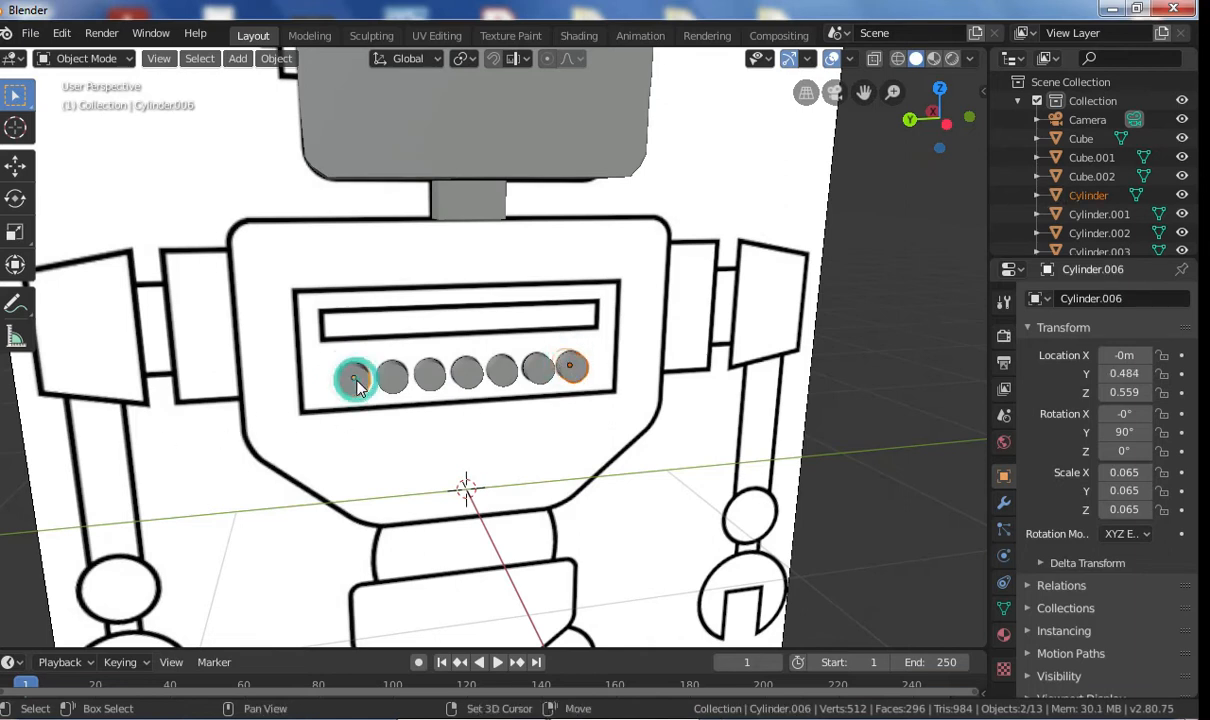
left_click(573, 369)
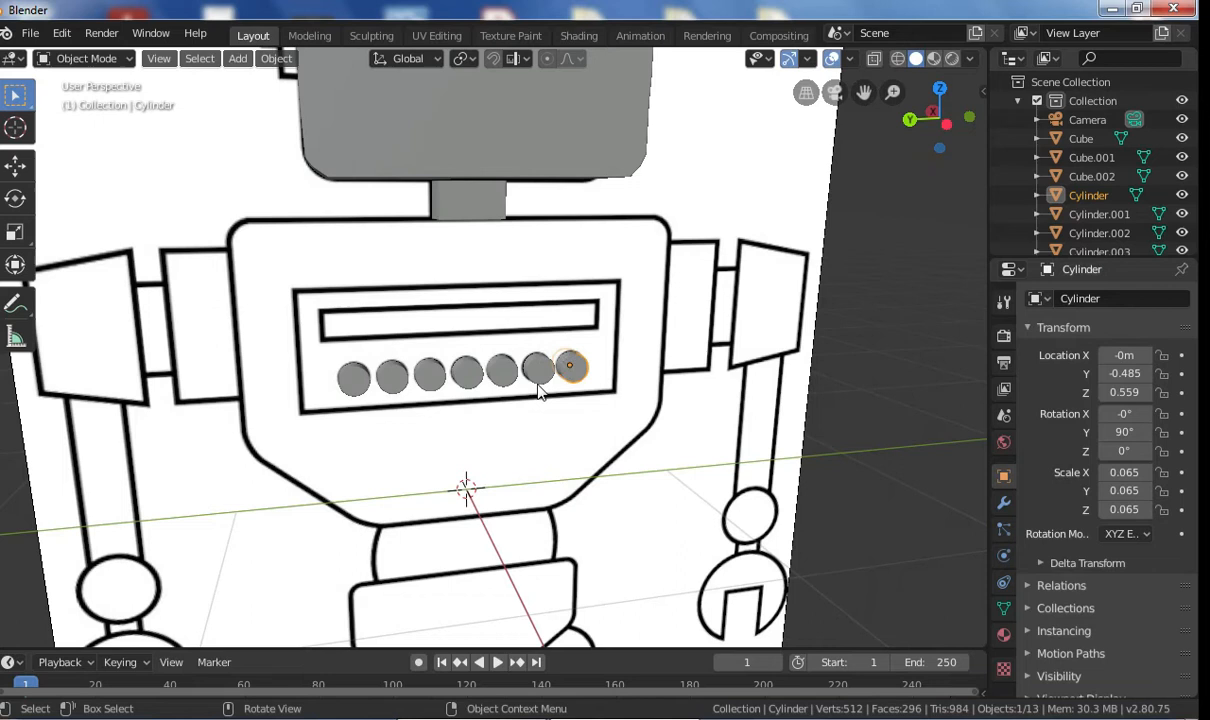
left_click(351, 380, "alt")
left_click(409, 373)
left_click(354, 381, "alt")
left_click(450, 377)
left_click(366, 383)
left_click(570, 376, "alt")
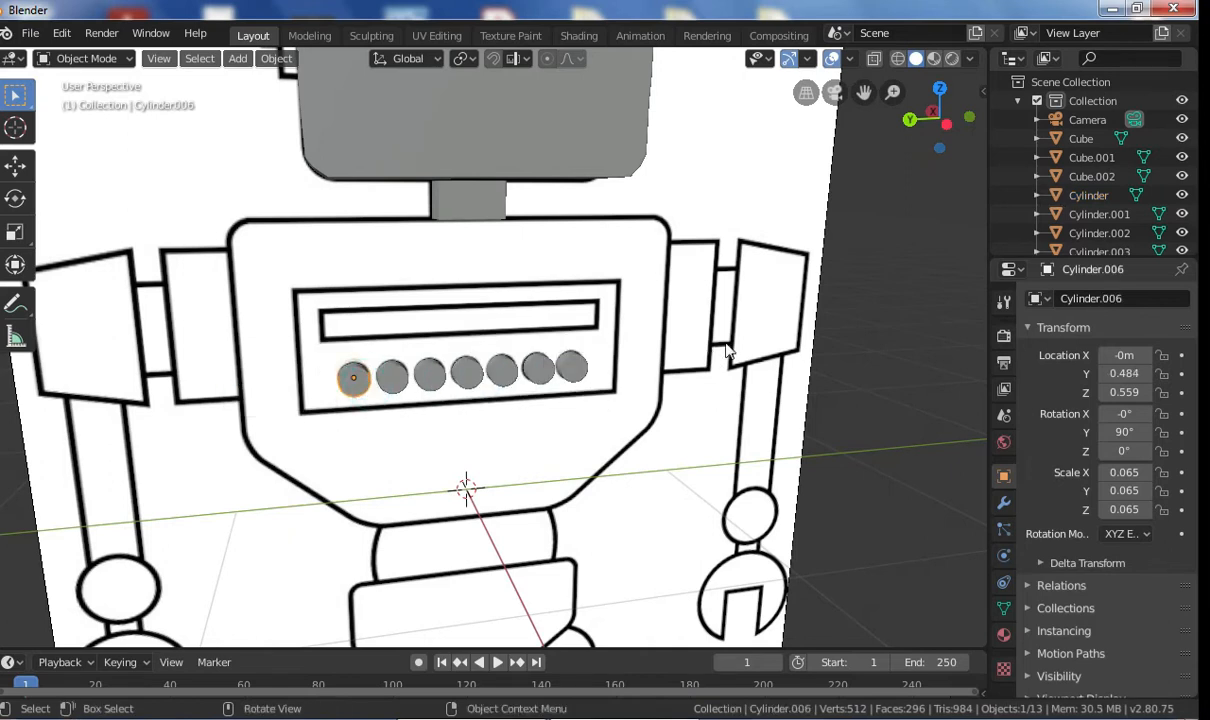
left_click(815, 341)
Step: Try a loop selection on the front rim of the button cylinder at Y 0.323 in Edit Mode and return to Object Mode
left_click(100, 58)
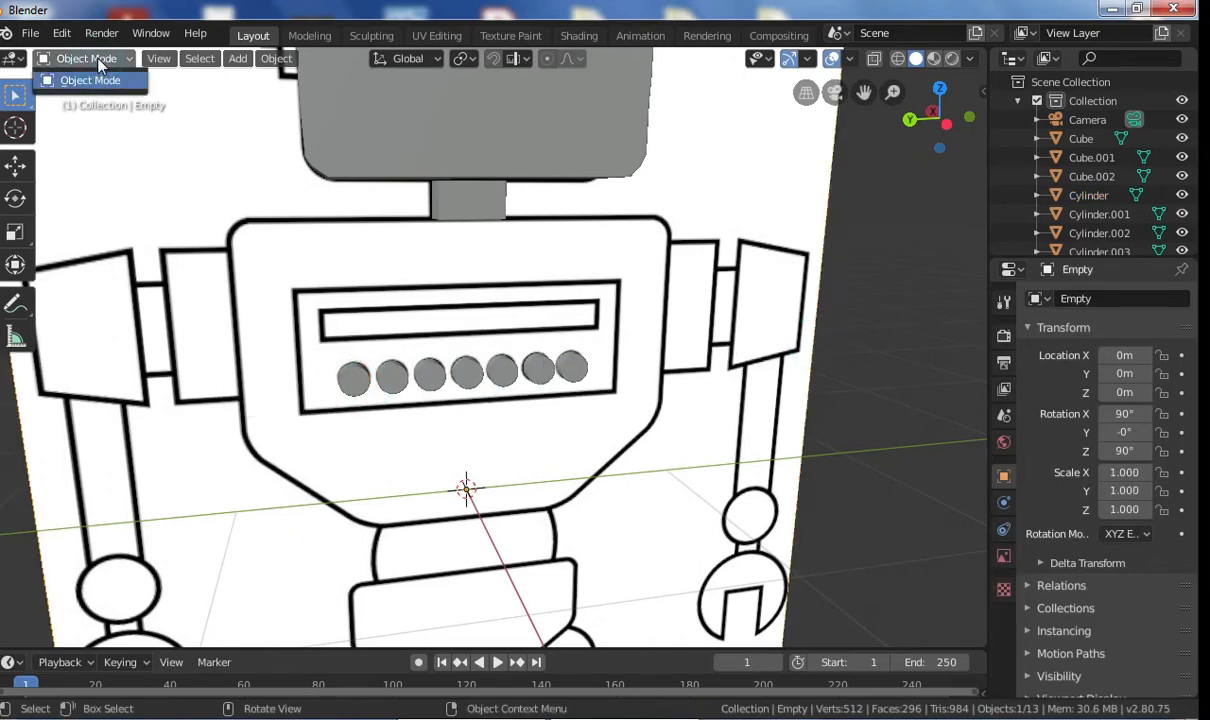
left_click(392, 376)
left_click(88, 58)
left_click(95, 101)
middle_click_drag(95, 101, 517, 408)
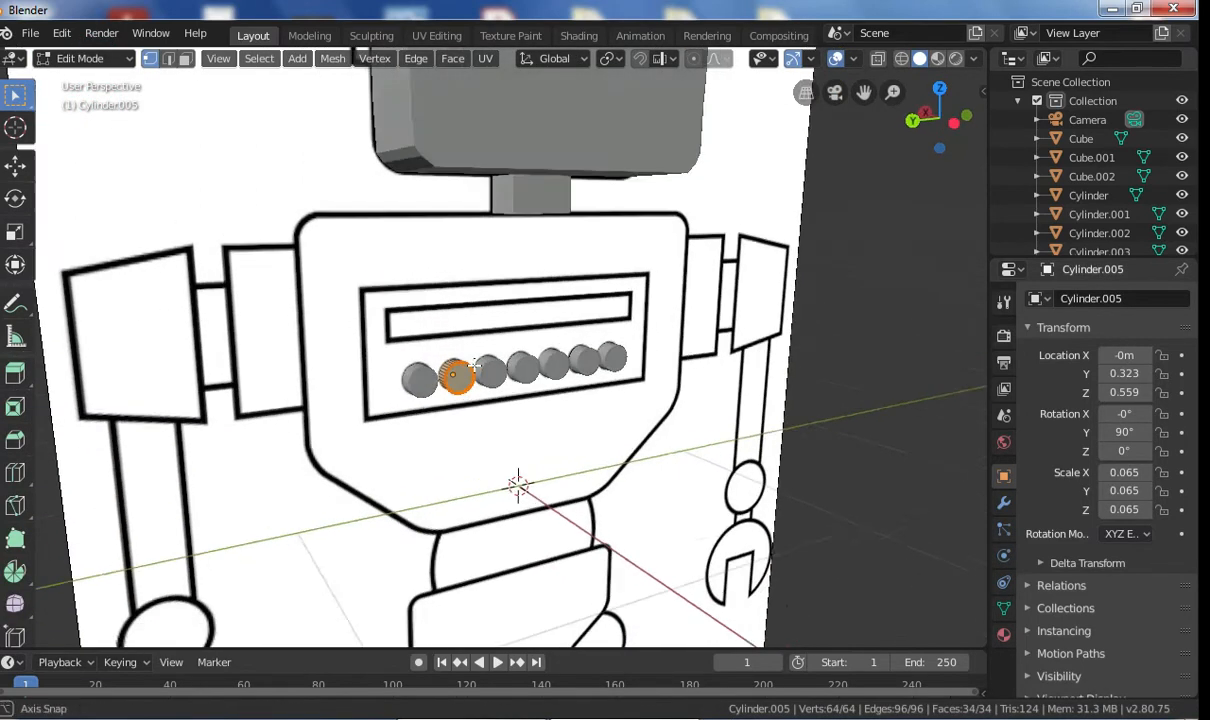
scroll(460, 362, "up", 7)
left_click(266, 351)
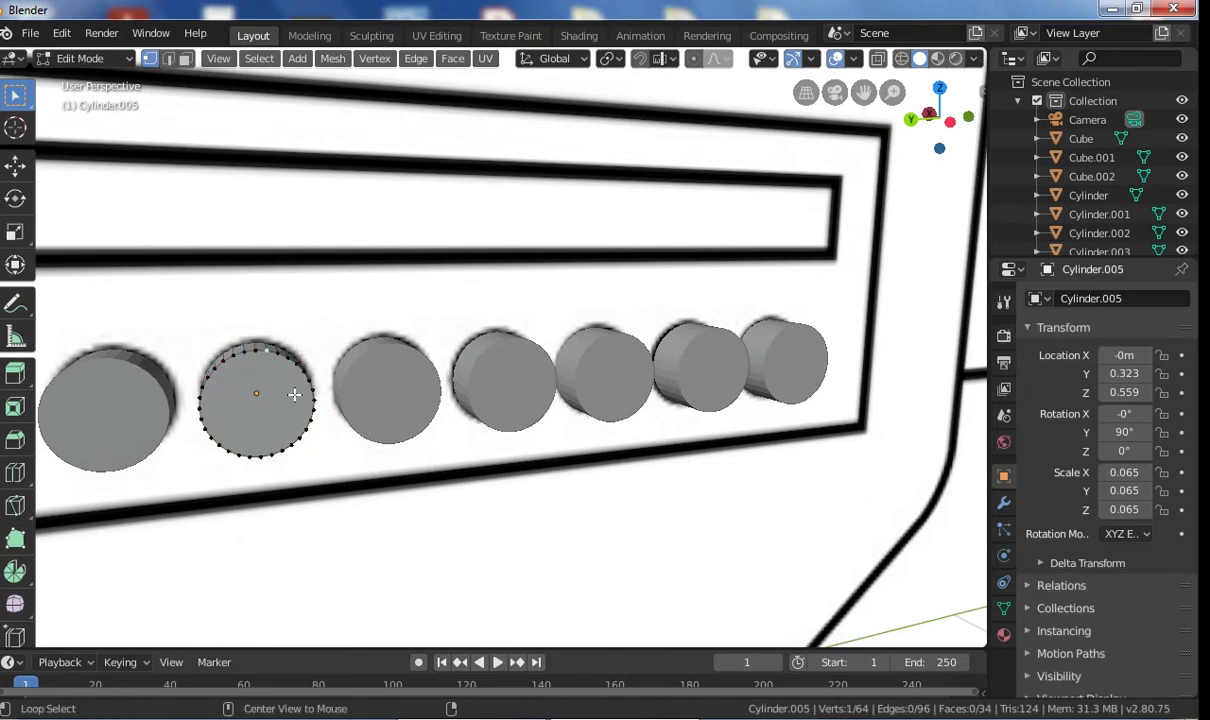
left_click(297, 360, "alt")
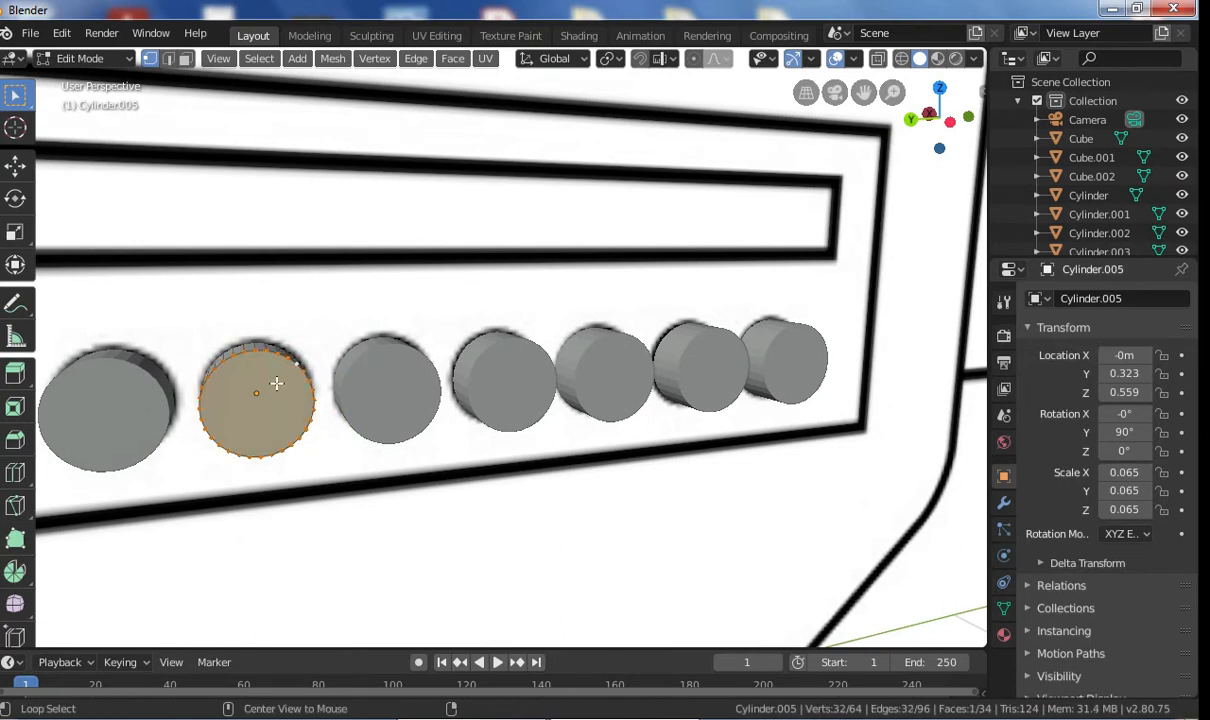
scroll(450, 306, "down", 5)
left_click(879, 231)
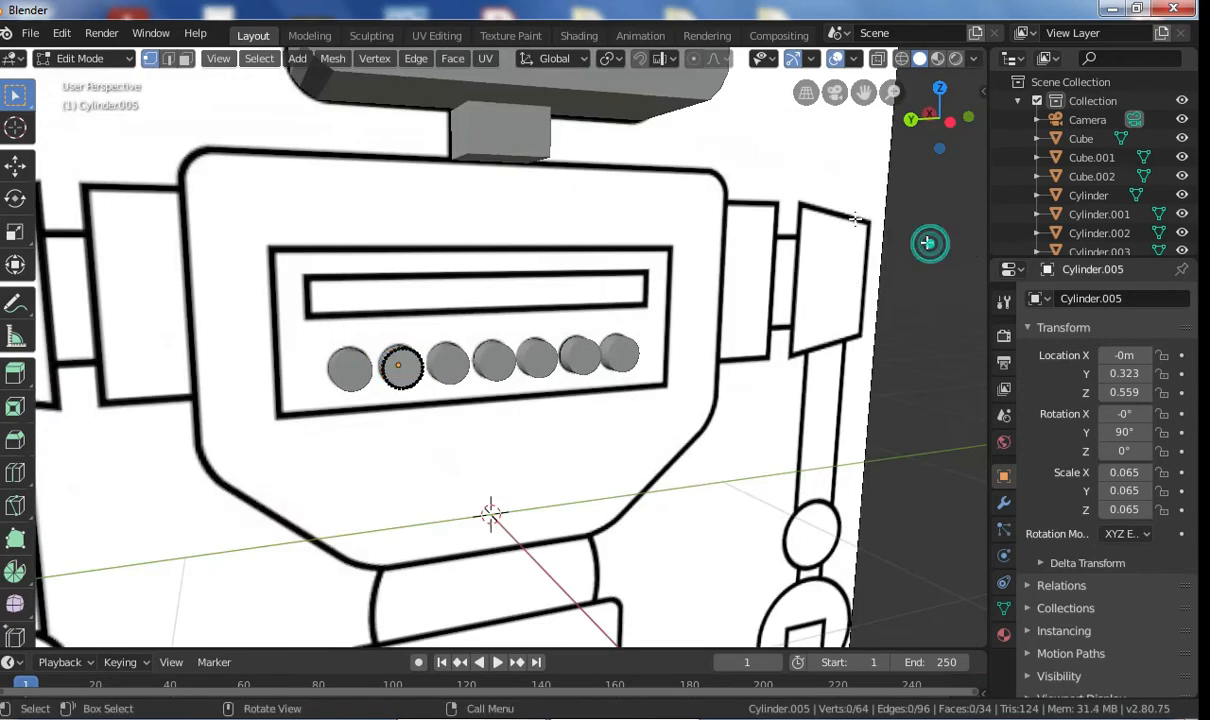
left_click(78, 59)
left_click(78, 80)
Step: Select the reference image and all seven button cylinders together
scroll(392, 343, "down", 4)
left_click(697, 335)
middle_click_drag(697, 335, 430, 320)
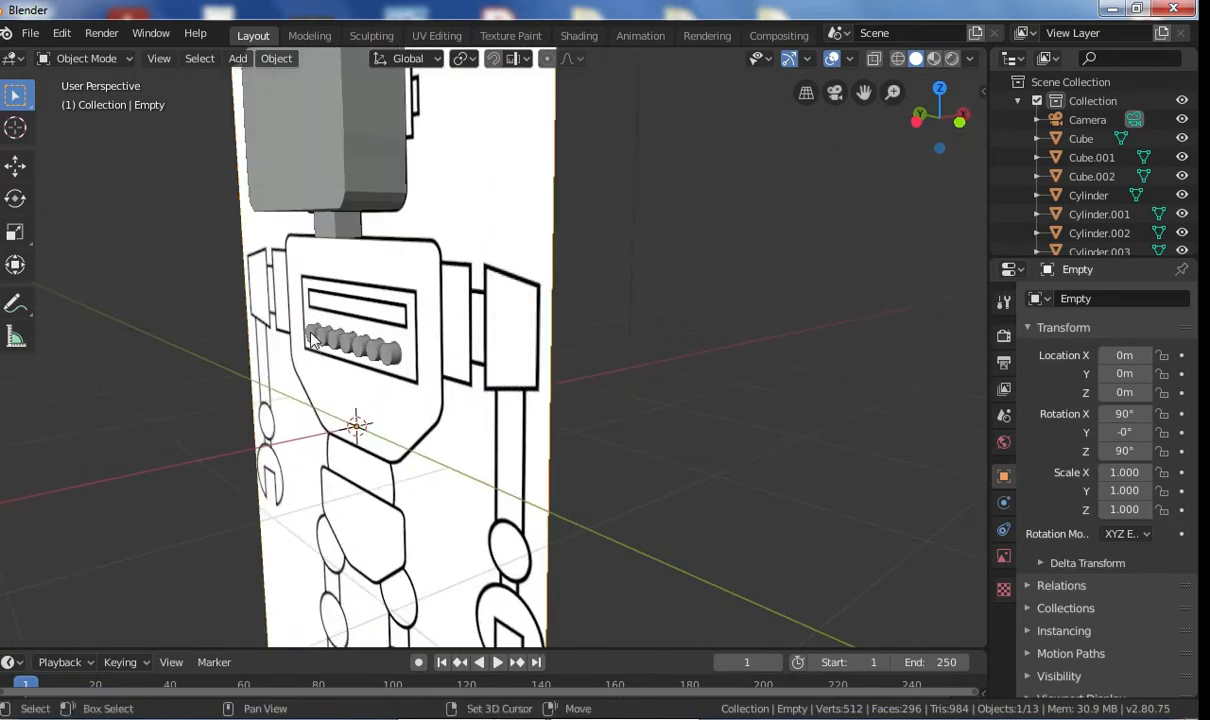
left_click(320, 335)
left_click(333, 345, "shift")
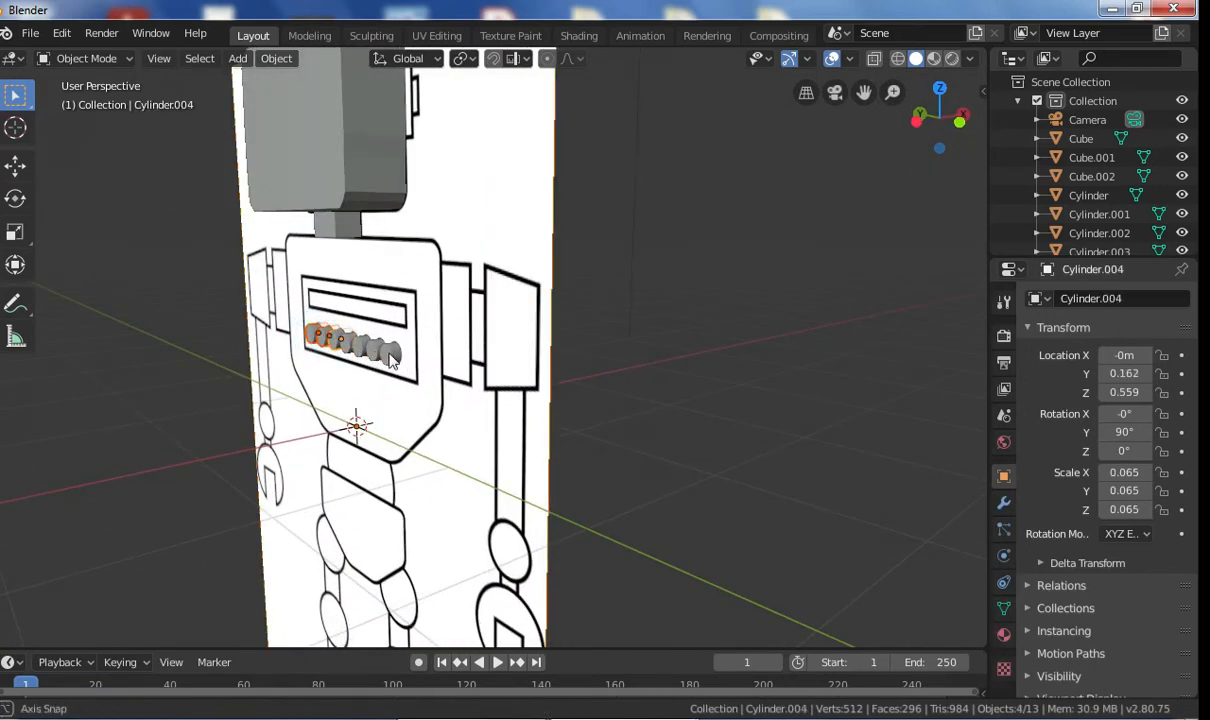
scroll(312, 365, "up", 4)
left_click(308, 353, "shift")
left_click(340, 357, "shift")
left_click(375, 360, "shift")
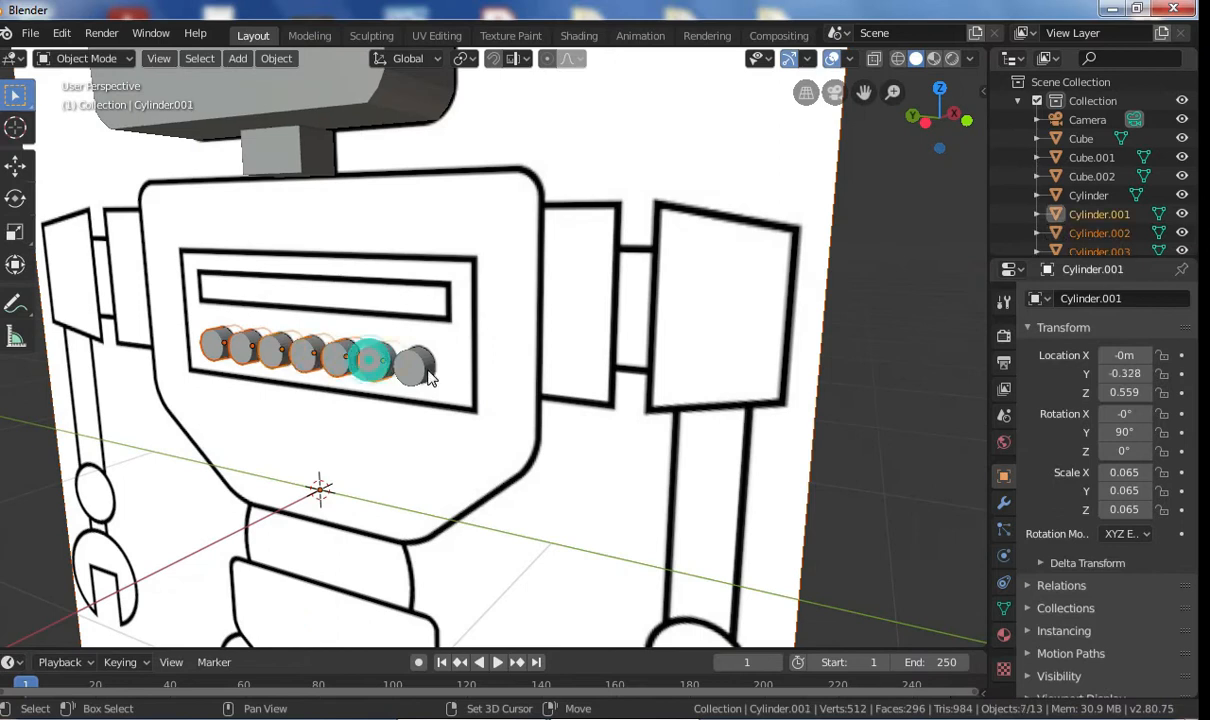
left_click(412, 364, "shift")
middle_click_drag(410, 372, 320, 385)
key("g")
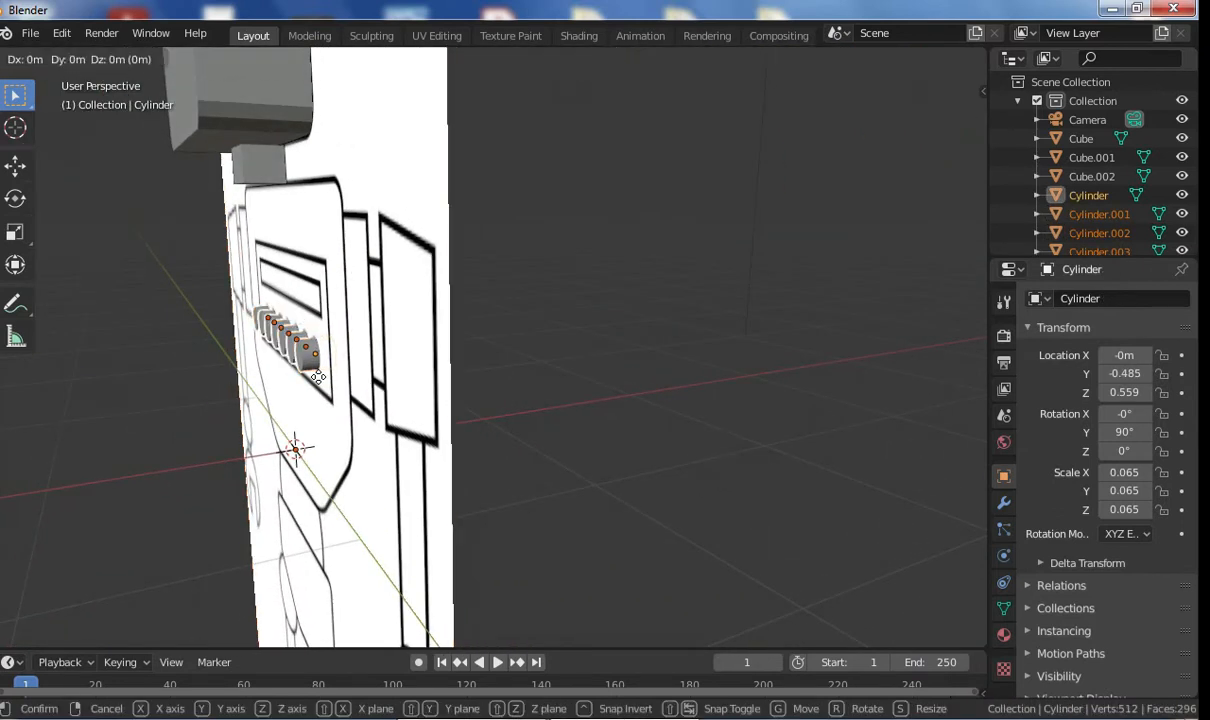
key("x")
right_click(305, 377)
middle_click_drag(380, 334, 284, 321)
key("g")
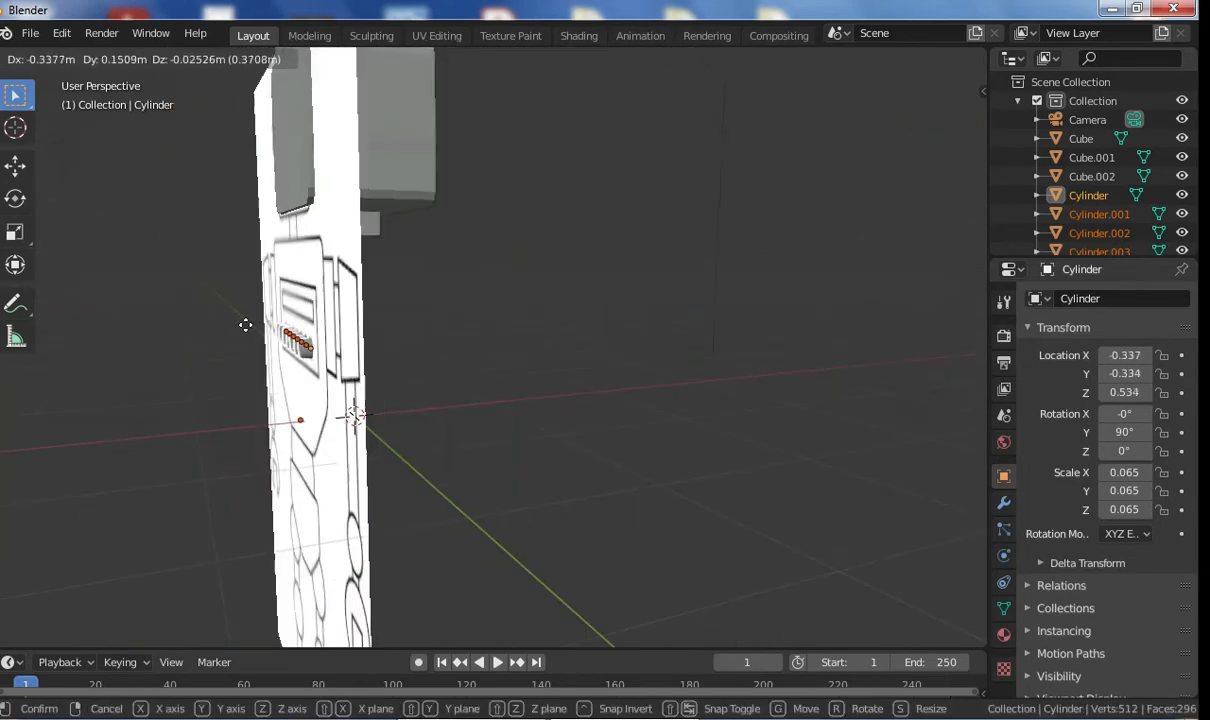
right_click(337, 352)
middle_click_drag(337, 352, 594, 167)
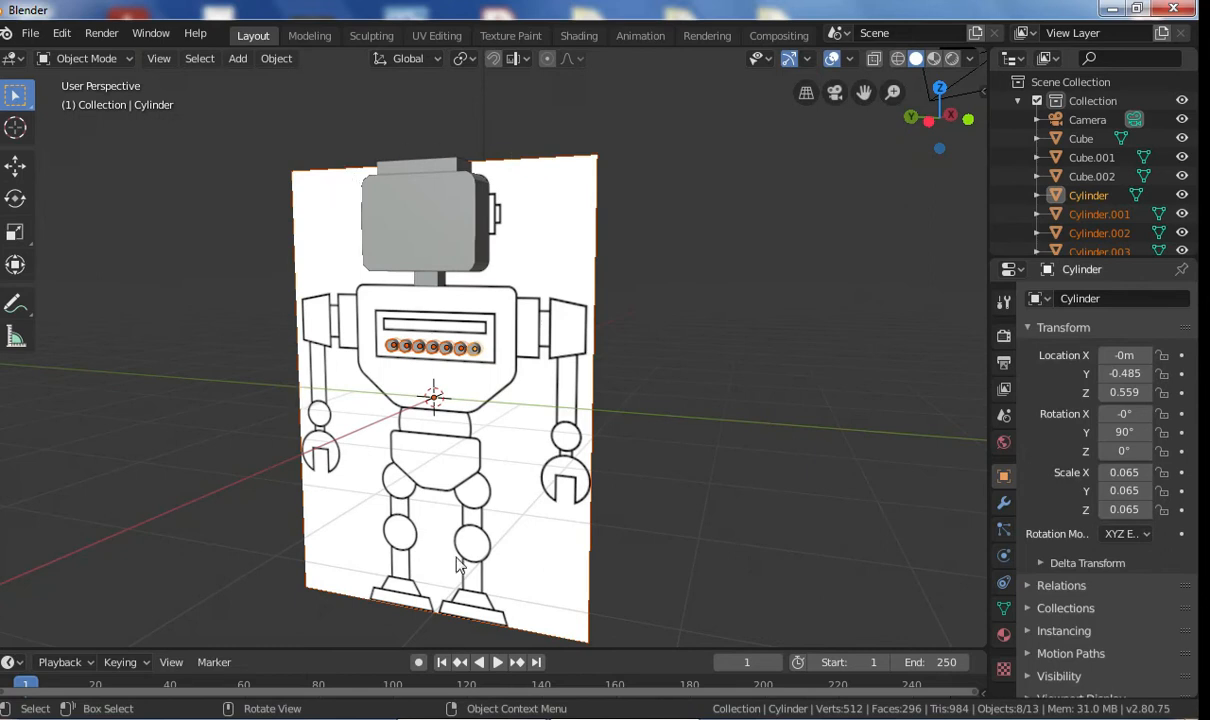
Step: Remove the reference image from the selection and try to move the seven button cylinders along the X axis
left_click(565, 190, "shift")
left_click(566, 190, "shift")
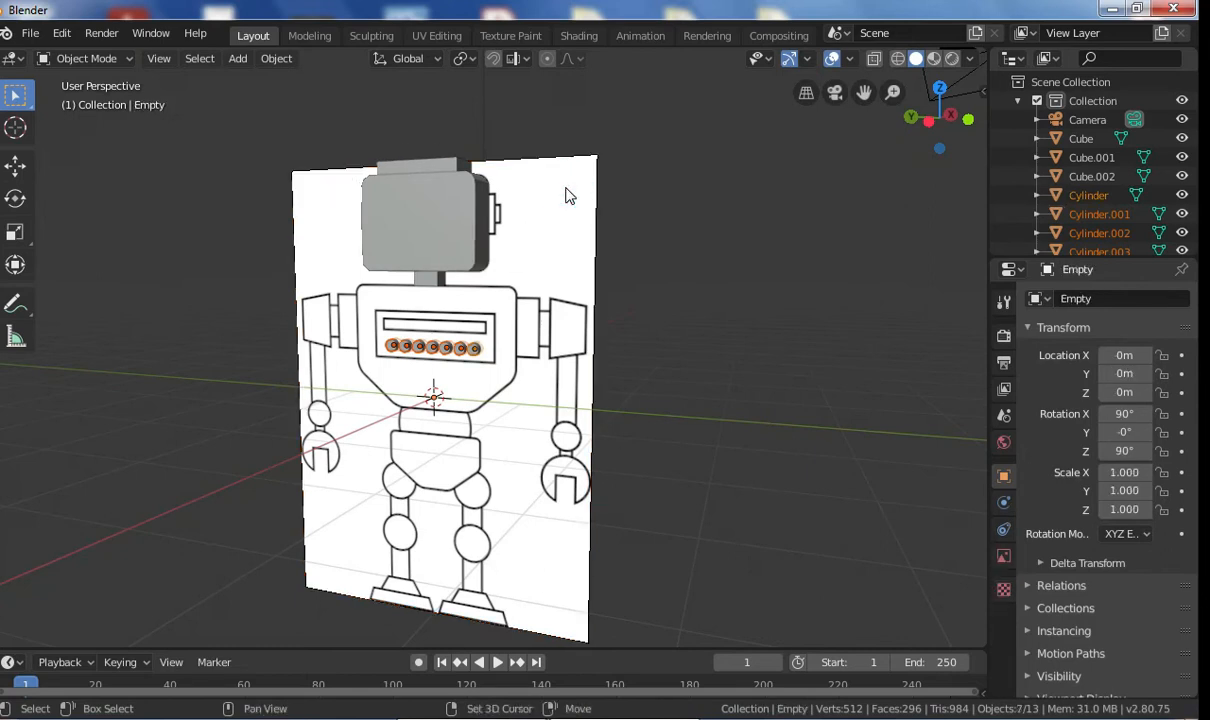
middle_click_drag(540, 255, 316, 267)
key("g")
key("x")
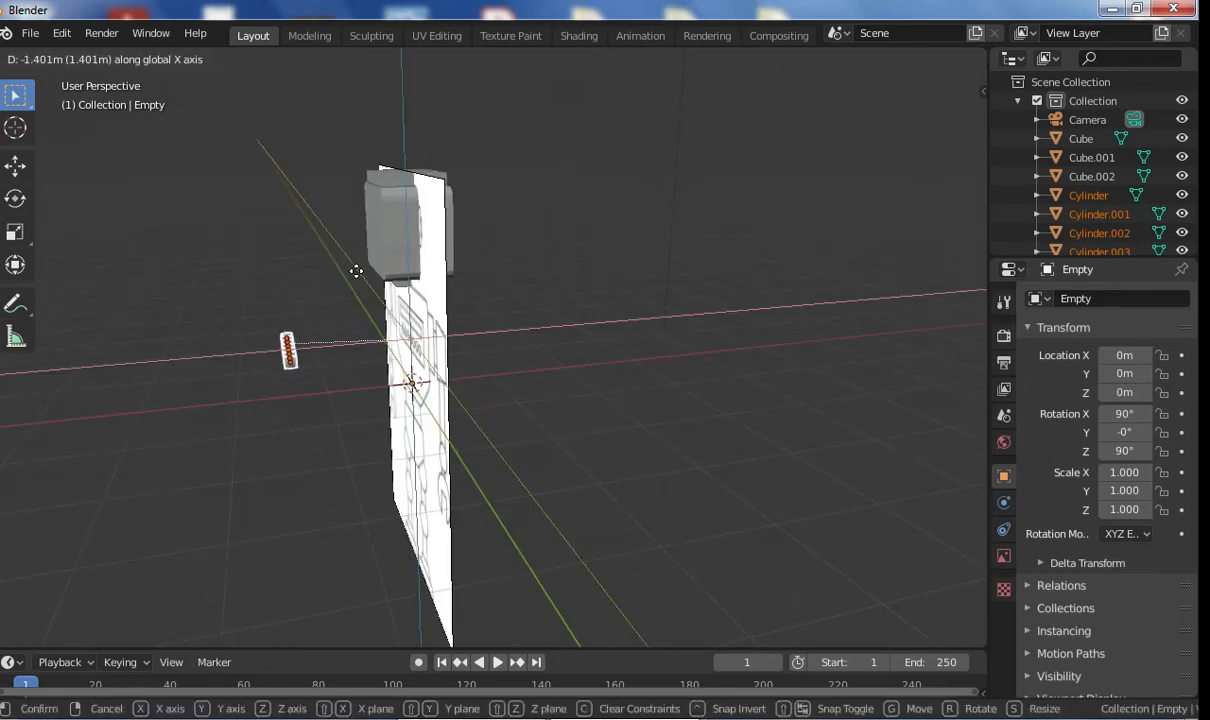
right_click(272, 274)
middle_click_drag(392, 260, 672, 248)
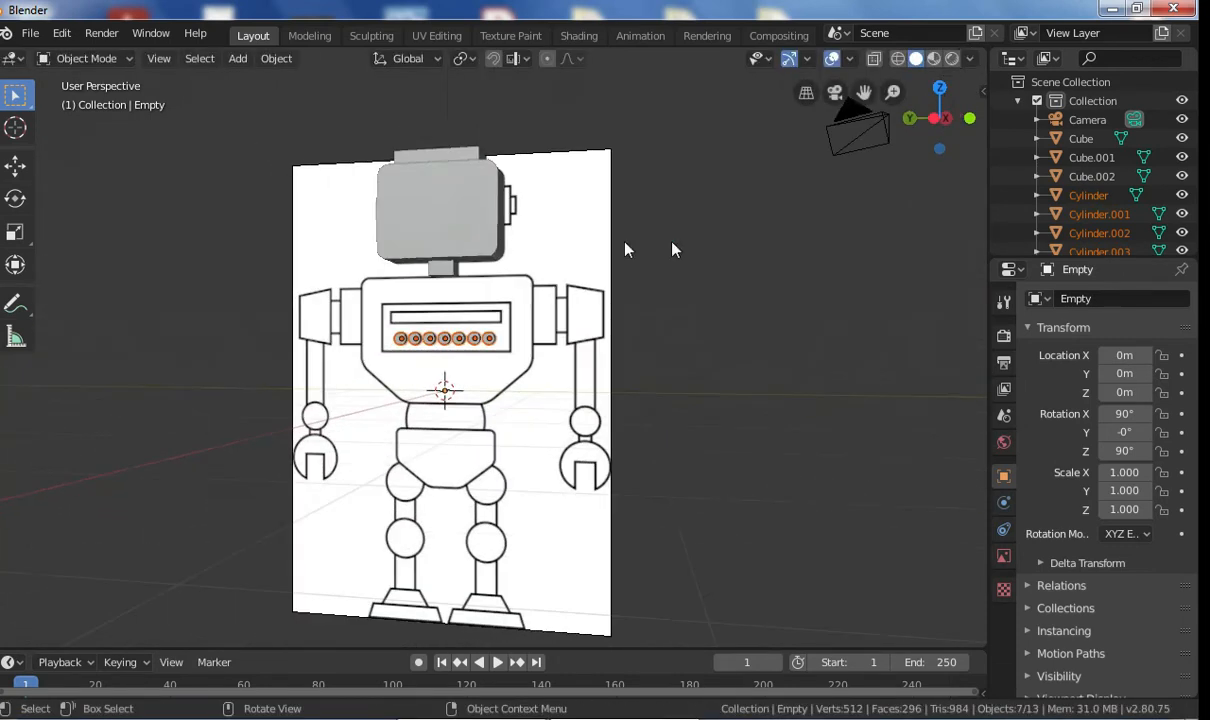
Step: Switch to the Left Orthographic view, add a cube and scale it down to 0.293
scroll(660, 272, "down", 2)
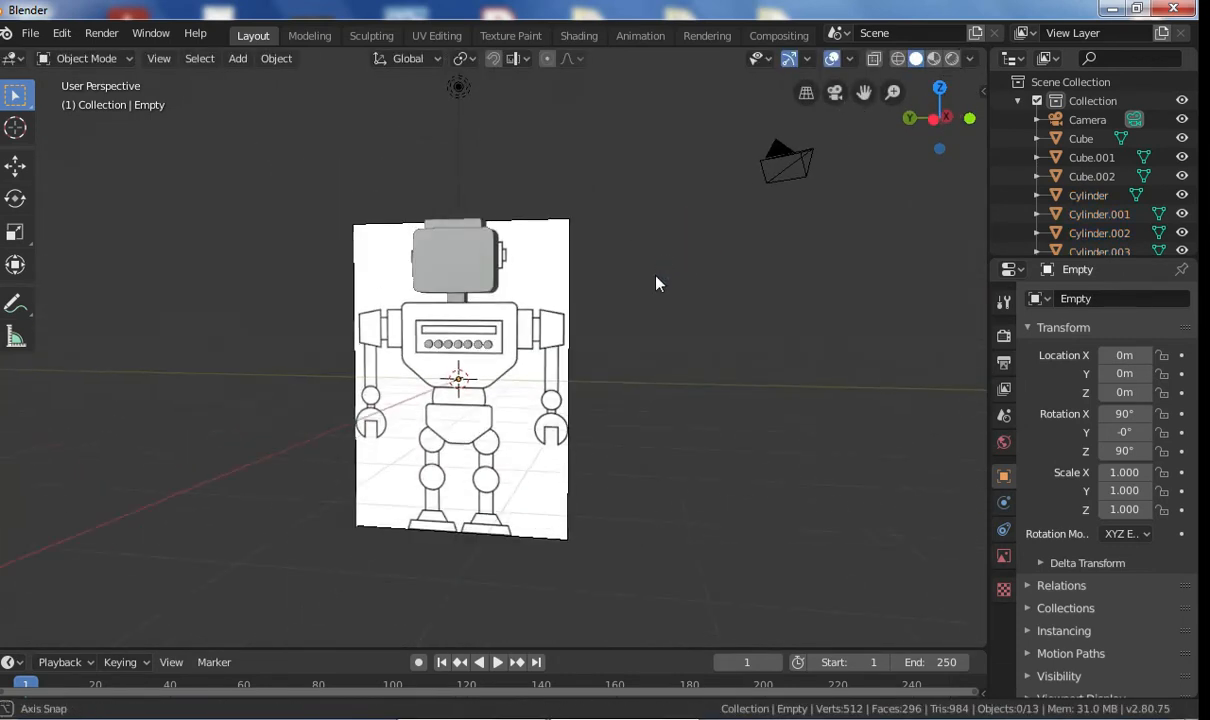
left_click(931, 120)
scroll(652, 300, "up", 5)
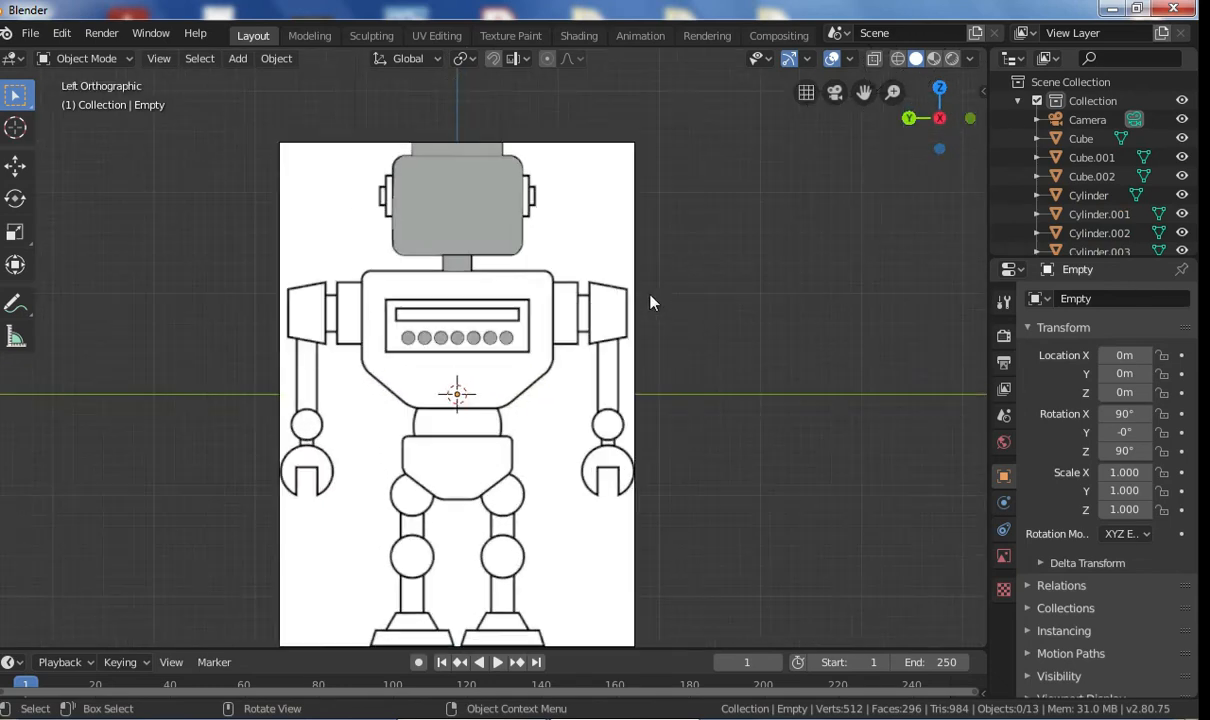
scroll(621, 175, "up", 3)
middle_click_drag(610, 205, 378, 229, "shift")
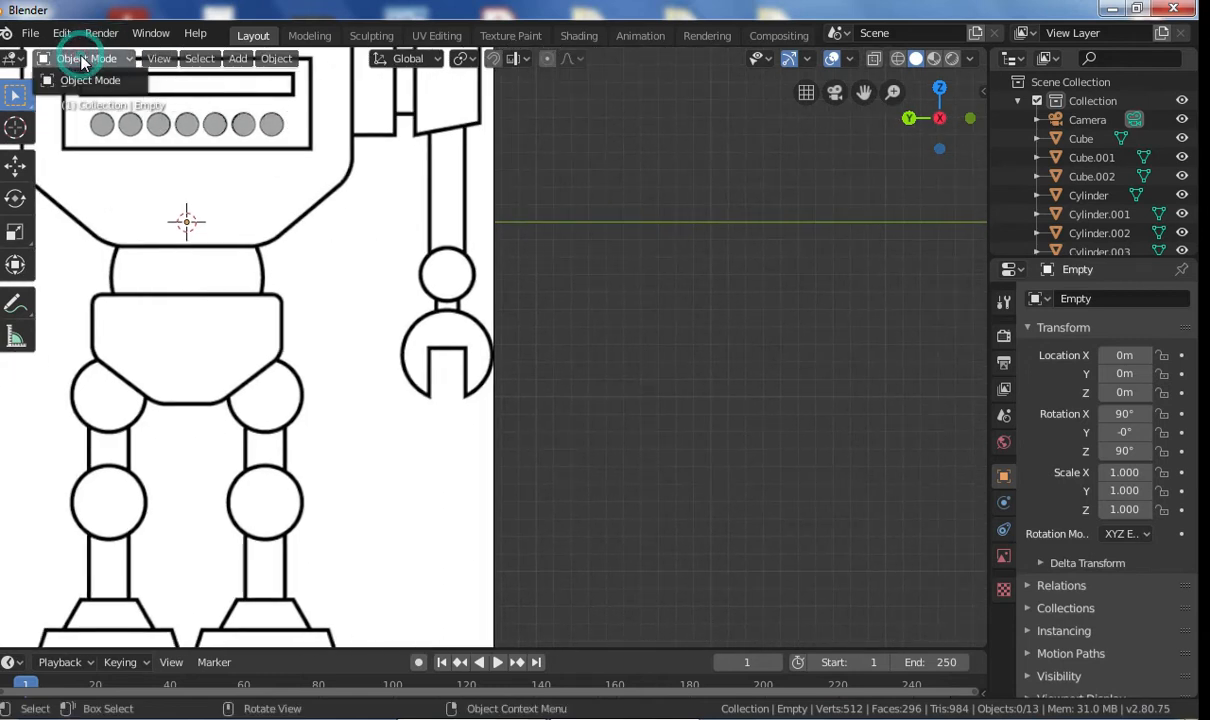
left_click(238, 58)
mouse_move(274, 84)
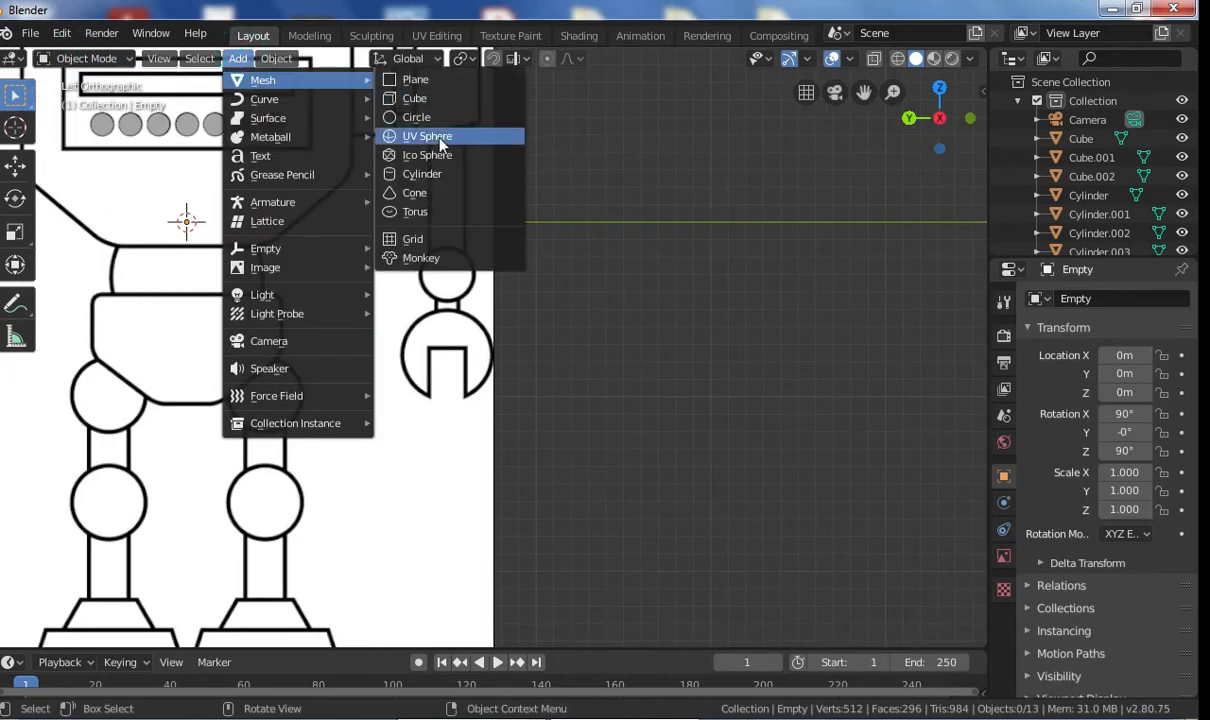
left_click(419, 99)
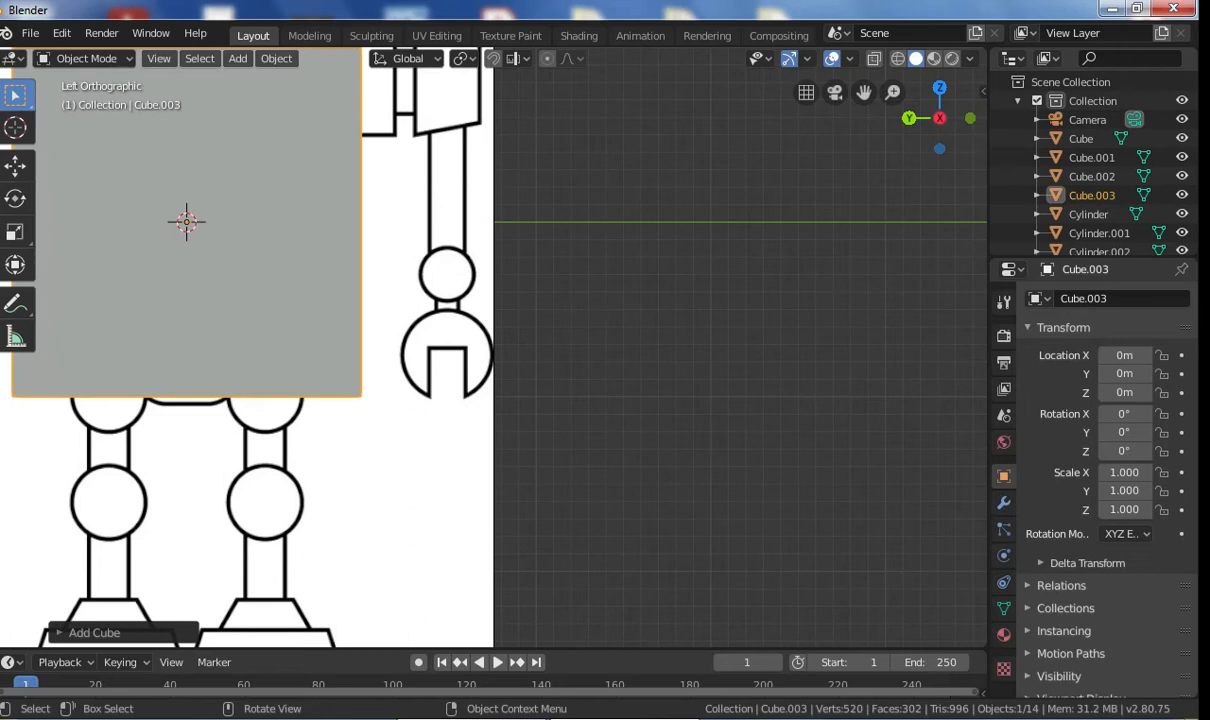
key("s")
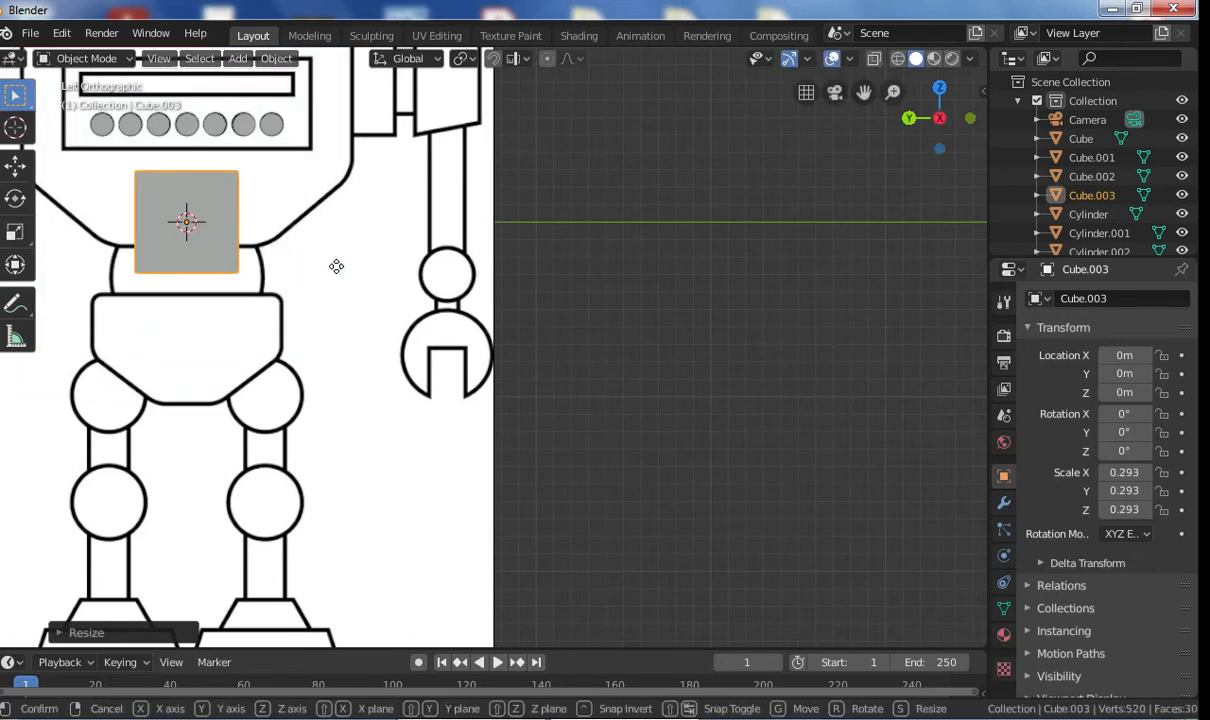
Step: Move the cube to Y -1.450 and Z -0.319, just above the claw hand on the negative Y side
key("y")
left_click(578, 327)
key("g")
key("z")
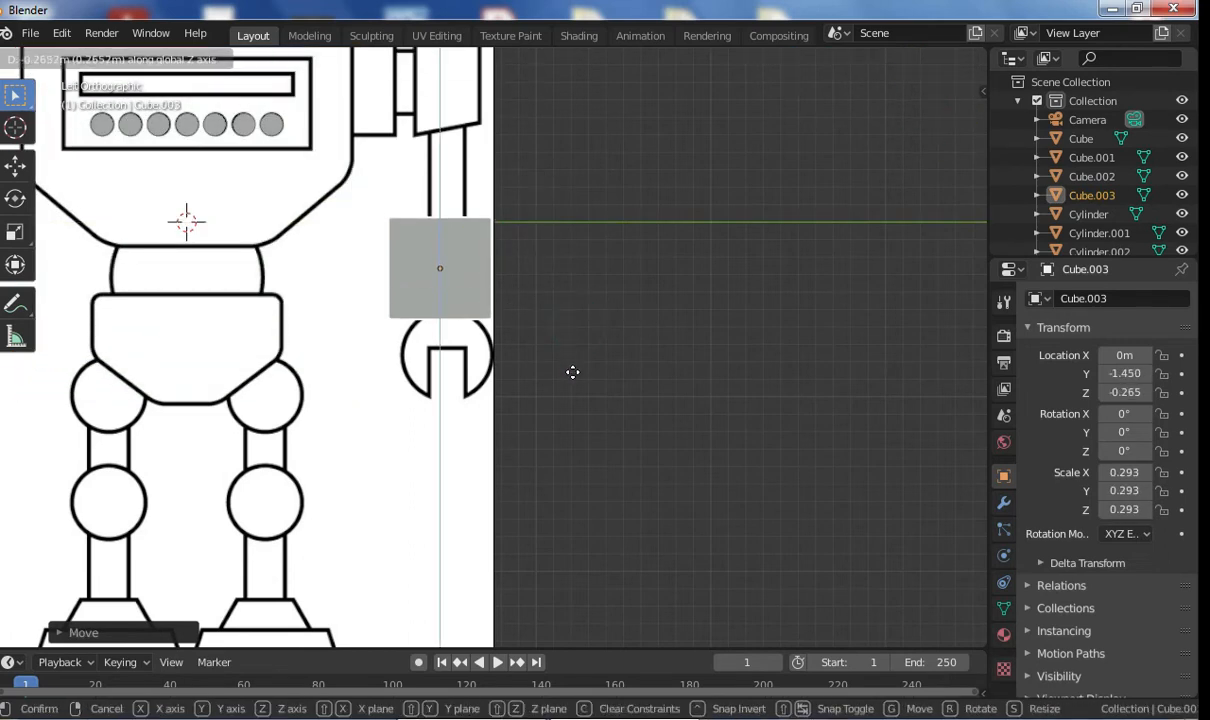
left_click(576, 386)
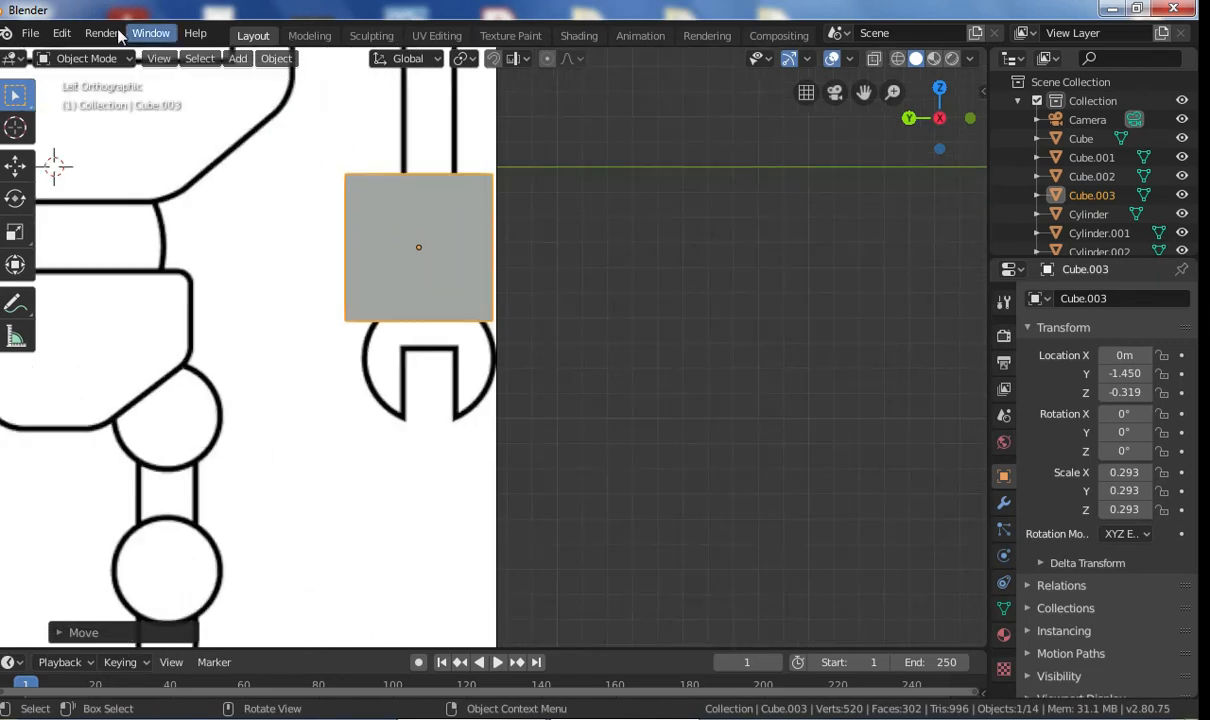
Step: In Edit Mode with X-ray enabled, move all of the cube's vertices along Z and Y until they cover the claw drawing
left_click(105, 58)
left_click(85, 101)
left_click(397, 201)
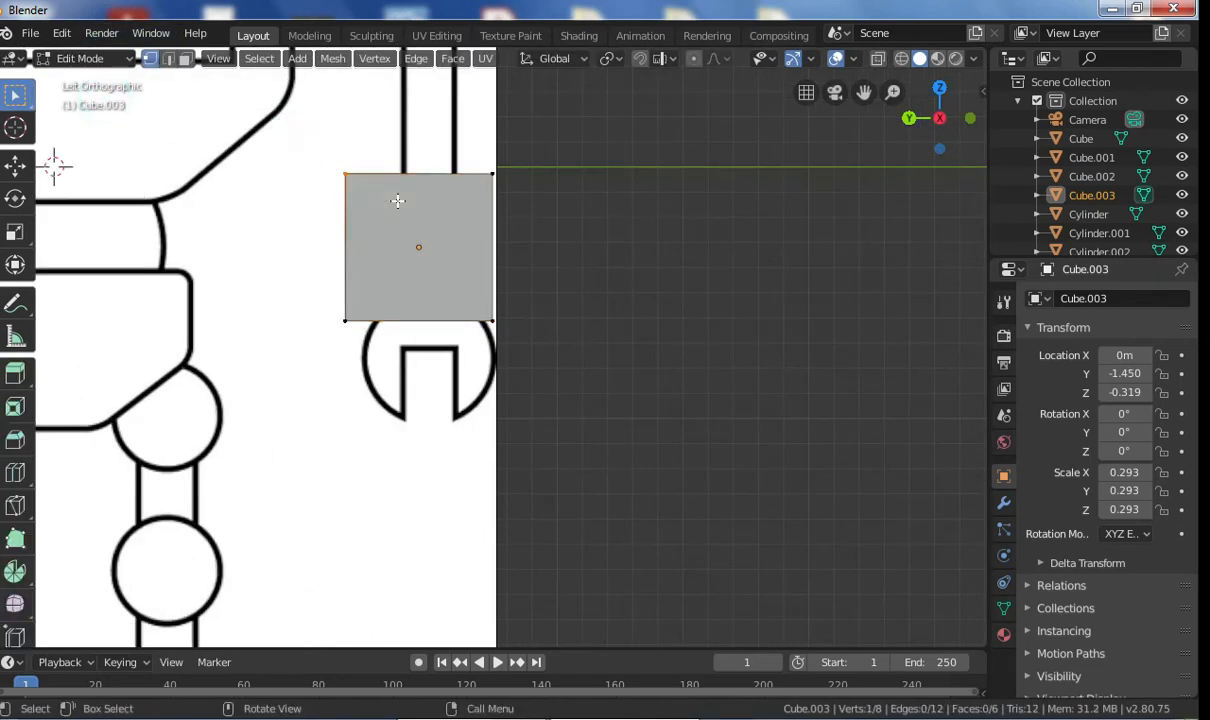
left_click(878, 58)
left_click_drag(292, 135, 564, 355)
key("g")
key("z")
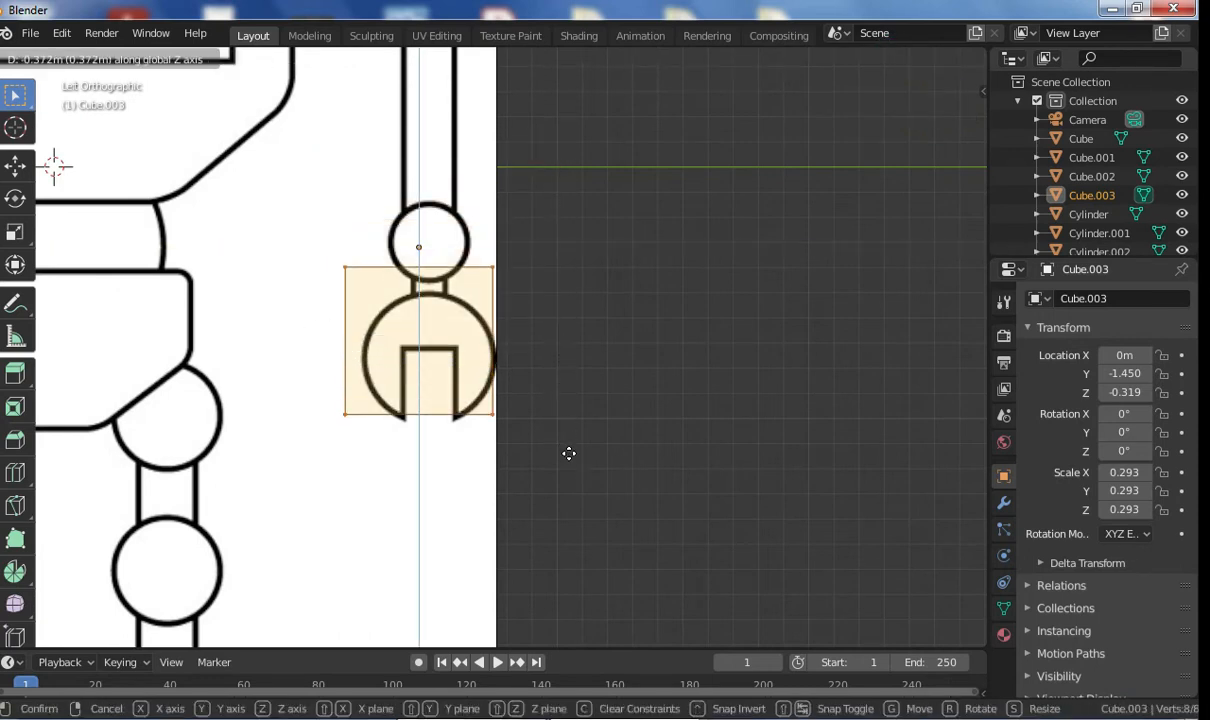
left_click(576, 442)
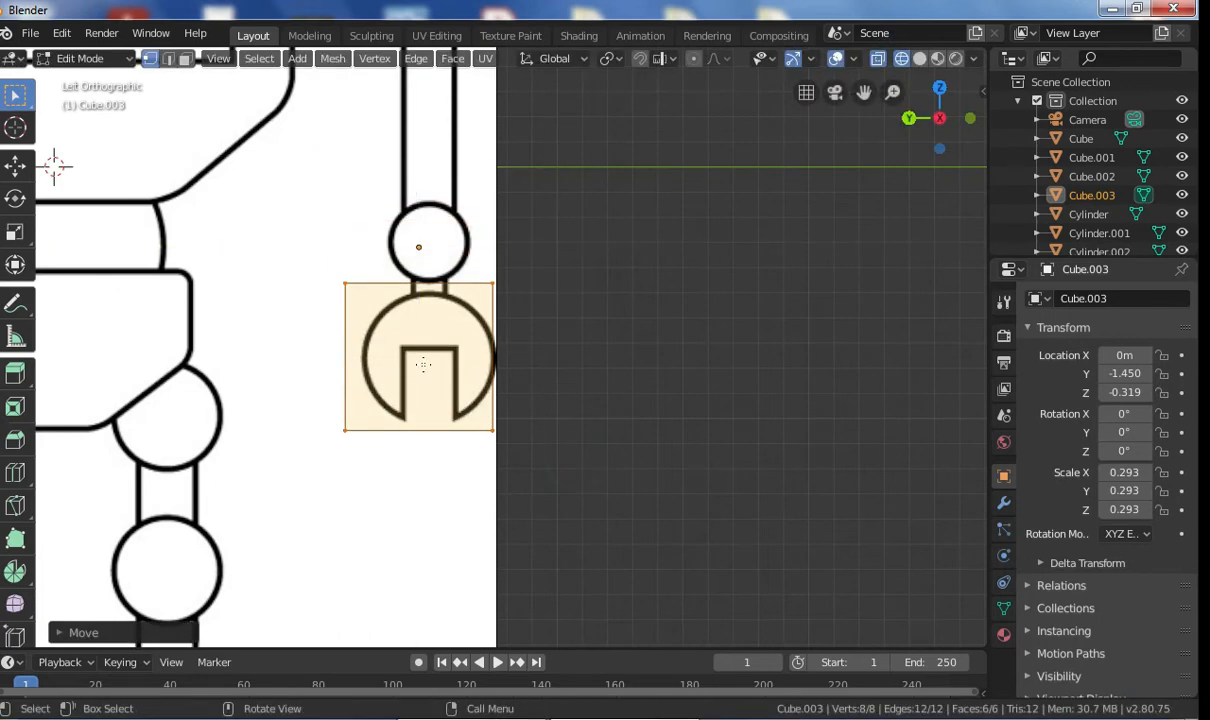
key("g")
key("y")
left_click(449, 358)
Step: Add two horizontal loop cuts across the upper part of the claw cube
scroll(387, 325, "down", 3)
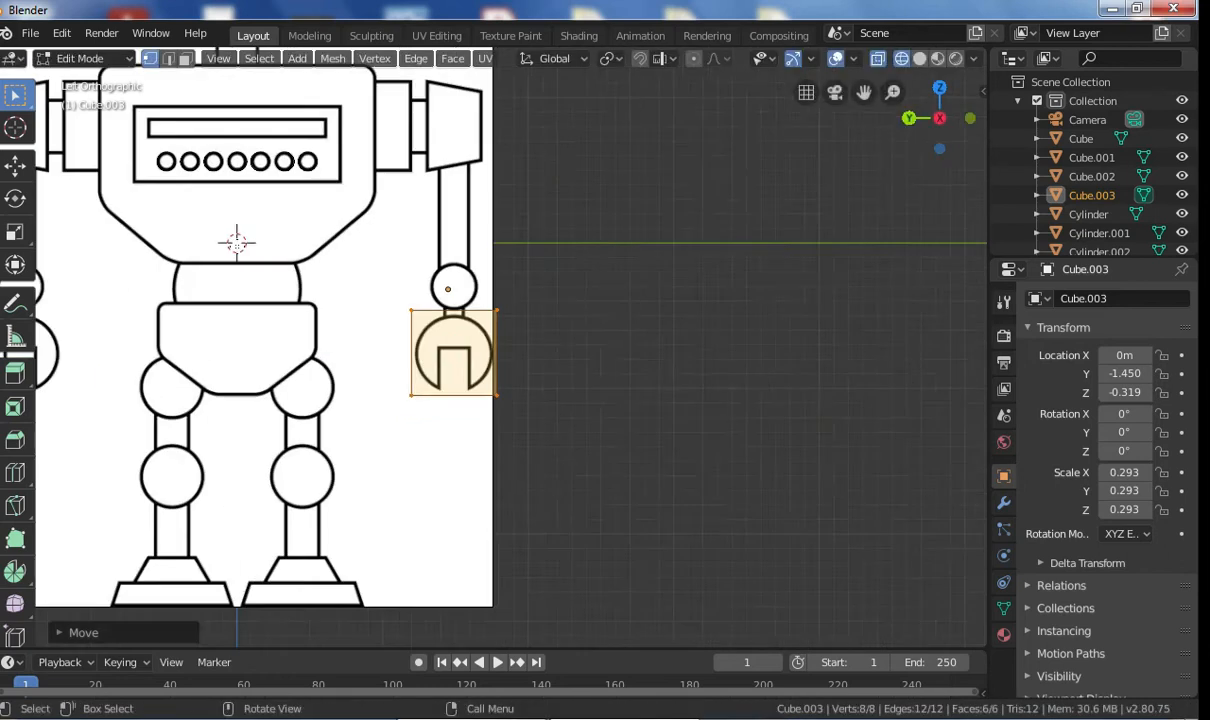
scroll(263, 198, "down", 2)
scroll(444, 306, "up", 7)
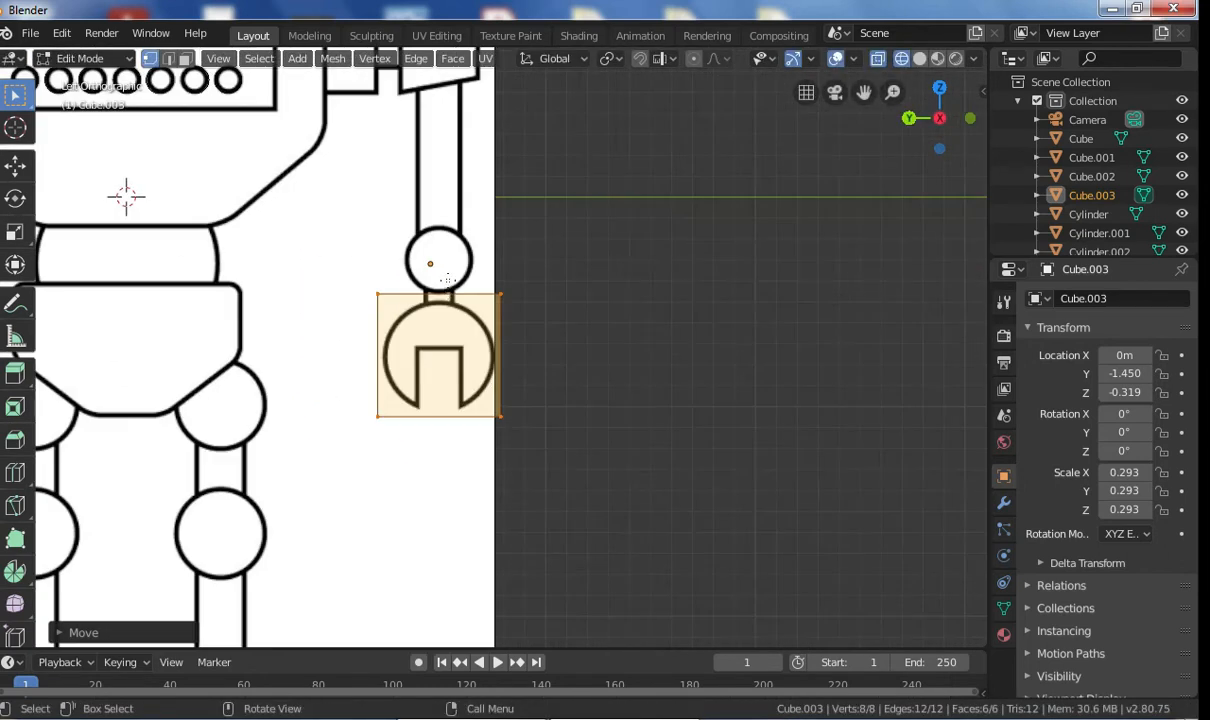
key("ctrl+r")
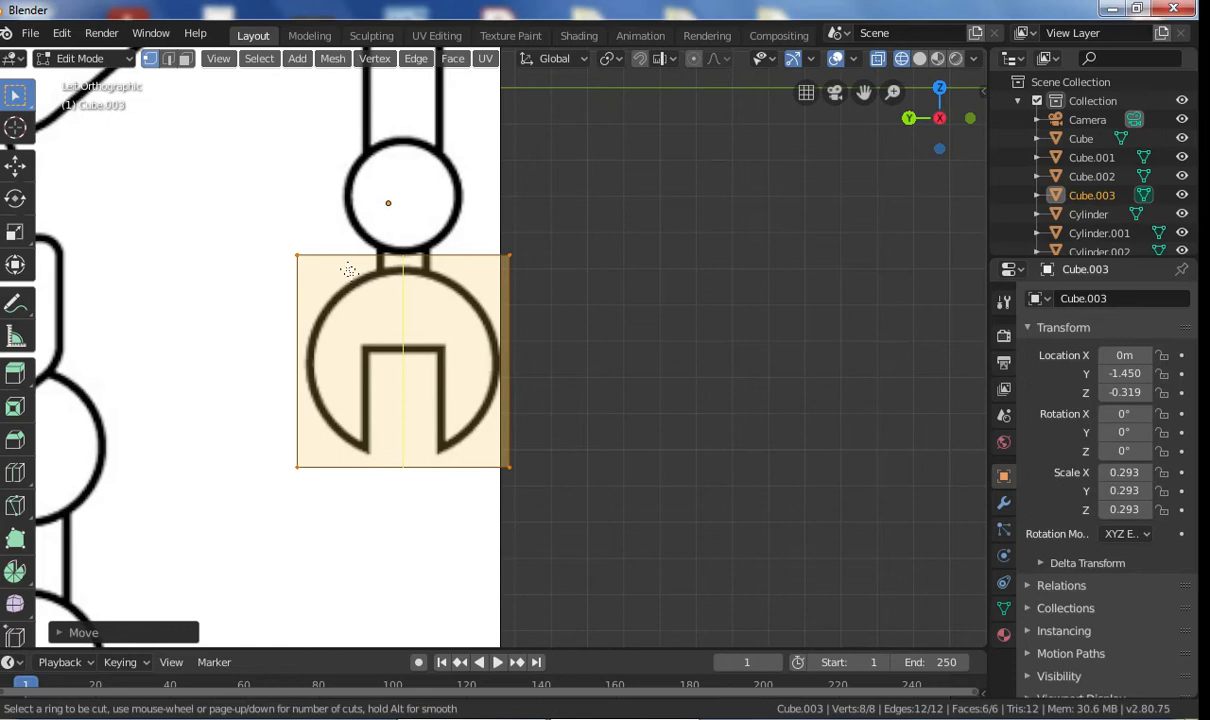
left_click(524, 306)
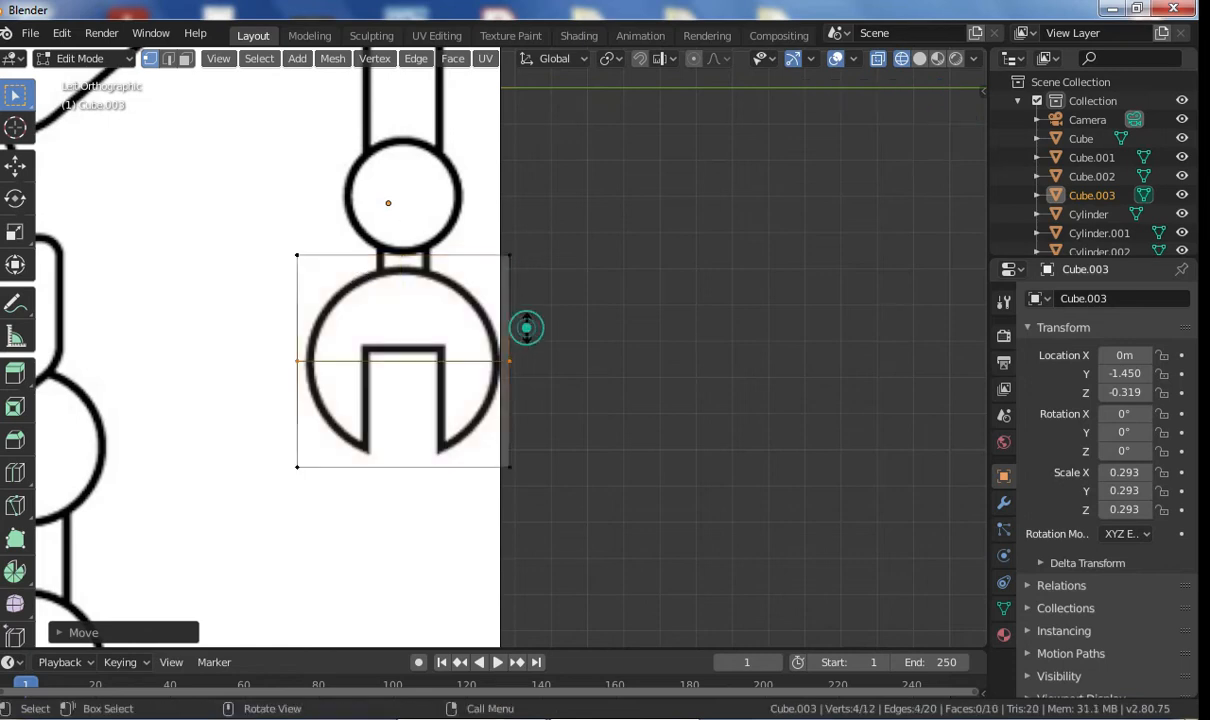
left_click(505, 243)
key("ctrl+r")
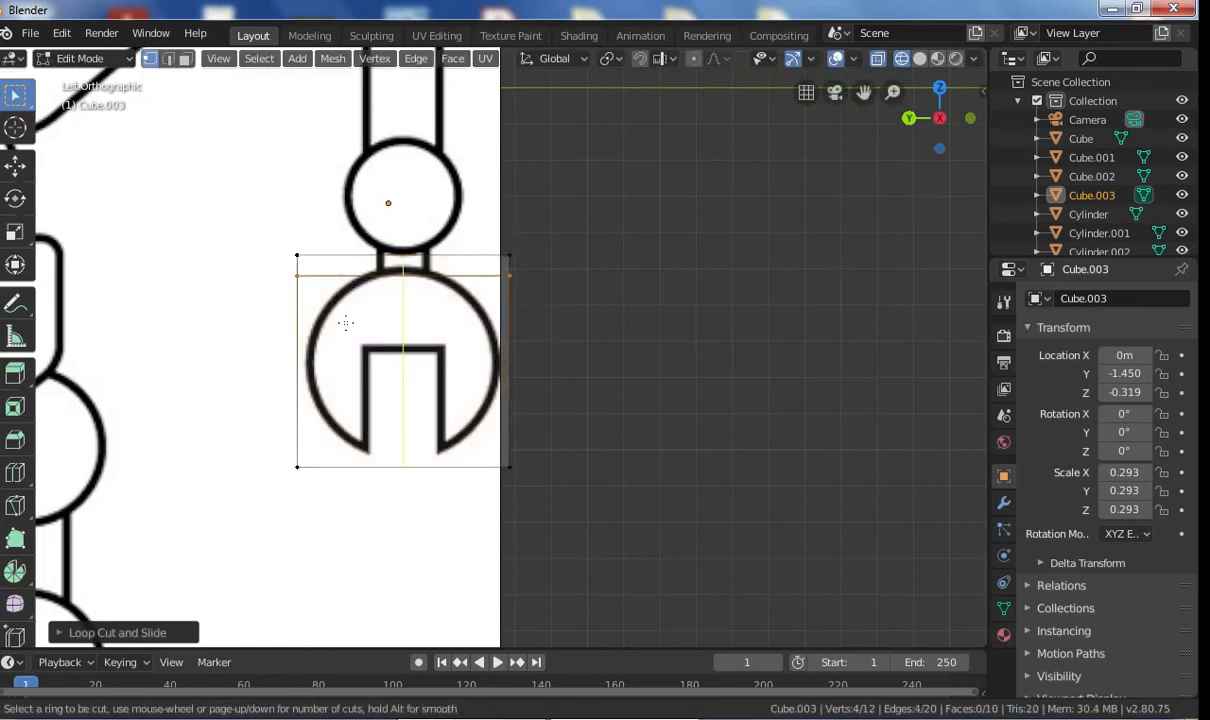
left_click(282, 258)
Step: Move the claw cube's two top corners inward onto the top of the circular outline, beside the wrist
left_click_drag(480, 235, 527, 265)
key("g")
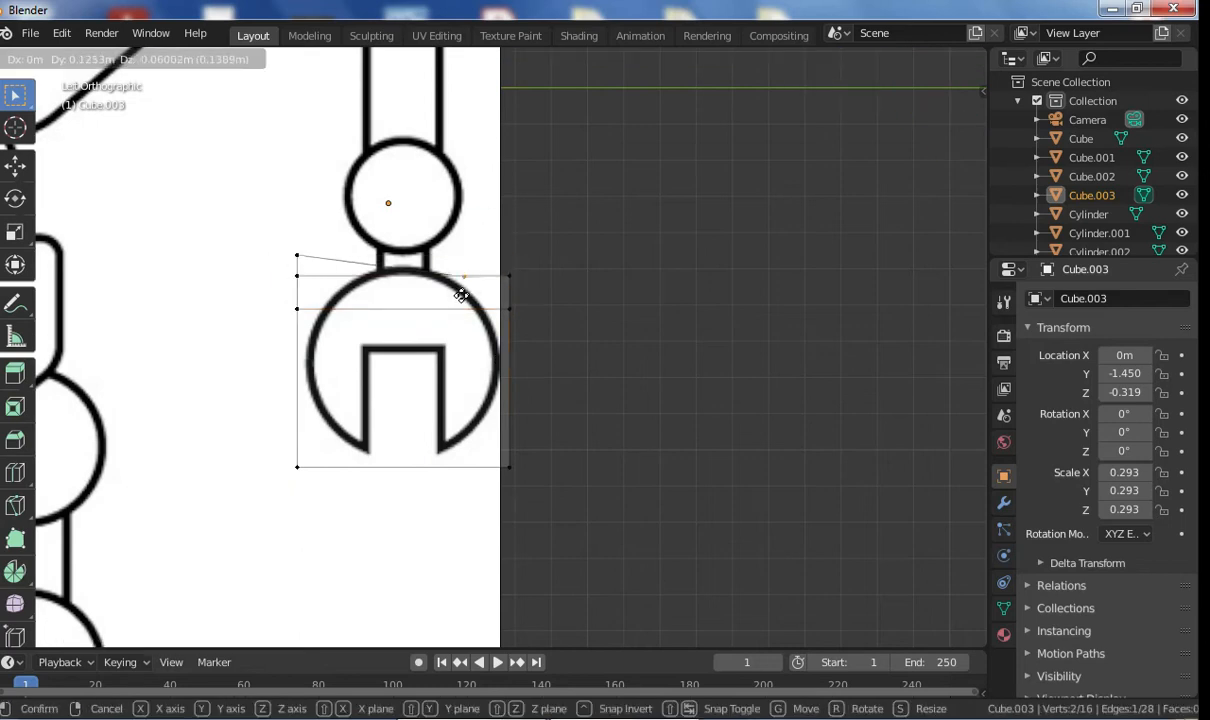
left_click(440, 287)
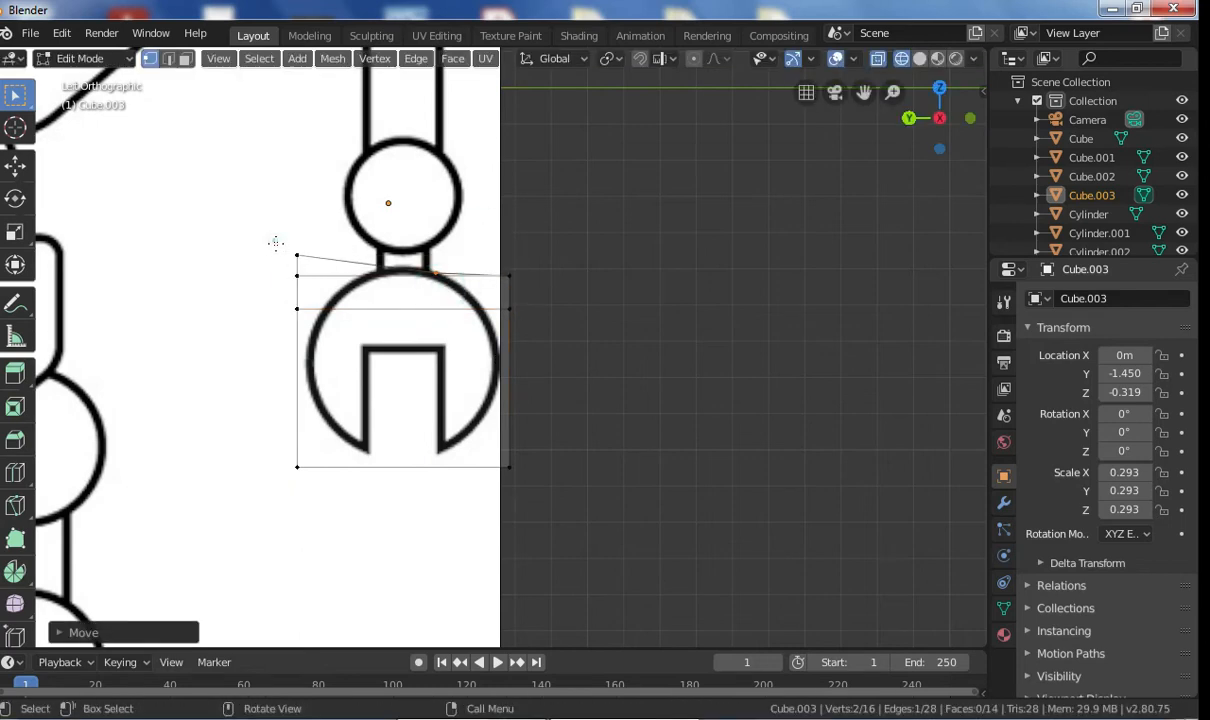
key("g")
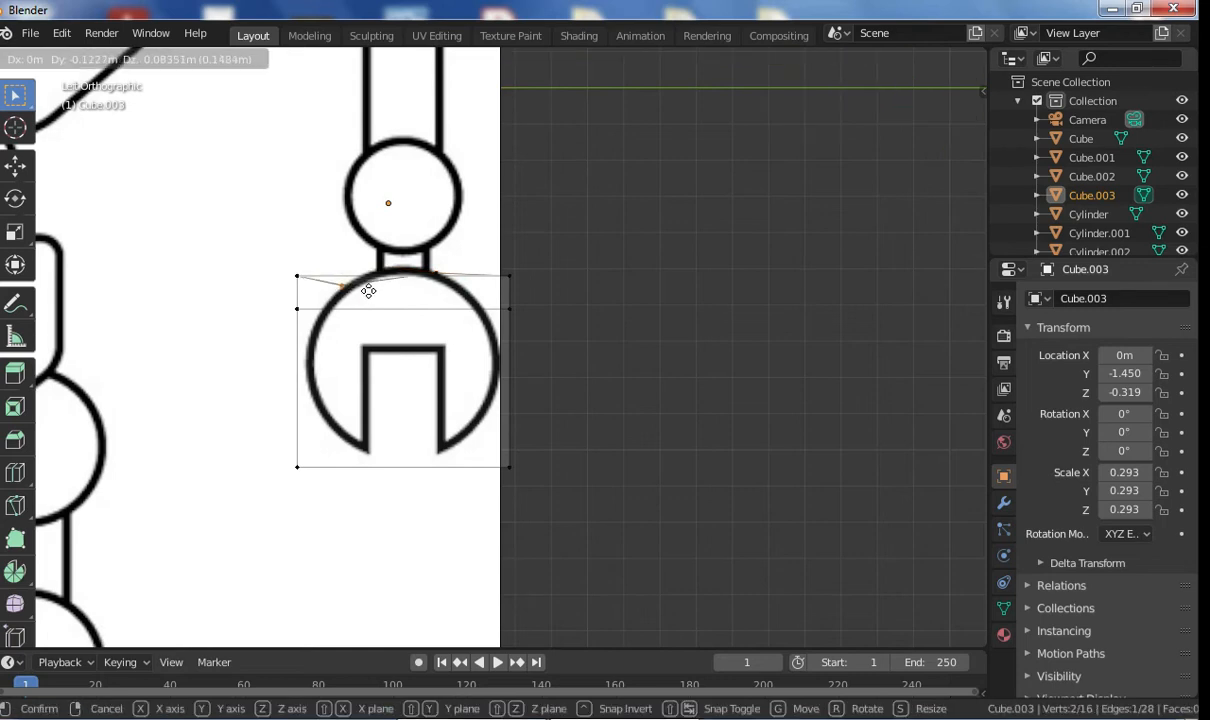
left_click(396, 283)
Step: Move both ends of the upper loop cut inward onto the claw's circular outline
left_click(280, 255)
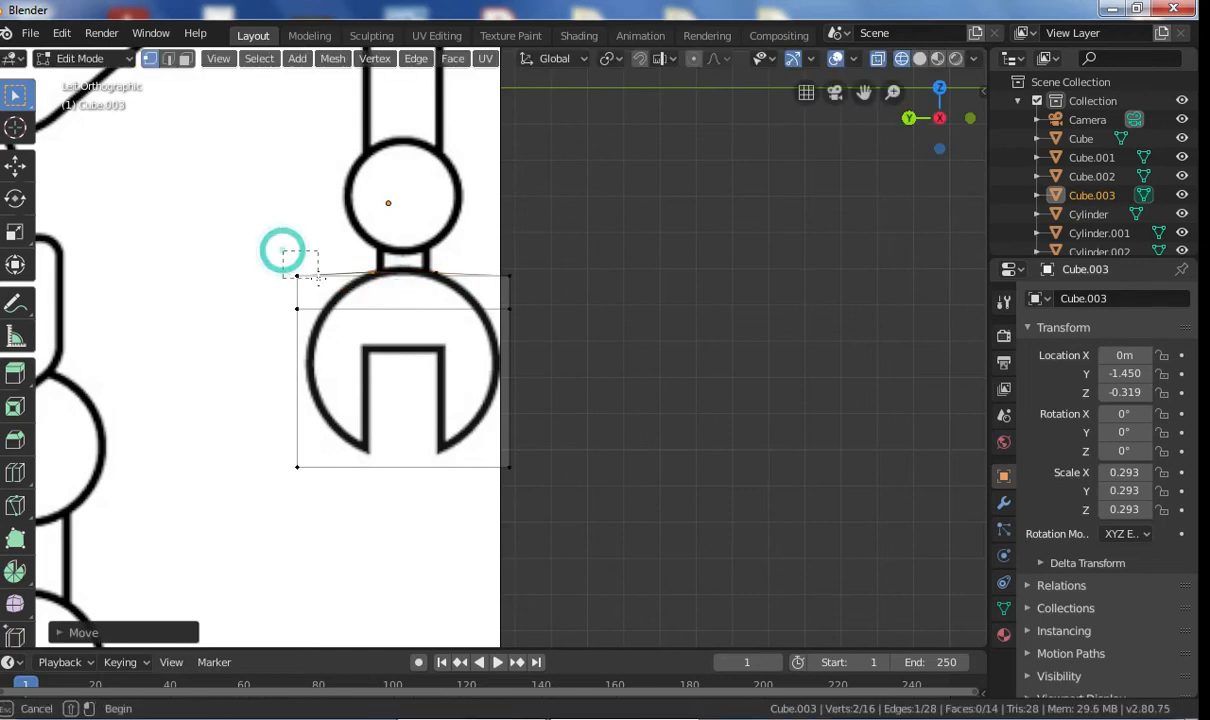
key("g")
left_click(375, 316)
left_click(483, 259)
key("g")
left_click(491, 316)
Step: Move both ends of the second loop cut down onto the sides of the claw's circular outline
left_click(505, 298)
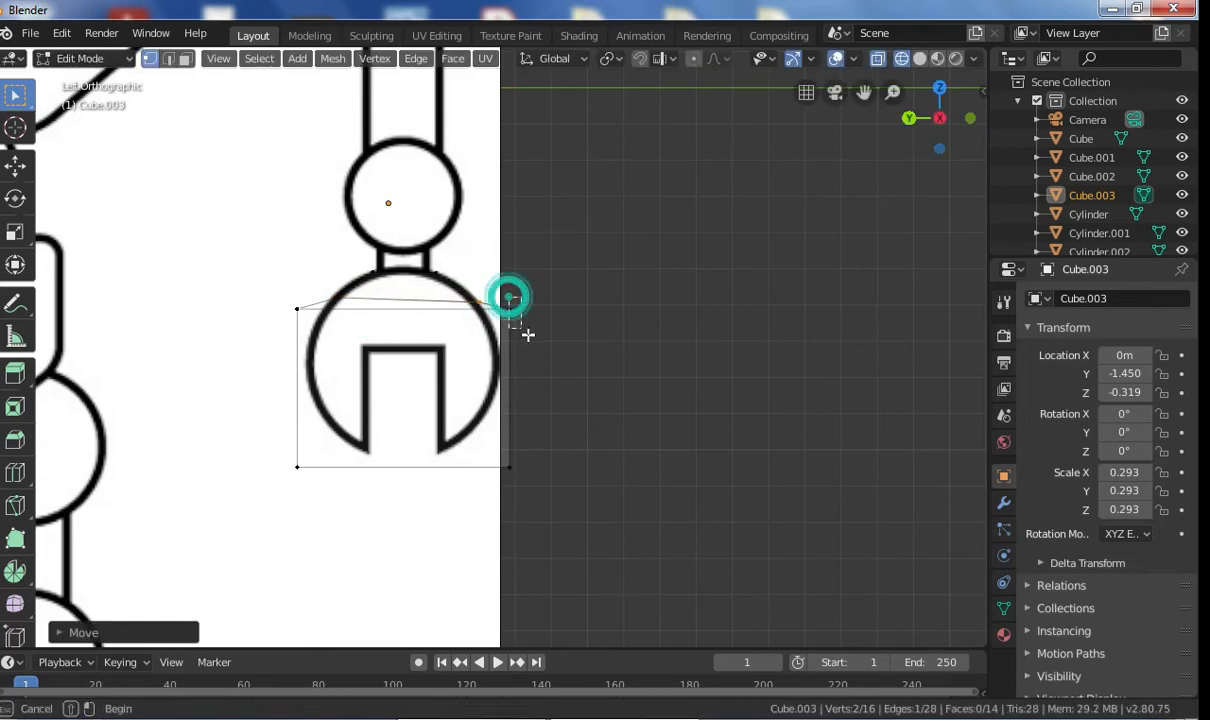
key("g")
left_click(512, 362)
left_click(299, 311)
key("g")
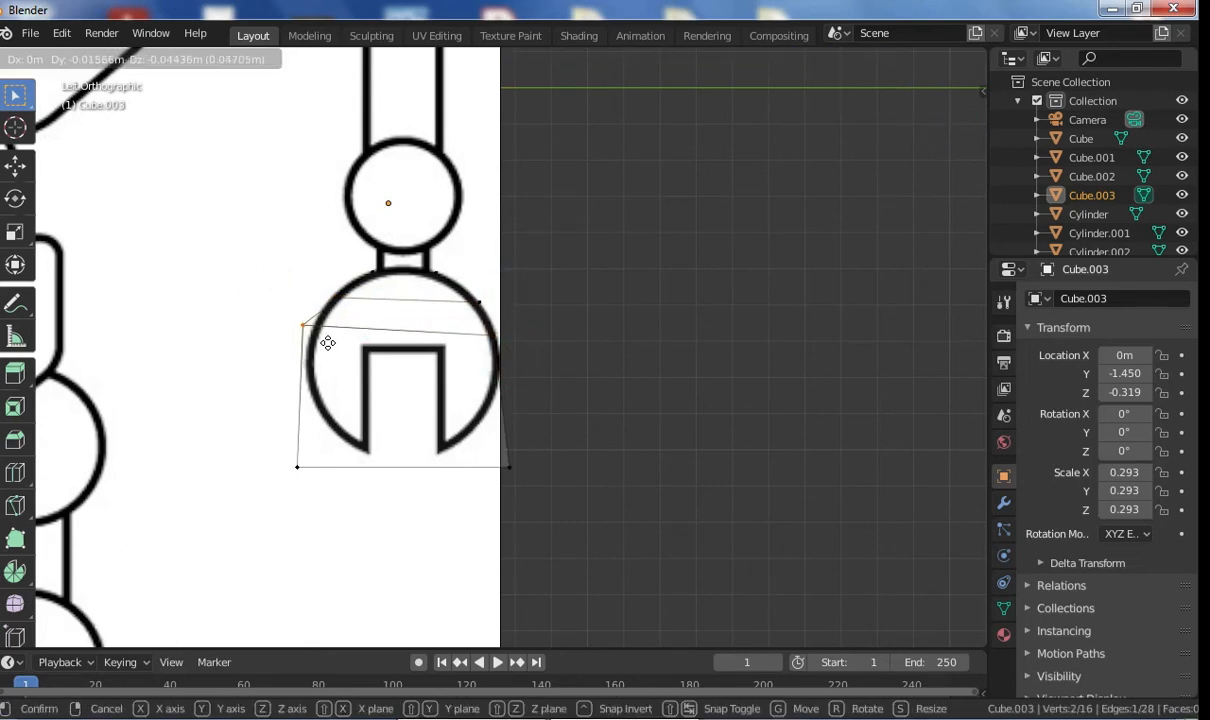
left_click(334, 353)
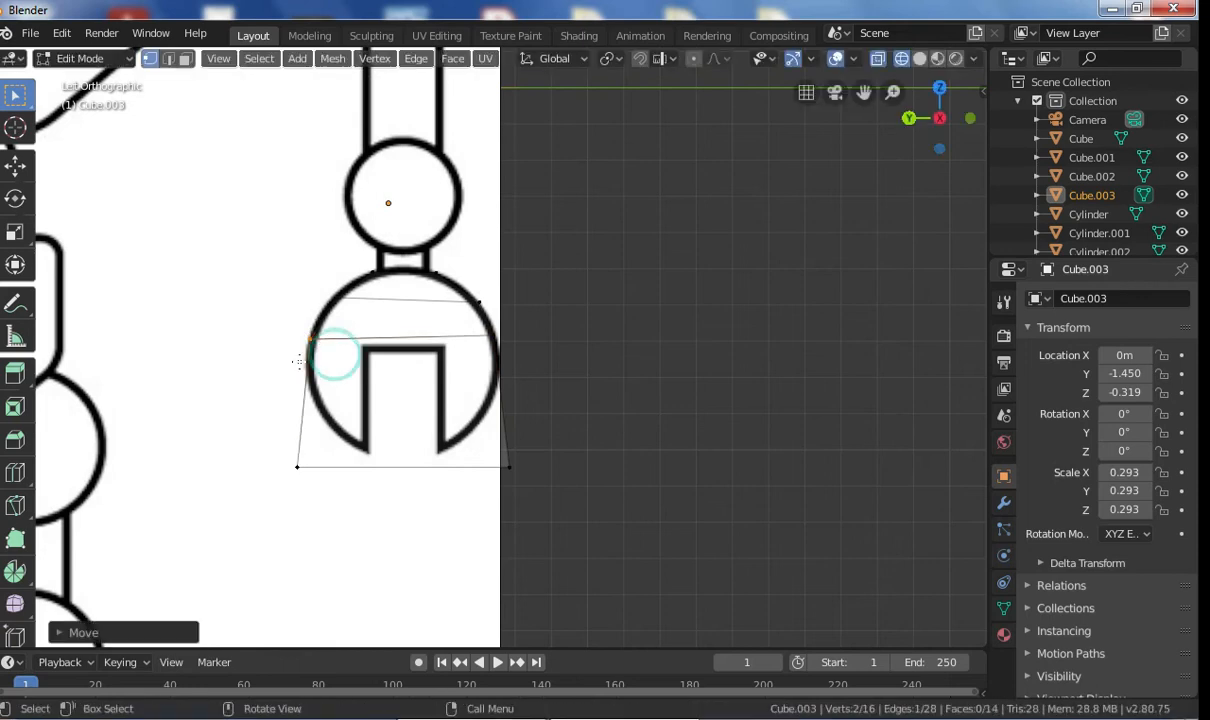
Step: Move the cube's two bottom corners up onto the claw outline, at about mid-height of the notch
left_click(286, 465)
key("g")
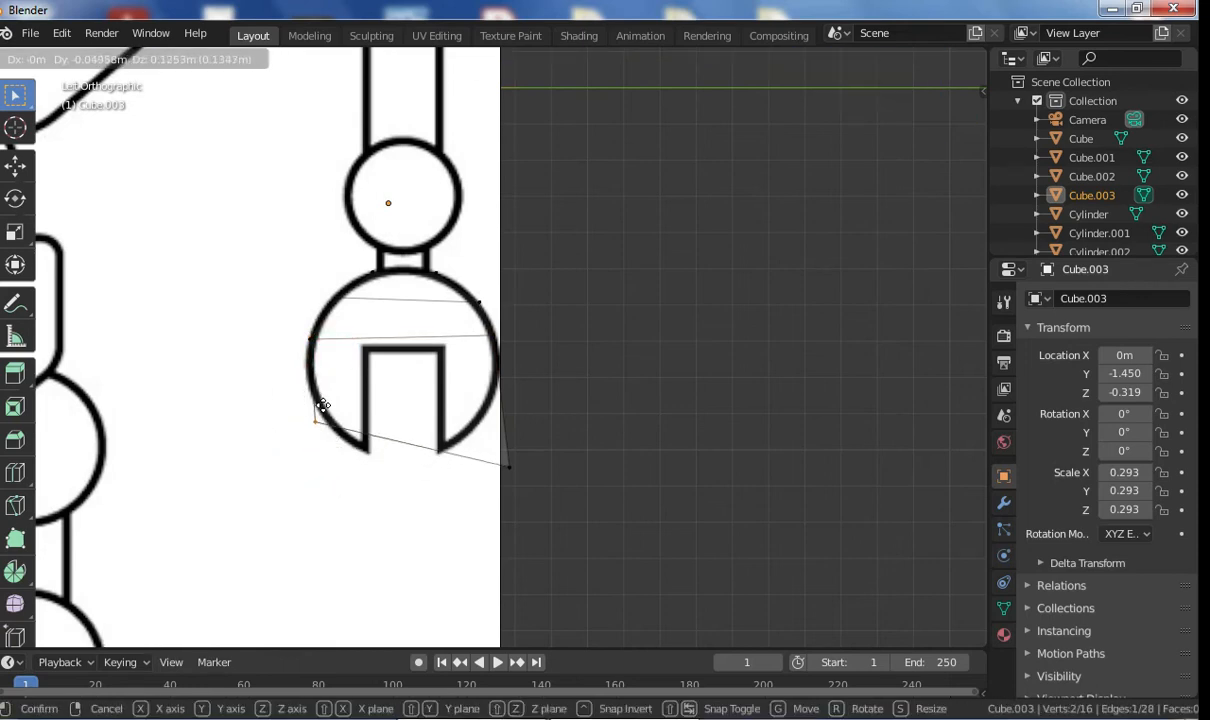
left_click(318, 393)
left_click(470, 440)
key("g")
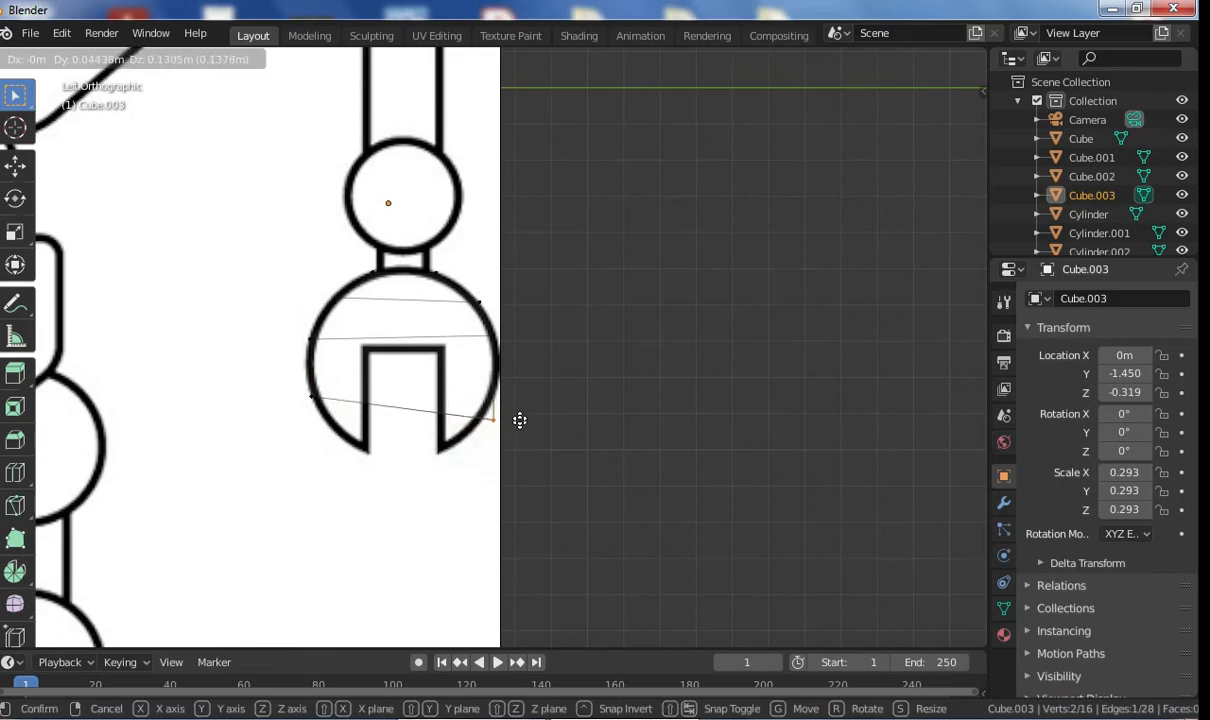
left_click(522, 401)
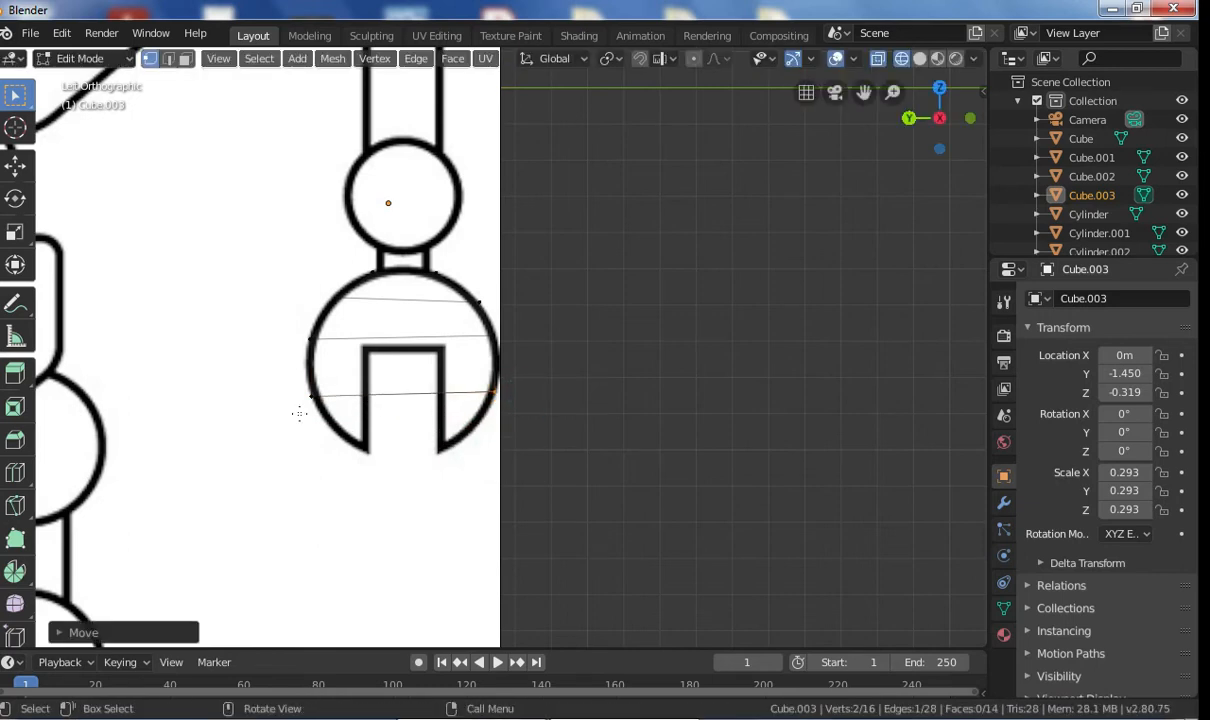
Step: Extrude the claw mesh's bottom face downward towards the claw tips
left_click(303, 390)
key("e")
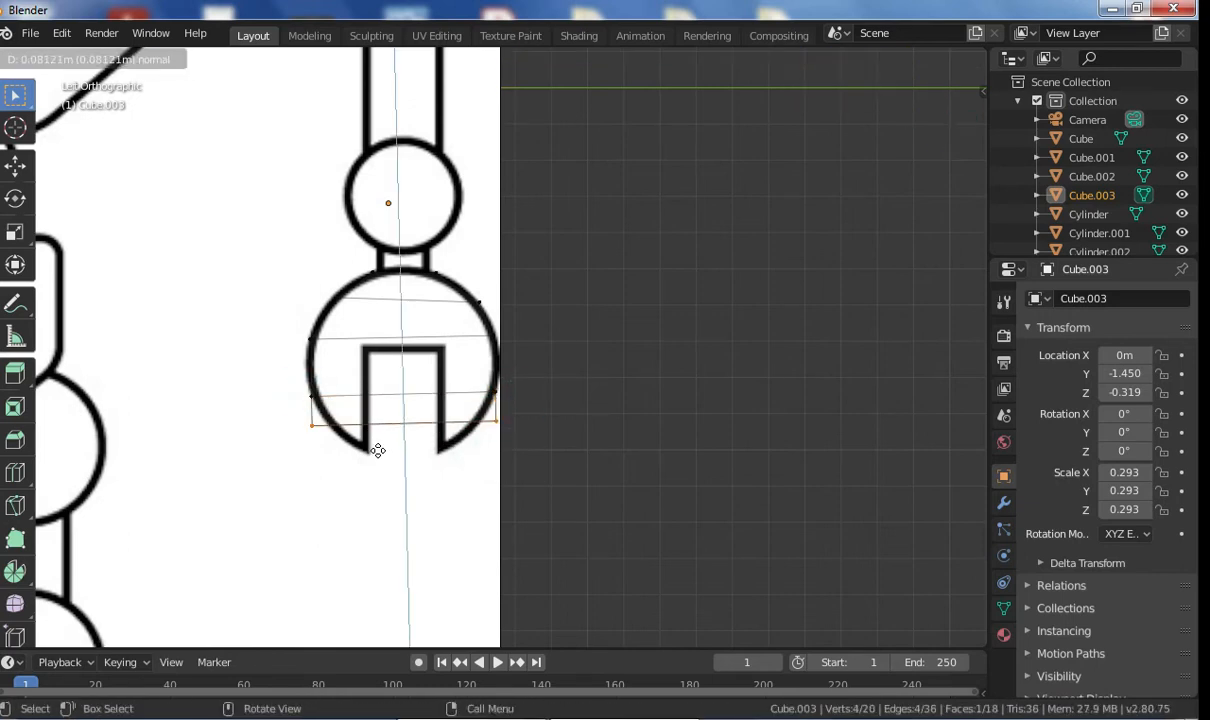
left_click(375, 459)
Step: Move the side vertices above the claw mesh's bottom edge inward onto the two upper corners of the notch
left_click(475, 384)
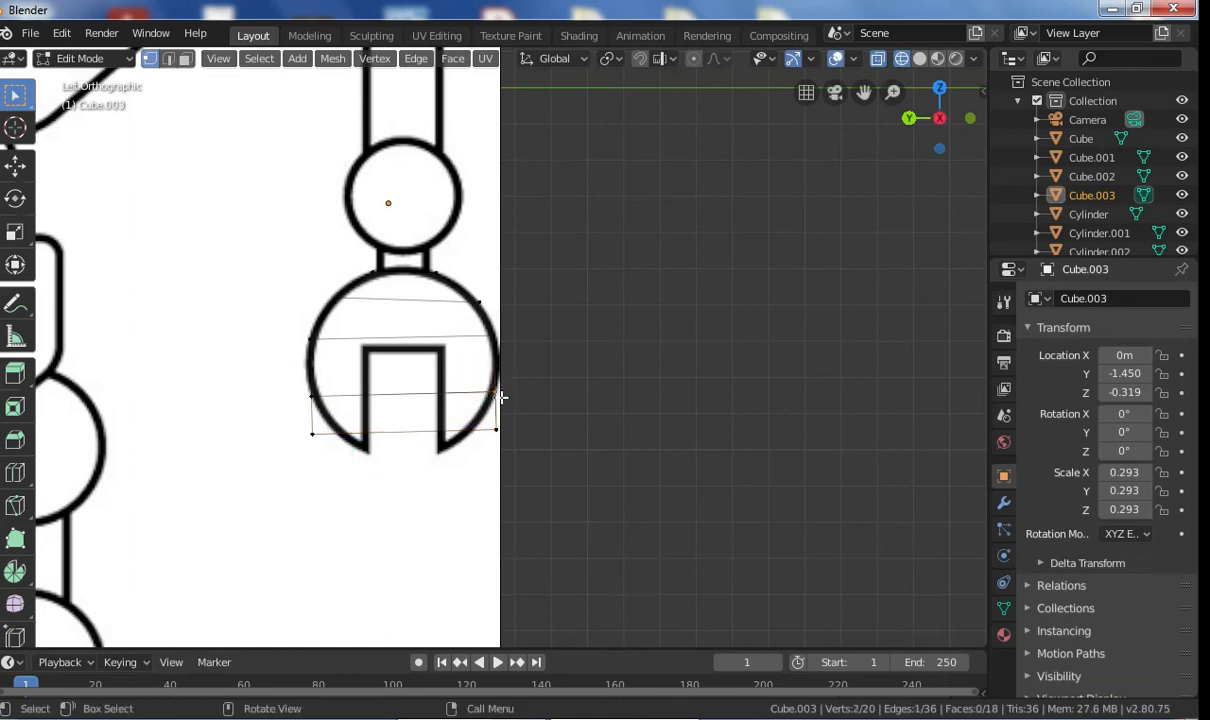
key("g")
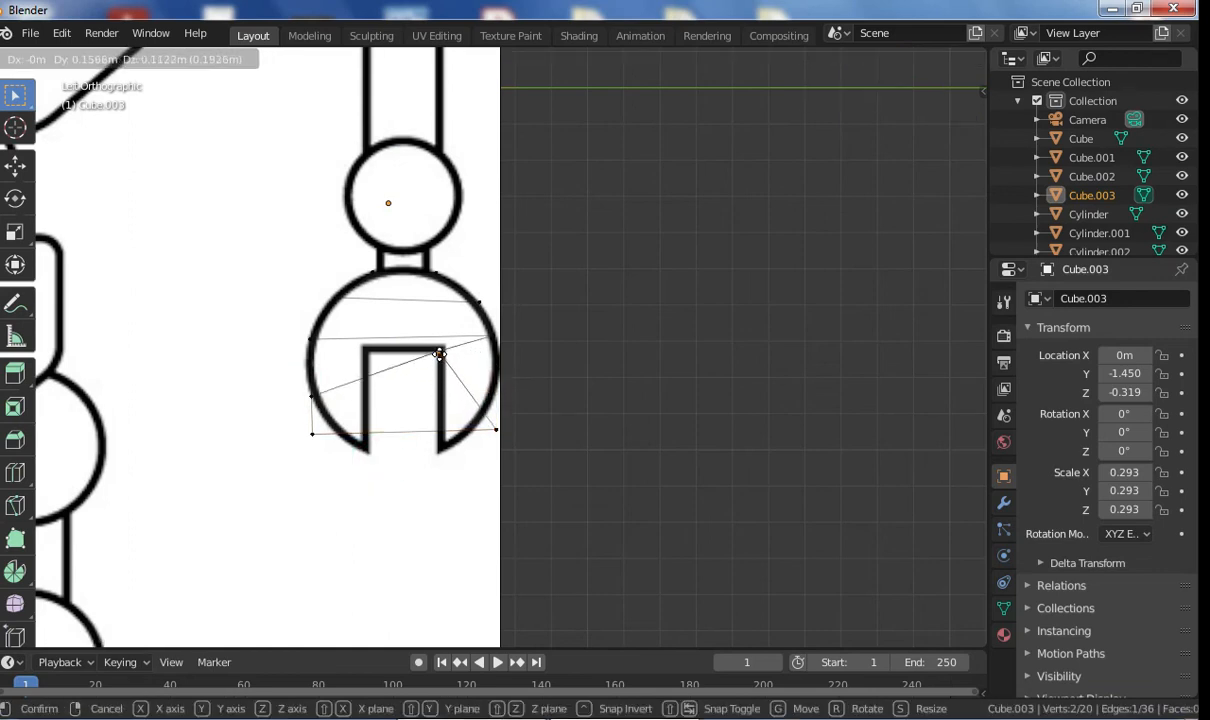
left_click(440, 354)
left_click(290, 368)
key("g")
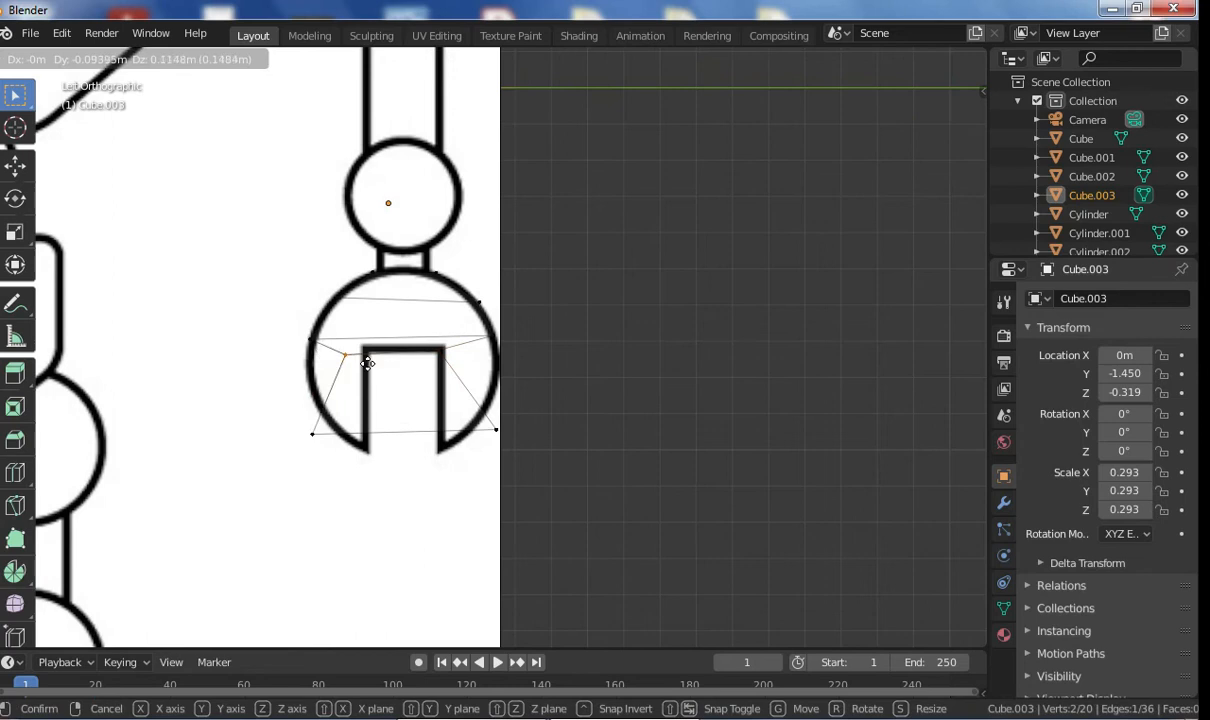
left_click(383, 359)
Step: Move the claw mesh's two extruded bottom corners up onto the notch's upper corners
left_click(311, 432)
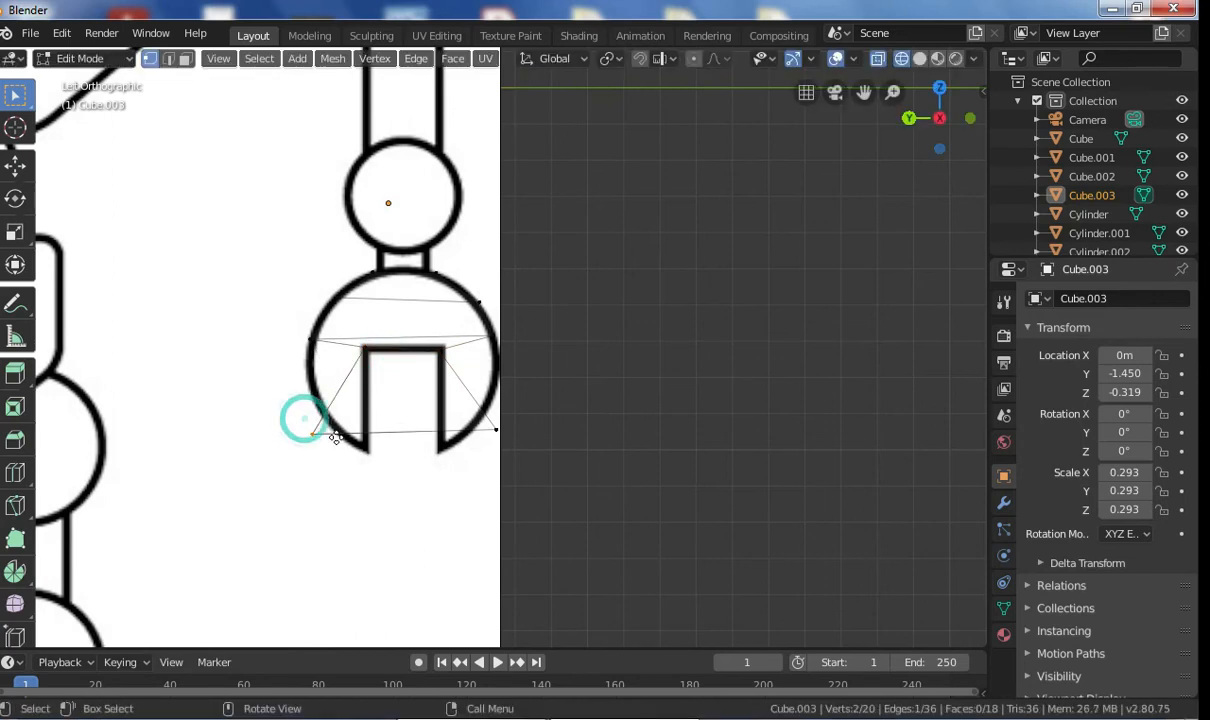
key("g")
left_click(388, 354)
left_click(480, 410)
key("g")
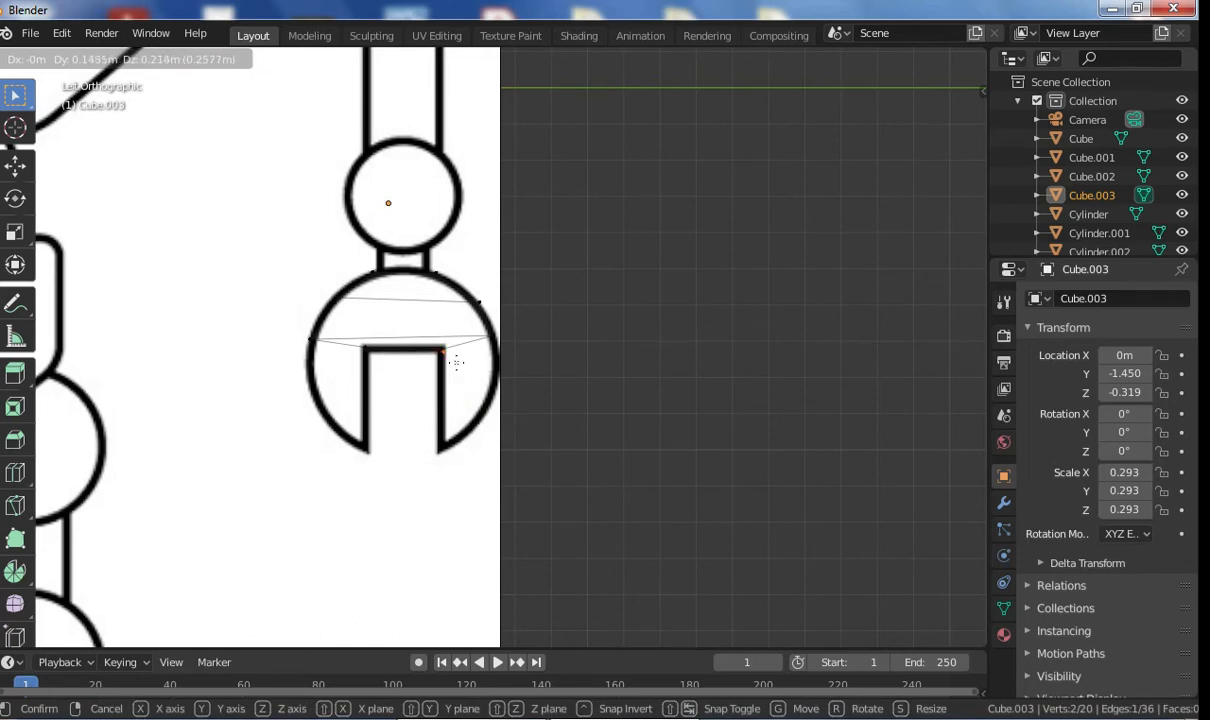
left_click(456, 362)
Step: Try to extrude the underside between the notch corner and the claw's outer side down along the outer finger
left_click(488, 333)
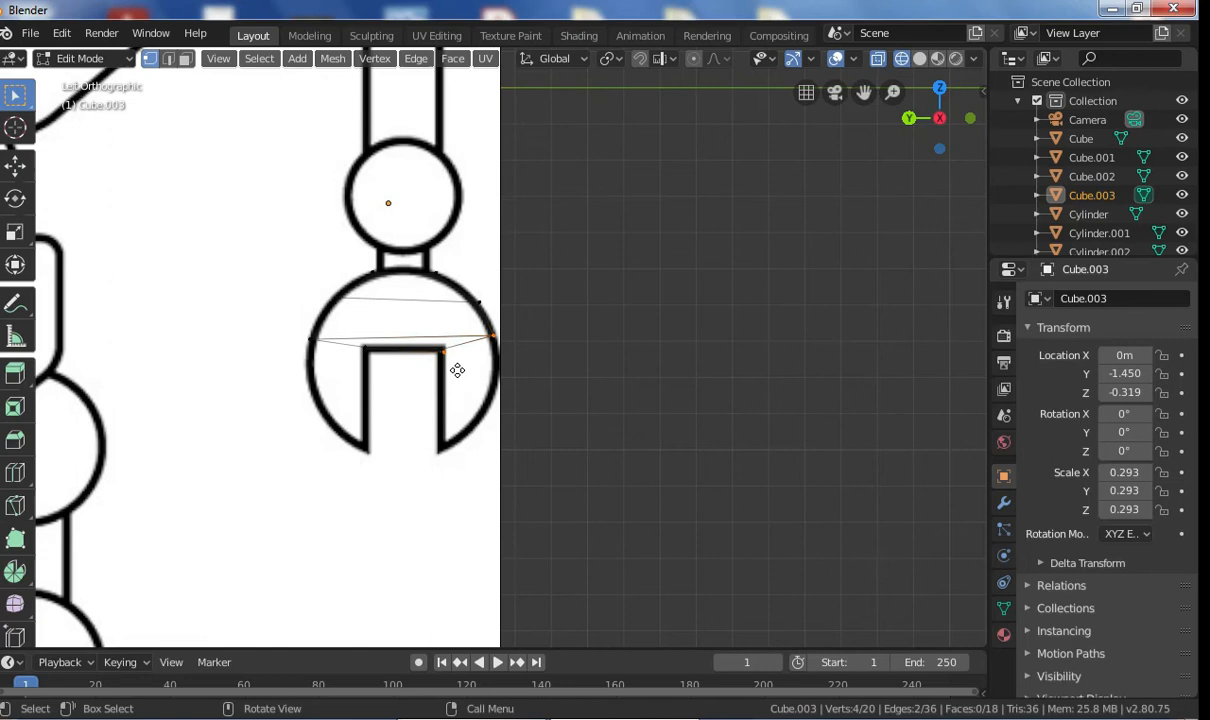
key("e")
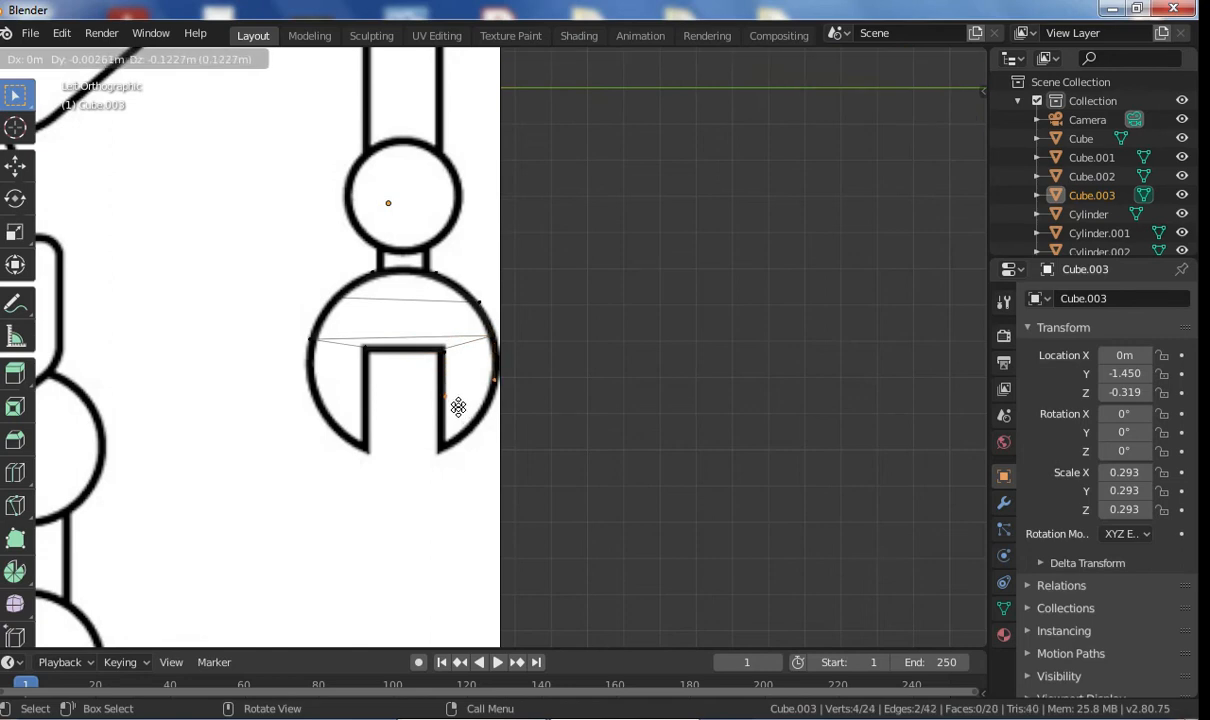
left_click(447, 364)
left_click_drag(431, 336, 441, 370)
left_click(451, 334)
Step: Adjust the position of the vertices at the claw notch's upper corner against the reference outline in left view
left_click_drag(285, 265, 362, 327)
scroll(362, 327, "down", 3)
middle_click_drag(362, 327, 389, 269)
scroll(391, 313, "down", 3)
middle_click_drag(391, 313, 508, 232)
scroll(508, 232, "down", 1)
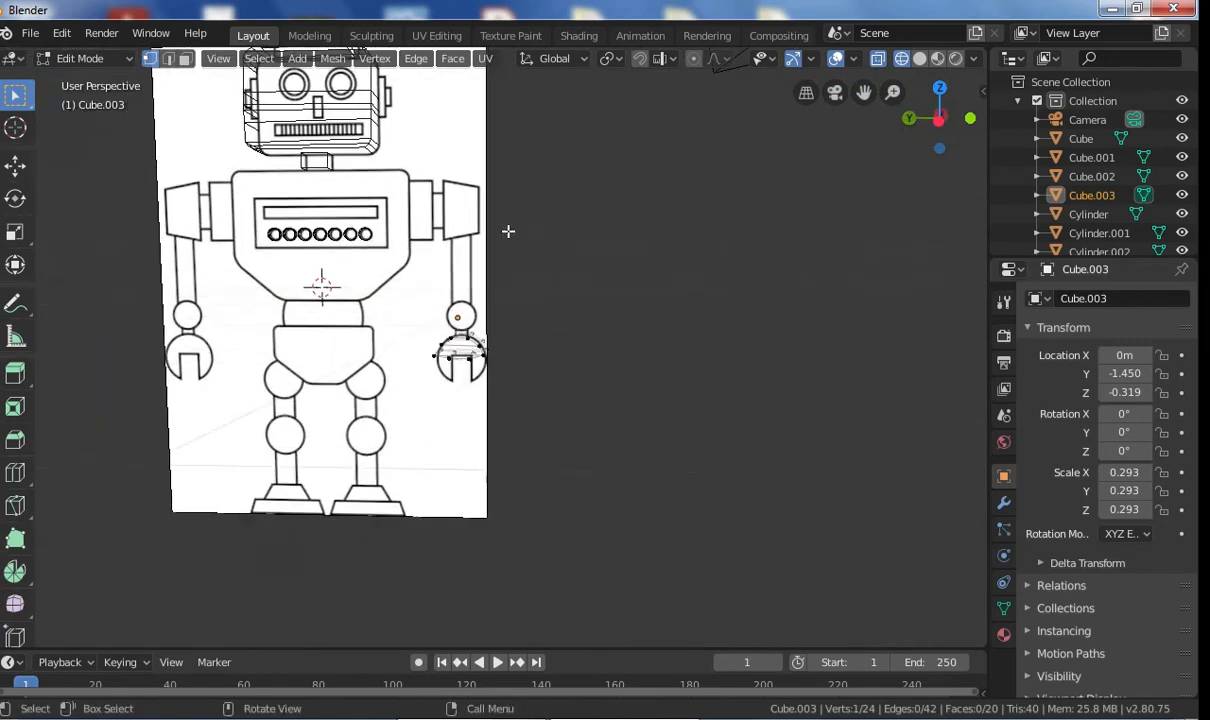
left_click(938, 125)
scroll(460, 360, "up", 10)
left_click_drag(345, 301, 419, 361)
key("g")
left_click(432, 368)
key("g")
left_click(405, 355)
Step: Move the claw mesh's outer top corner vertices inward along the top of the circular outline
scroll(405, 355, "down", 4)
middle_click_drag(405, 355, 466, 321)
scroll(435, 361, "down", 4)
scroll(435, 361, "down", 3)
scroll(466, 321, "up", 5)
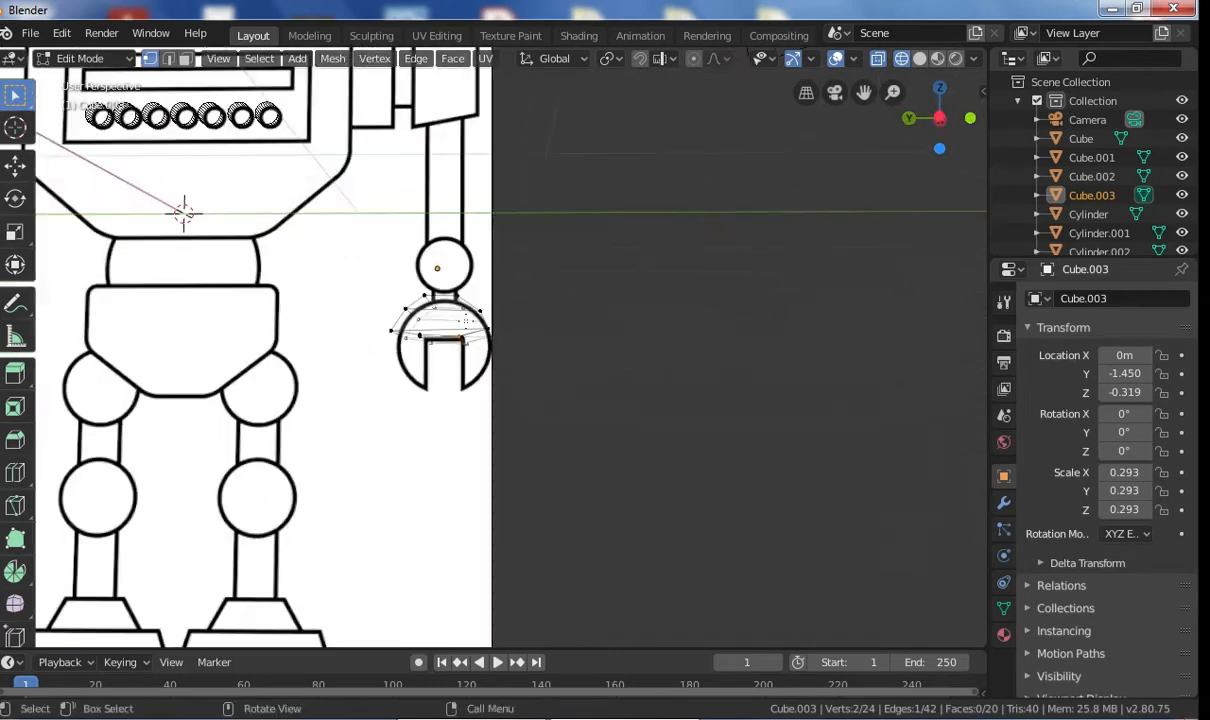
left_click(939, 118)
scroll(364, 290, "up", 5)
left_click(316, 248)
left_click(439, 271)
left_click_drag(408, 248, 443, 283)
key("g")
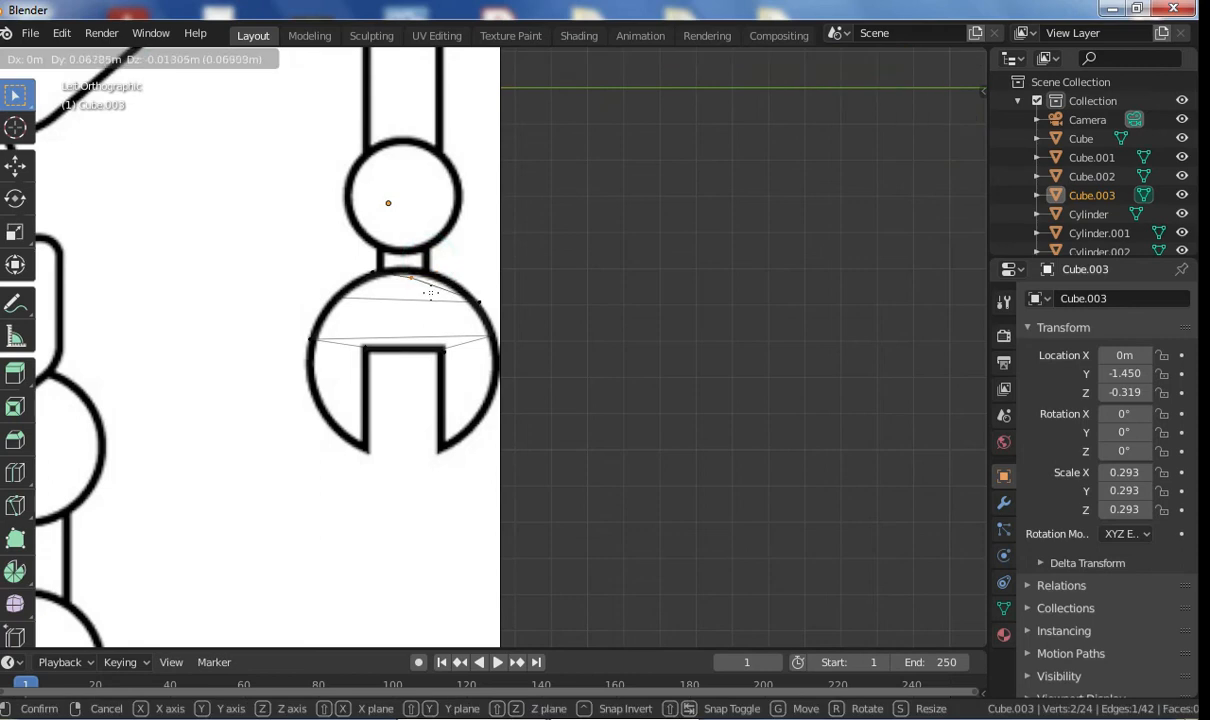
left_click(422, 275)
Step: Scale the whole claw mesh along X to about 0.48
scroll(405, 298, "down", 3)
middle_click_drag(405, 298, 371, 338)
key("a")
key("s")
key("x")
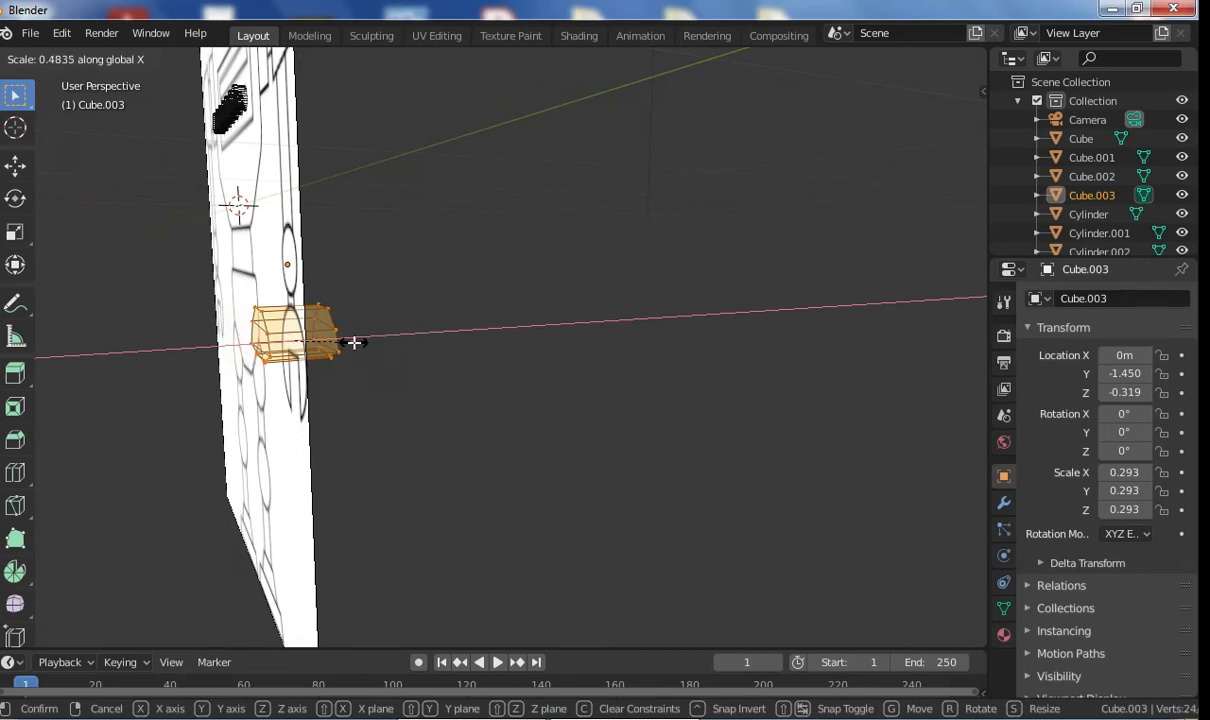
left_click(354, 342)
Step: Leave mesh editing for Object Mode with nothing selected, and show the model in solid shading
scroll(354, 342, "down", 4)
left_click(461, 319)
scroll(475, 325, "down", 1)
middle_click_drag(527, 329, 640, 312)
scroll(553, 321, "down", 3)
middle_click_drag(455, 300, 412, 286)
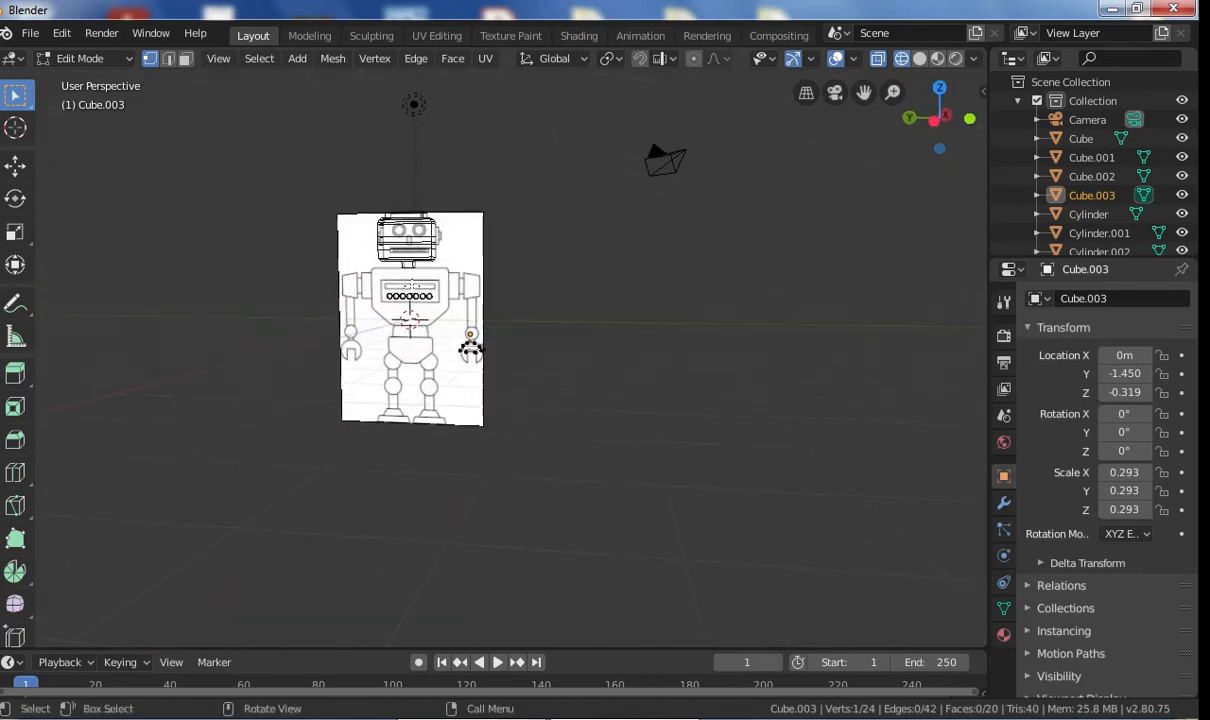
left_click(78, 56)
left_click(80, 75)
left_click(257, 142)
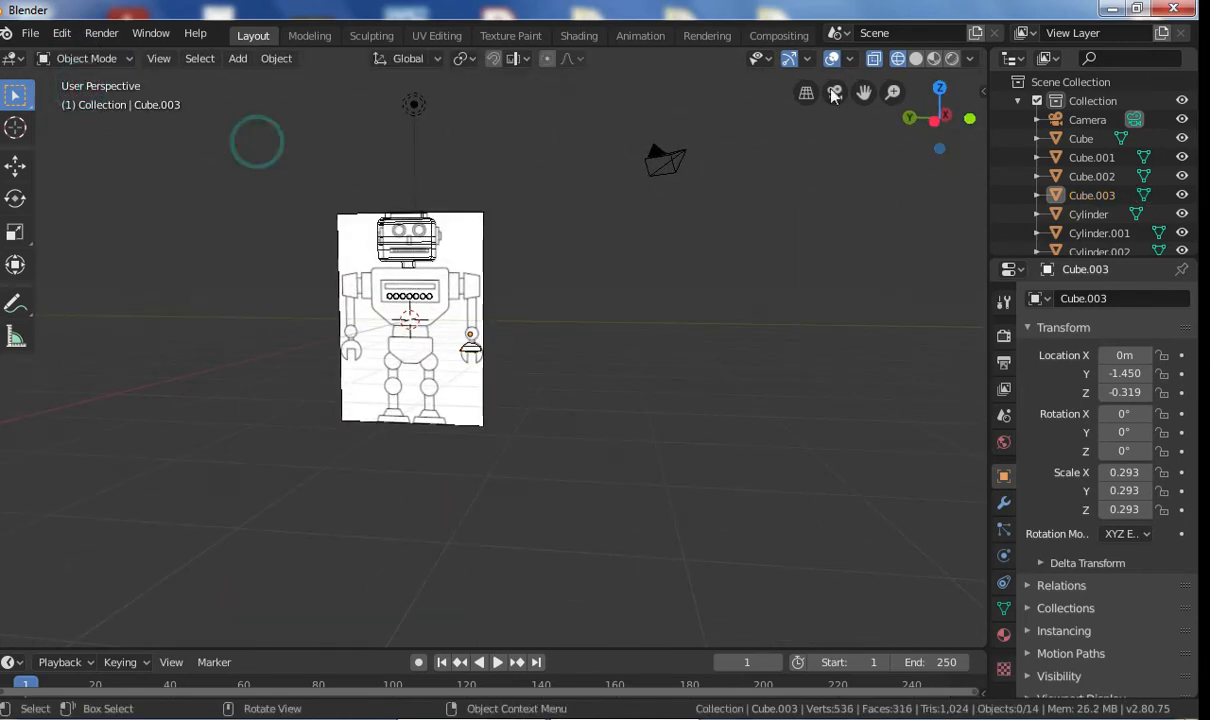
left_click(915, 59)
scroll(505, 223, "up", 2)
middle_click_drag(500, 222, 541, 227)
Step: Give the robot's head a new material with a bright green base color
left_click(382, 183)
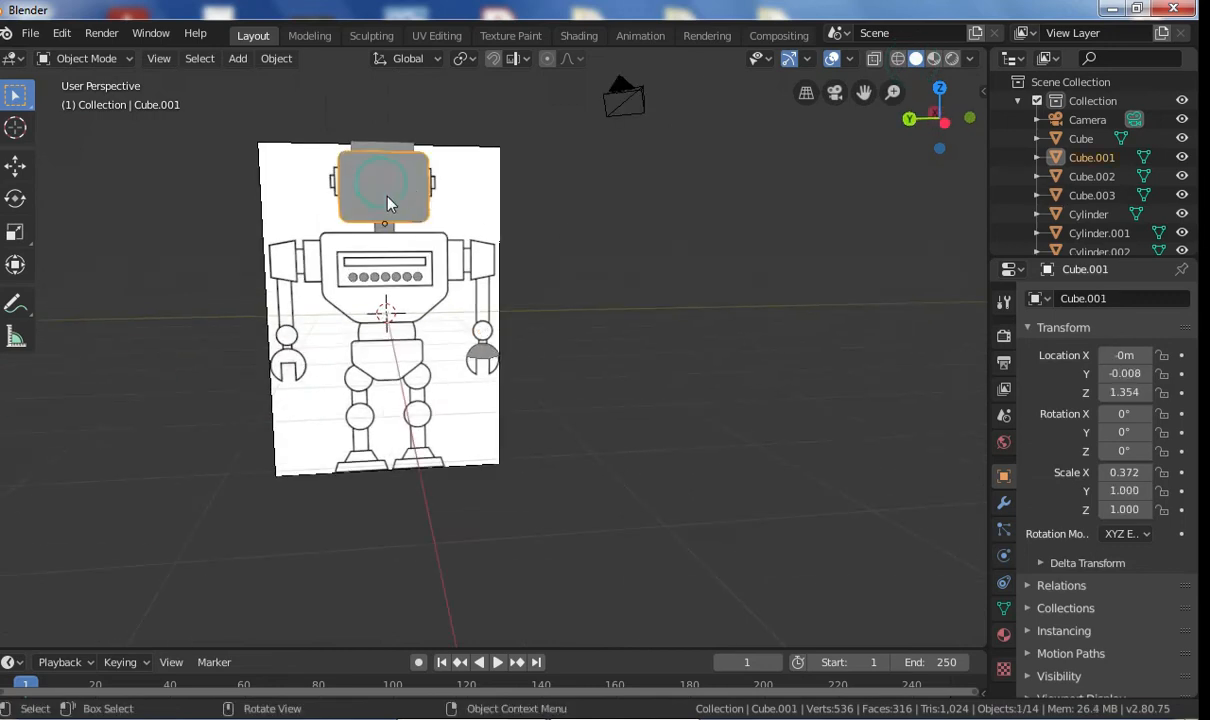
middle_click_drag(388, 203, 390, 206)
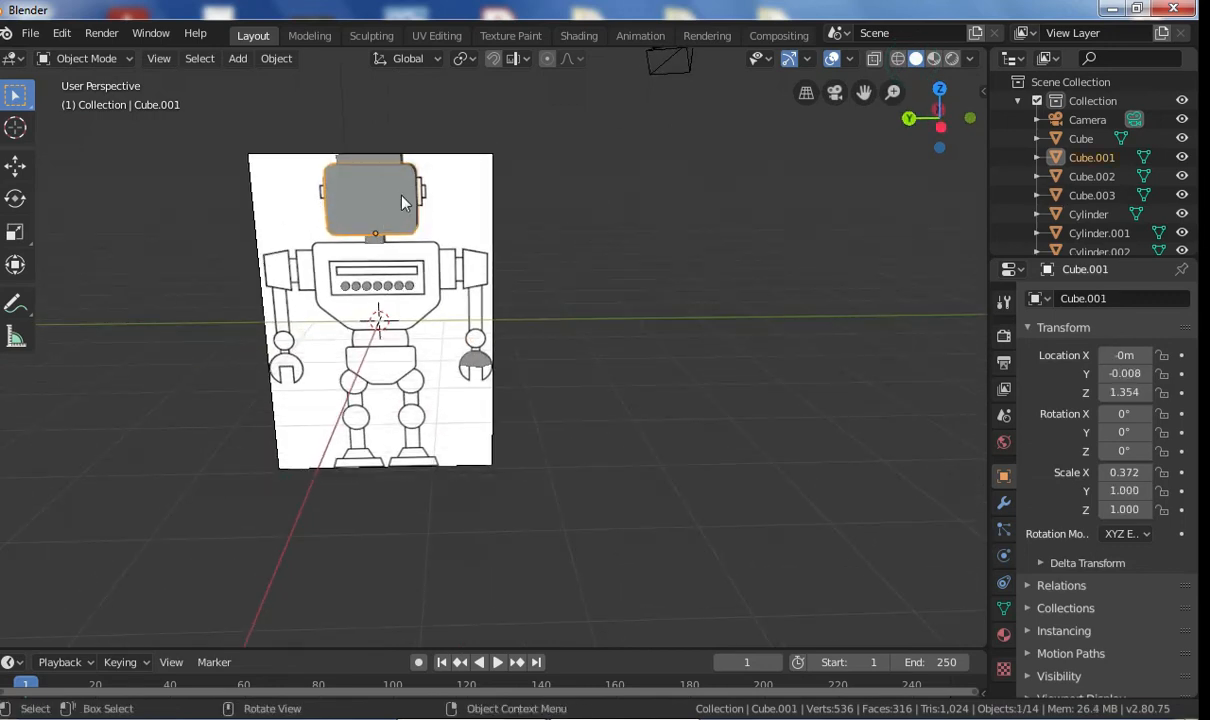
scroll(1072, 392, "down", 1)
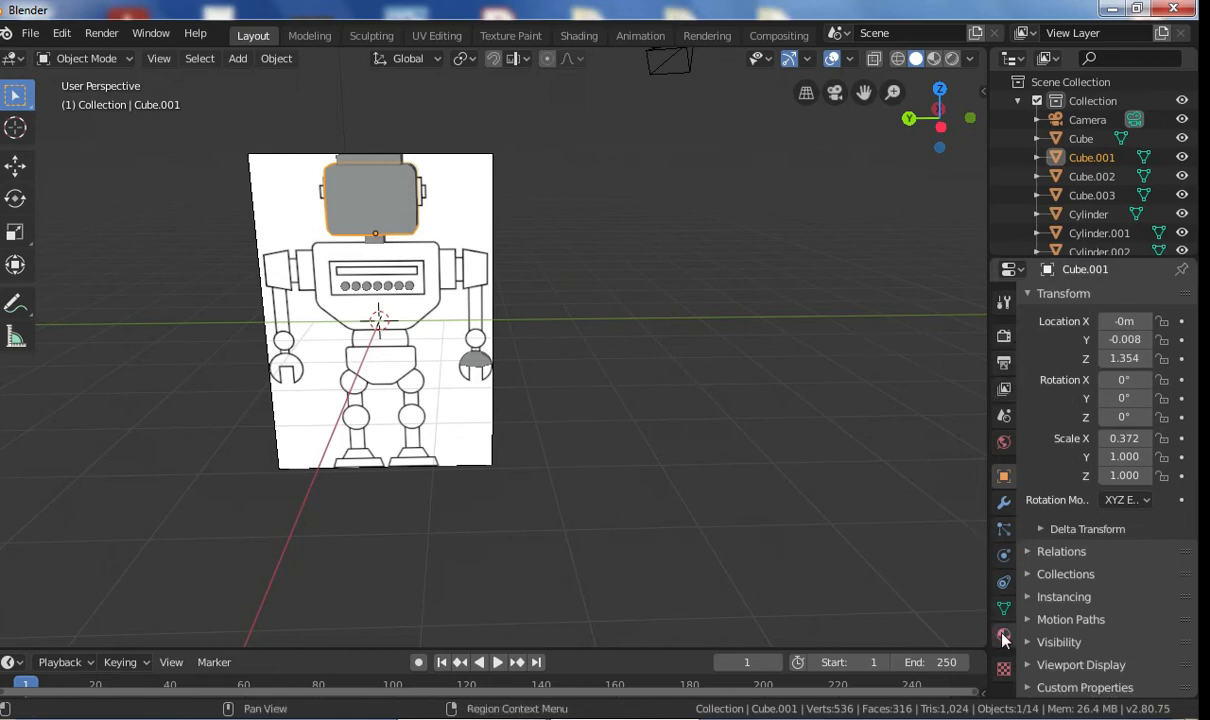
left_click(1004, 636)
left_click(1118, 380)
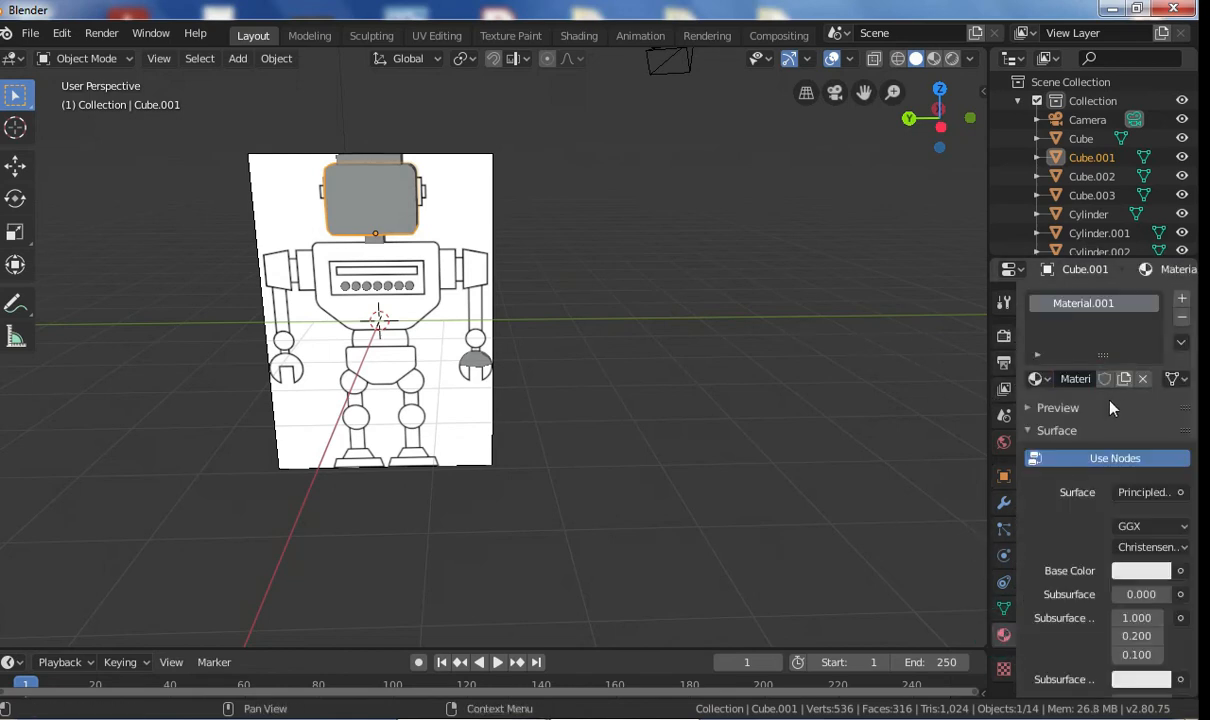
left_click(1130, 570)
left_click(1010, 335)
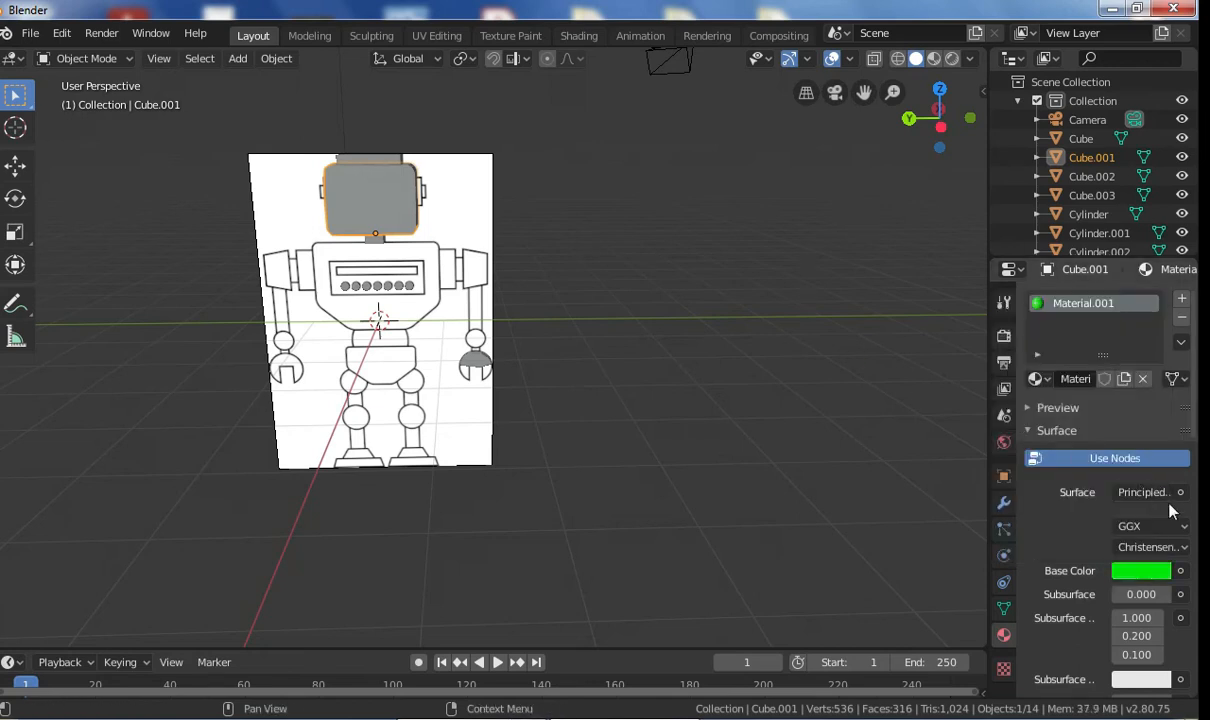
Step: Set the head material's roughness to 0.254 and transmission to 0.554
scroll(1092, 520, "down", 3)
scroll(1068, 506, "down", 2)
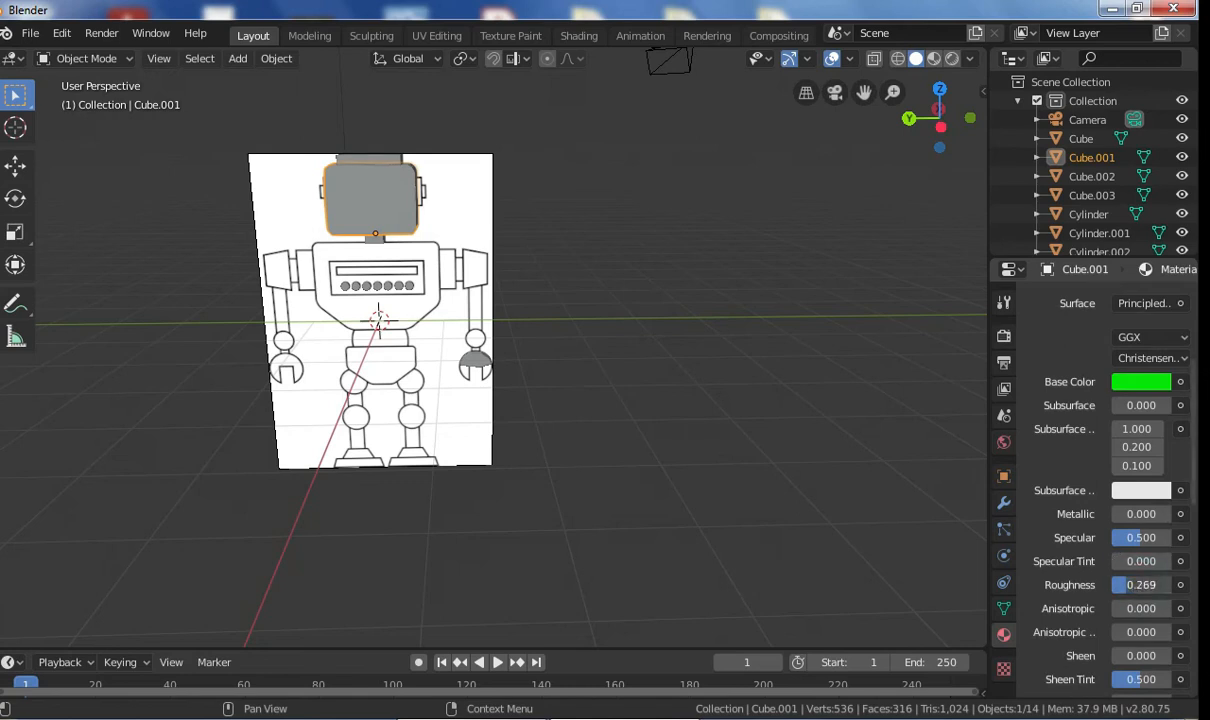
scroll(1128, 570, "down", 7)
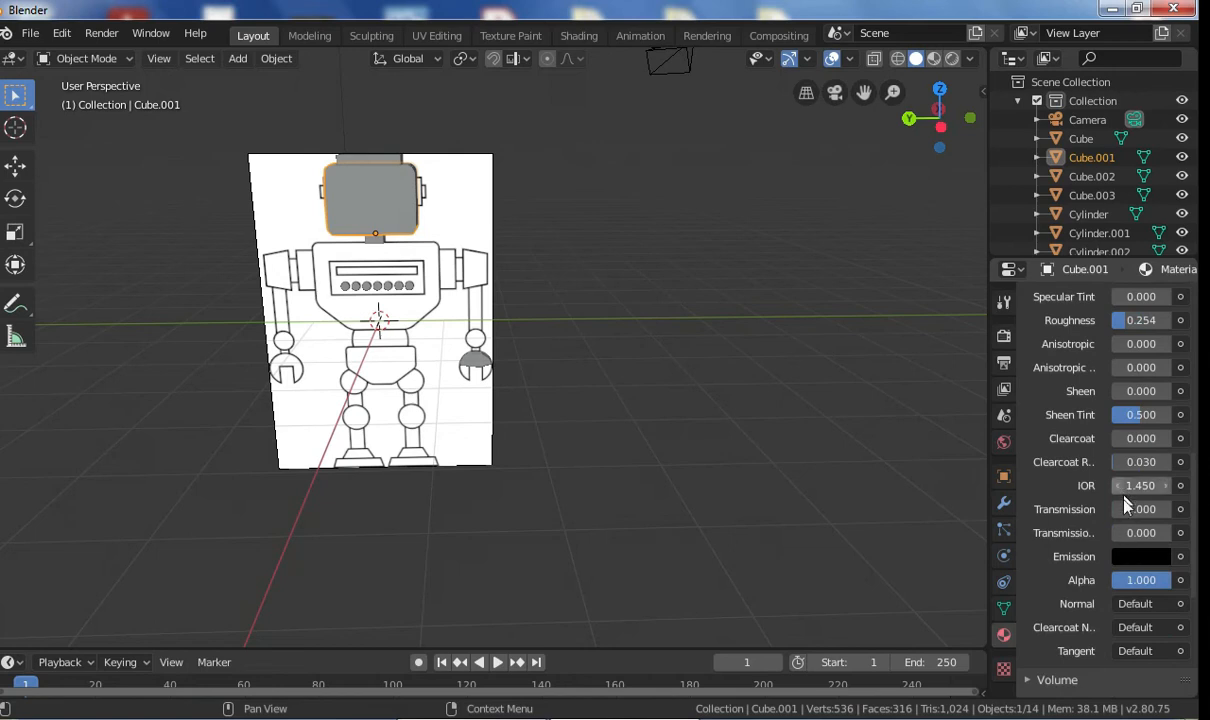
left_click_drag(1121, 509, 1136, 509)
scroll(798, 452, "down", 6)
Step: Preview the head's green material on the model from several angles
middle_click_drag(638, 362, 689, 350)
scroll(689, 350, "up", 5)
middle_click_drag(506, 413, 464, 385, "shift")
scroll(478, 482, "up", 3)
mouse_move(460, 450)
middle_mouse_down()
mouse_move(454, 515)
mouse_move(483, 380)
middle_mouse_up()
left_click(935, 61)
mouse_move(794, 367)
middle_mouse_down()
mouse_move(621, 262)
mouse_move(562, 256)
mouse_move(678, 281)
mouse_move(780, 261)
mouse_move(795, 235)
middle_mouse_up()
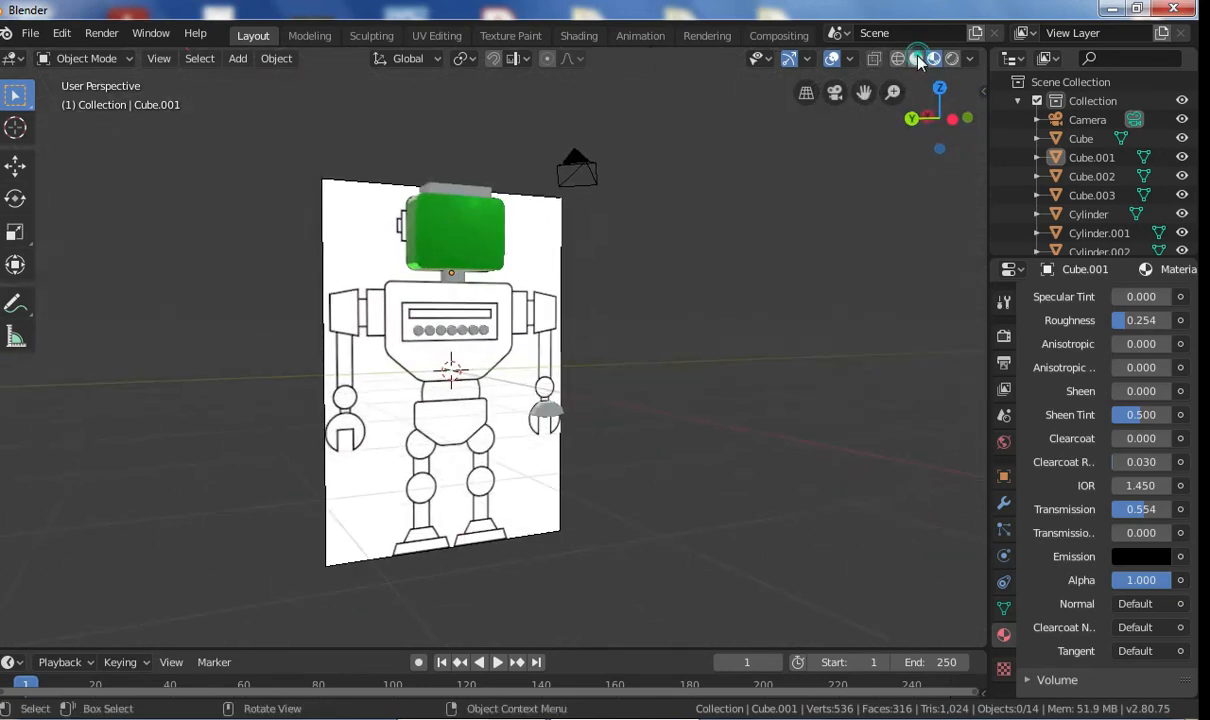
Step: Set the head material's roughness to 0 and transmission to 1.000, and preview it before returning to solid shading
left_click(916, 58)
scroll(1130, 503, "up", 3)
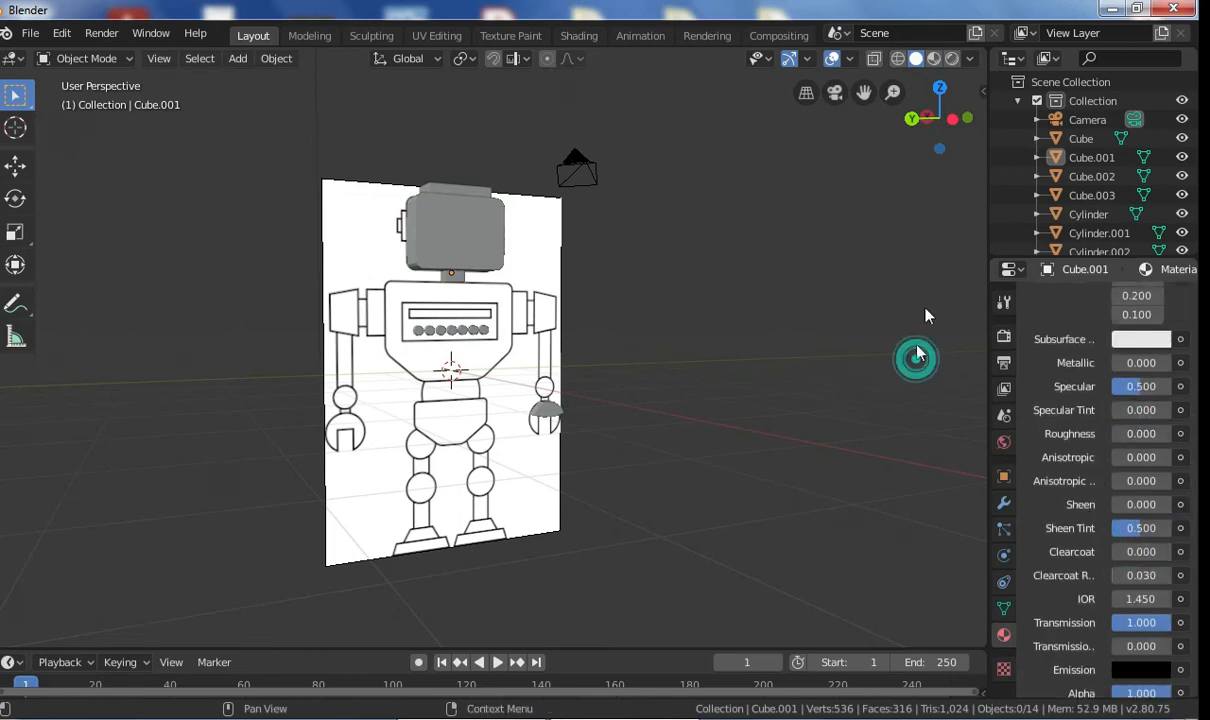
left_click(934, 58)
middle_click_drag(566, 496, 580, 460)
left_click(916, 58)
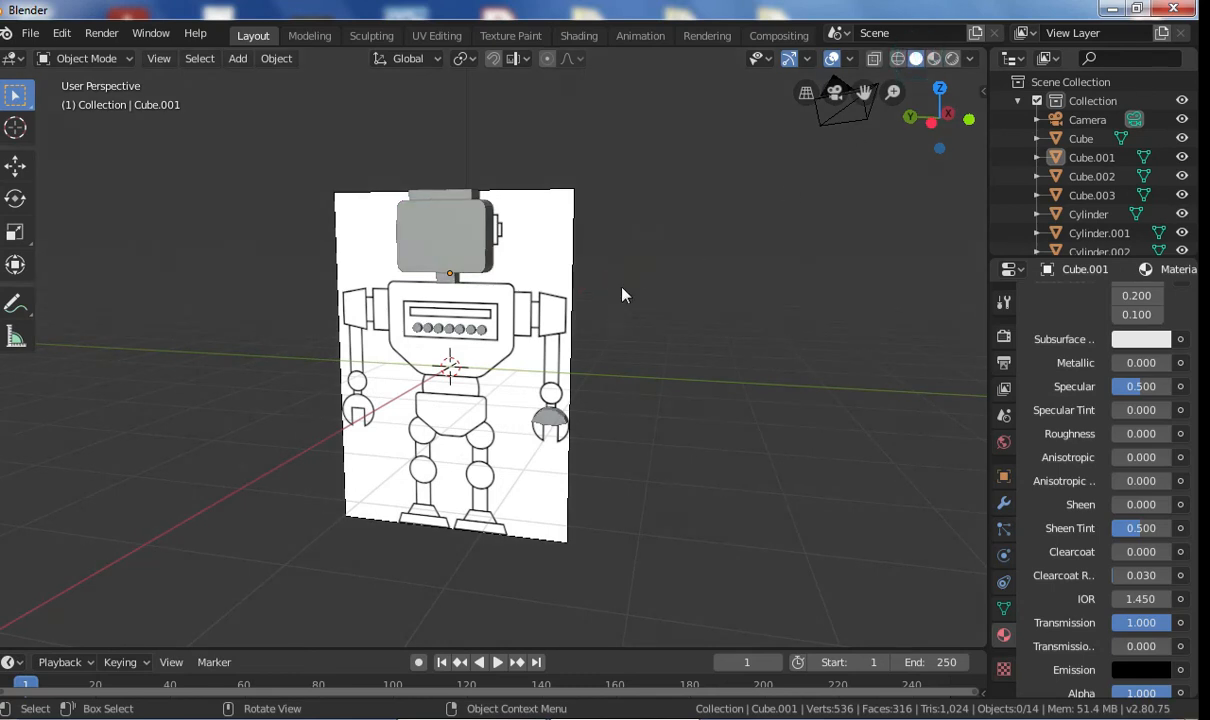
Step: Give the end chest button nearest the modelled claw a new green Emission material with strength 10.9
middle_click_drag(626, 292, 762, 297)
scroll(1072, 416, "up", 8)
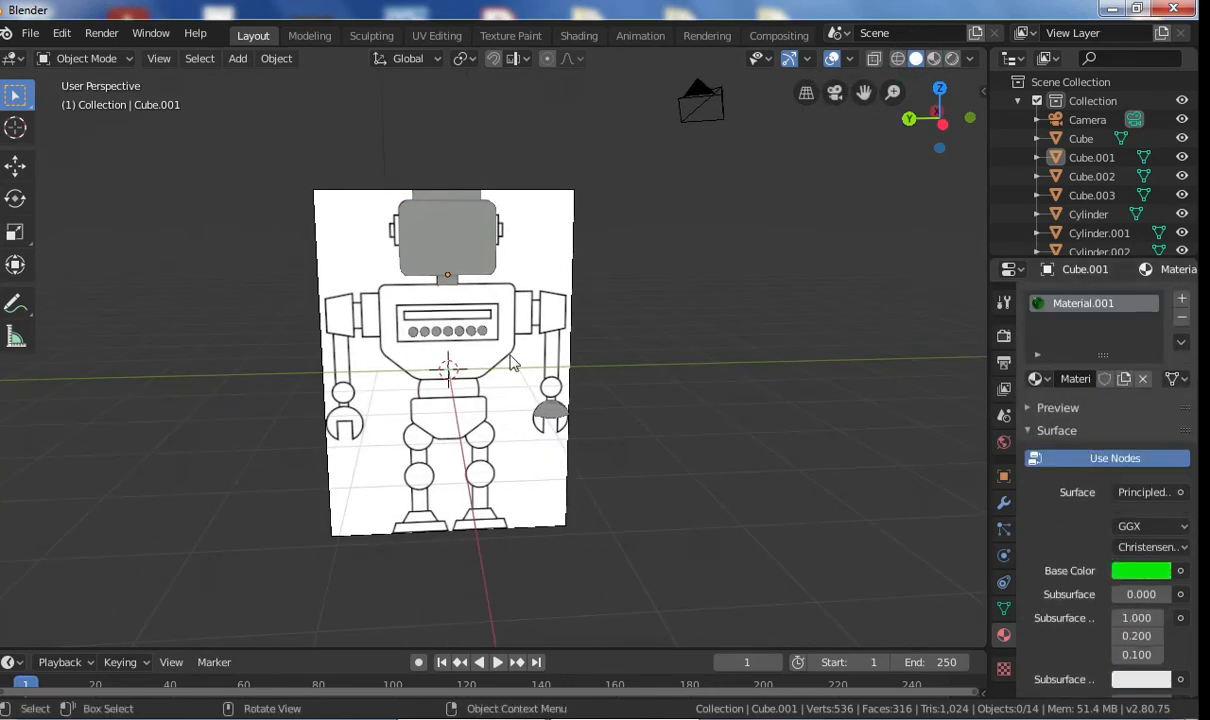
left_click(482, 332)
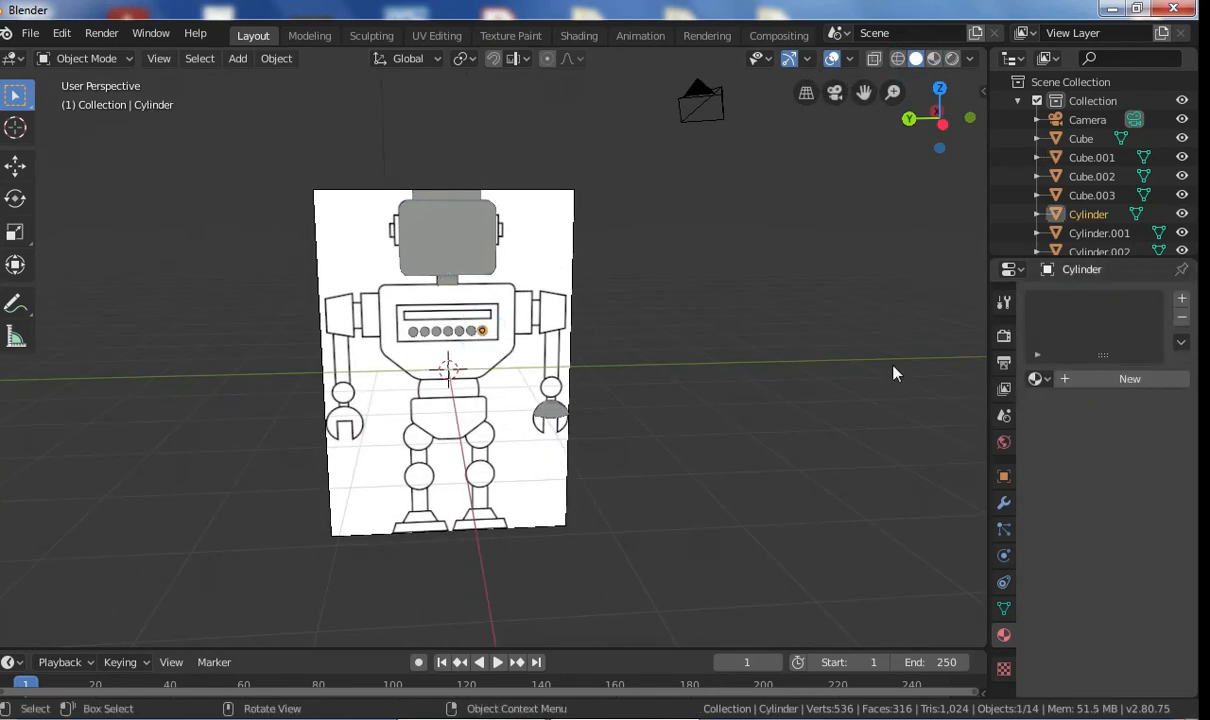
left_click(1102, 379)
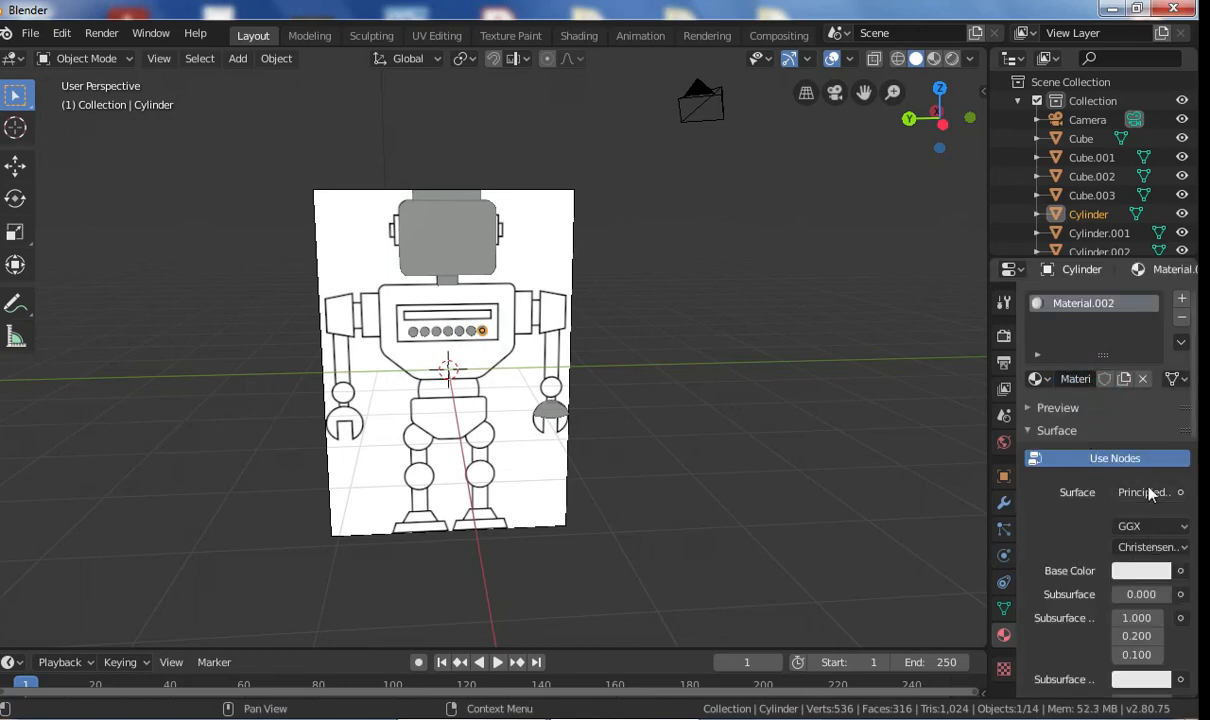
left_click(1148, 492)
left_click(960, 114)
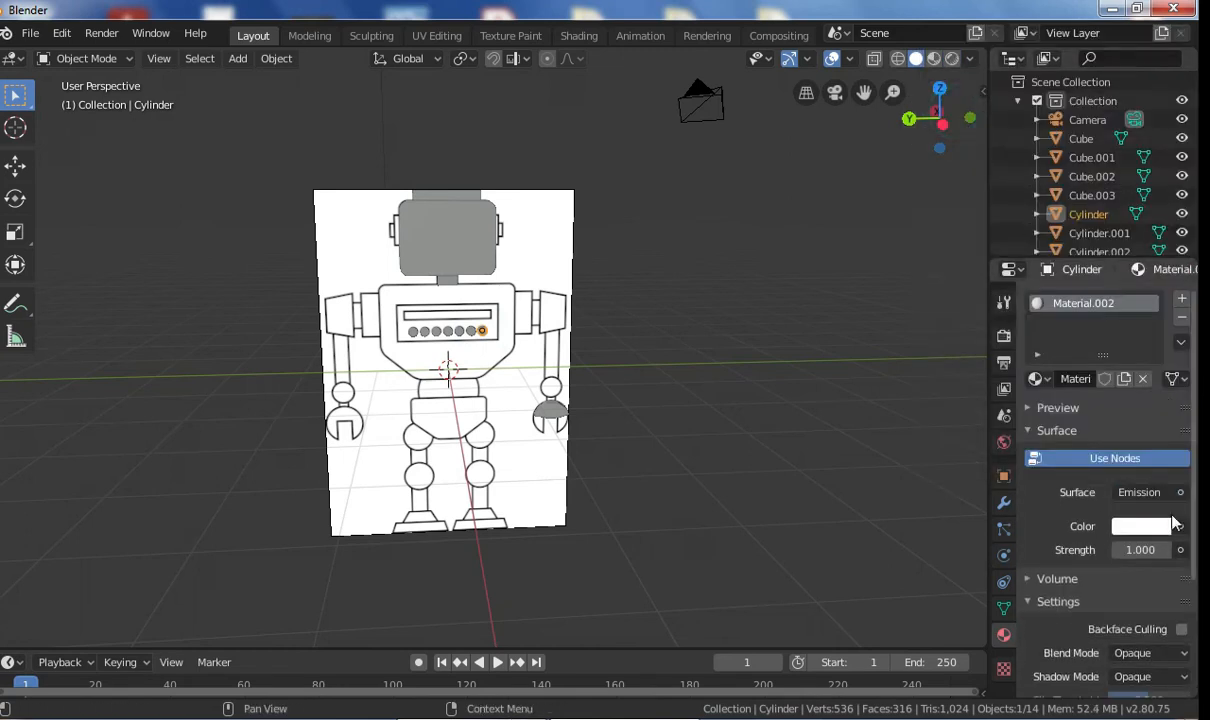
left_click(1163, 527)
left_click(1018, 290)
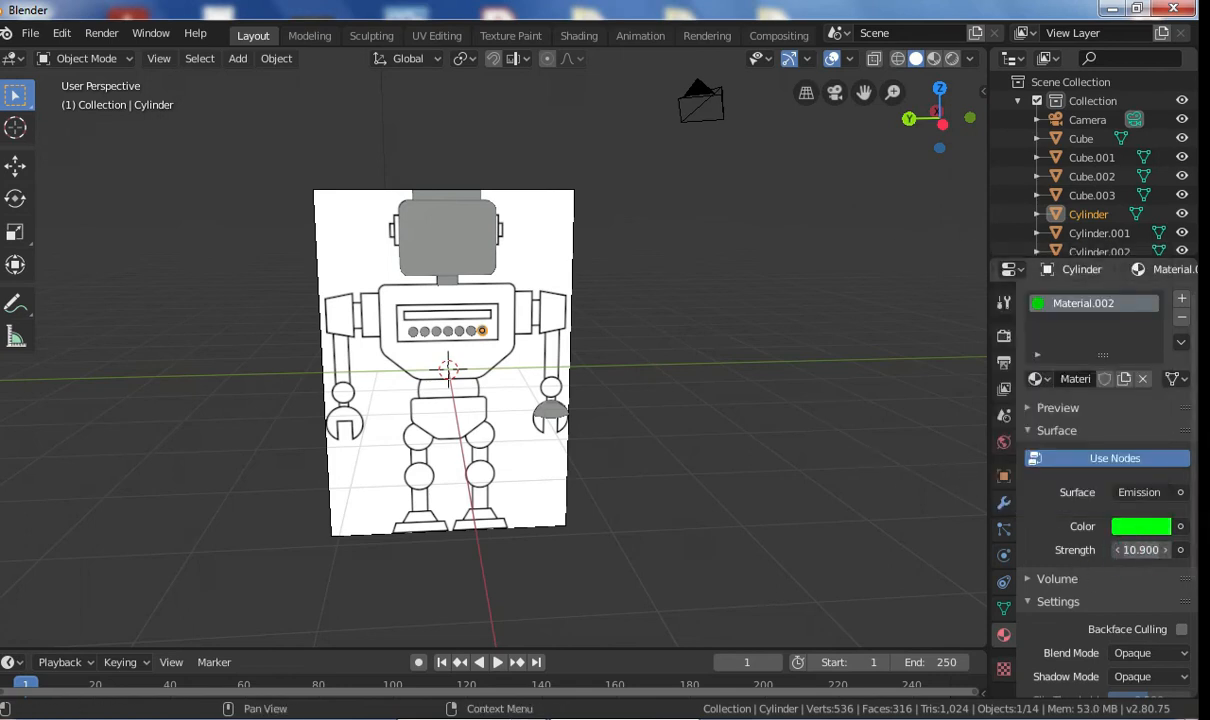
Step: Enable Ambient Occlusion, Bloom and Screen Space Reflections for Eevee, and preview the green chest button up close
left_click(1004, 341)
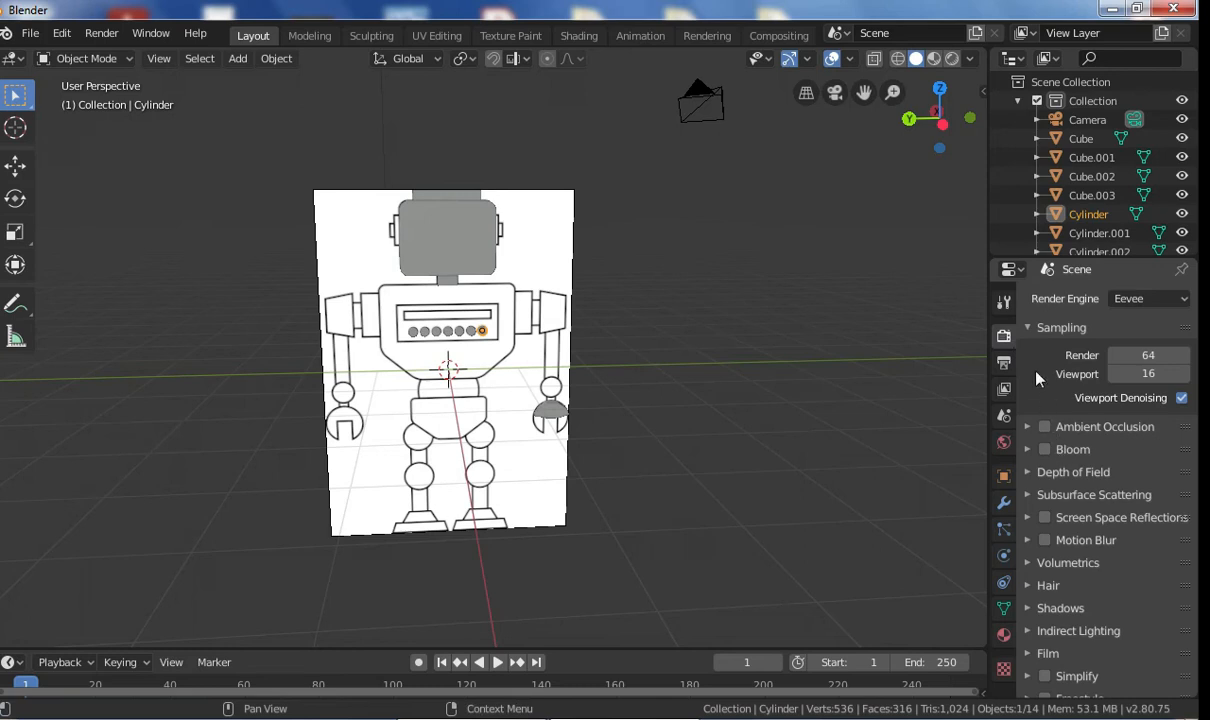
left_click(1045, 427)
left_click(1045, 449)
left_click(1045, 517)
middle_click_drag(805, 397, 826, 200)
left_click(934, 58)
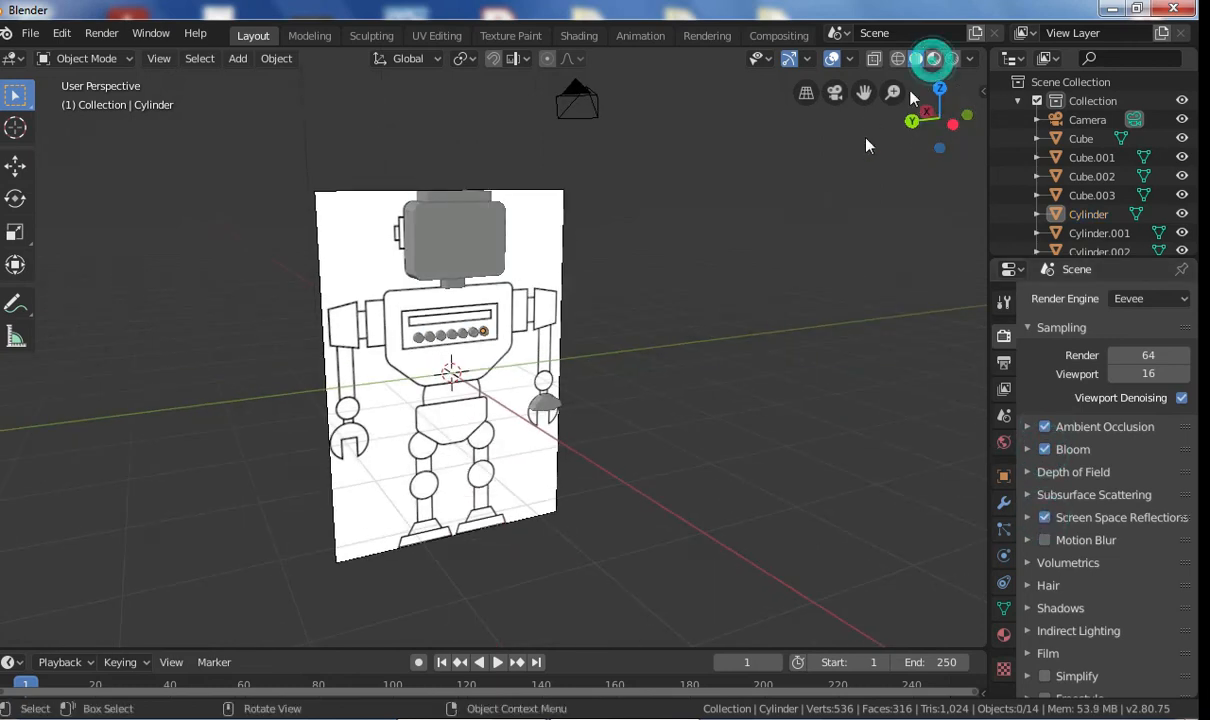
mouse_move(786, 248)
middle_mouse_down()
mouse_move(735, 232)
mouse_move(553, 357)
middle_mouse_up()
scroll(553, 357, "up", 3)
scroll(553, 357, "up", 4)
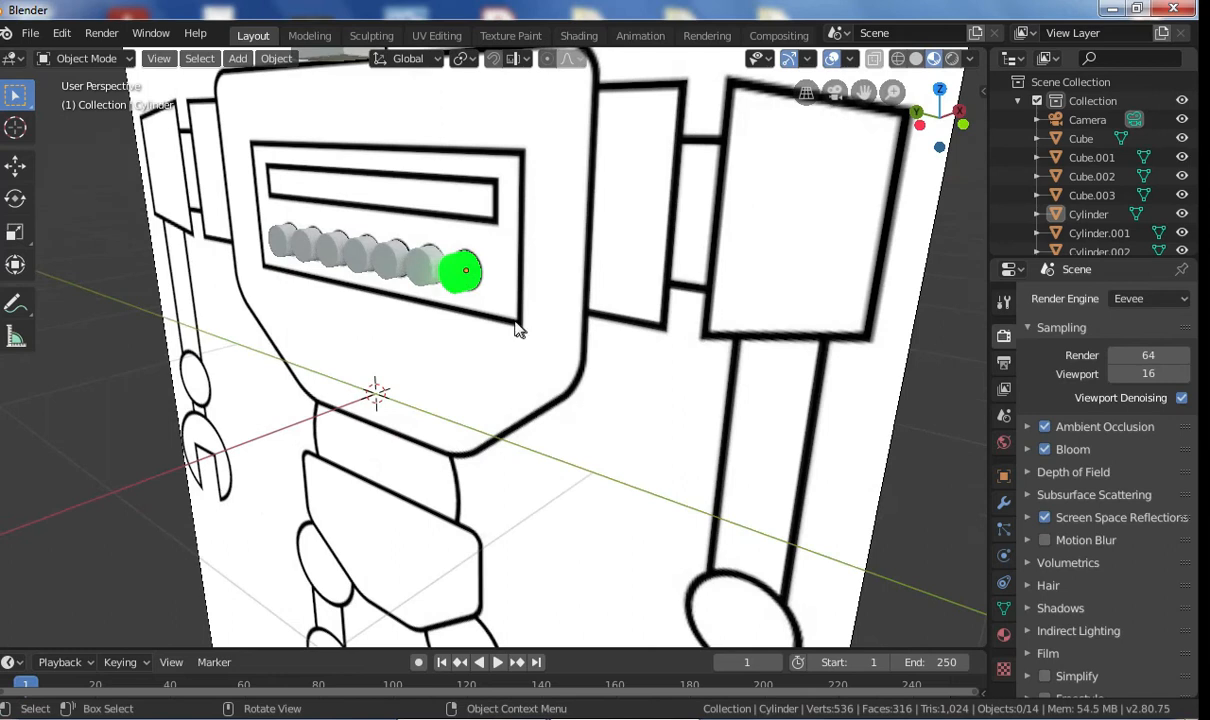
Step: Set the chest button material's emission strength to 45.7 and preview the glow from several angles
left_click(915, 58)
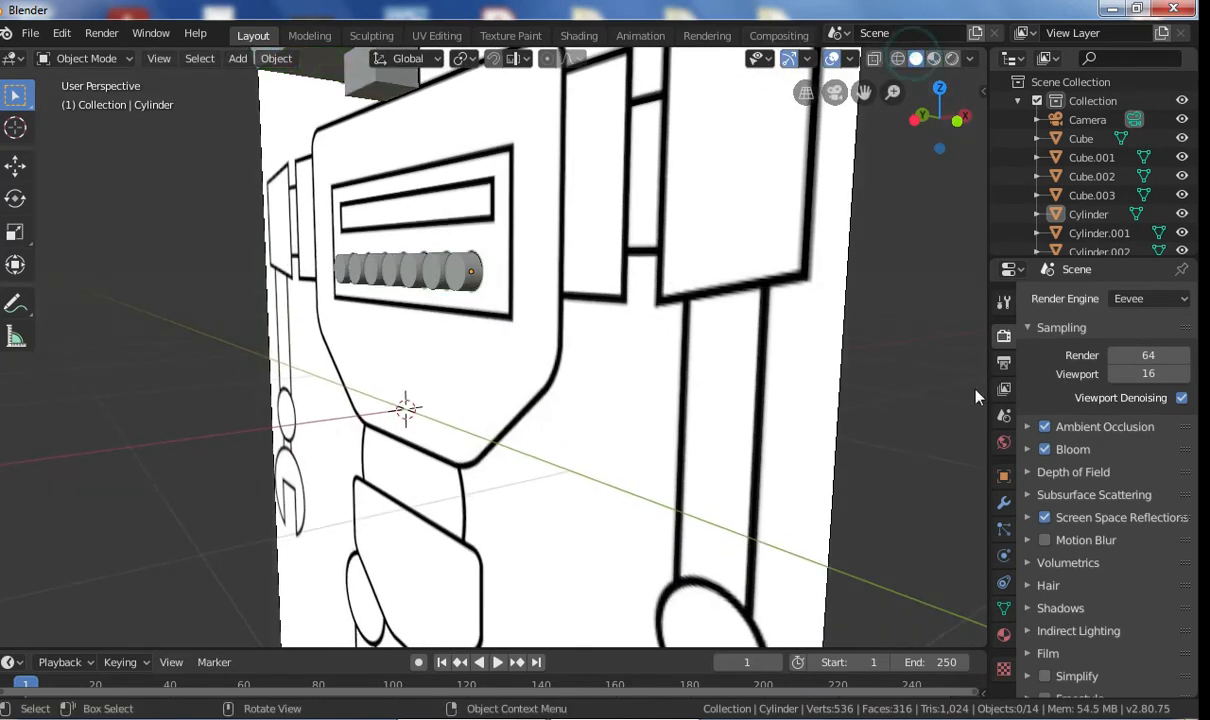
left_click(1004, 634)
left_click(1070, 545)
left_click_drag(1138, 549, 1150, 549)
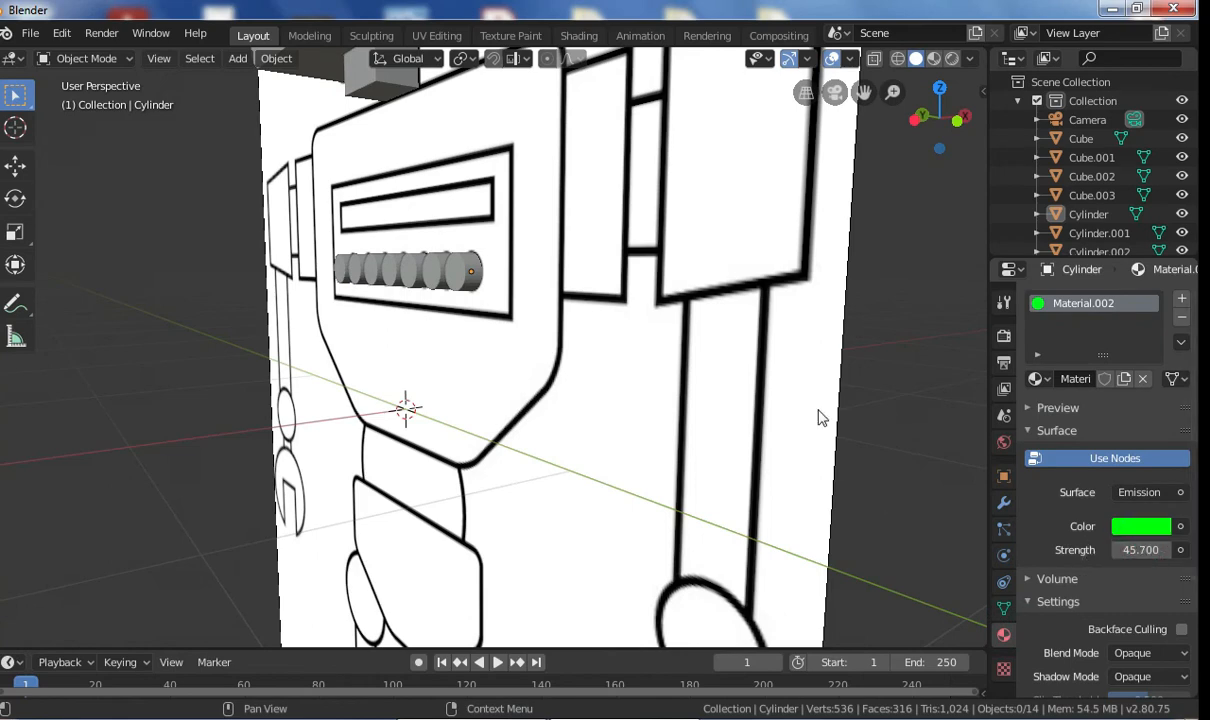
left_click(934, 58)
middle_click_drag(712, 395, 810, 405)
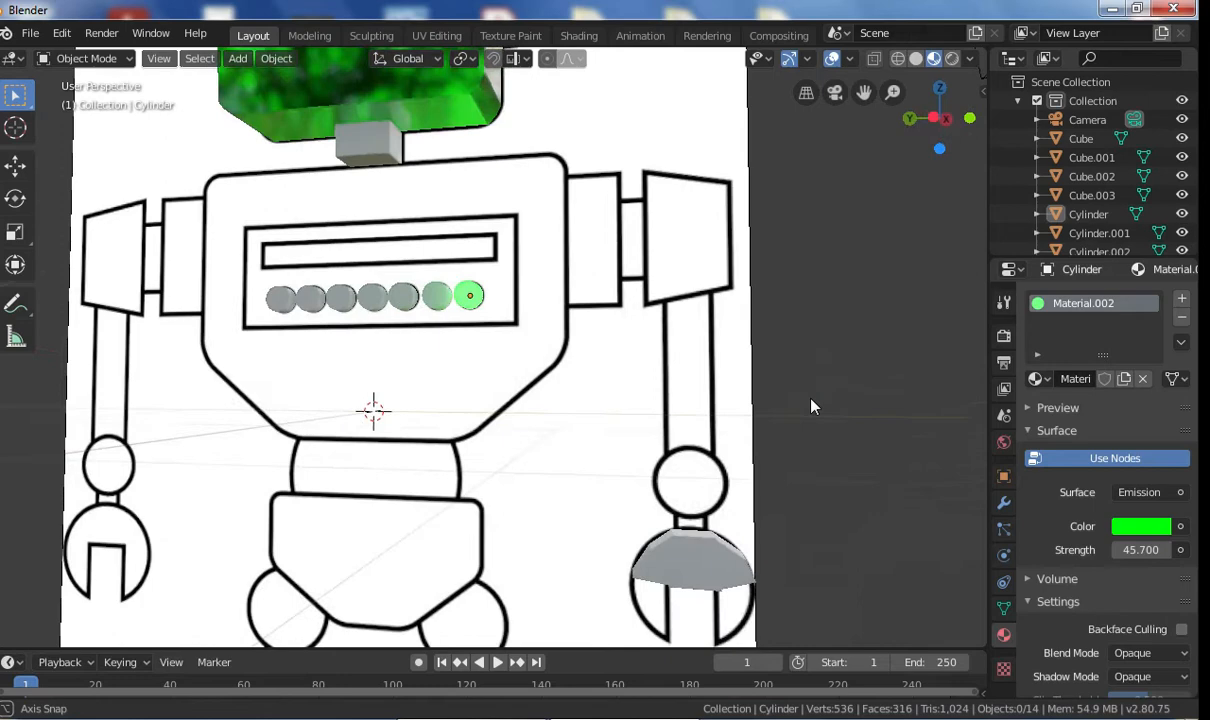
mouse_move(789, 265)
middle_mouse_down()
mouse_move(755, 333)
mouse_move(826, 346)
middle_mouse_up()
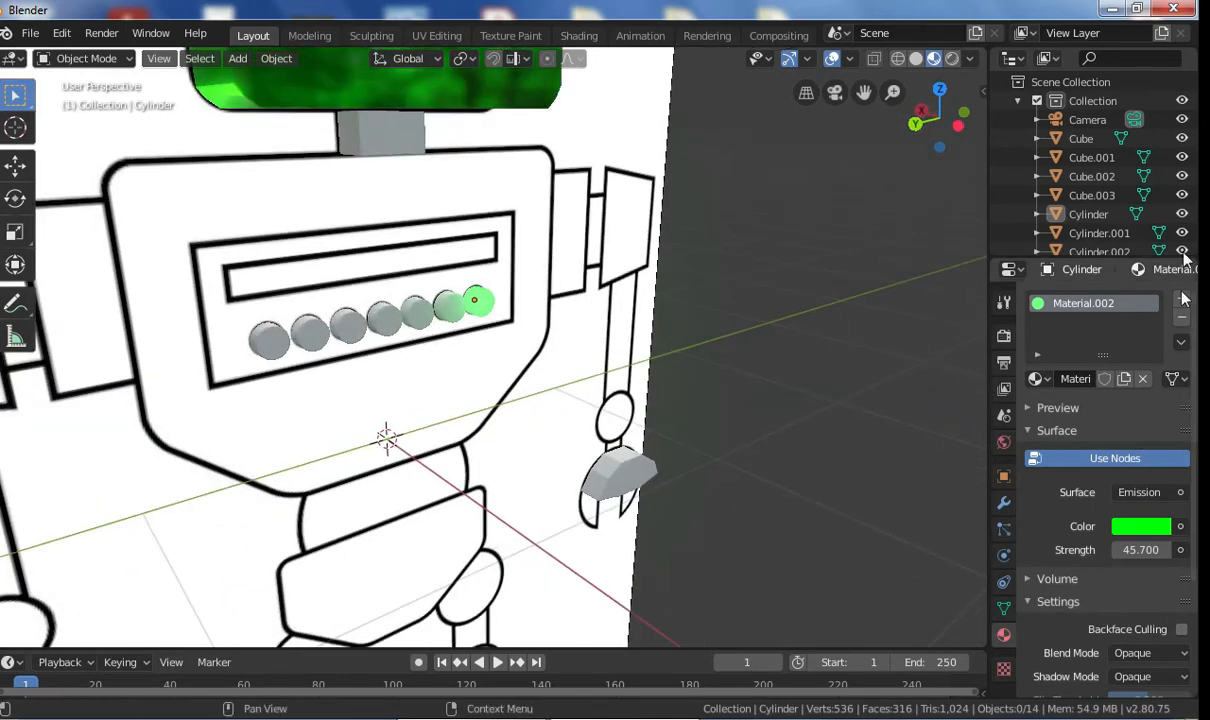
Step: Return to solid shading, add a text object at the robot's centre and rotate it 90 degrees about the Y axis
left_click(917, 59)
scroll(691, 372, "down", 4)
middle_click_drag(691, 370, 604, 330)
left_click(940, 118)
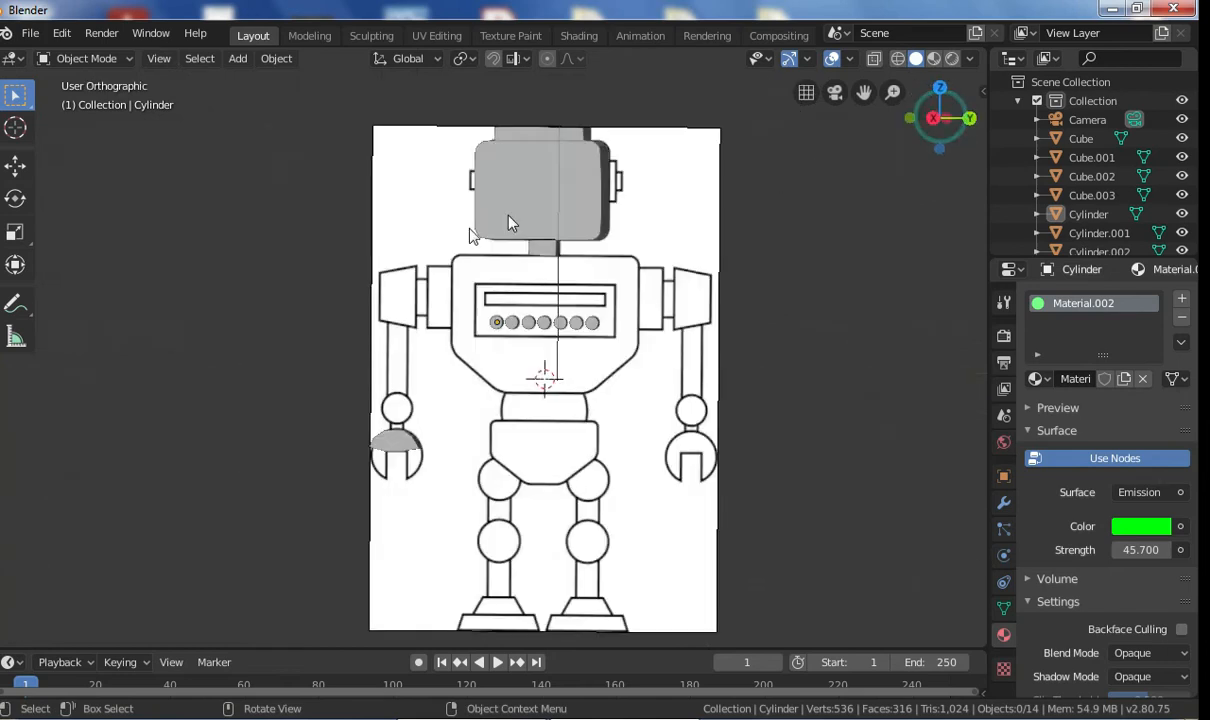
scroll(554, 311, "up", 5)
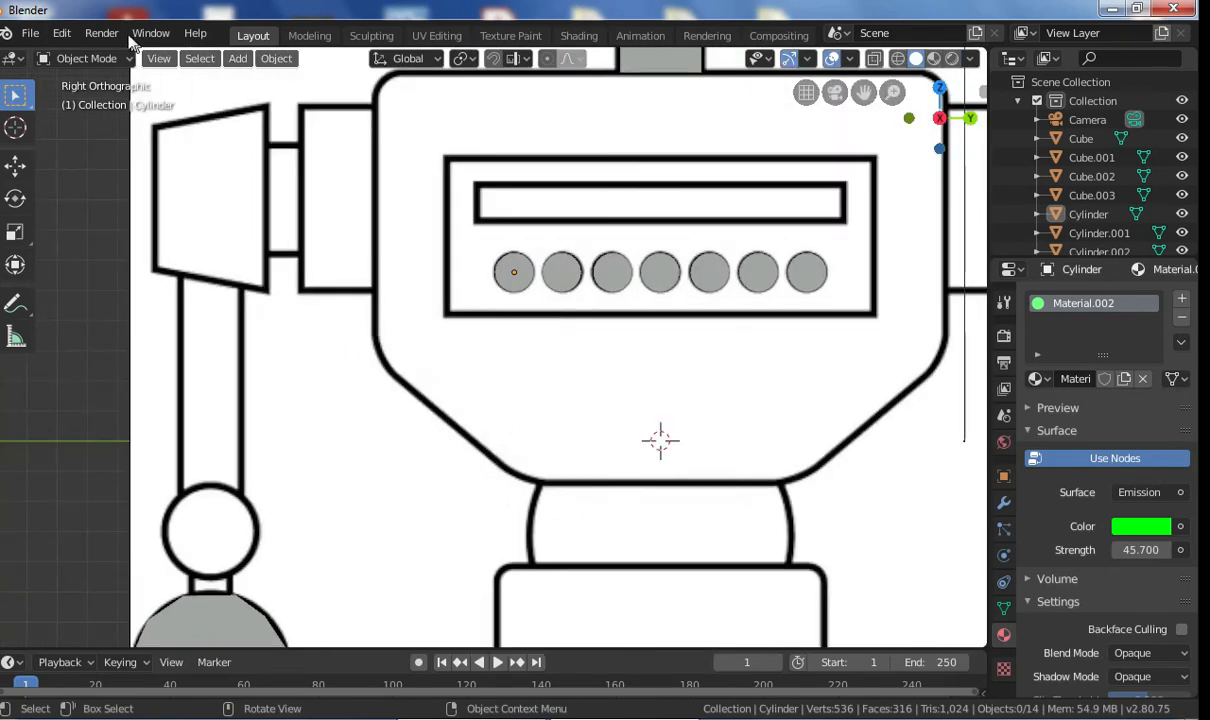
left_click(251, 62)
mouse_move(258, 82)
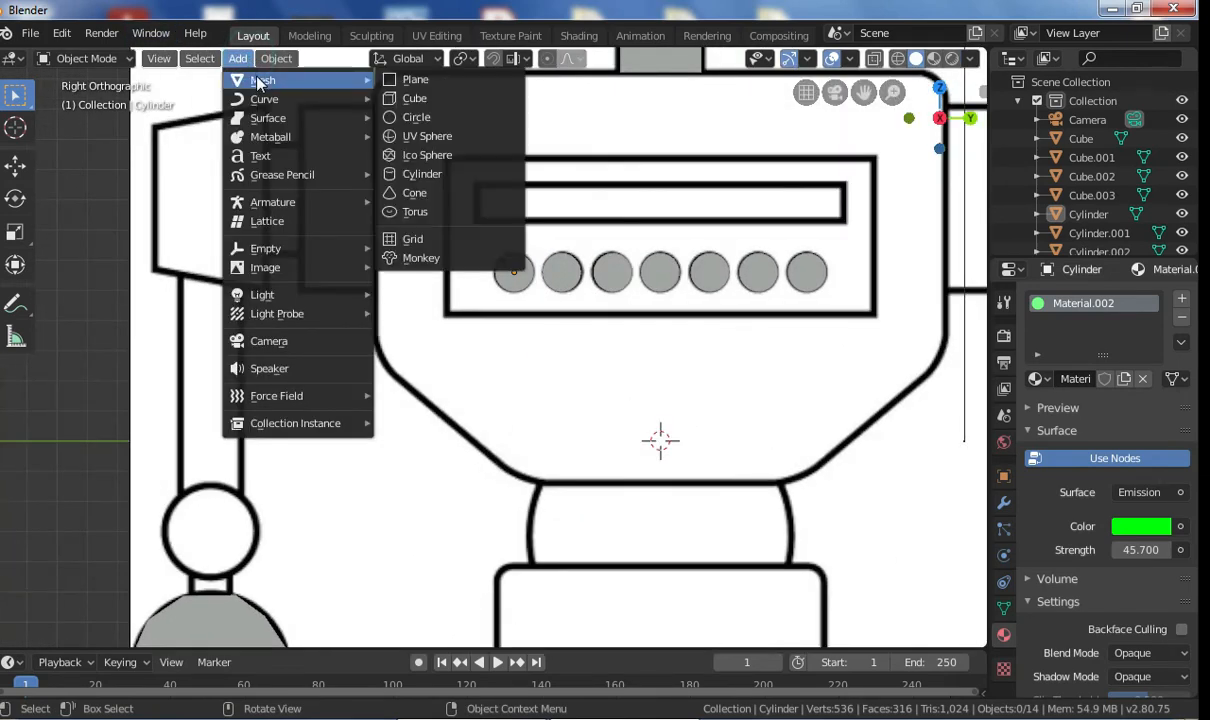
left_click(288, 161)
key("r")
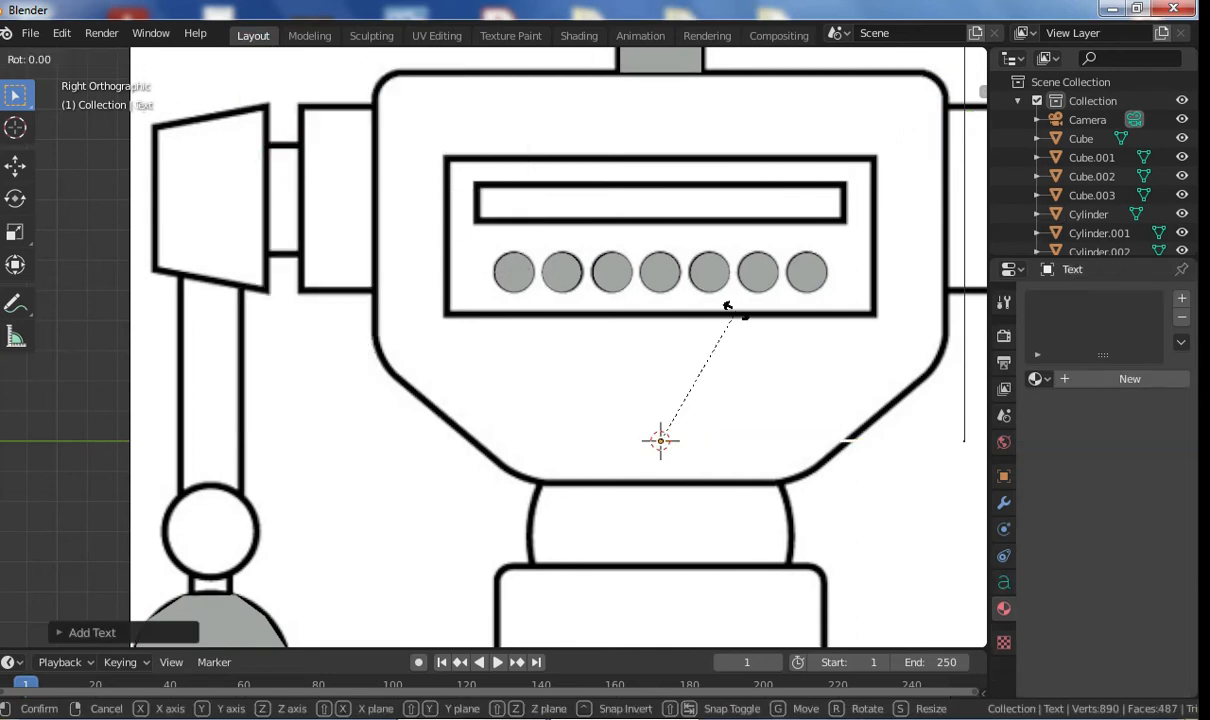
key("x")
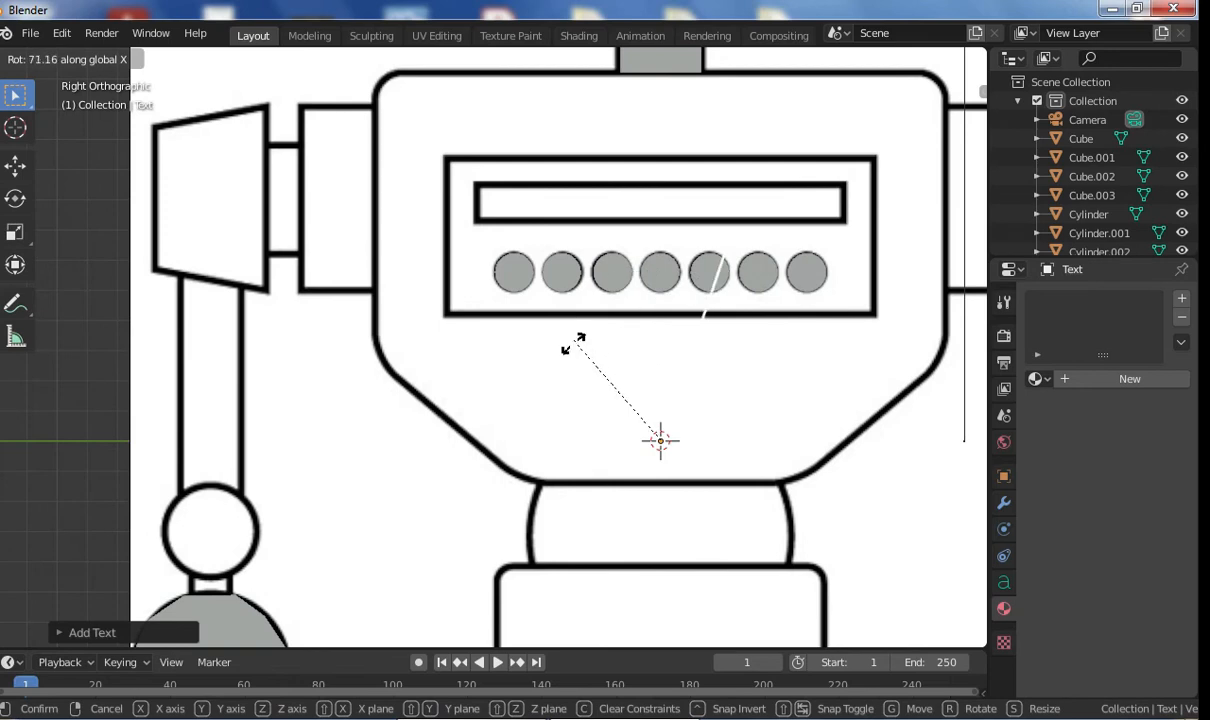
type("y")
type("90")
key("Return")
Step: Move the text along X in front of the reference drawing and rotate it 90 degrees about the X axis
scroll(620, 450, "down", 4)
middle_click_drag(620, 455, 702, 518)
key("g")
key("x")
left_click(800, 525)
middle_click_drag(797, 521, 724, 513)
key("r")
key("z")
key("y")
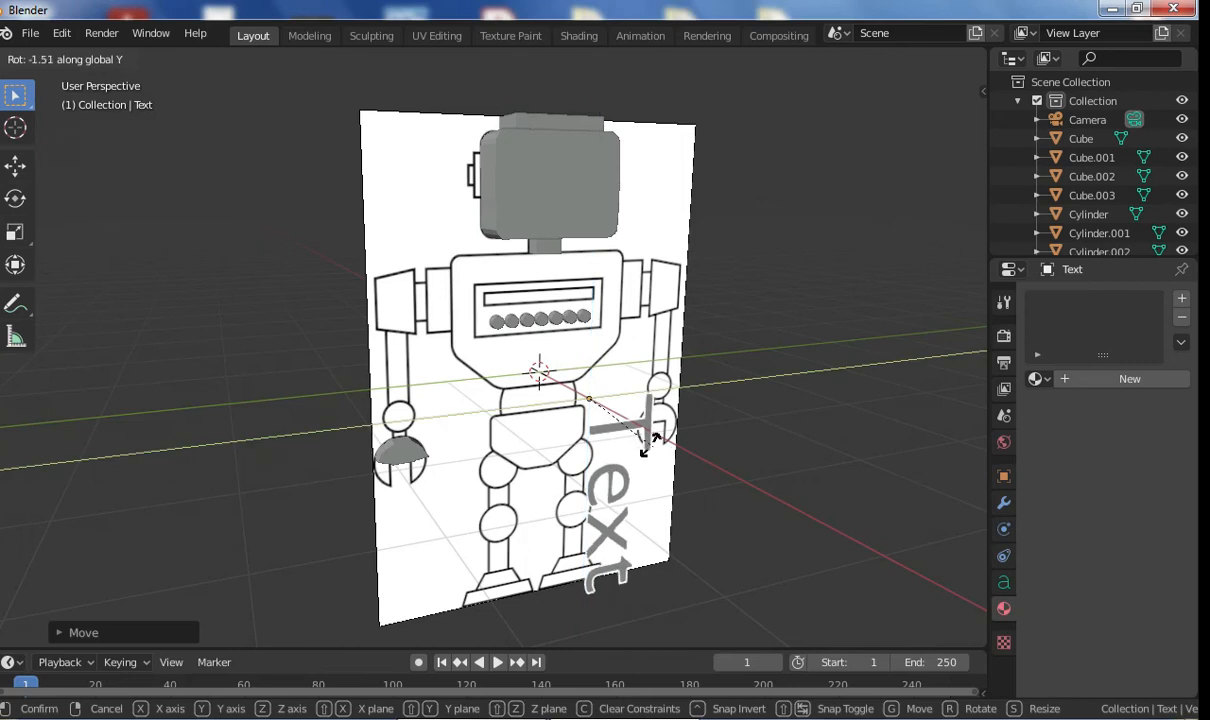
type("x90")
left_click(683, 472)
middle_click_drag(695, 469, 638, 410)
Step: Scale the text down and replace its wording with HELLO
key("s")
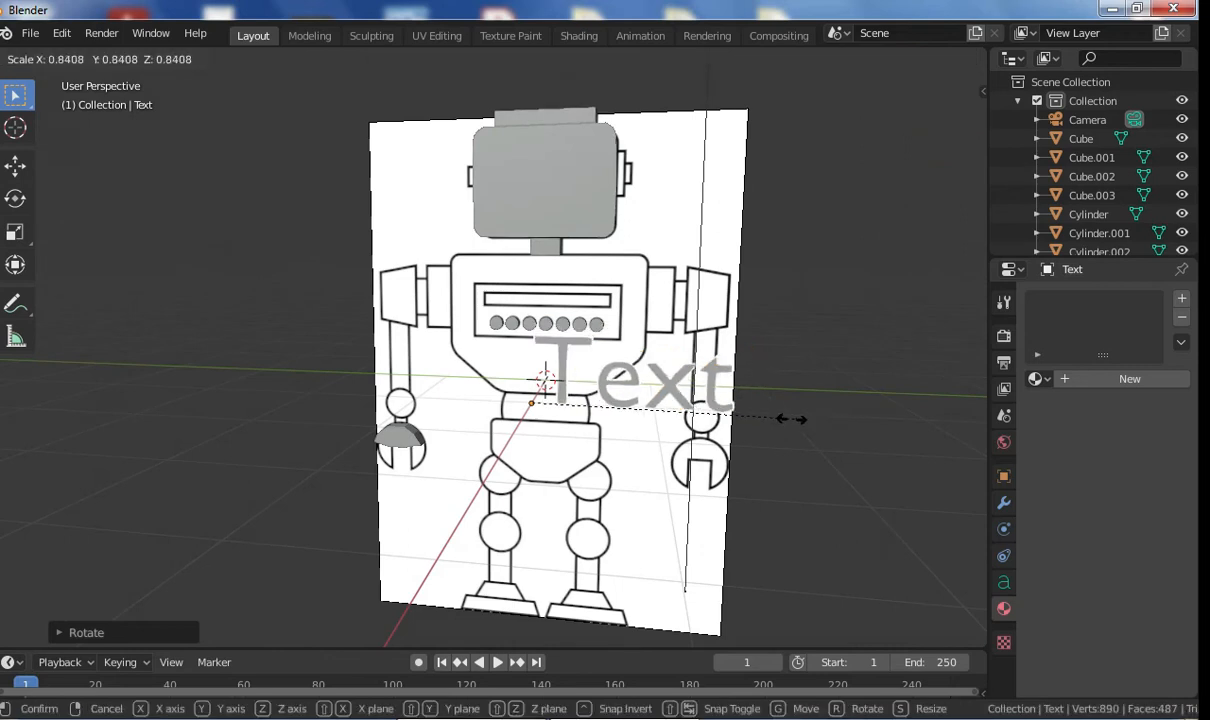
left_click(707, 419)
left_click(108, 58)
left_click(100, 82)
left_click(85, 57)
left_click(92, 98)
key("BackSpace")
key("BackSpace")
key("BackSpace")
key("BackSpace")
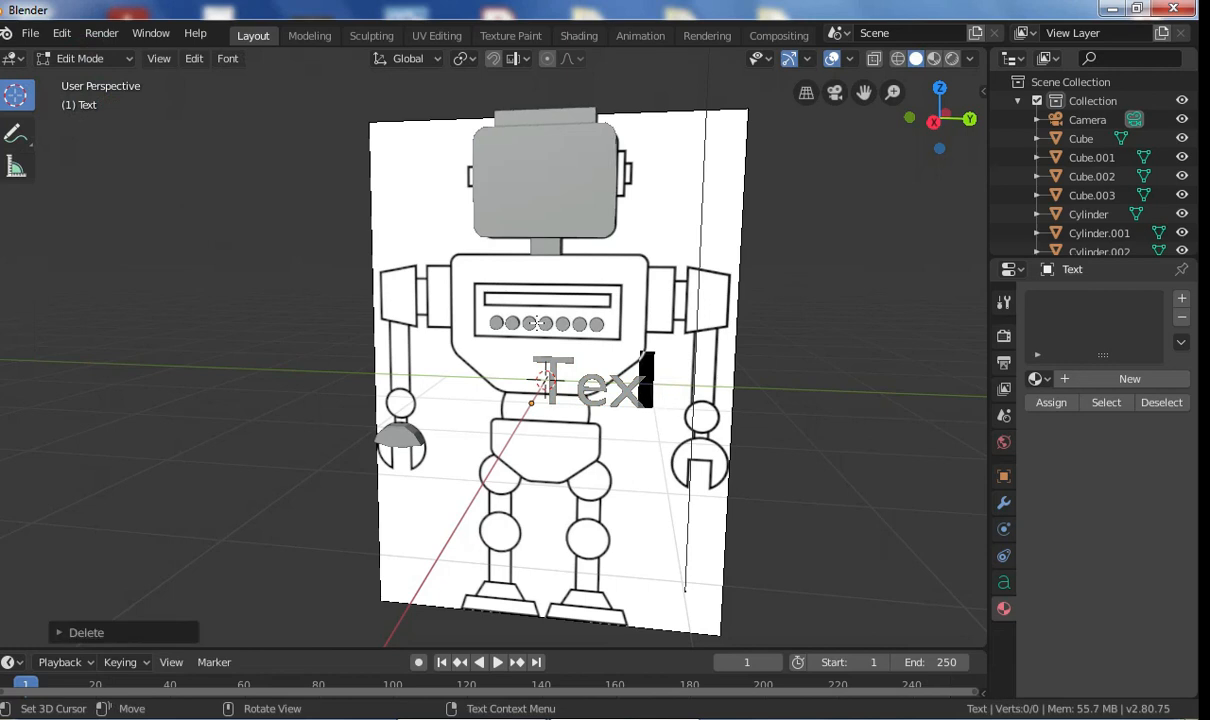
type("H")
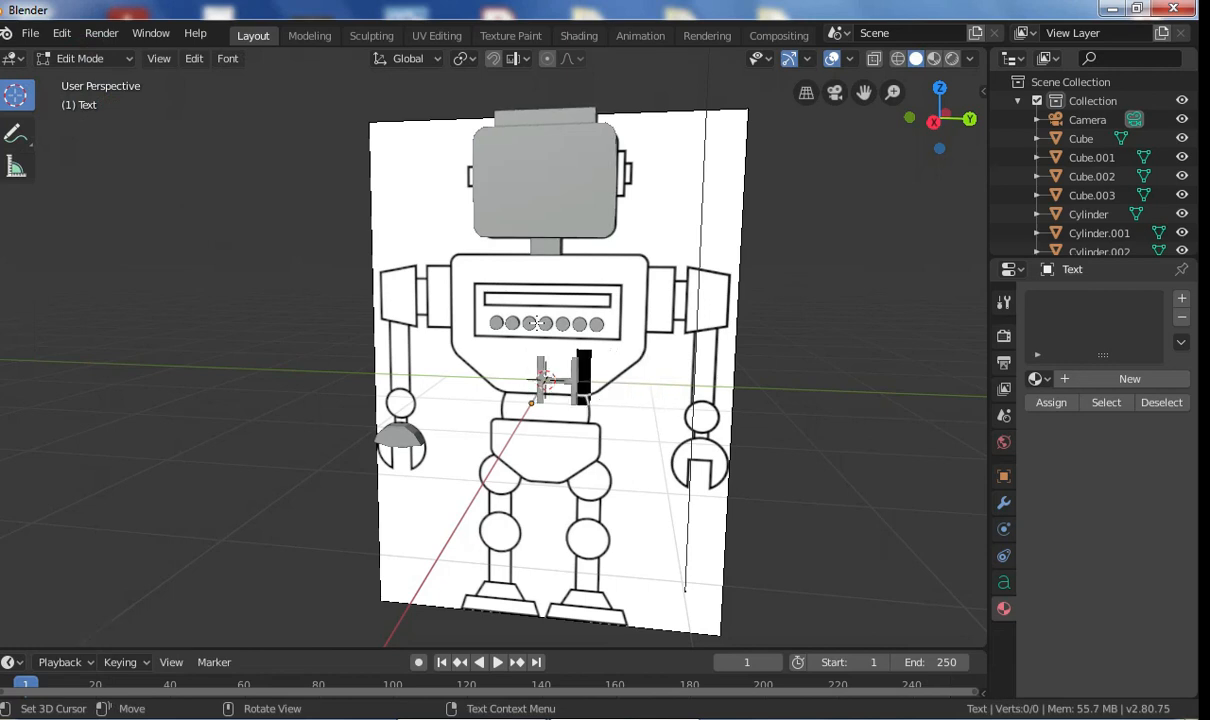
type("ELL")
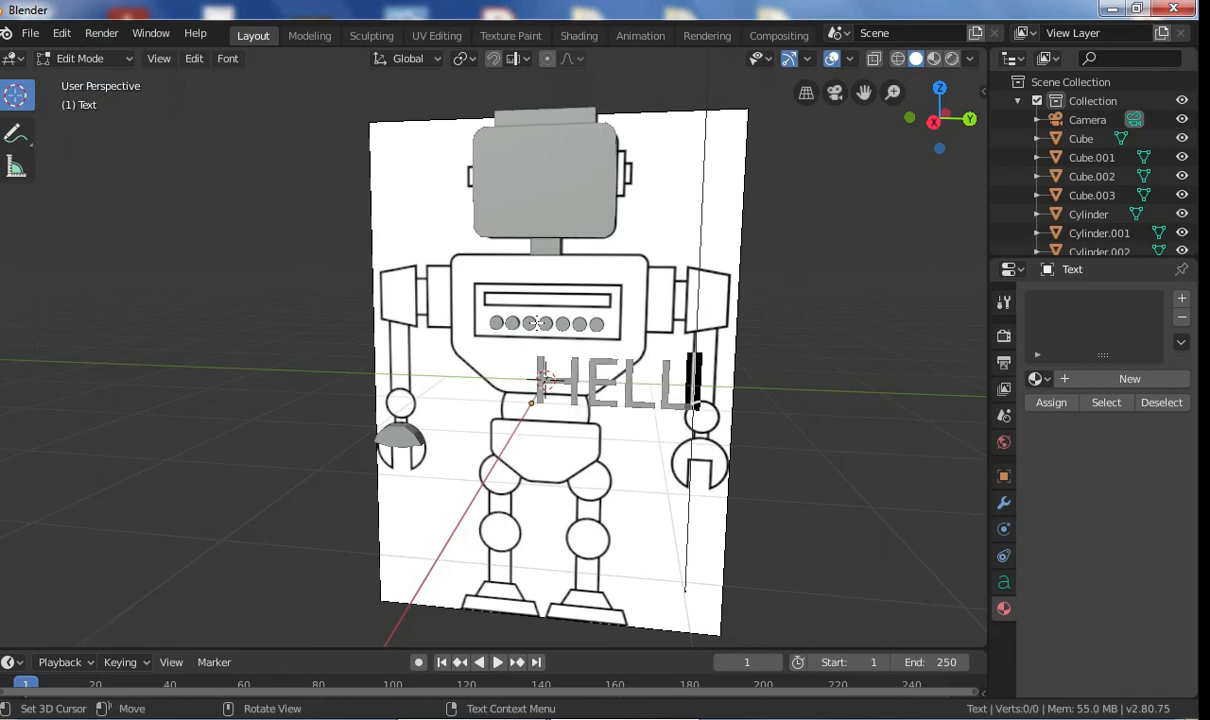
type("O")
left_click(77, 58)
left_click(71, 81)
Step: Select the HELLO text and scale it down slightly further
left_click(684, 162)
middle_click_drag(700, 241, 843, 409)
left_click(830, 401)
left_click(736, 369)
middle_click_drag(735, 370, 662, 370)
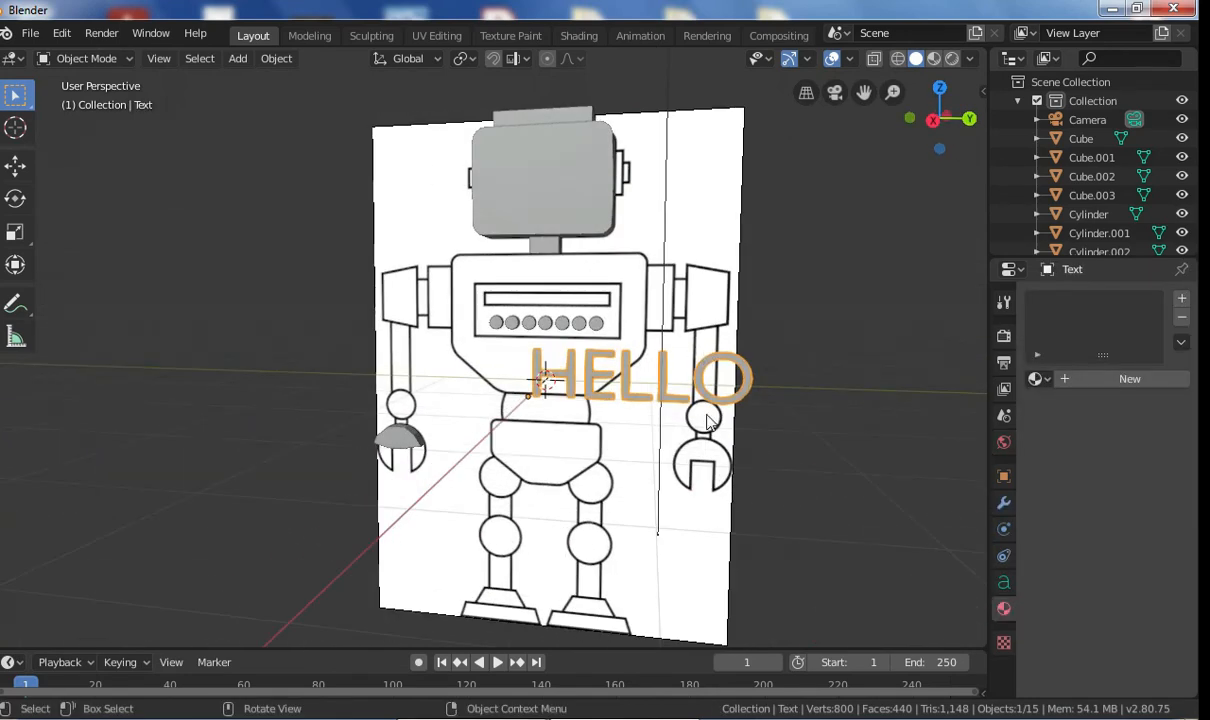
middle_click_drag(707, 422, 743, 428)
key("s")
left_click(793, 417)
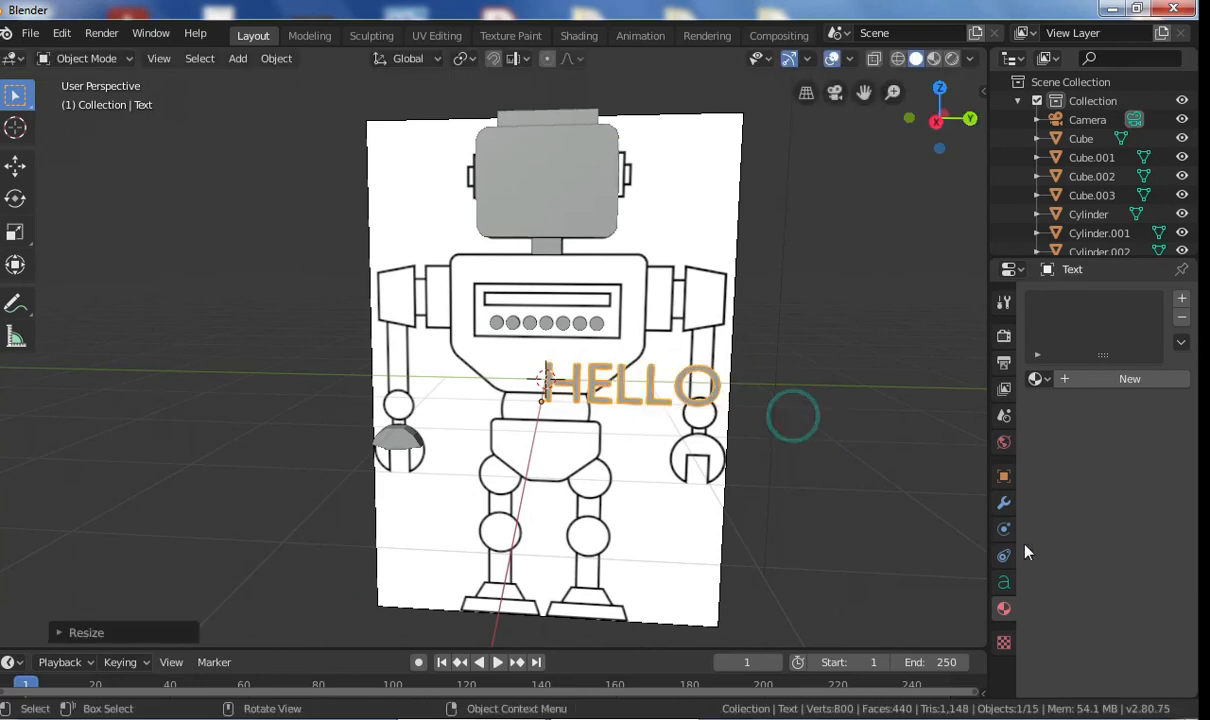
Step: Give the HELLO text a new Emission material with a green colour of hue 0.300 and strength 12.5
left_click(1090, 378)
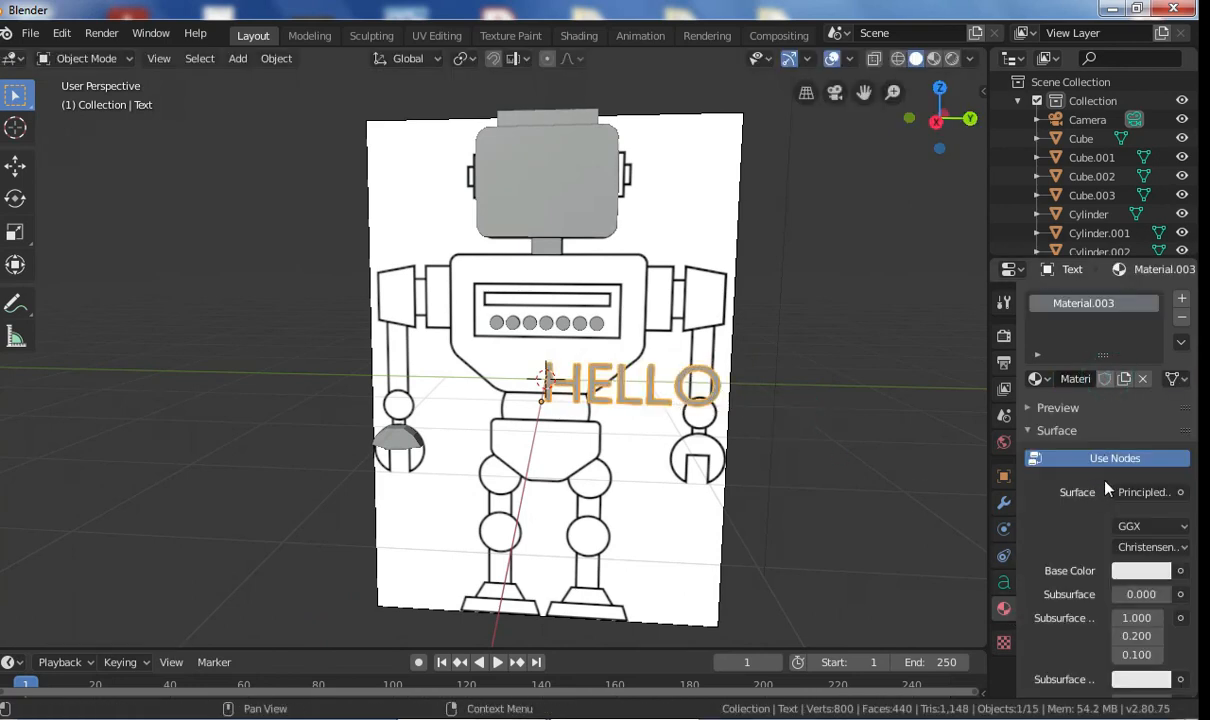
left_click(1139, 571)
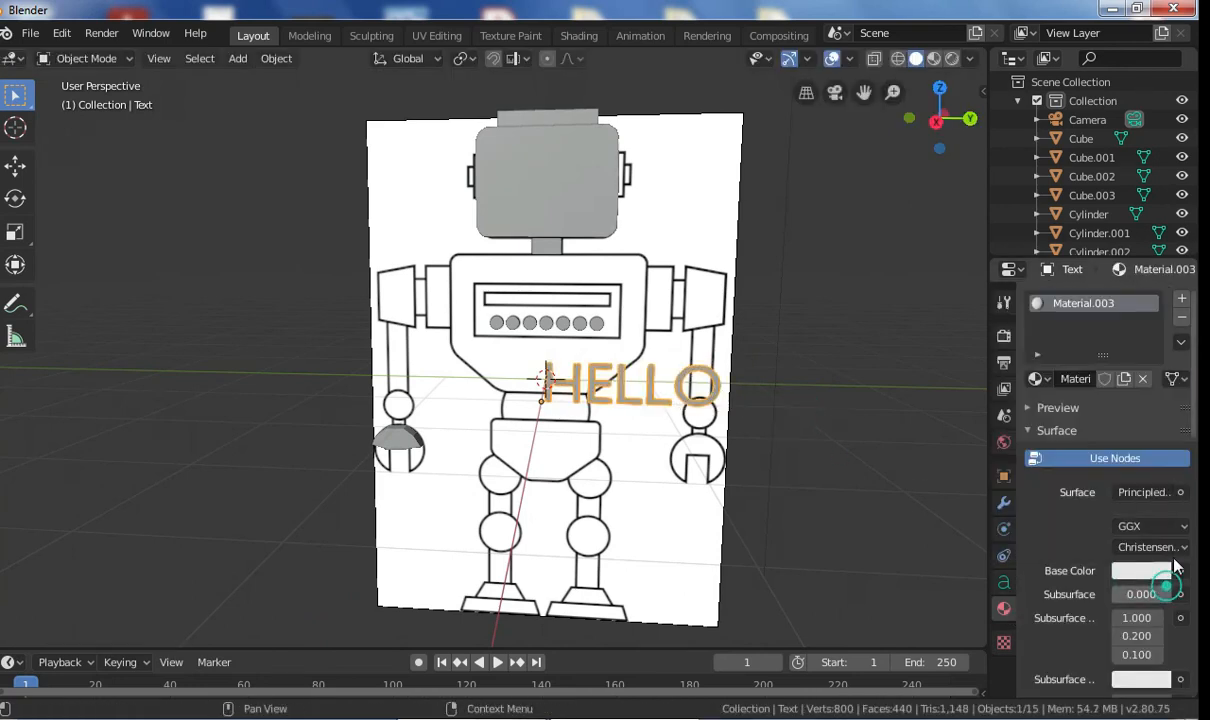
left_click(1140, 492)
left_click(945, 117)
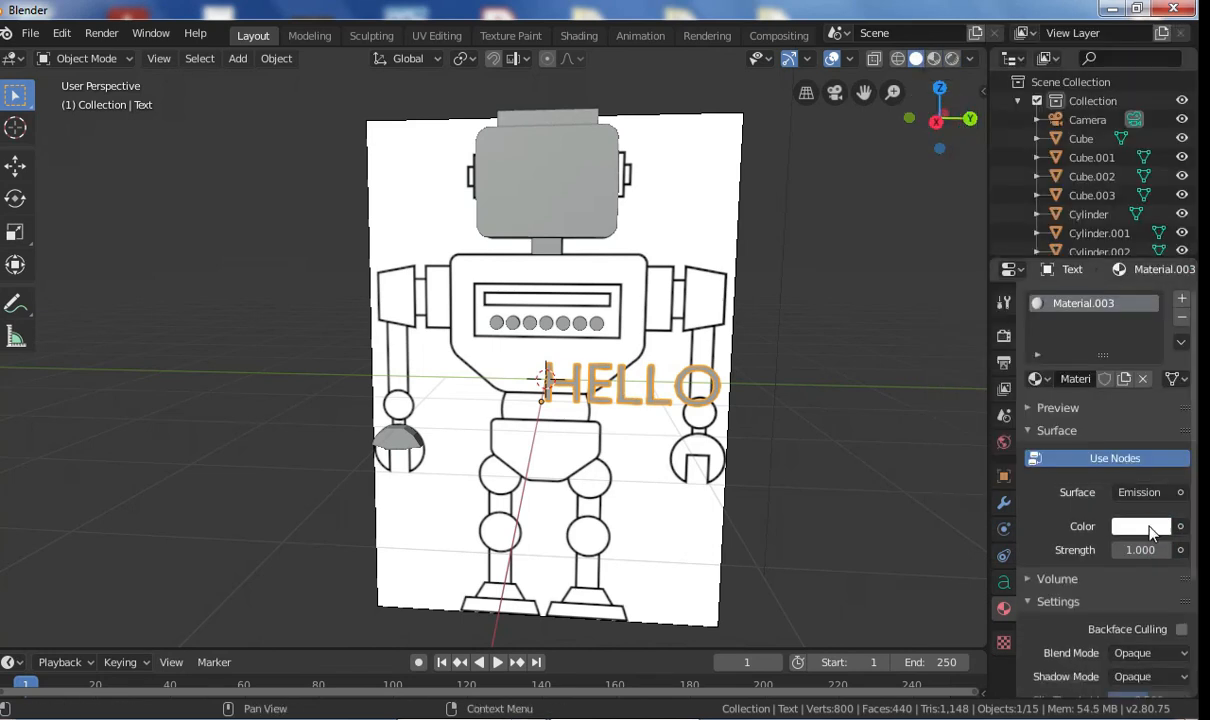
left_click(1140, 526)
left_click(1006, 301)
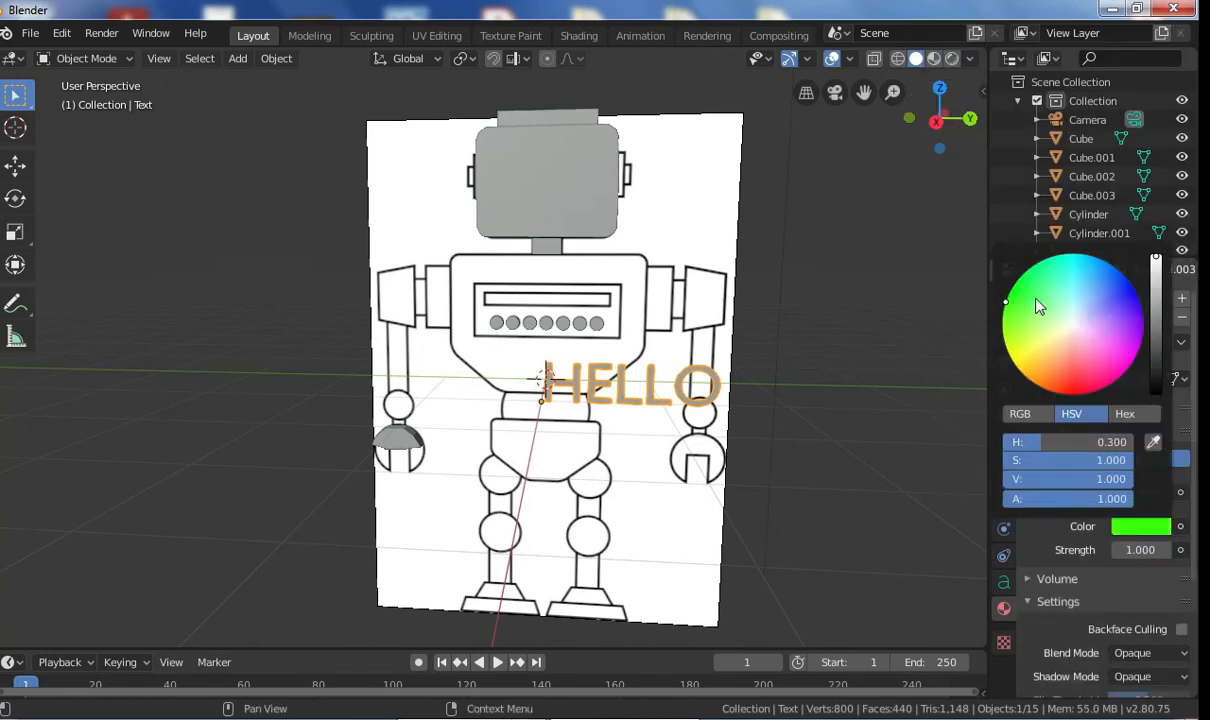
left_click(1135, 550)
type("12.5")
key("Return")
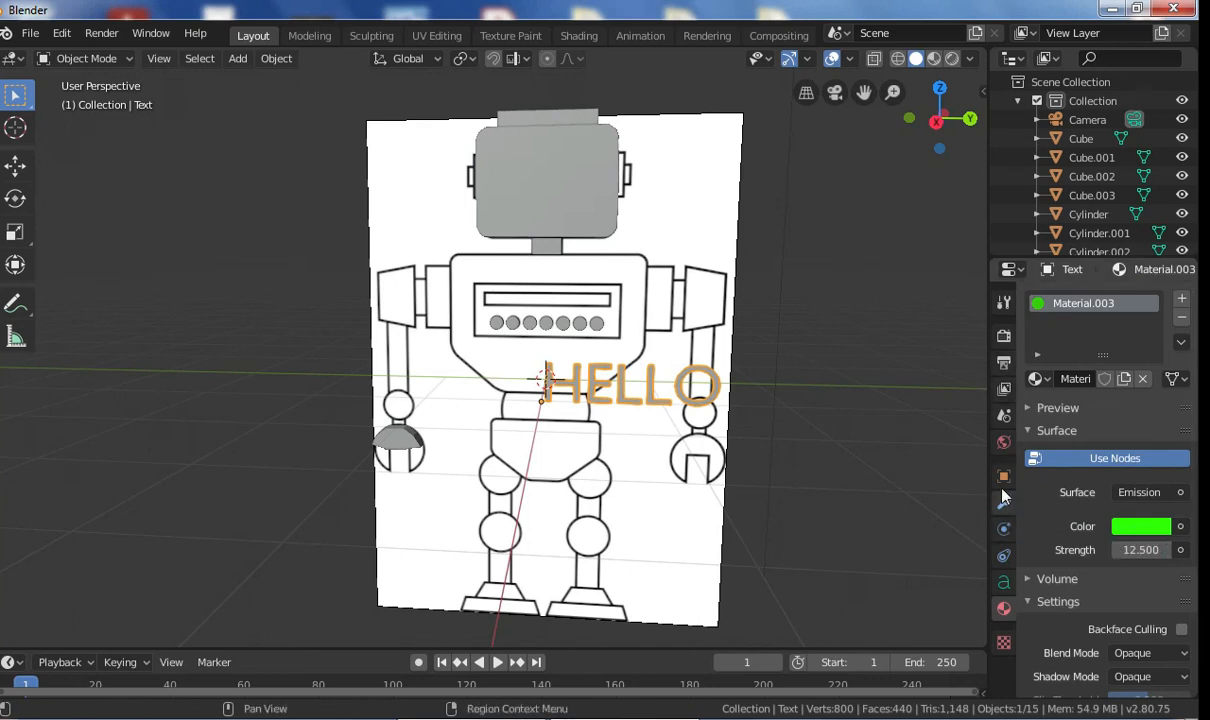
Step: Extrude the HELLO text geometry by 0.09 m
middle_click_drag(948, 345, 706, 465)
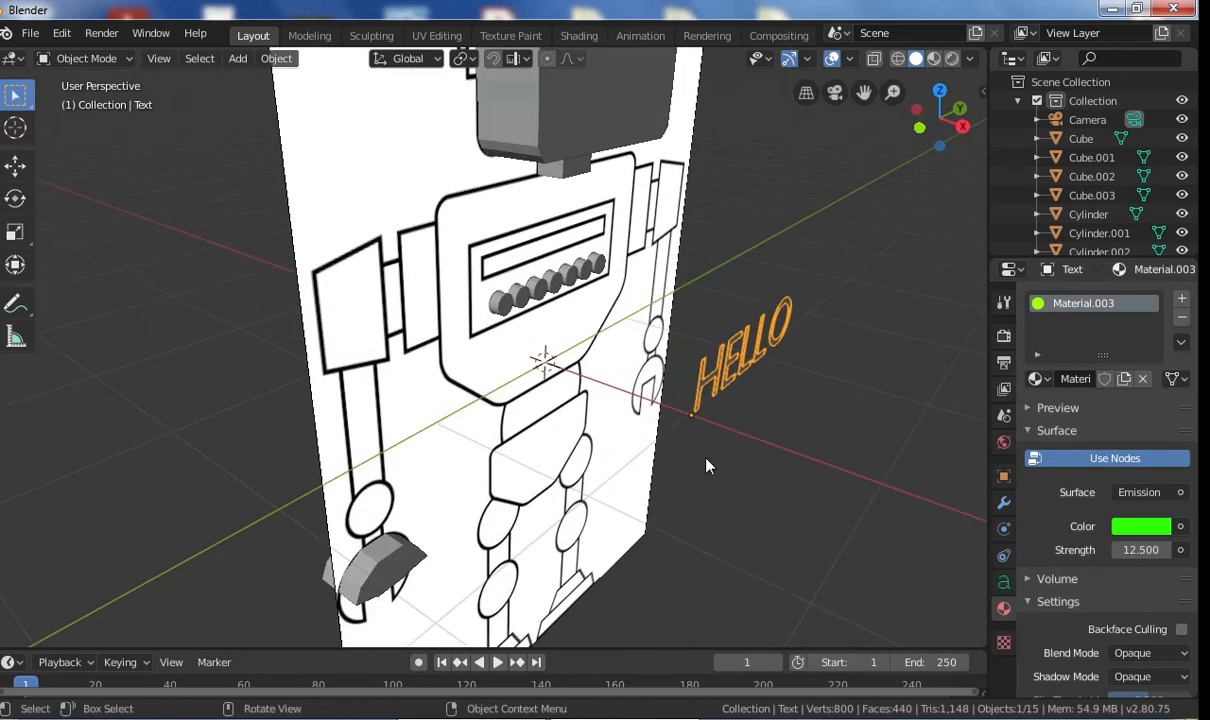
left_click(1004, 336)
left_click(1003, 363)
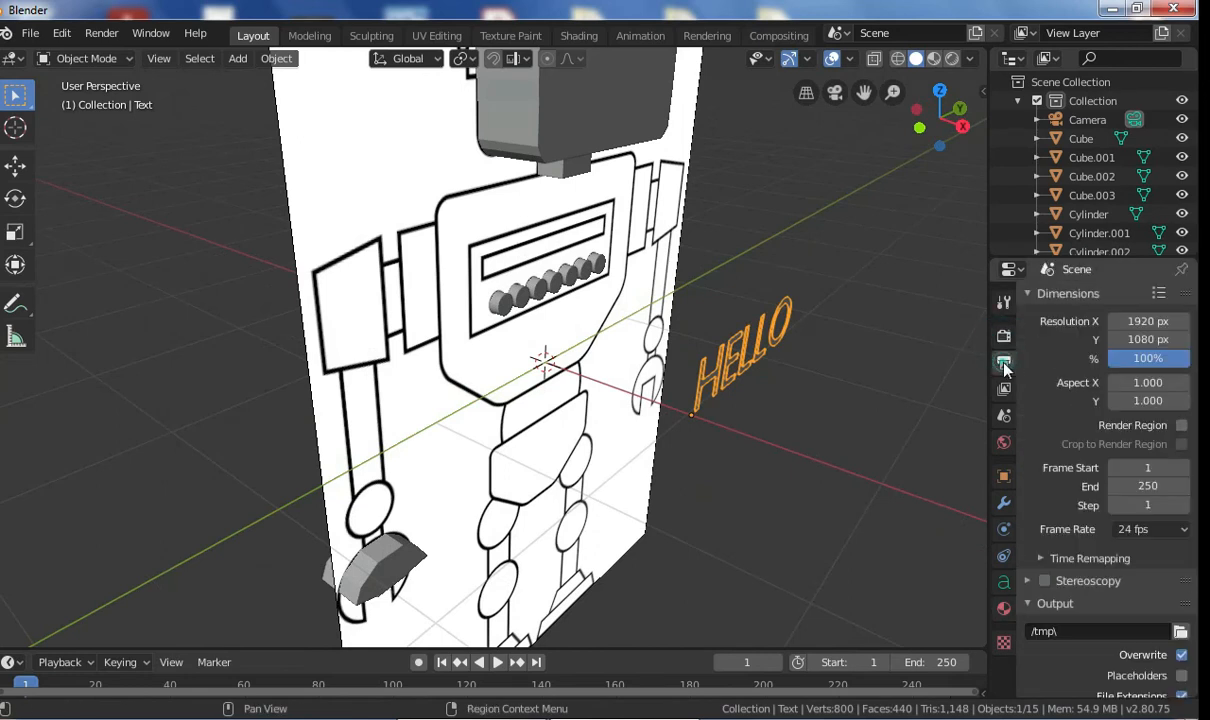
left_click(1004, 582)
scroll(1100, 450, "down", 2)
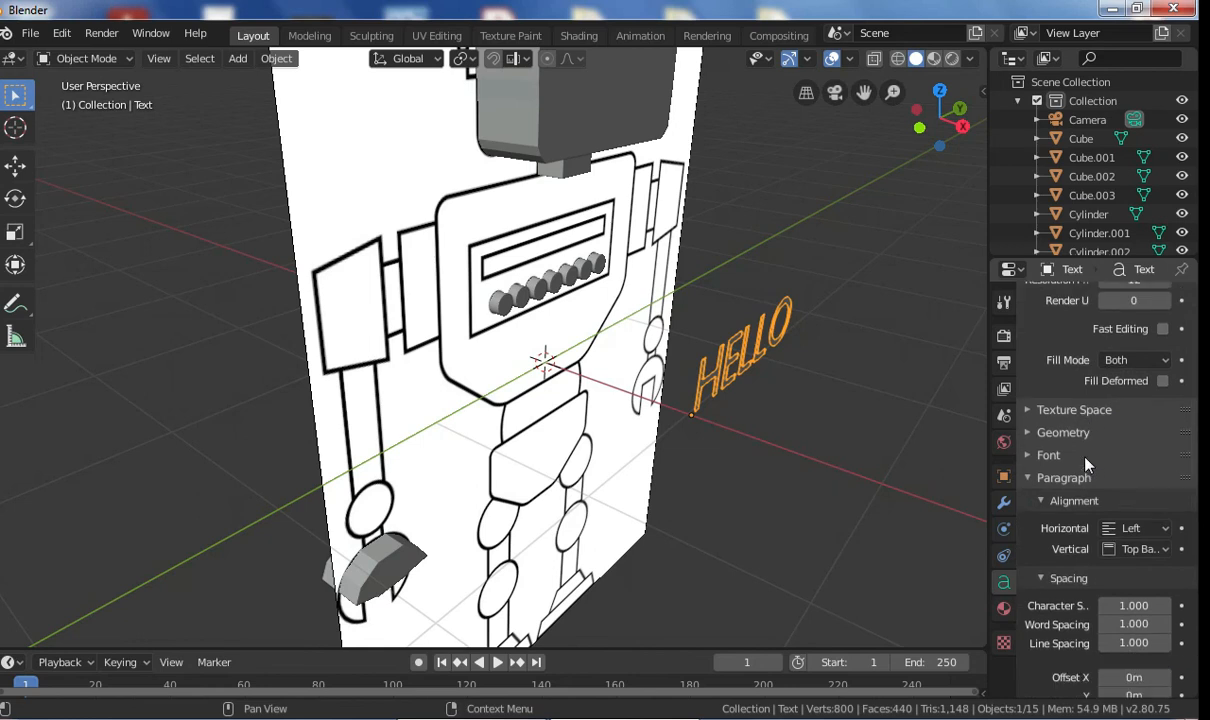
left_click(1040, 432)
scroll(1035, 424, "down", 1)
mouse_move(1112, 443)
left_mouse_down()
mouse_move(1150, 443)
mouse_move(1125, 443)
left_mouse_up()
middle_click_drag(850, 385, 790, 355)
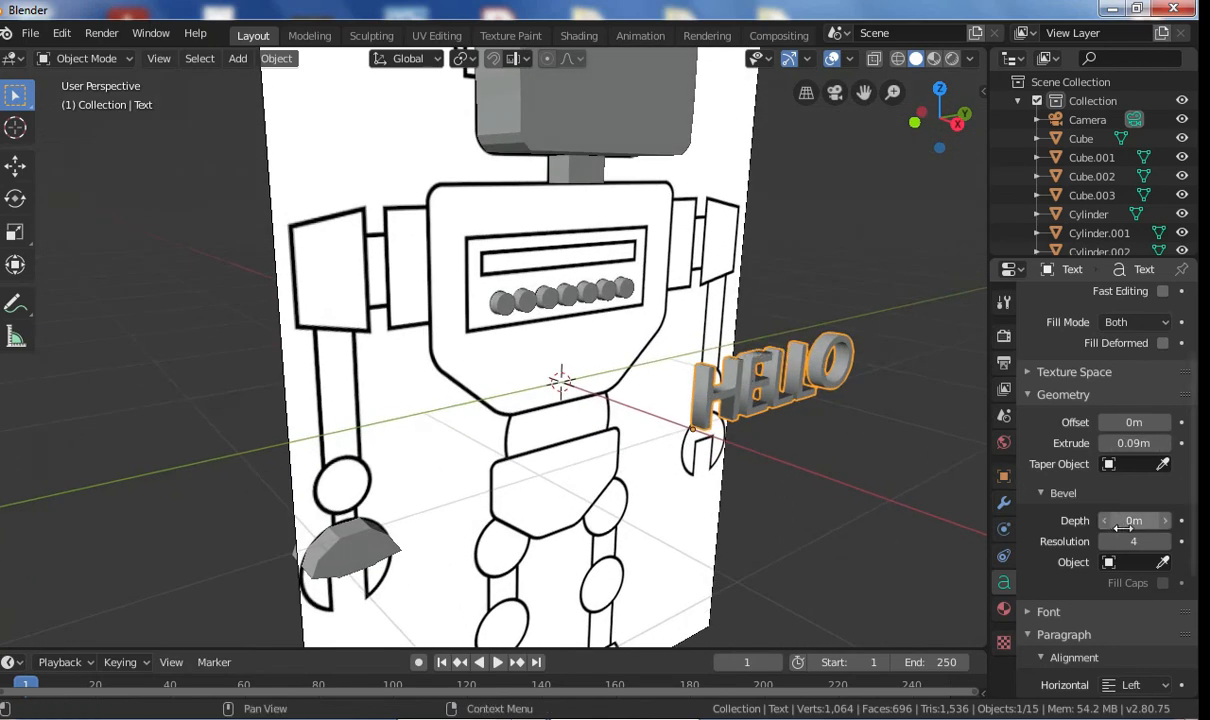
Step: Examine the HELLO text's spacing and font settings, and browse for a regular font file
scroll(1125, 537, "down", 5)
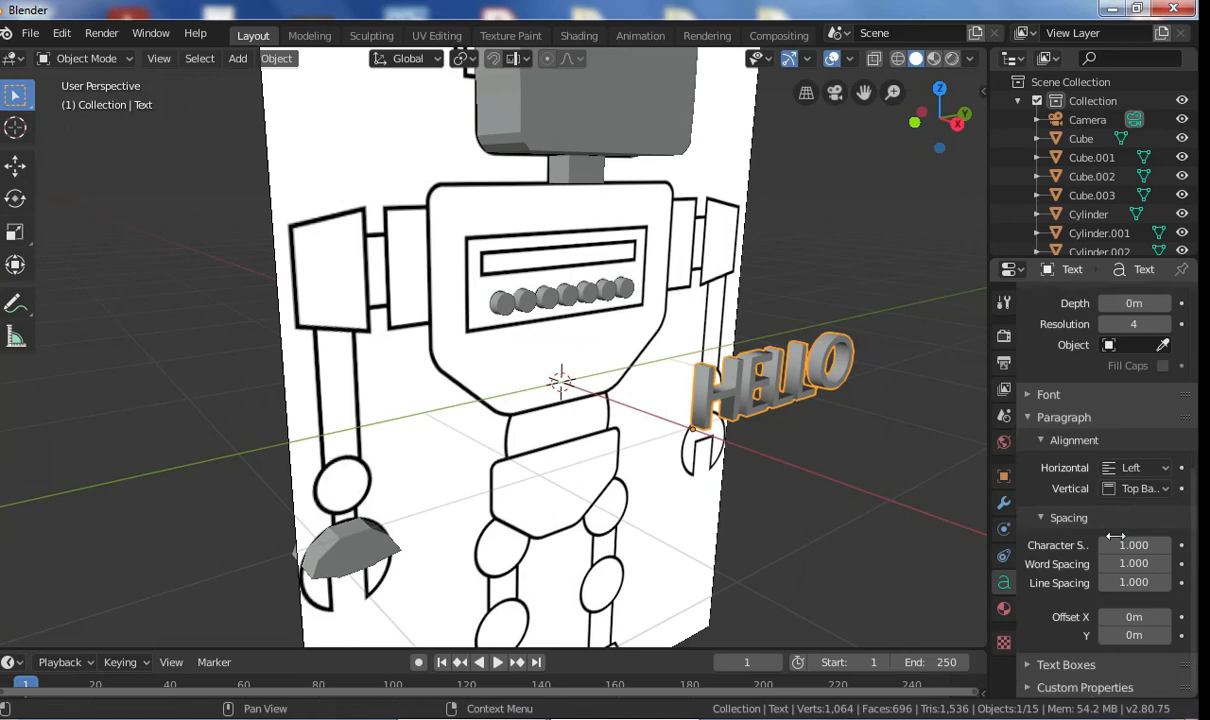
scroll(1070, 600, "up", 3)
left_click(1034, 508)
scroll(1034, 508, "down", 1)
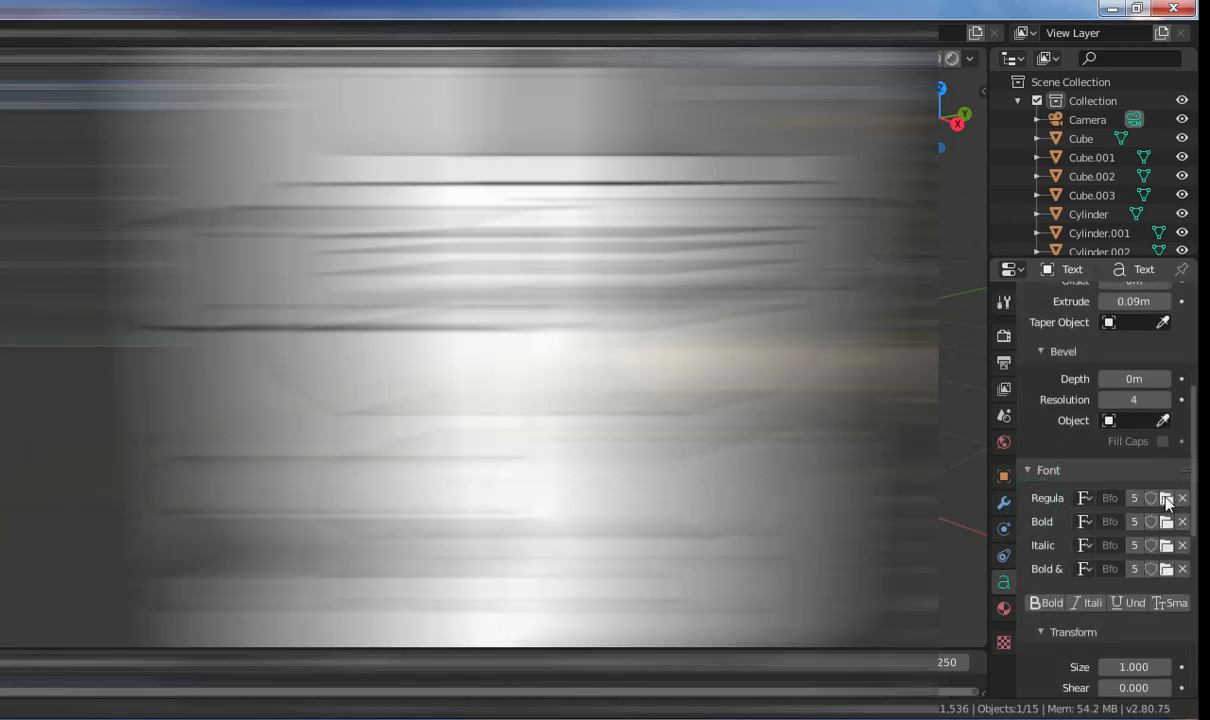
left_click(1167, 499)
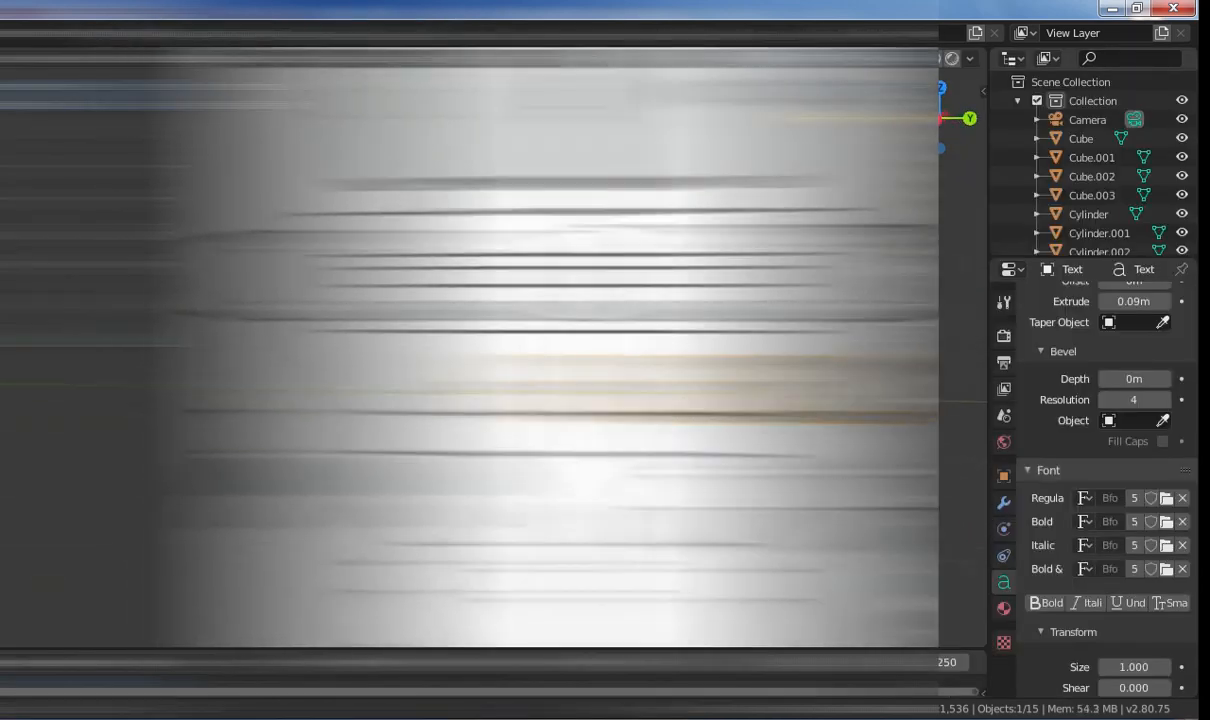
scroll(1087, 437, "up", 1)
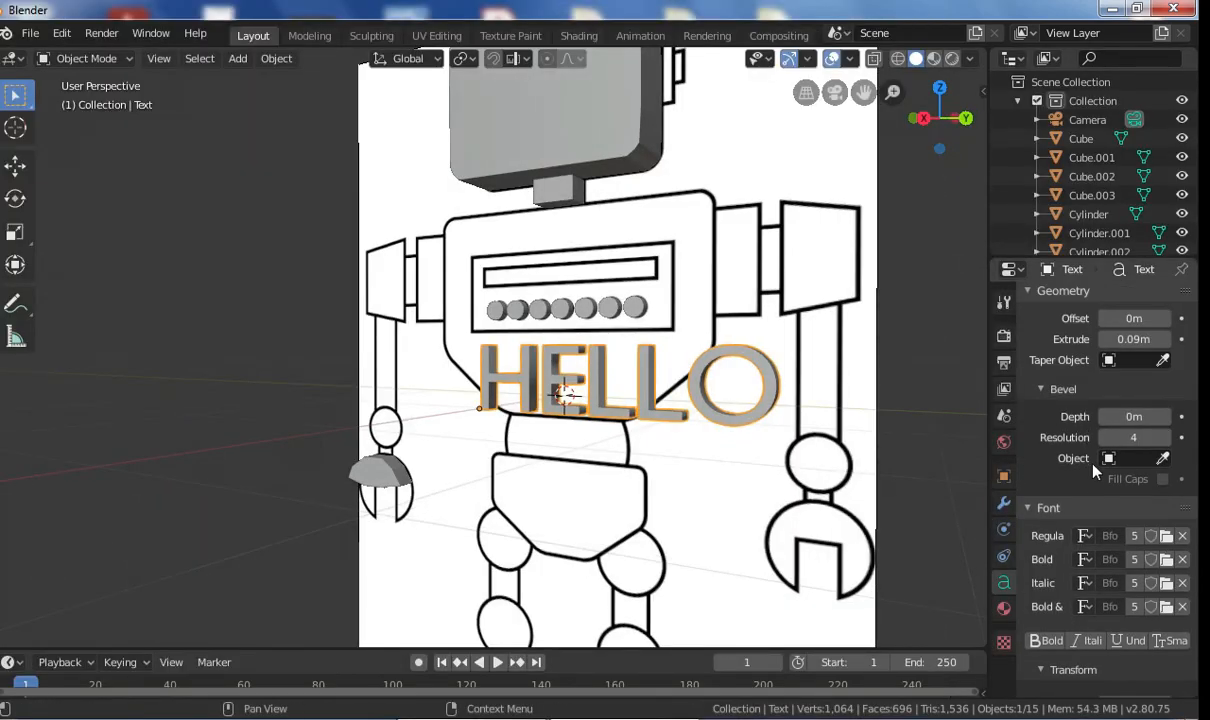
scroll(1094, 468, "up", 5)
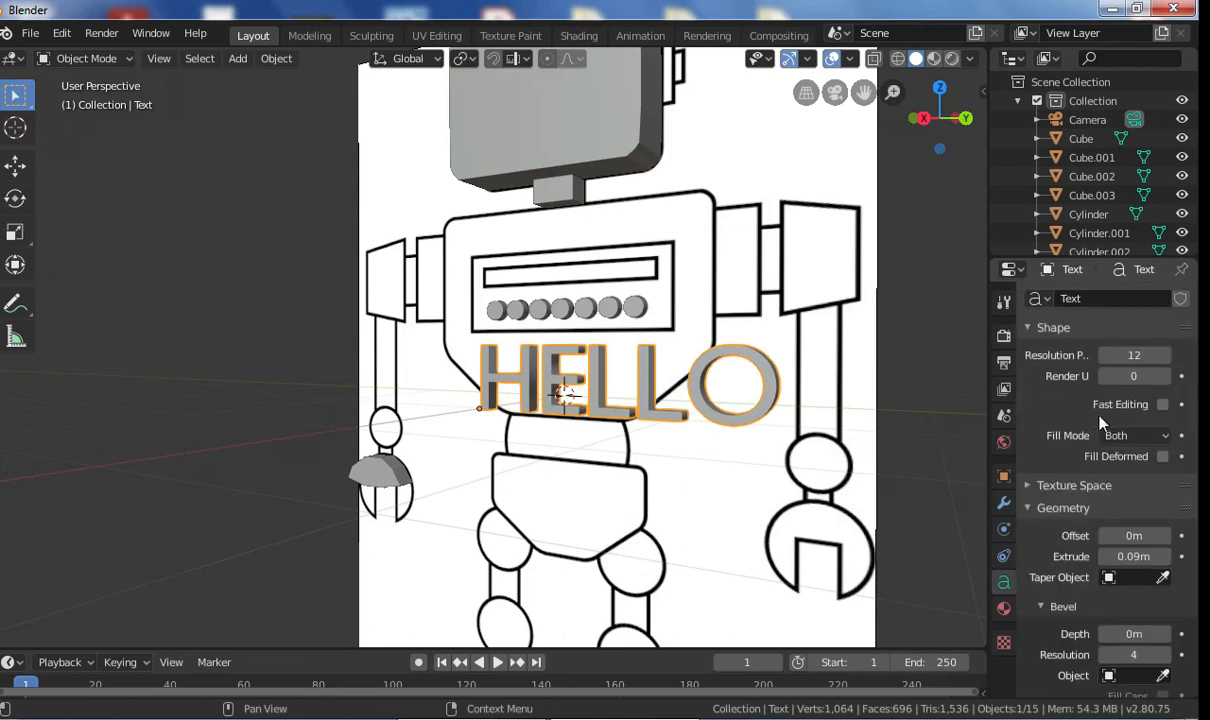
left_click(1004, 608)
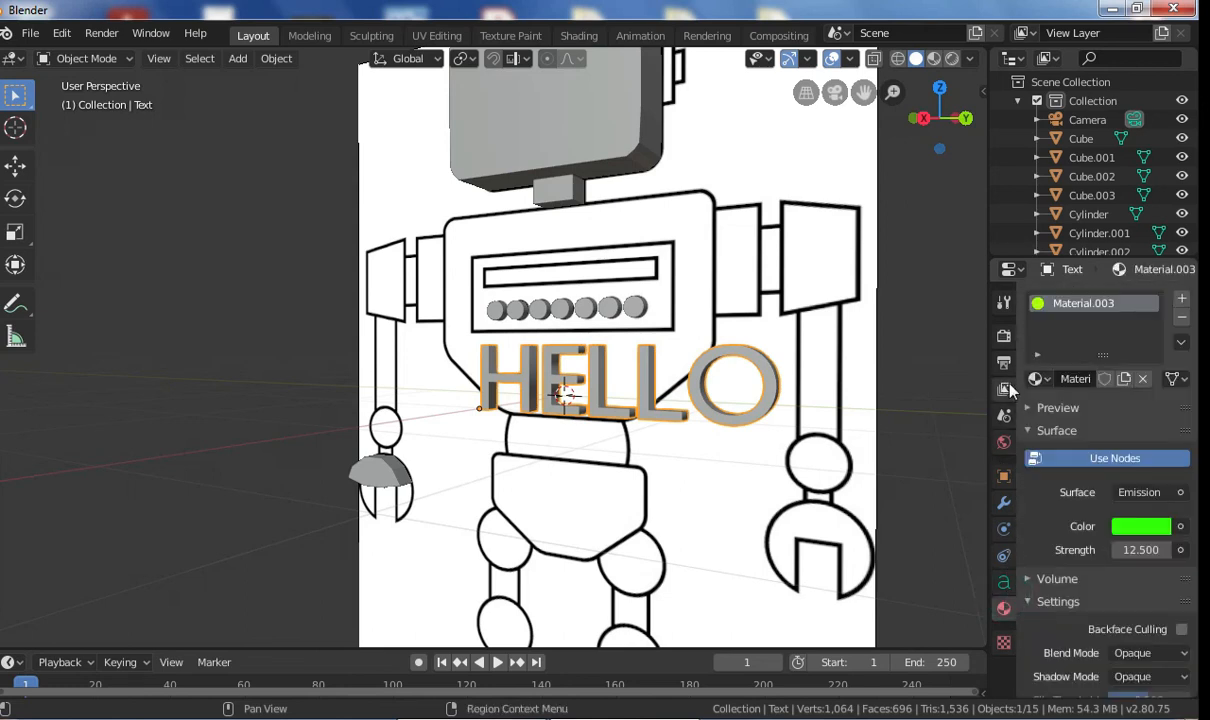
middle_click_drag(843, 219, 903, 273)
scroll(831, 274, "down", 2)
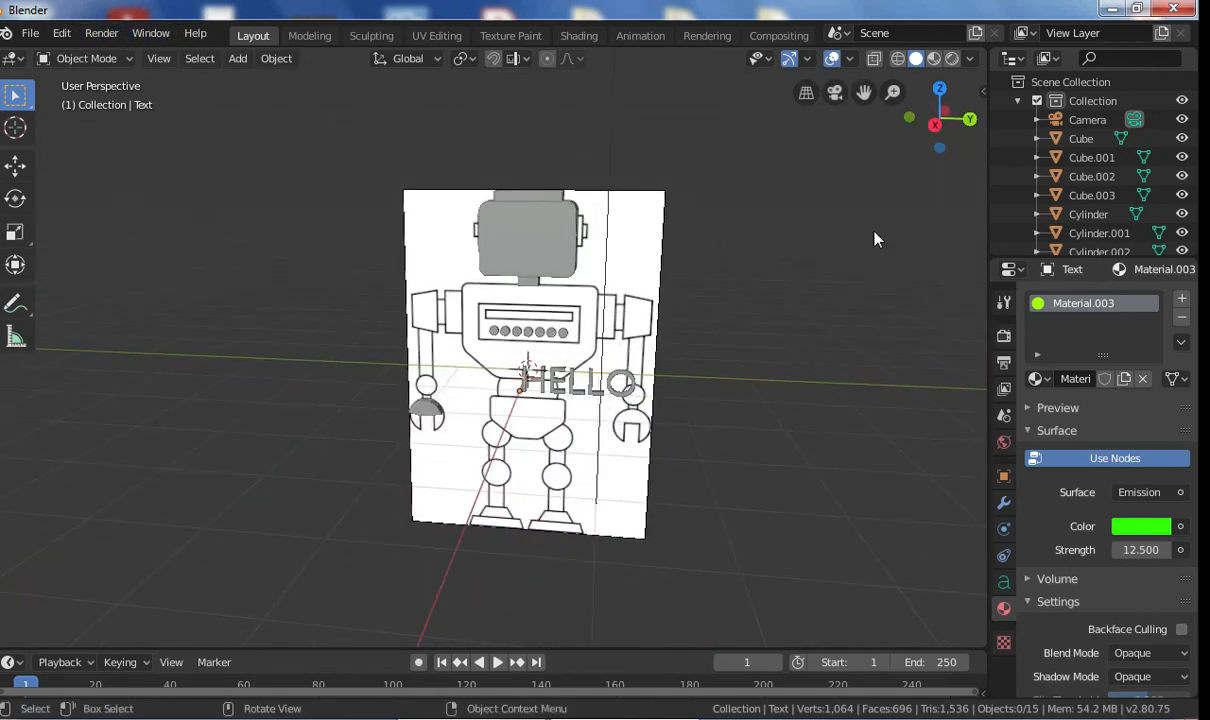
left_click(1004, 335)
middle_click_drag(838, 320, 473, 247)
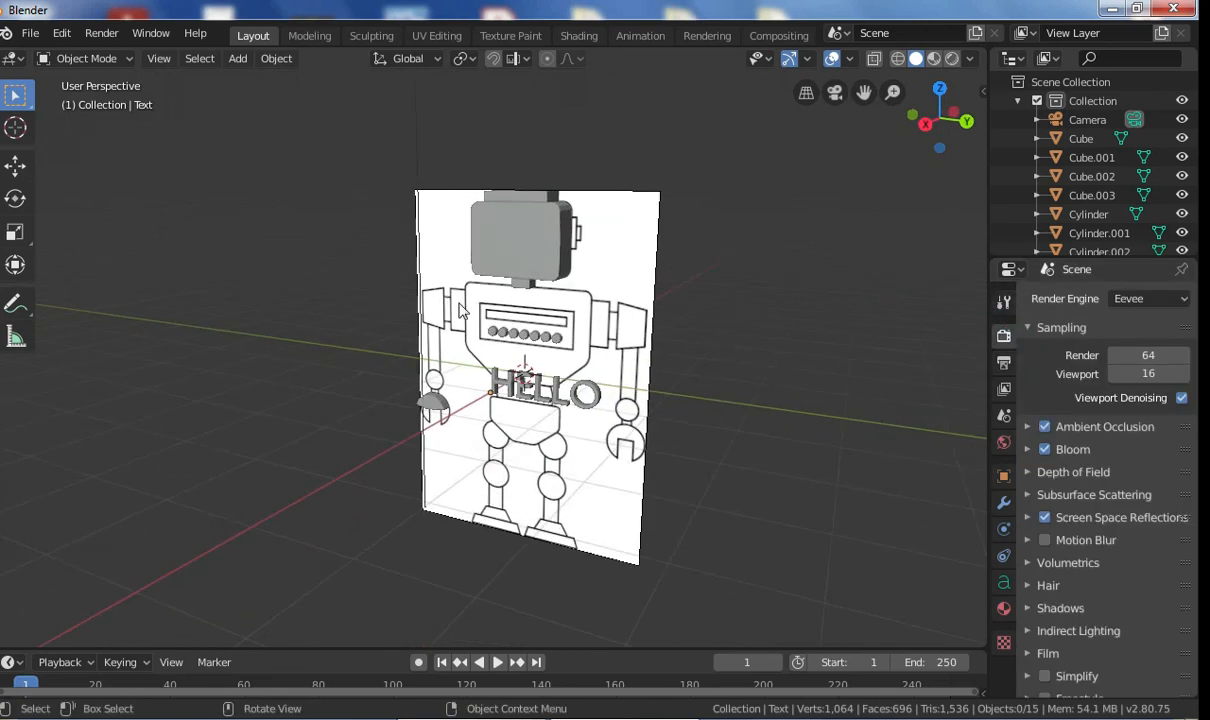
middle_click_drag(461, 311, 497, 301)
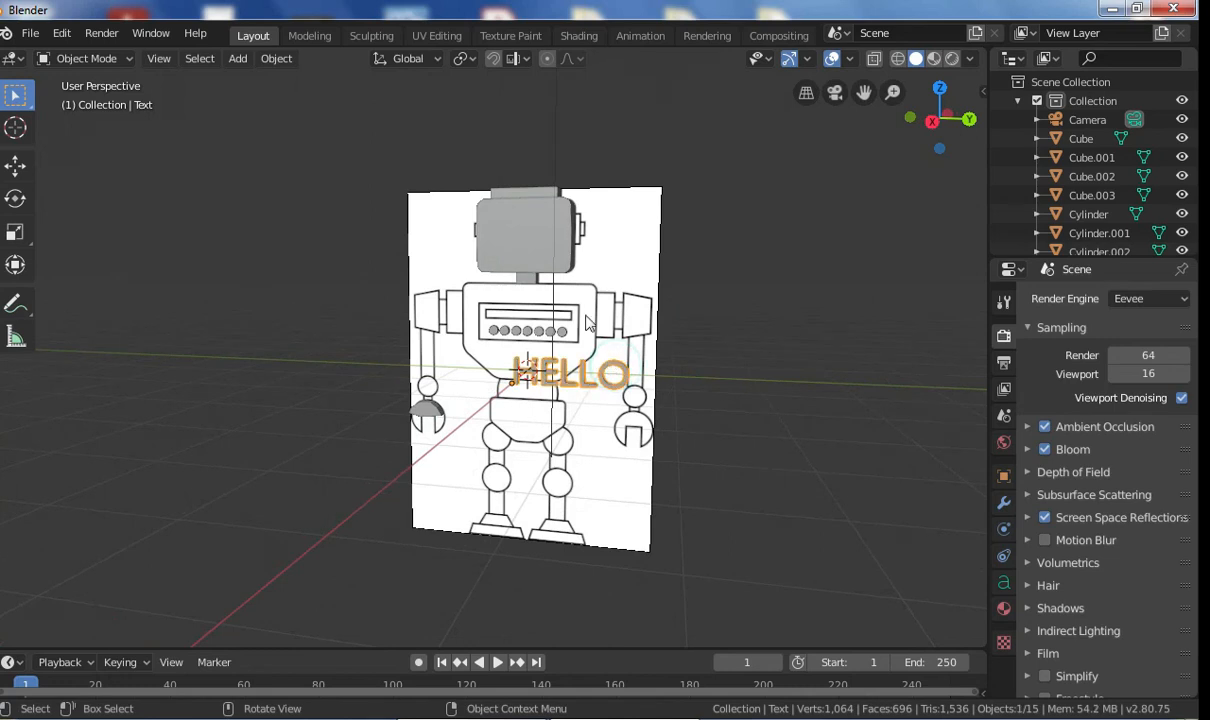
left_click(523, 210)
middle_click_drag(727, 243, 1076, 382)
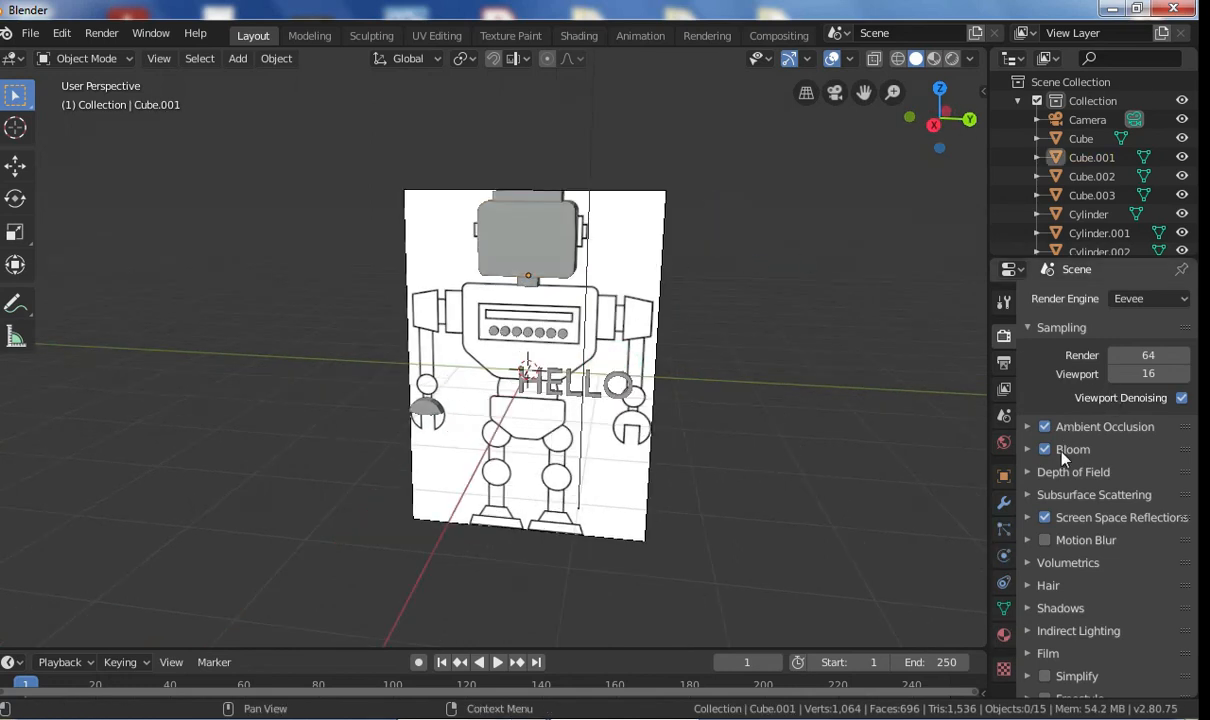
Step: Enable the Transparent film option in Eevee's render settings and look over the robot and HELLO text
scroll(1063, 512, "down", 1)
left_click(1004, 362)
left_click(1004, 335)
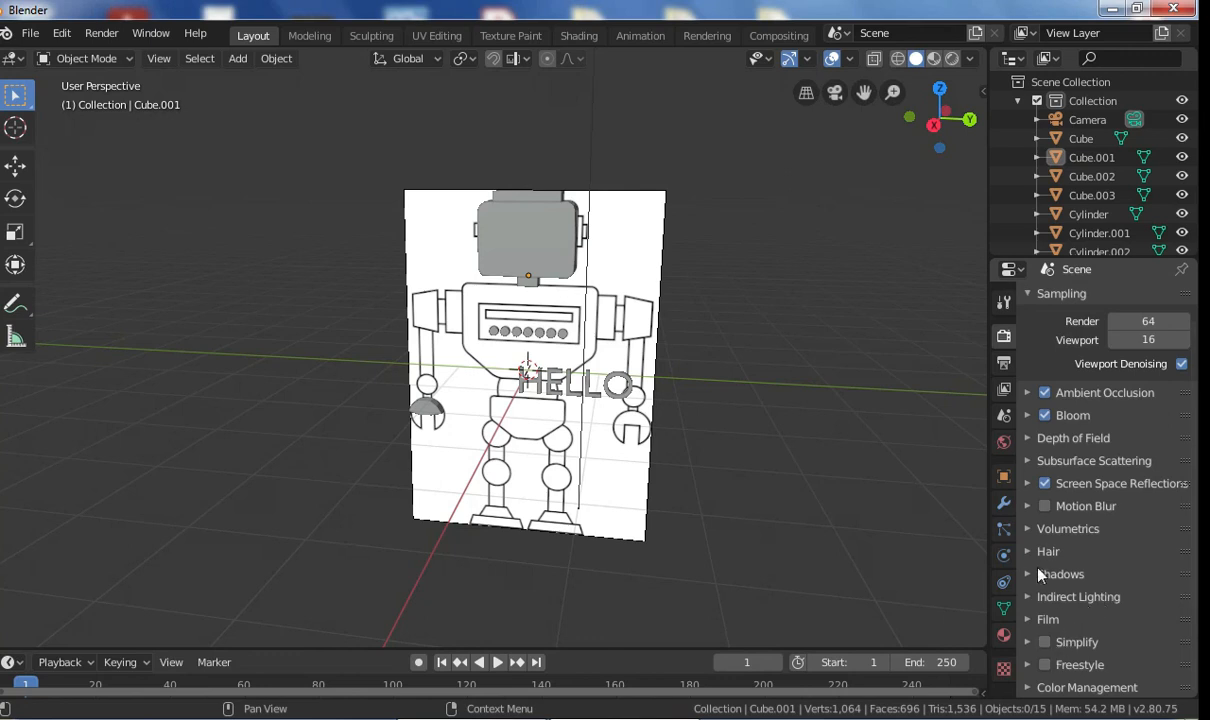
left_click(1036, 621)
scroll(1161, 596, "down", 2)
left_click(1161, 594)
middle_click_drag(937, 502, 955, 463)
scroll(825, 466, "down", 1)
middle_click_drag(800, 460, 605, 400)
scroll(550, 398, "down", 5)
middle_click_drag(480, 392, 483, 323)
scroll(543, 402, "up", 5)
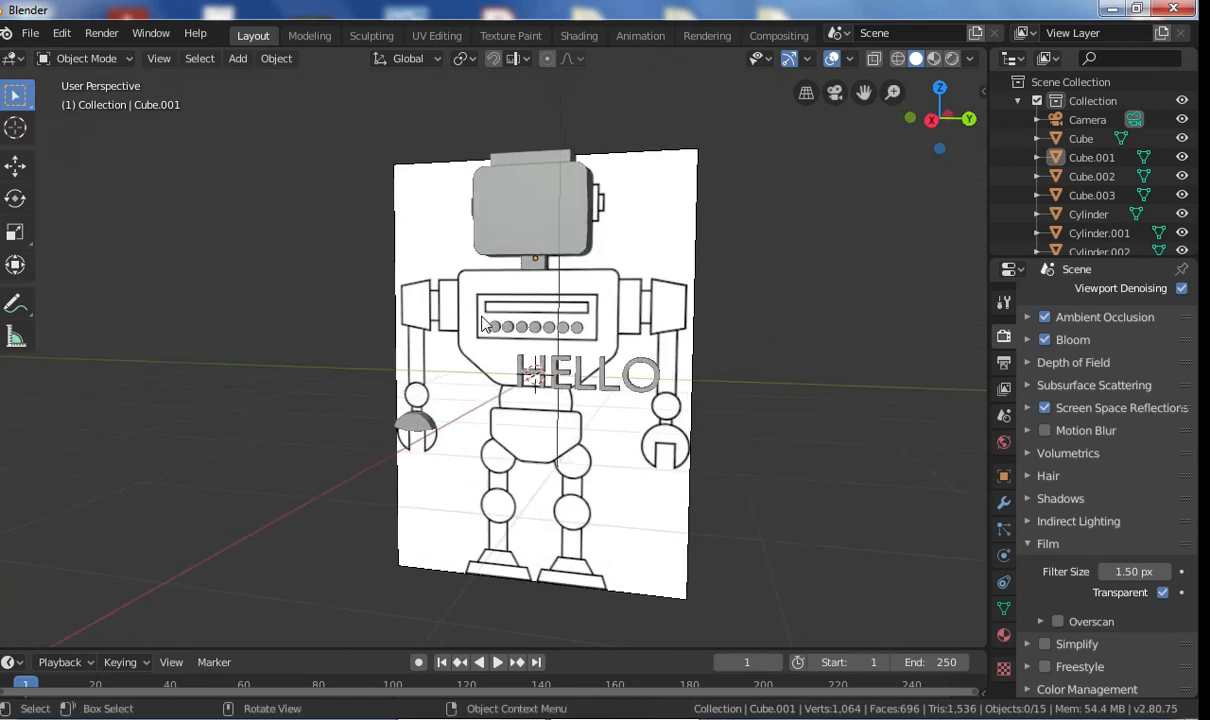